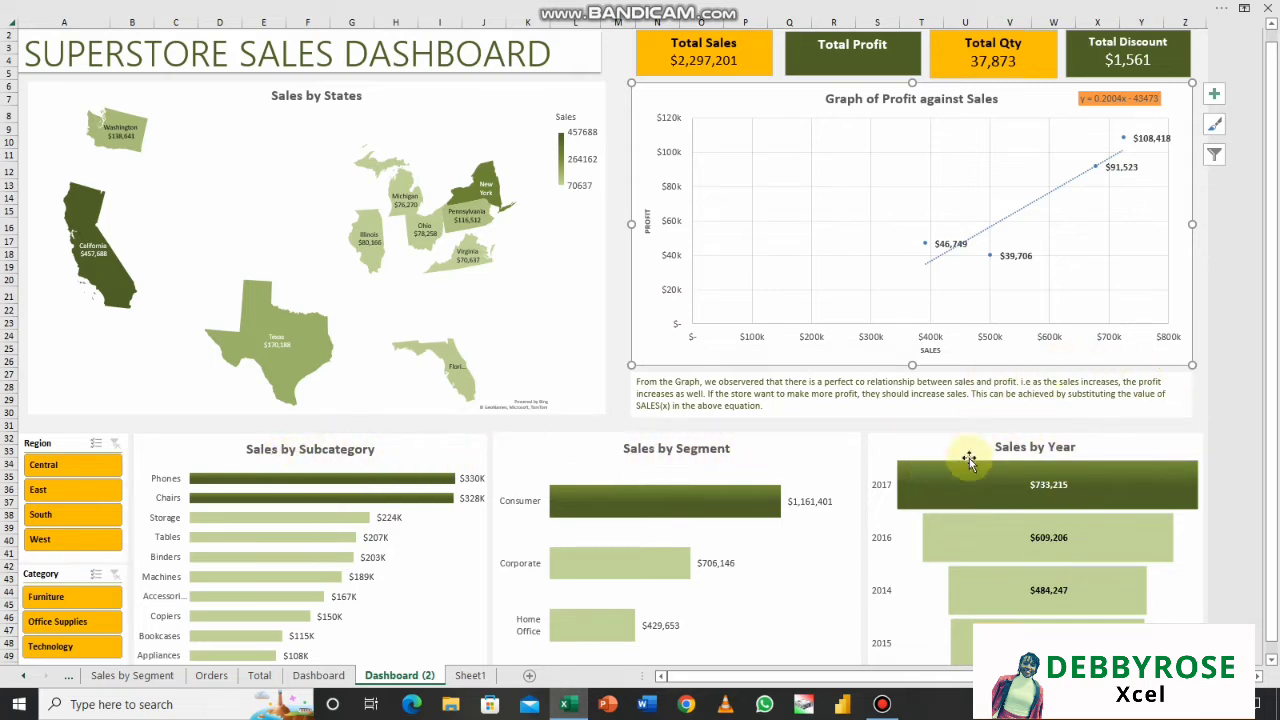
- Open the Sales by States worksheet
mouse_move(992, 503)
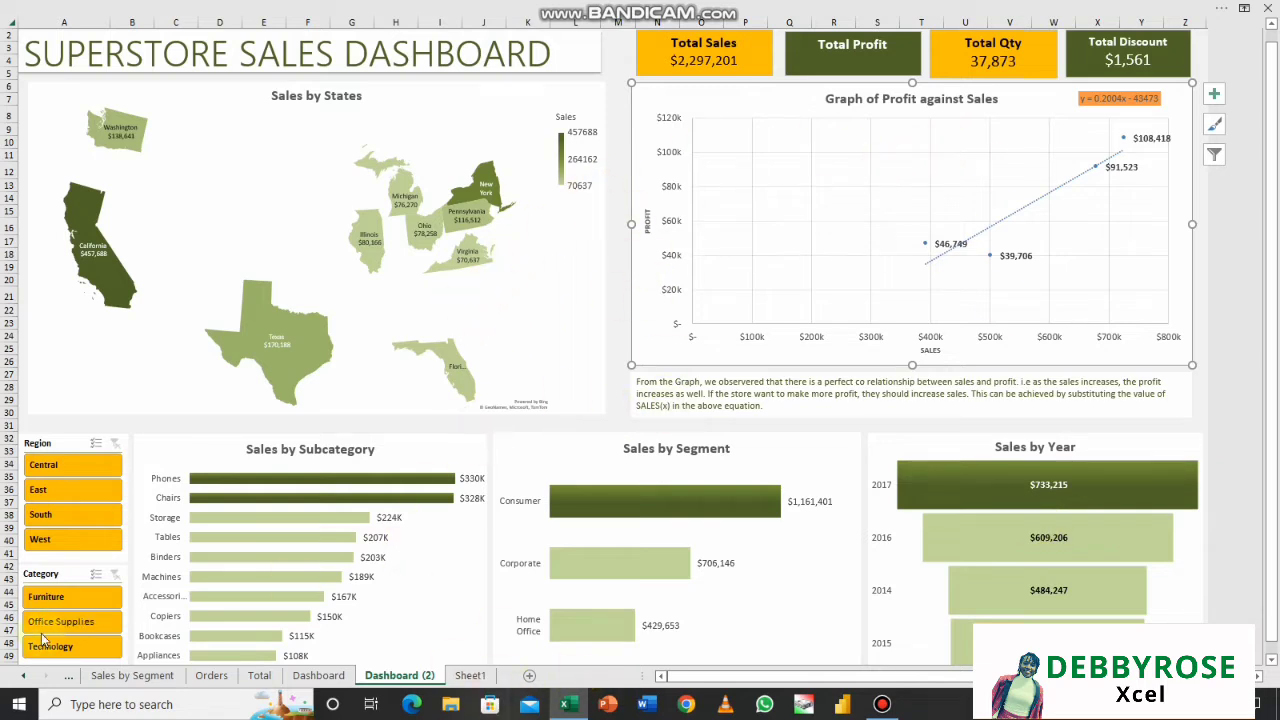
left_click(24, 680)
left_click(24, 680)
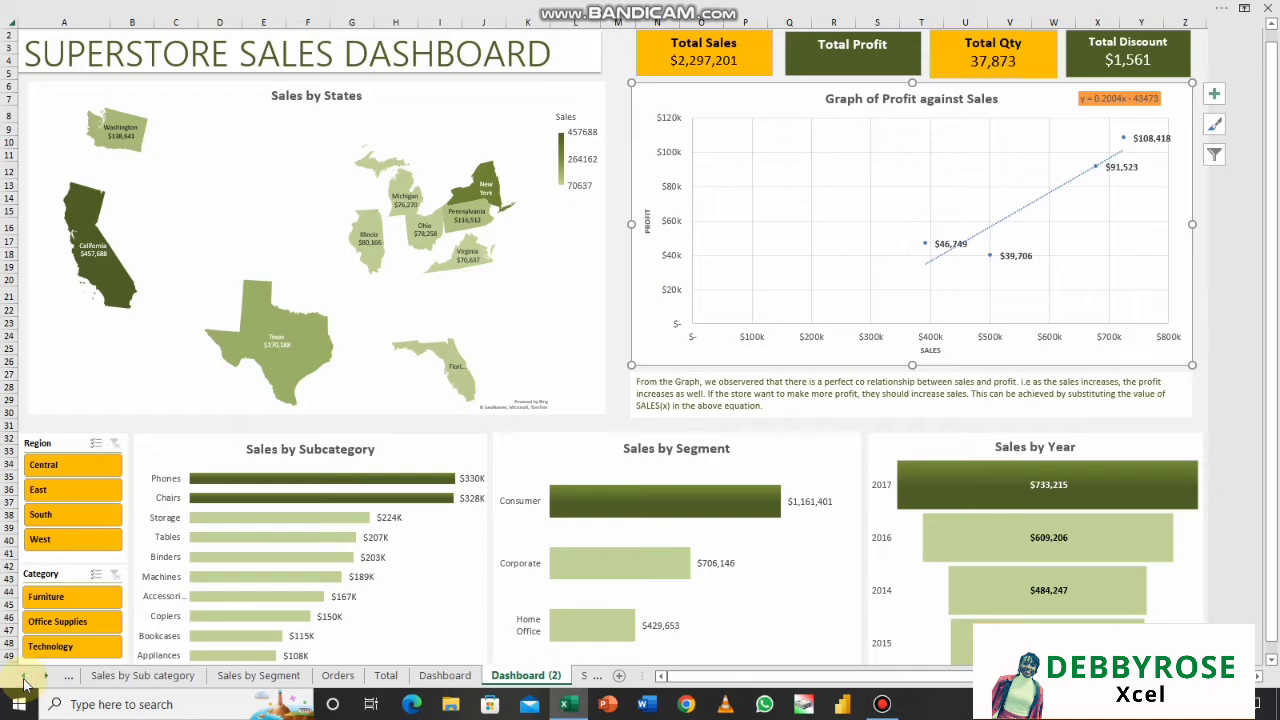
left_click(24, 680)
left_click(24, 680)
left_click(24, 680)
left_click(24, 680)
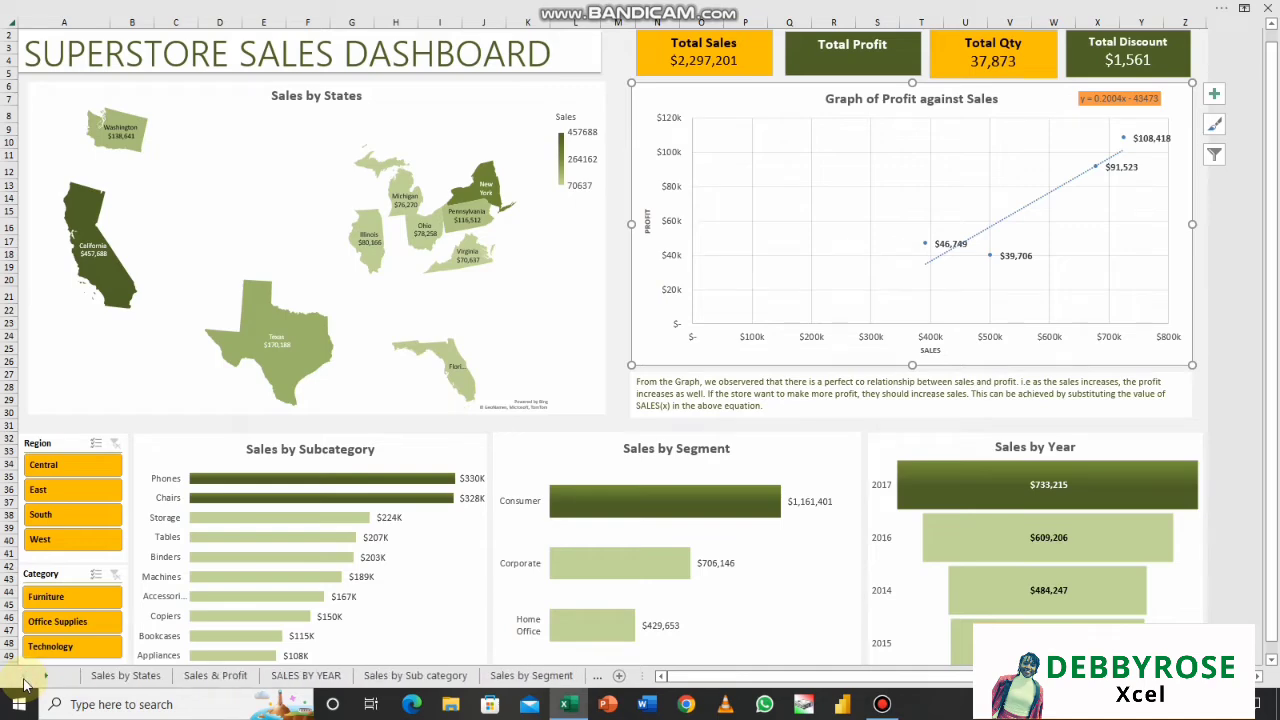
left_click(125, 677)
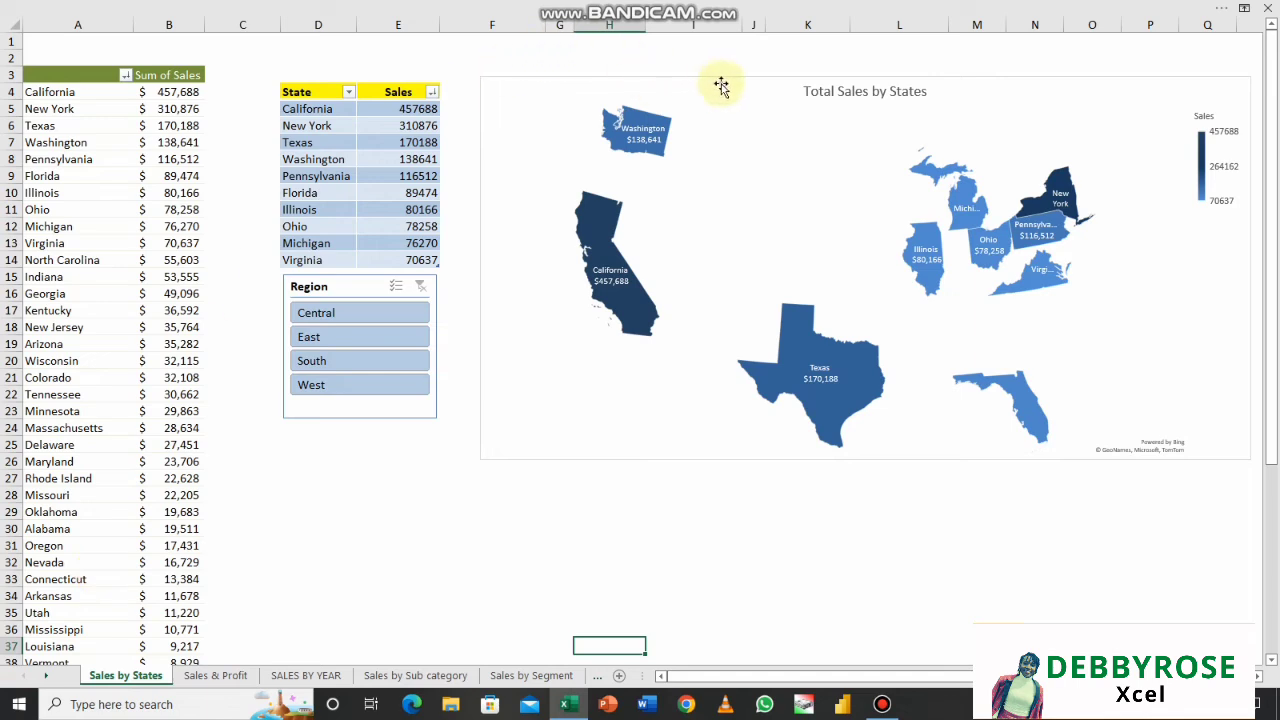
- Filter the state sales by the Central region, switch the filter to East, and clear the Region slicer's filter
left_click_drag(729, 94, 700, 94)
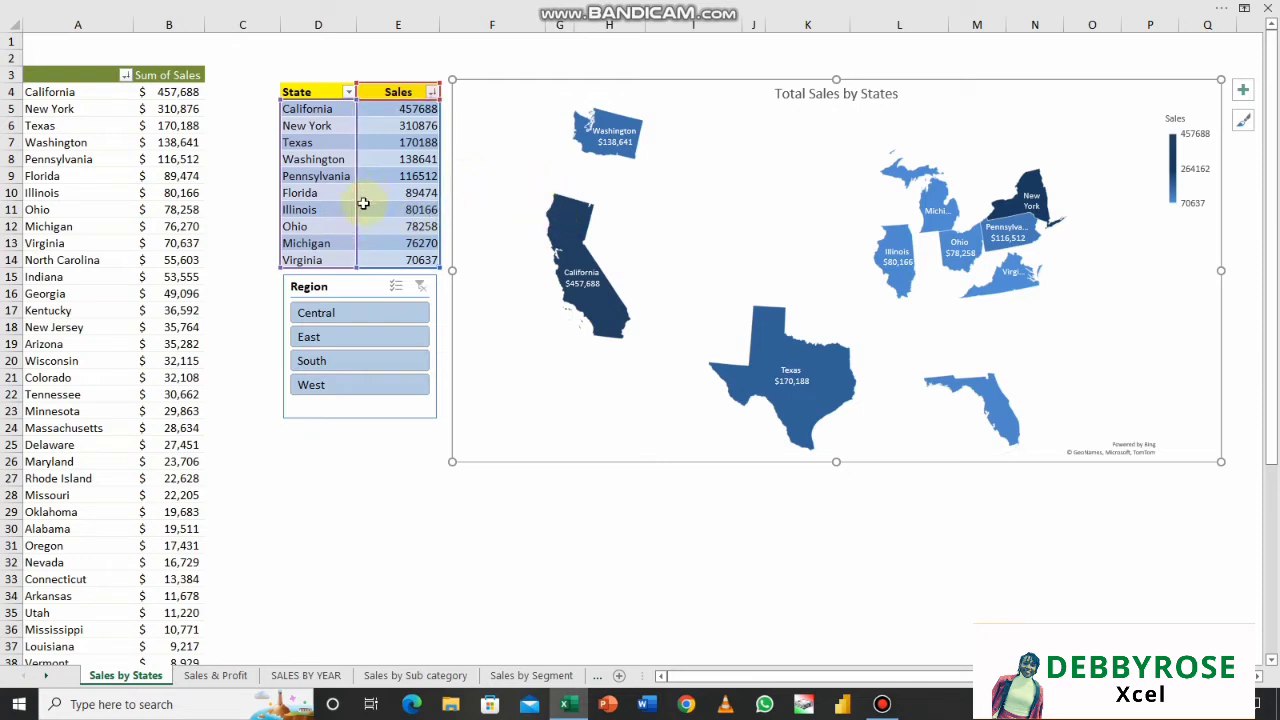
left_click(329, 313)
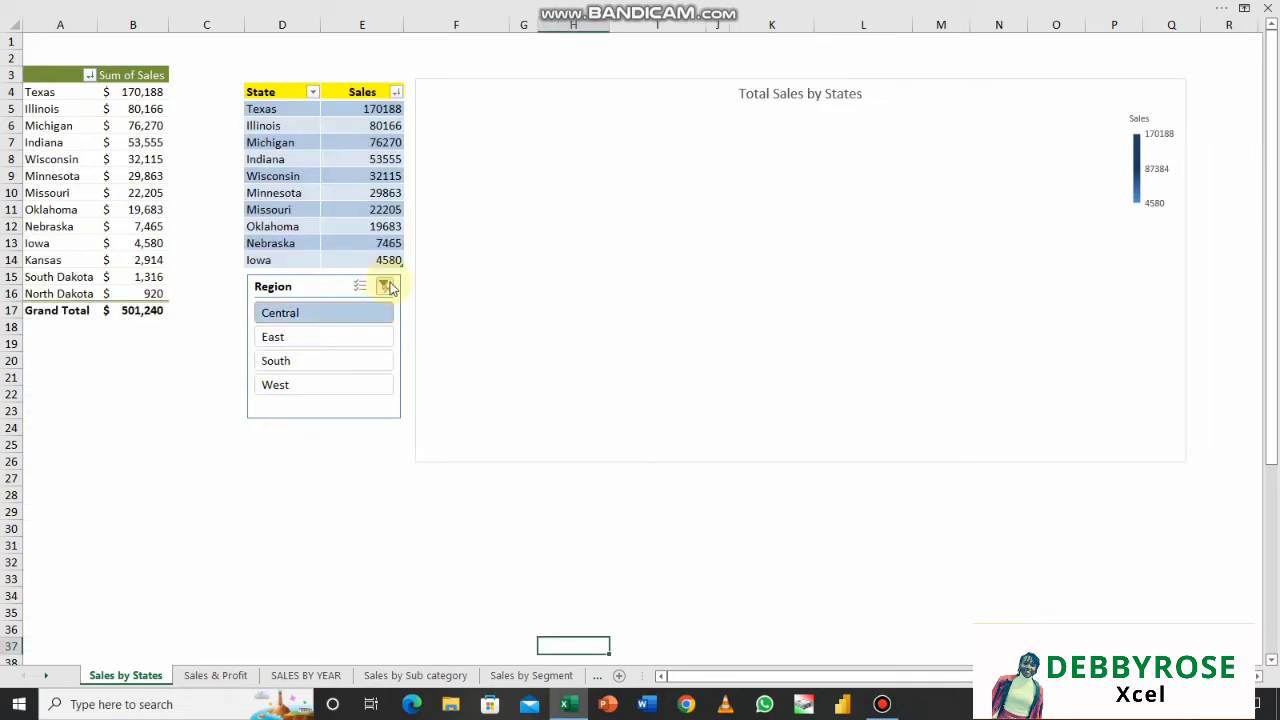
left_click(330, 337)
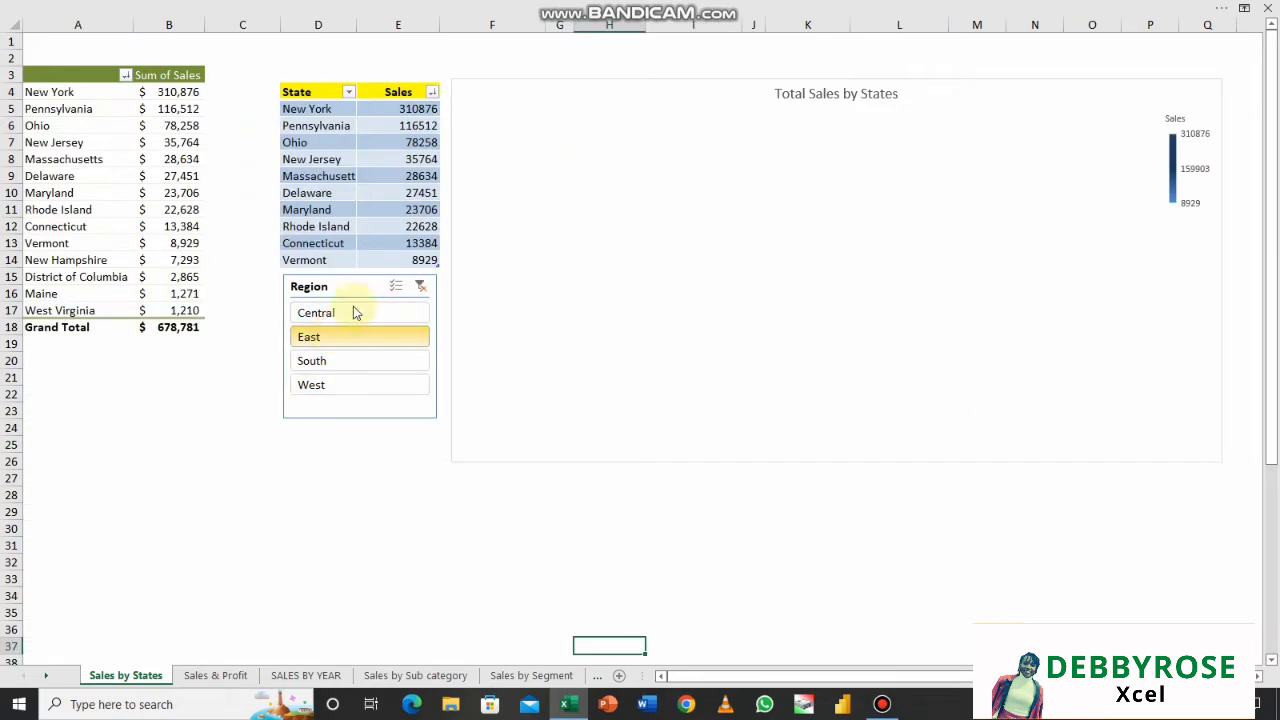
left_click(419, 287)
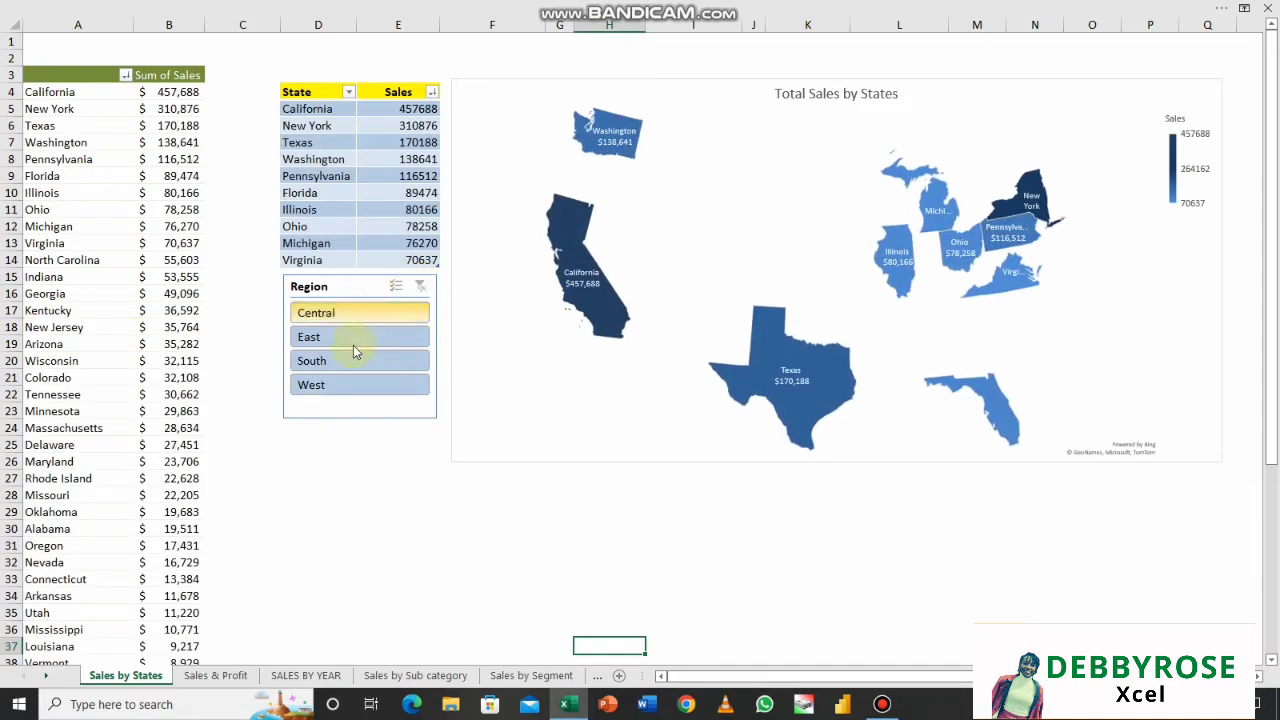
- Delete the Total Sales by States map chart and the Region slicer from the sheet
left_click(836, 112)
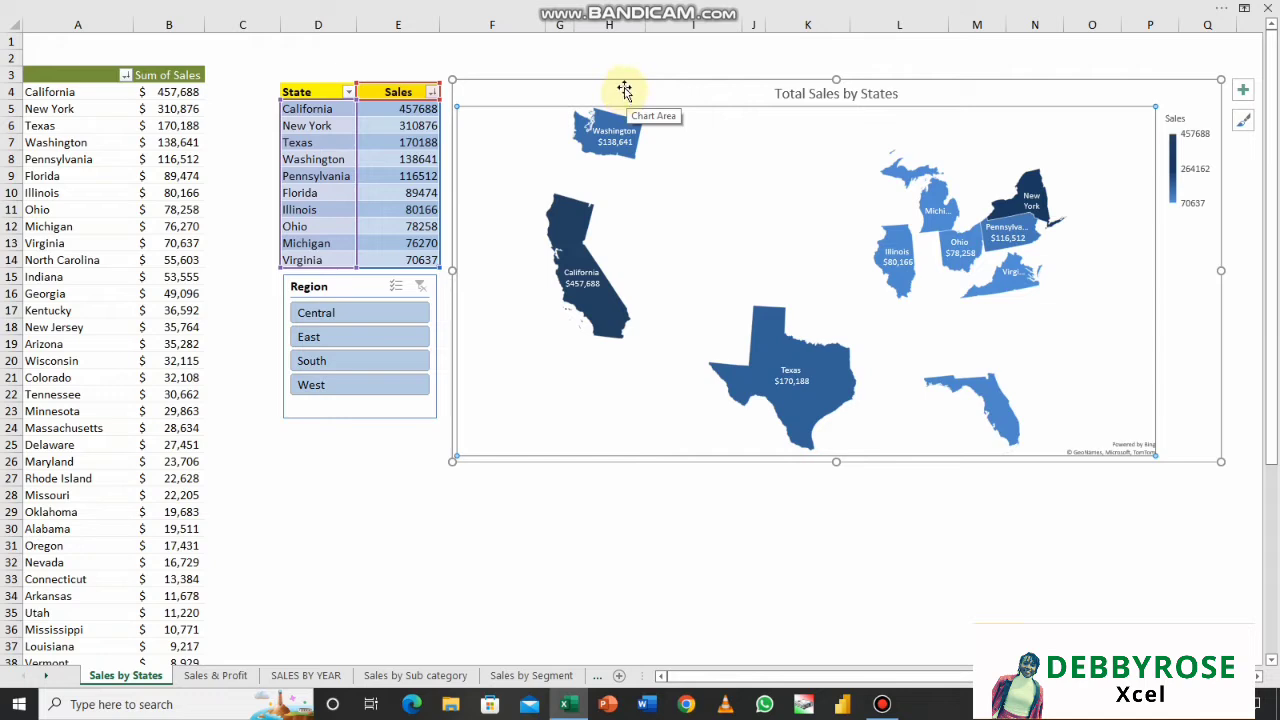
left_click_drag(624, 90, 597, 117)
key("Delete")
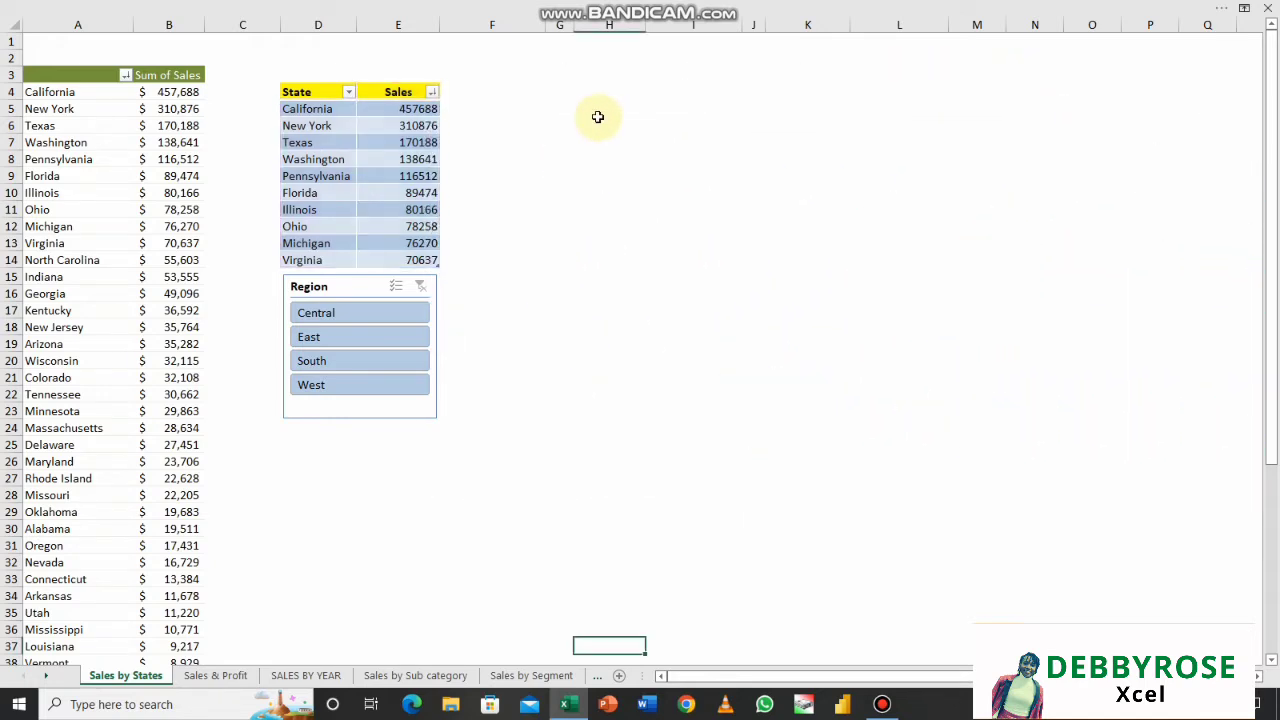
left_click(354, 282)
key("Delete")
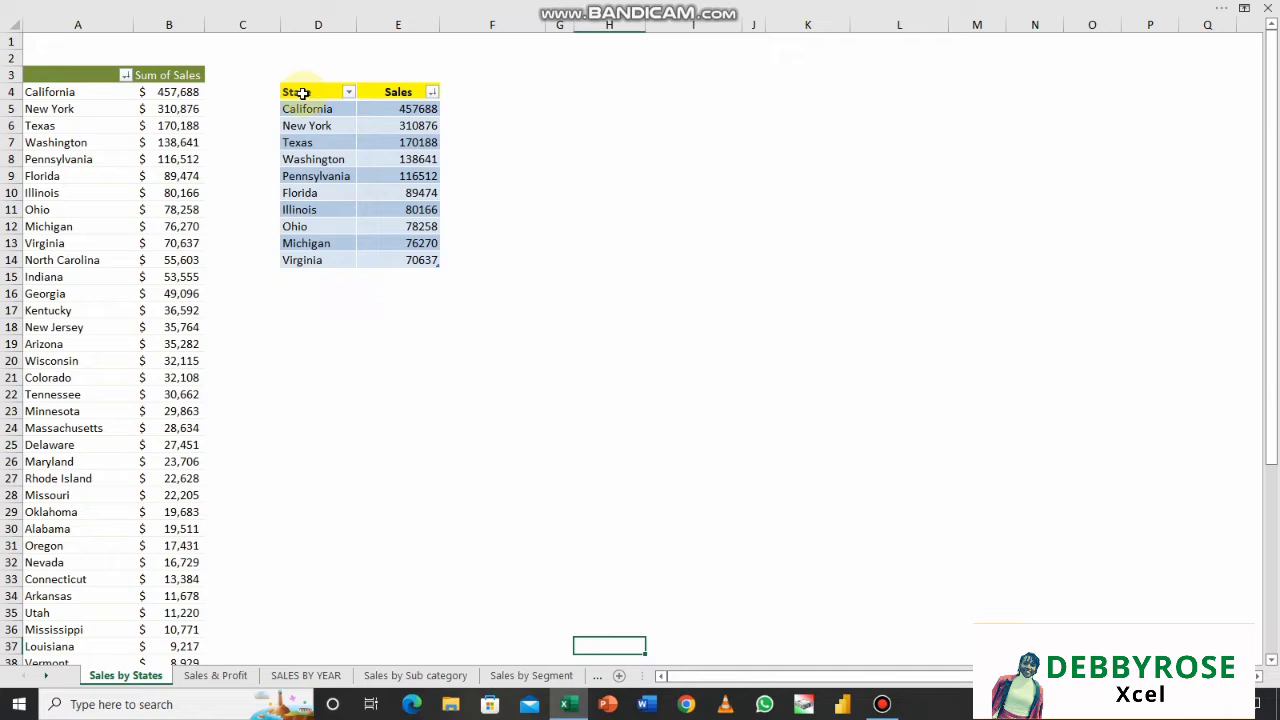
- Clear the contents of D5:E20 beneath the State and Sales headers
mouse_move(302, 91)
left_mouse_down()
mouse_move(423, 120)
mouse_move(408, 266)
mouse_move(404, 251)
left_mouse_up()
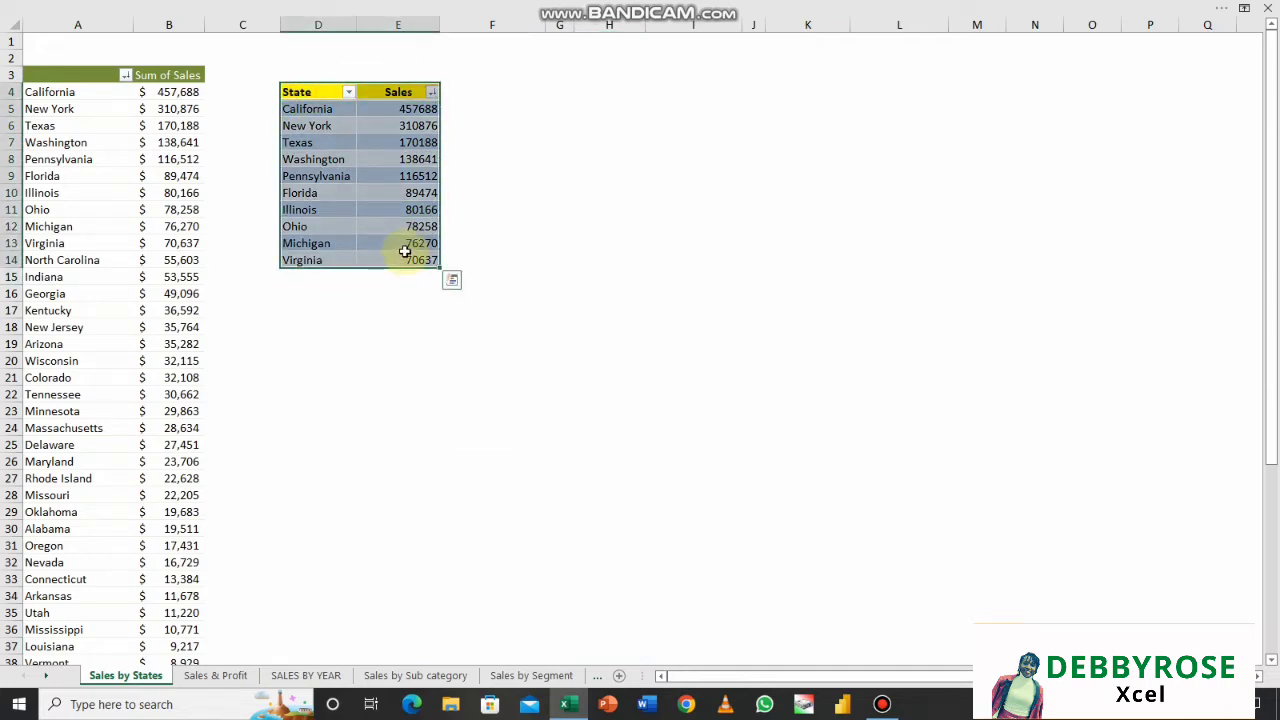
left_click(368, 130)
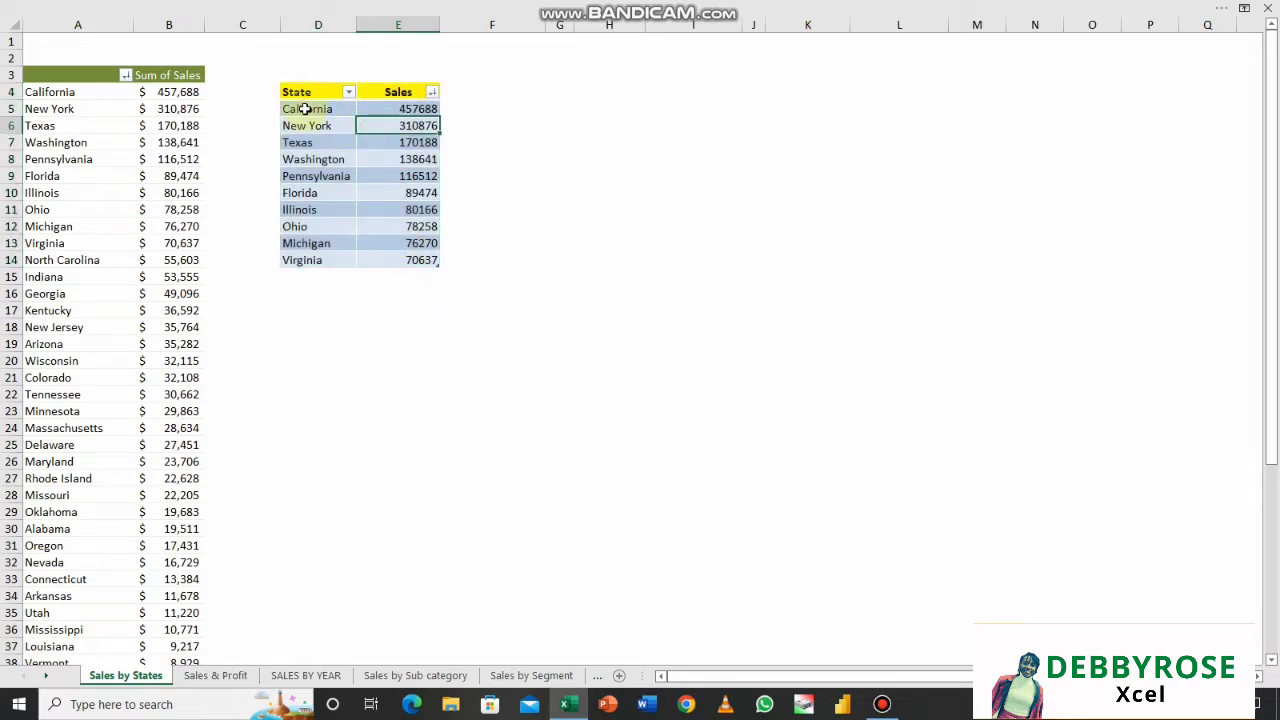
mouse_move(305, 109)
left_mouse_down()
mouse_move(400, 143)
mouse_move(443, 277)
mouse_move(420, 251)
mouse_move(426, 352)
left_mouse_up()
key("Delete")
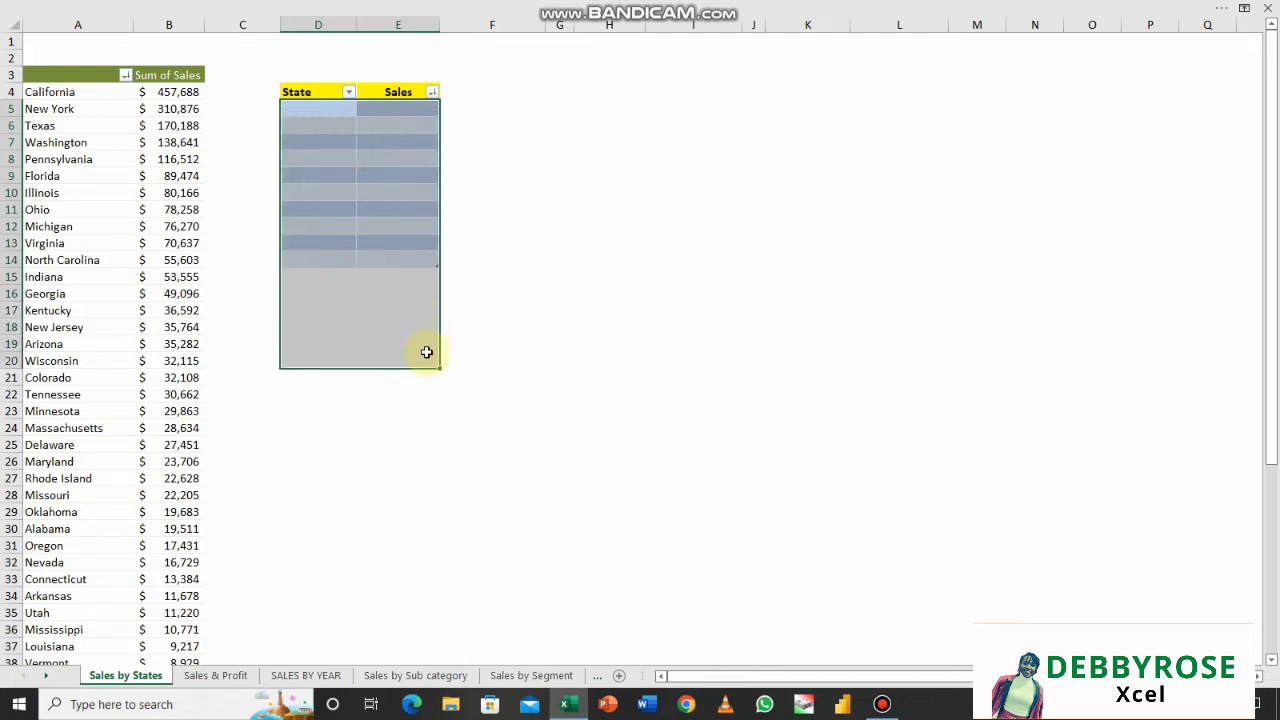
- Enter the formula =A4 in D5 to link the State column to the pivot table's state names
left_click(399, 145)
left_click(322, 109)
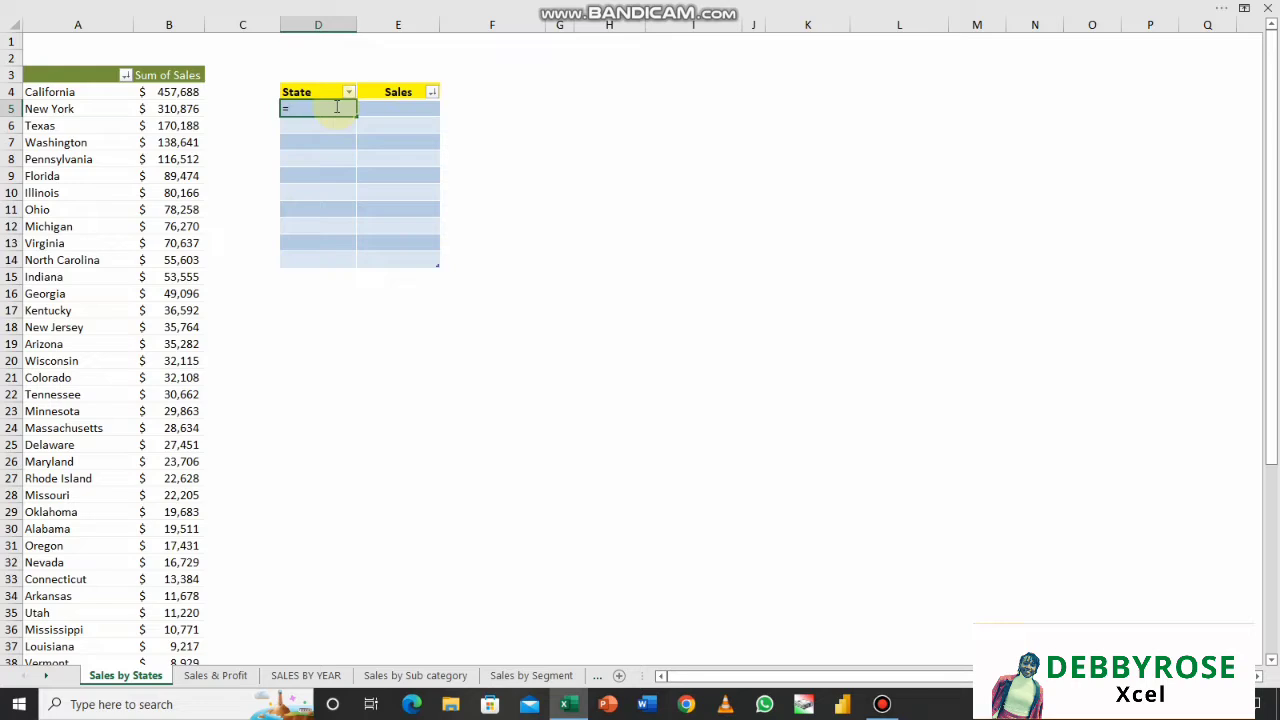
left_click(88, 88)
key("Return")
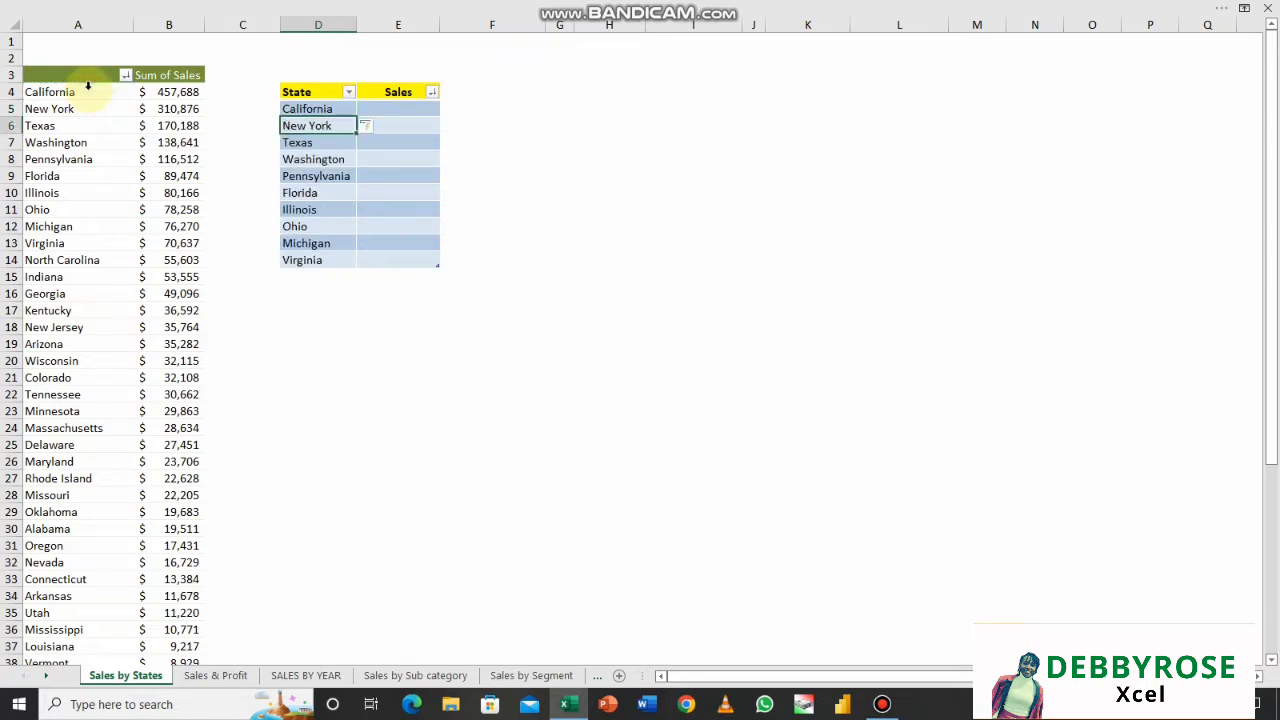
- Fill the D5 formula across to E5, and fill both columns down to row 14
left_click(317, 108)
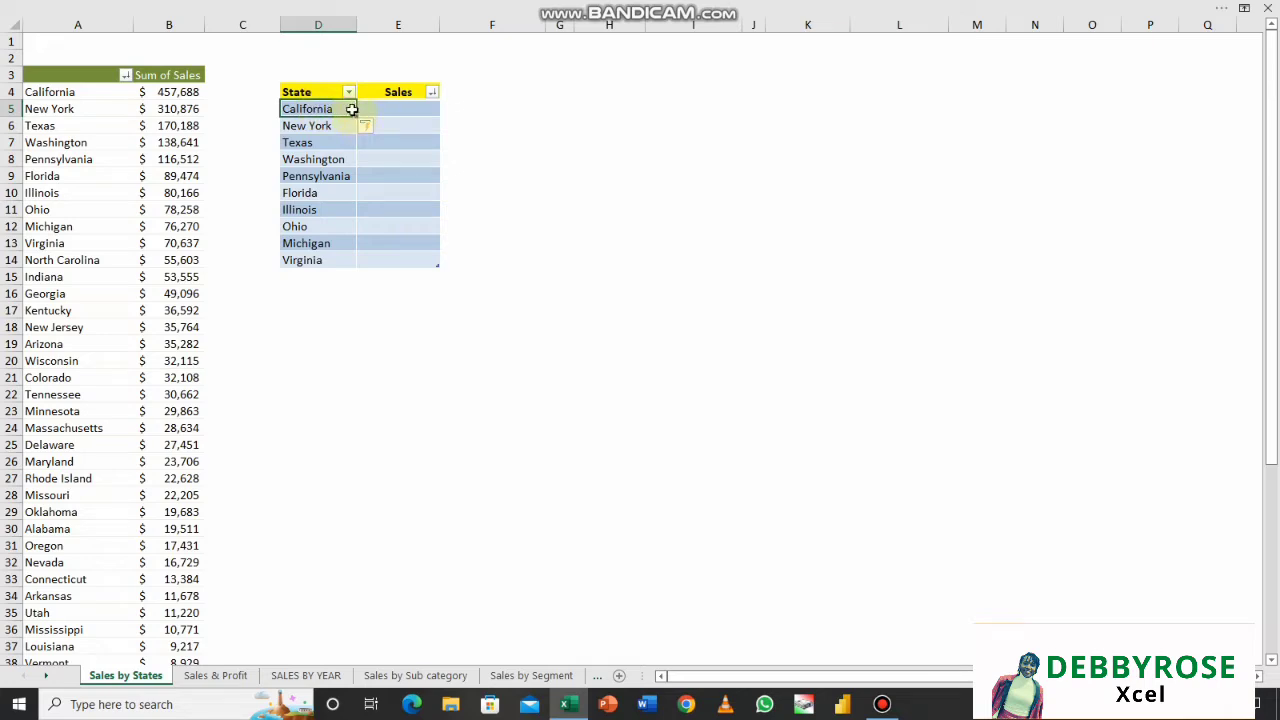
left_click_drag(377, 114, 425, 119)
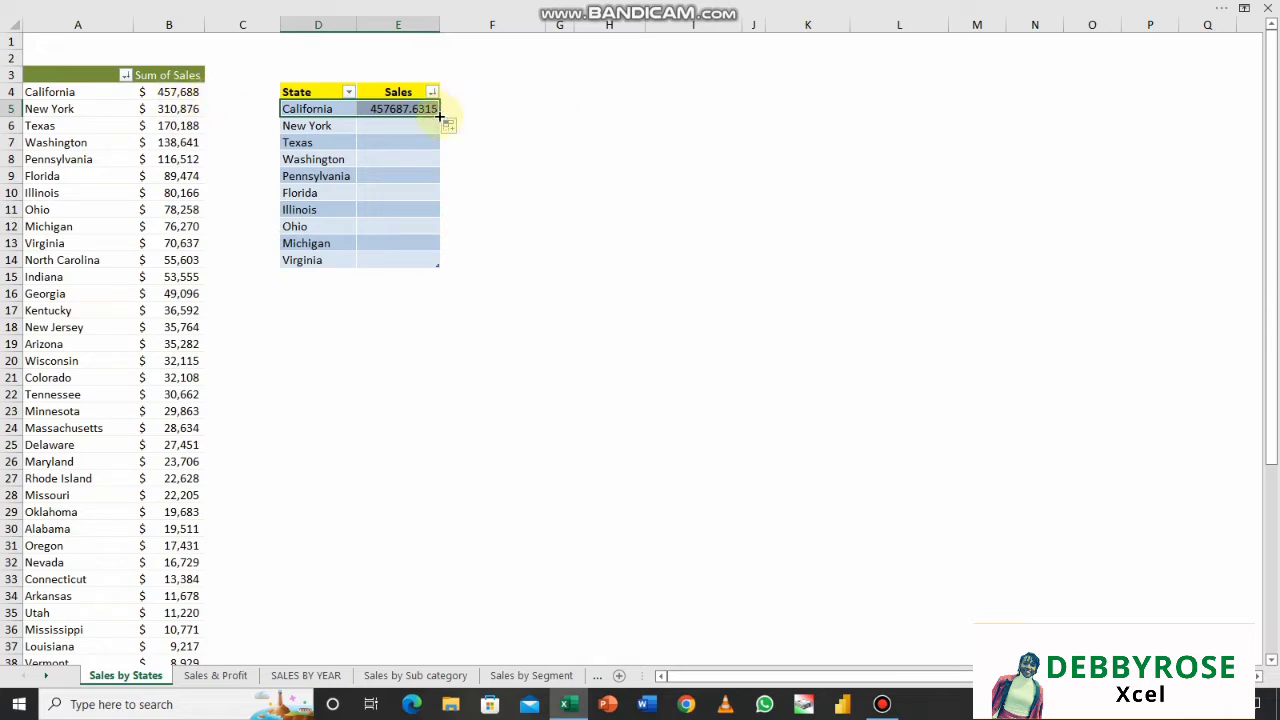
left_click_drag(439, 117, 446, 266)
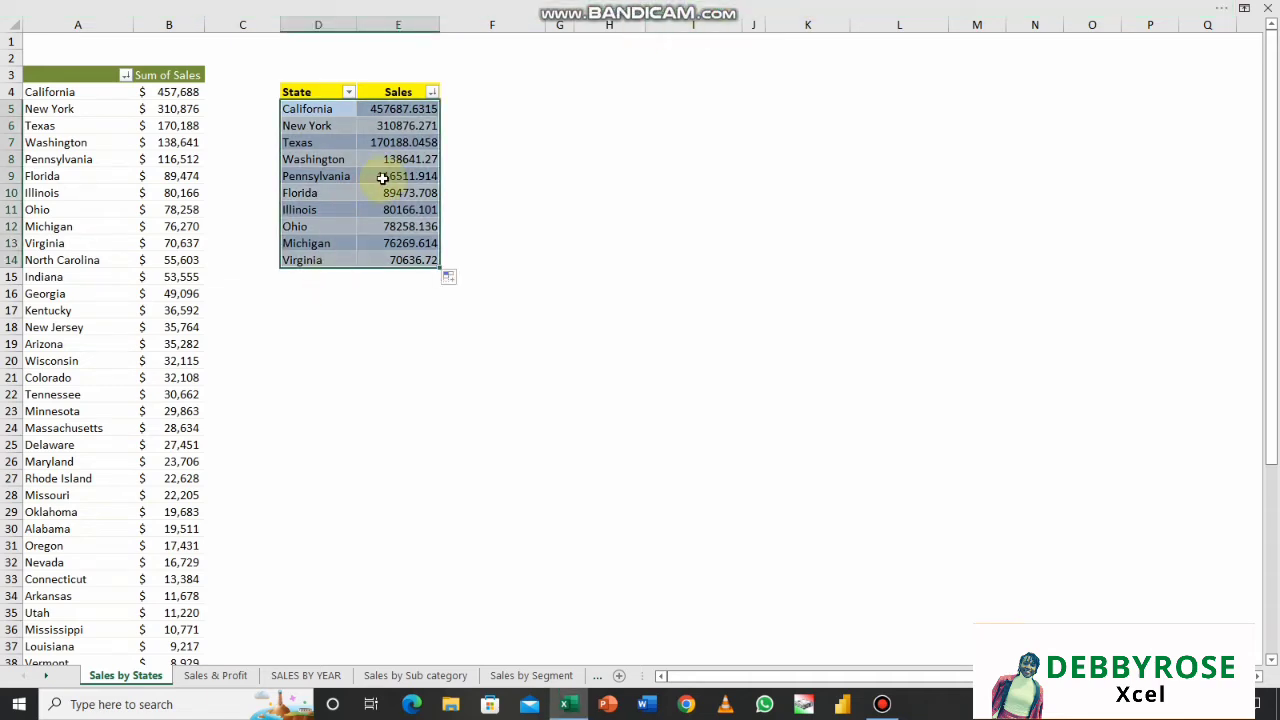
left_click(382, 177)
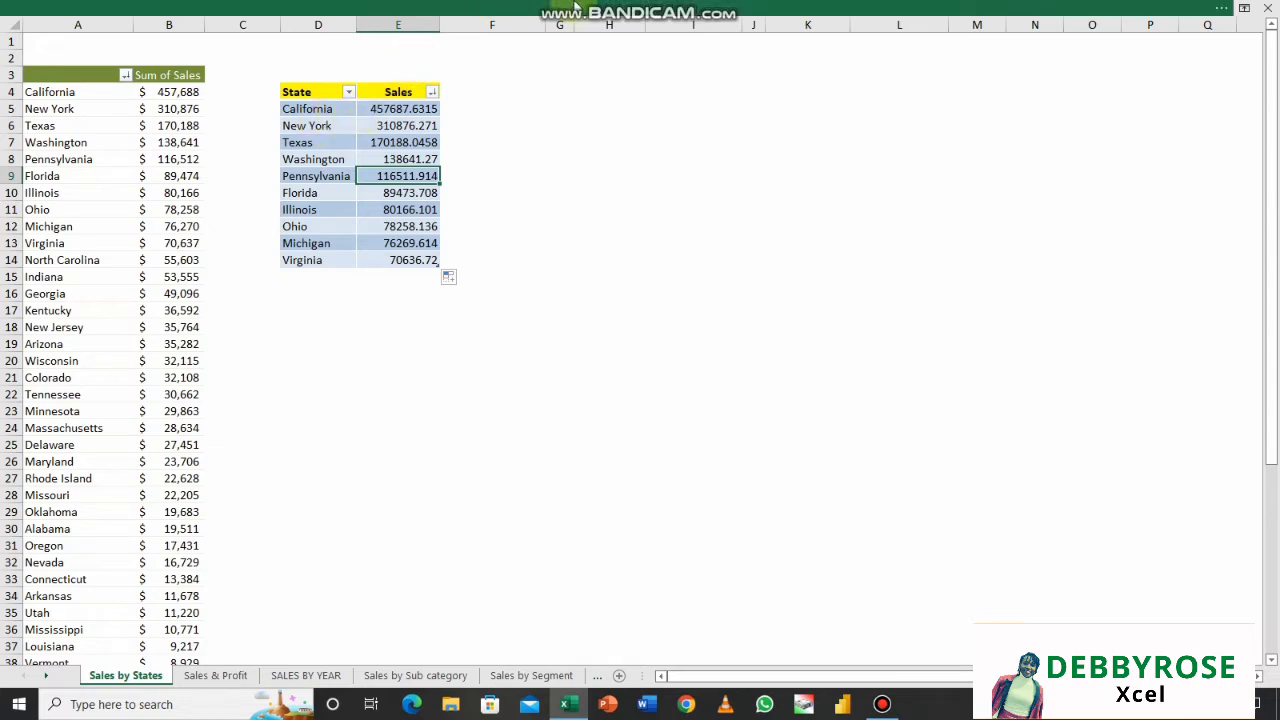
- Set the ribbon to show tabs and commands all the time, and turn on the formula bar
left_click(692, 7)
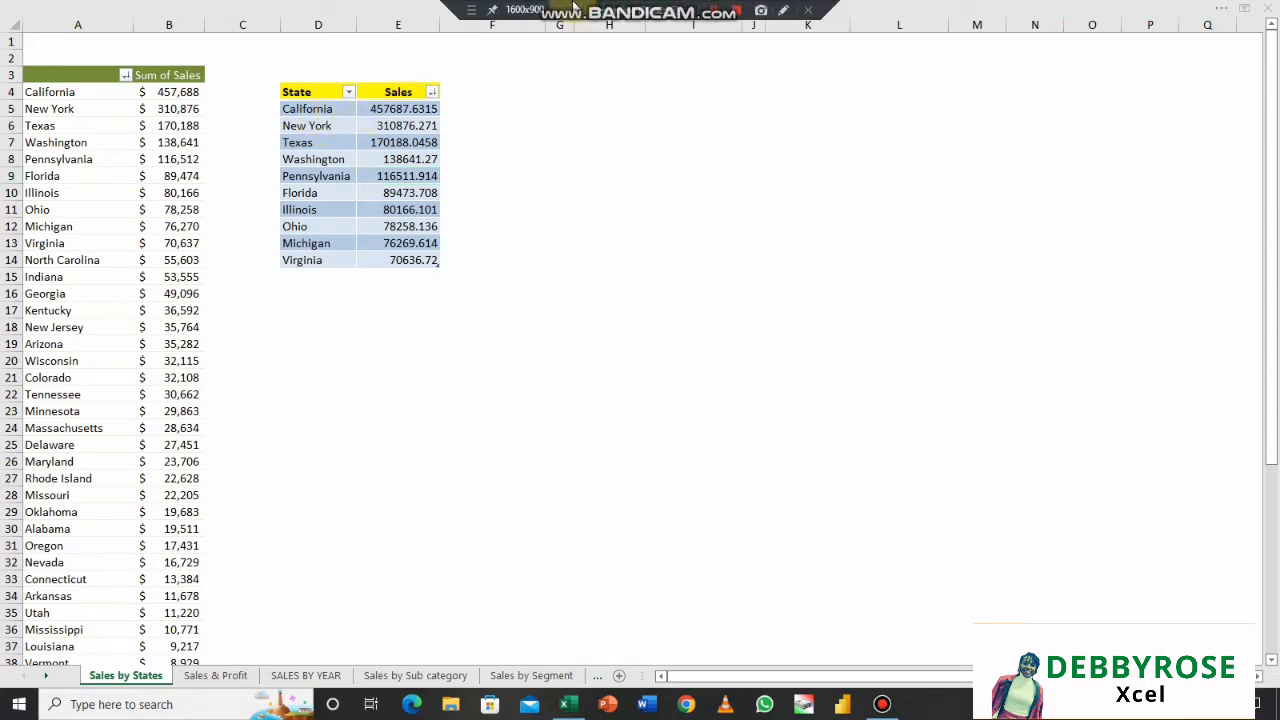
left_click(1118, 8)
left_click(1240, 9)
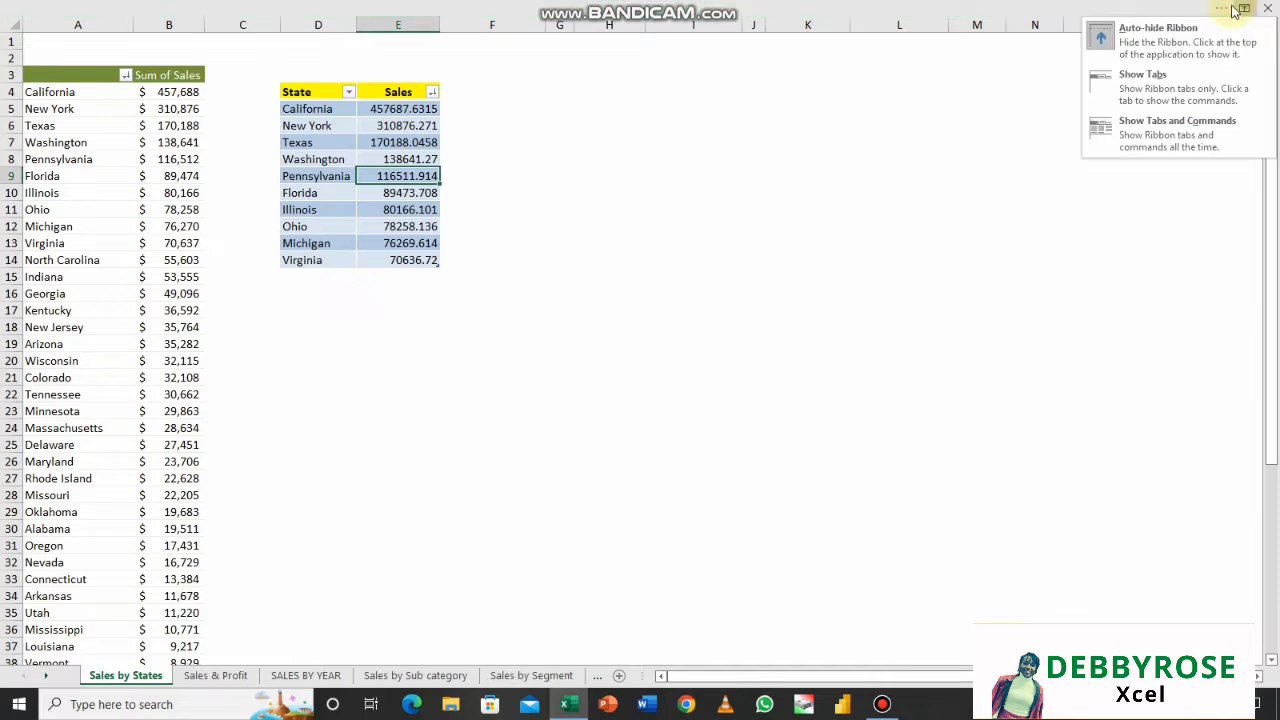
left_click(1160, 125)
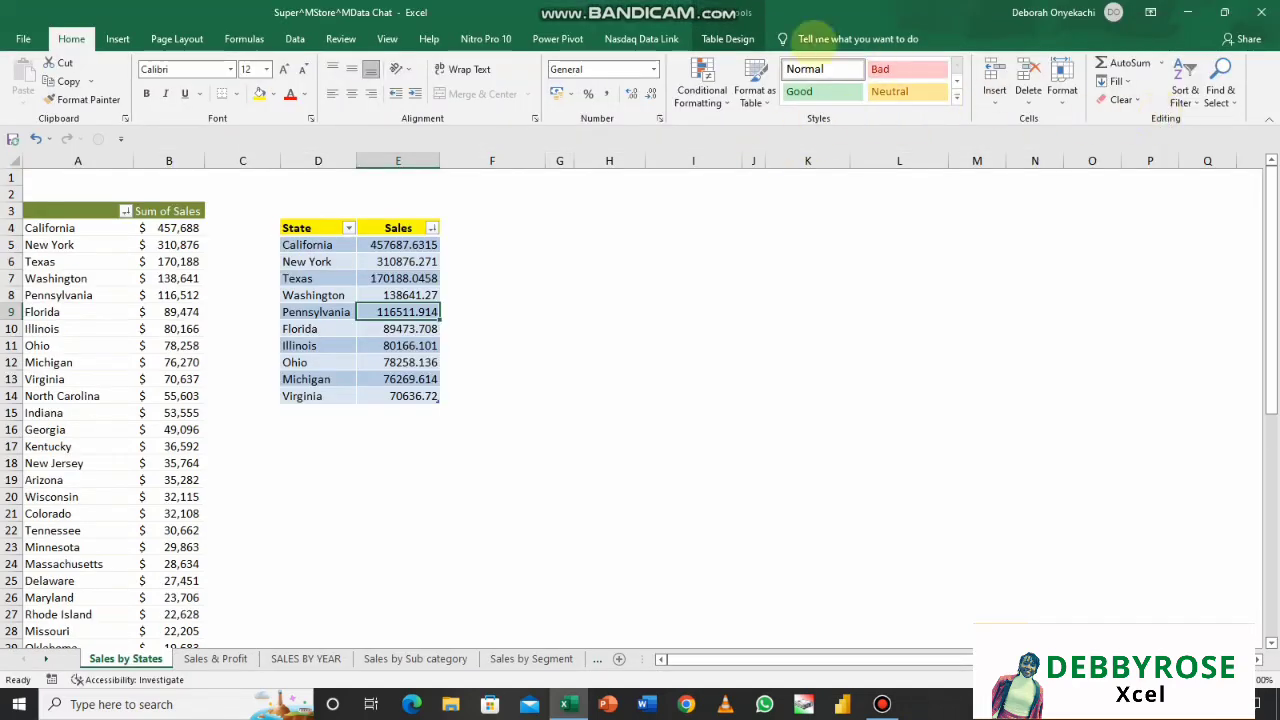
left_click(386, 39)
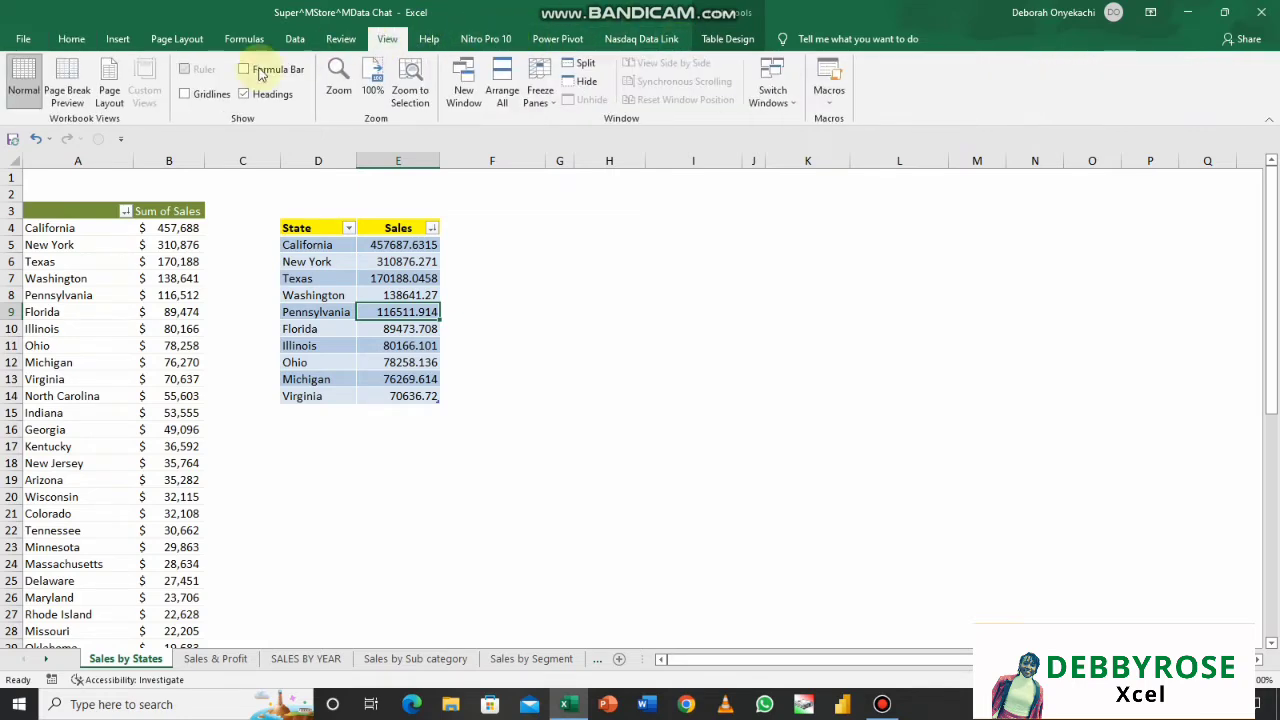
left_click(250, 71)
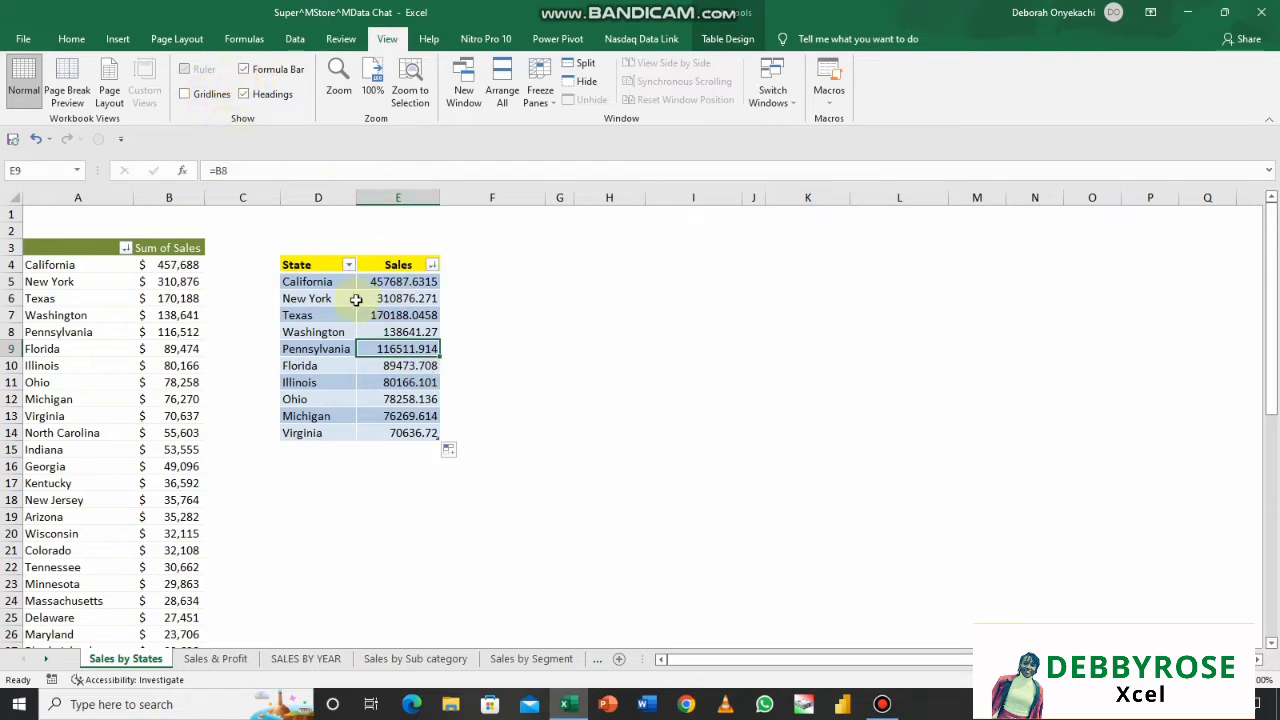
- Wrap the D5 formula in an error check so that it reads =IFERROR(A4, 0)
left_click(308, 281)
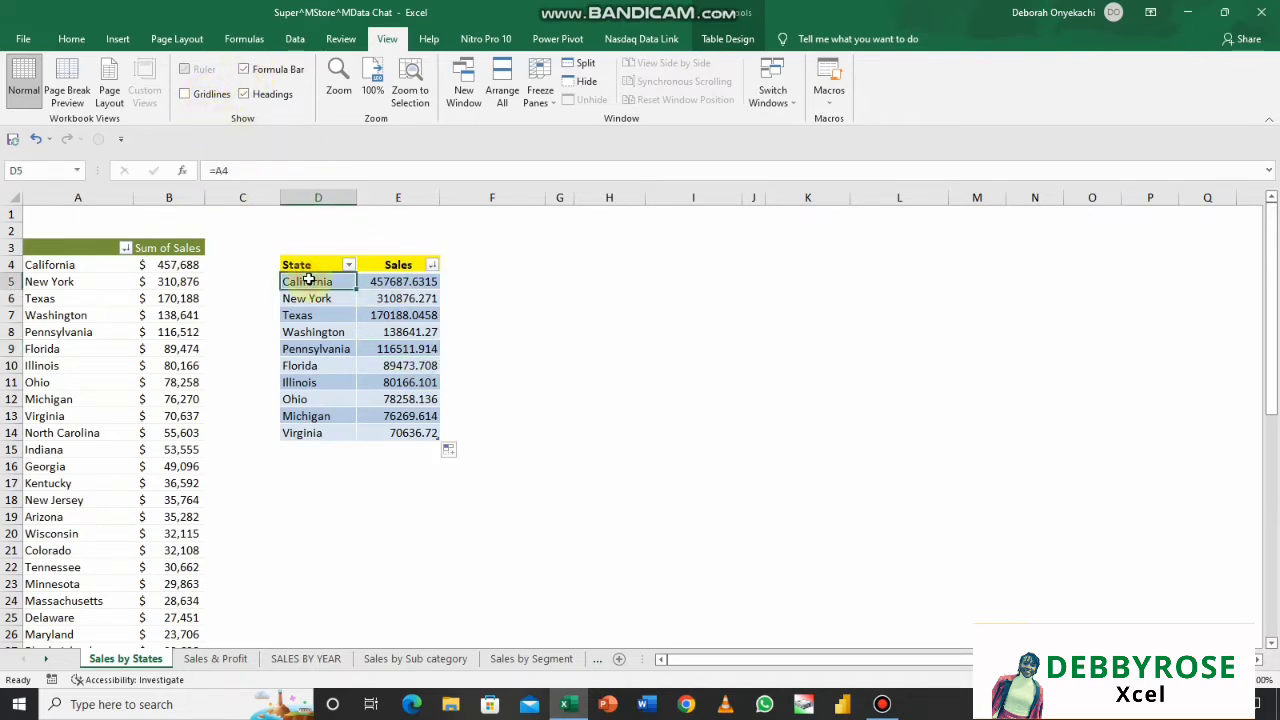
left_click(218, 170)
type("I")
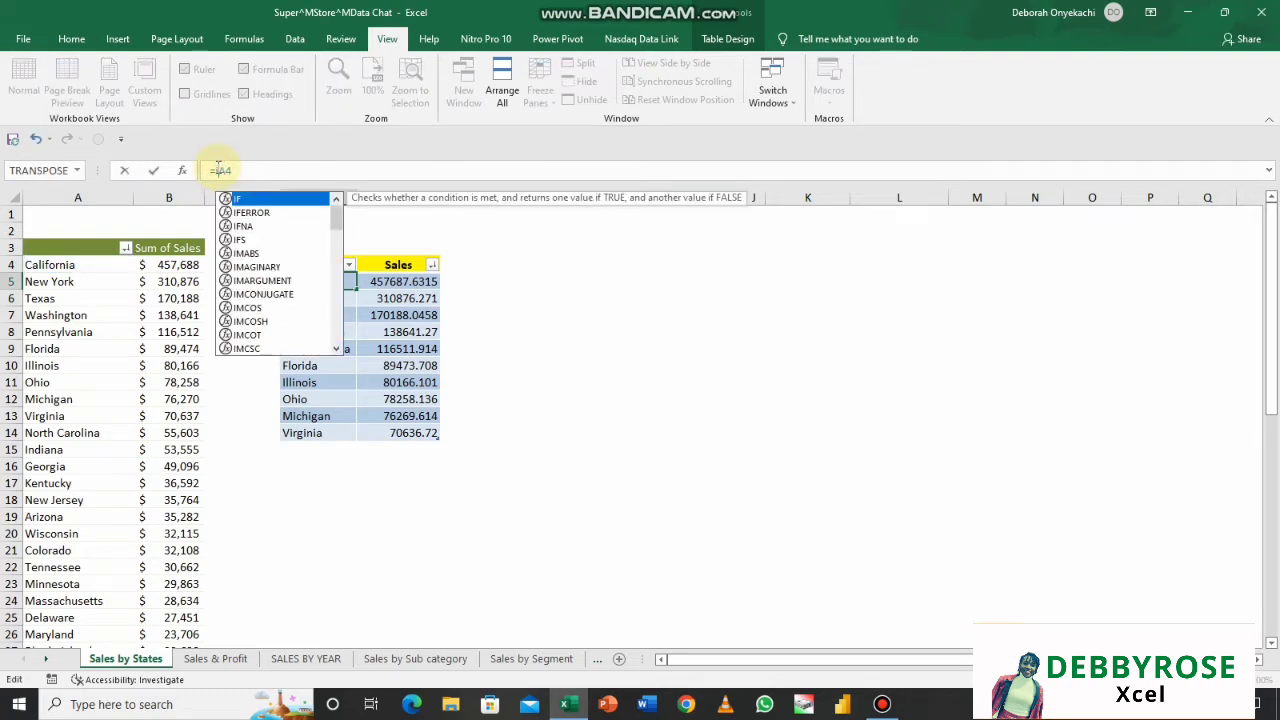
type("f")
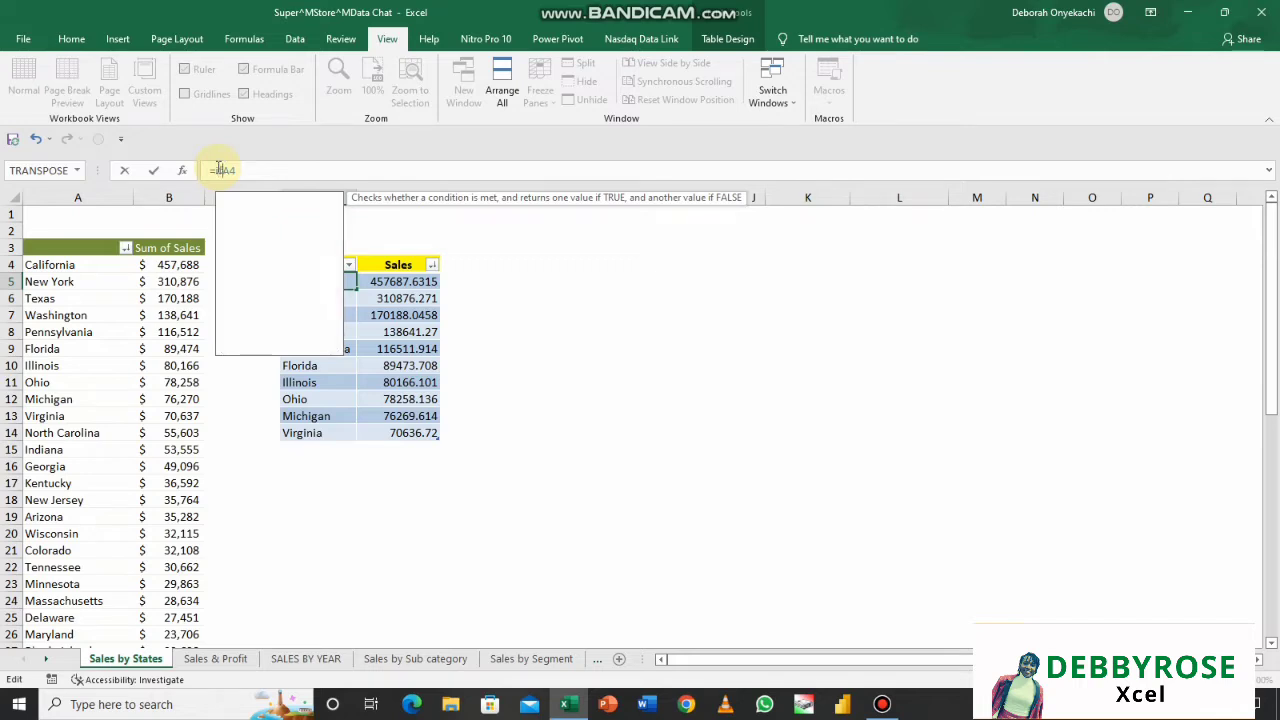
double_click(250, 213)
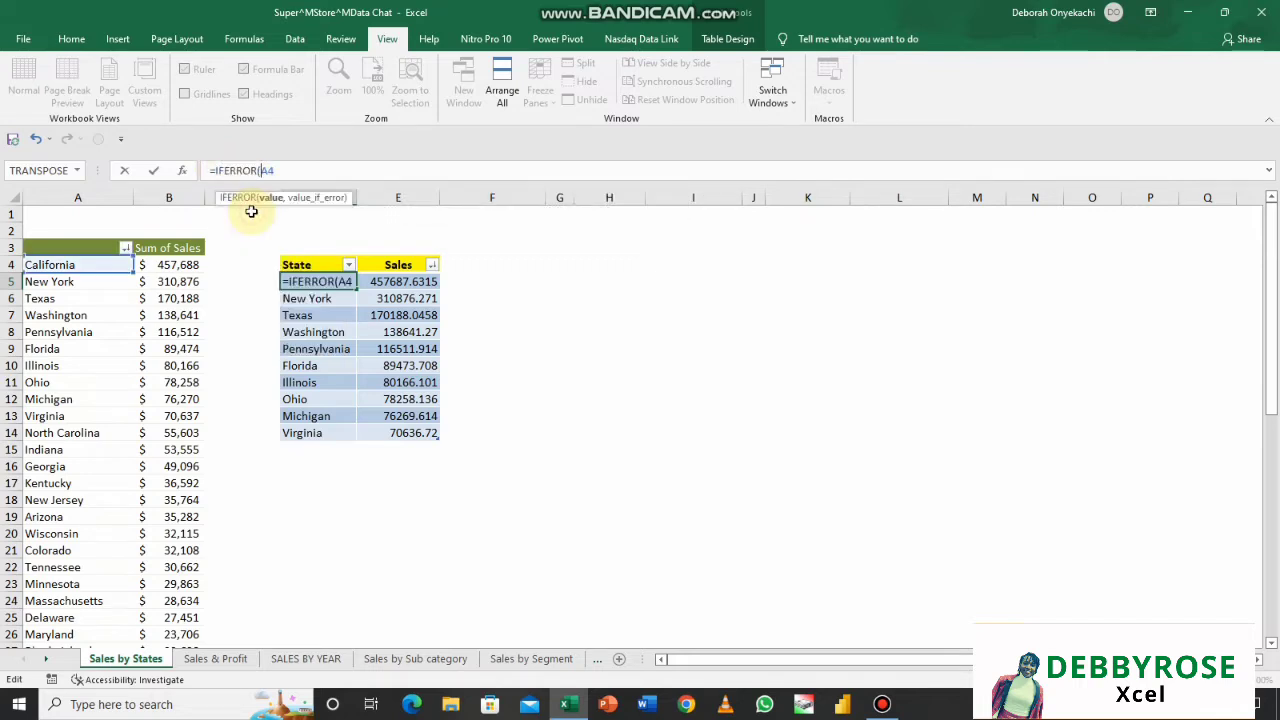
left_click(279, 170)
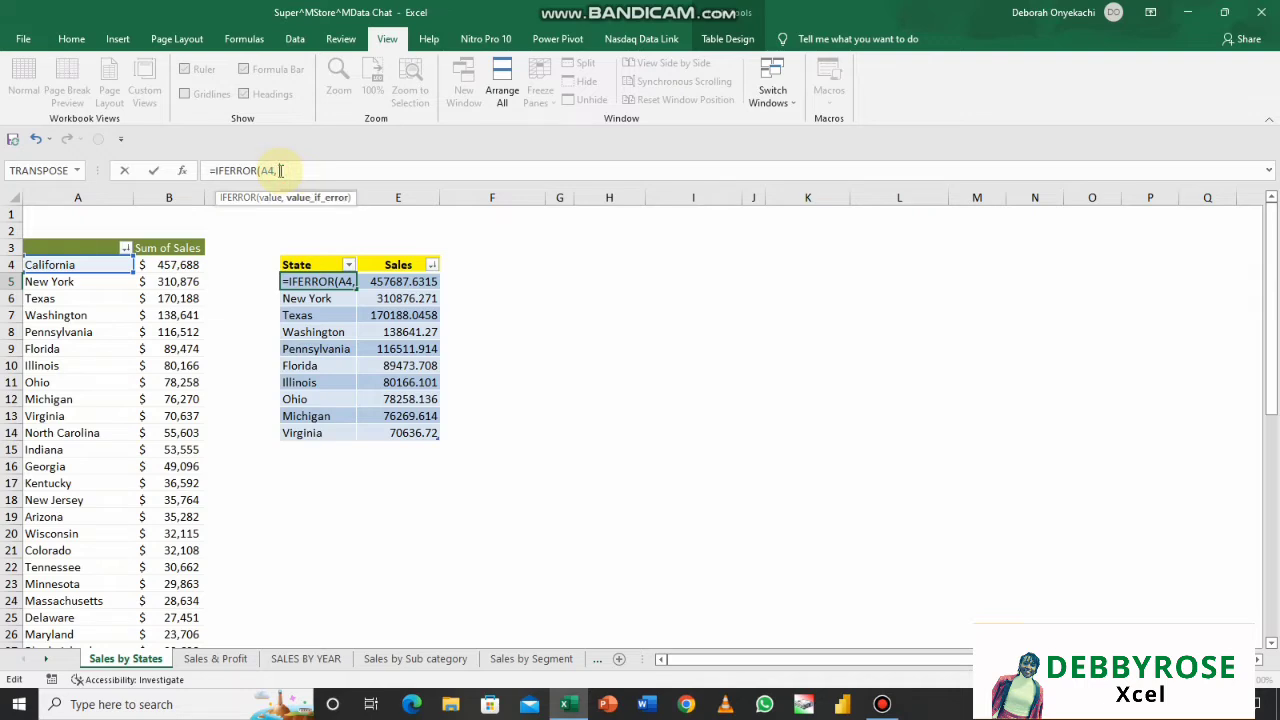
type(", 0)")
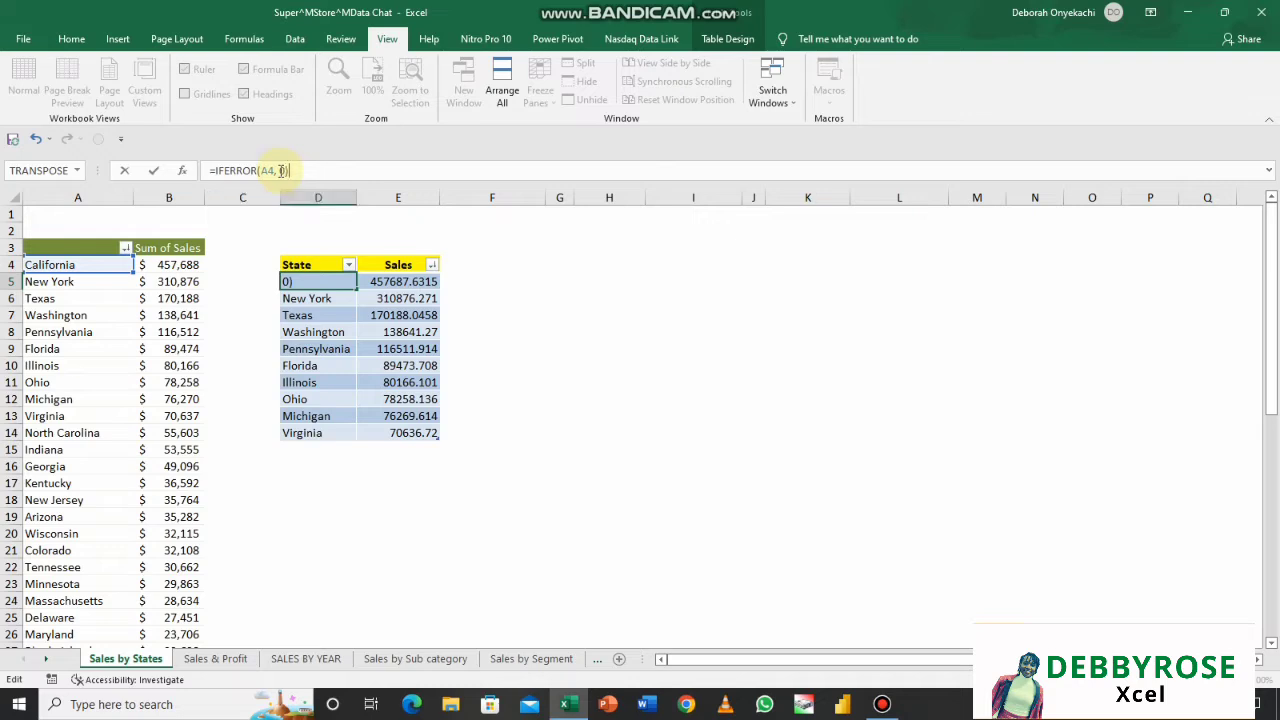
key("Return")
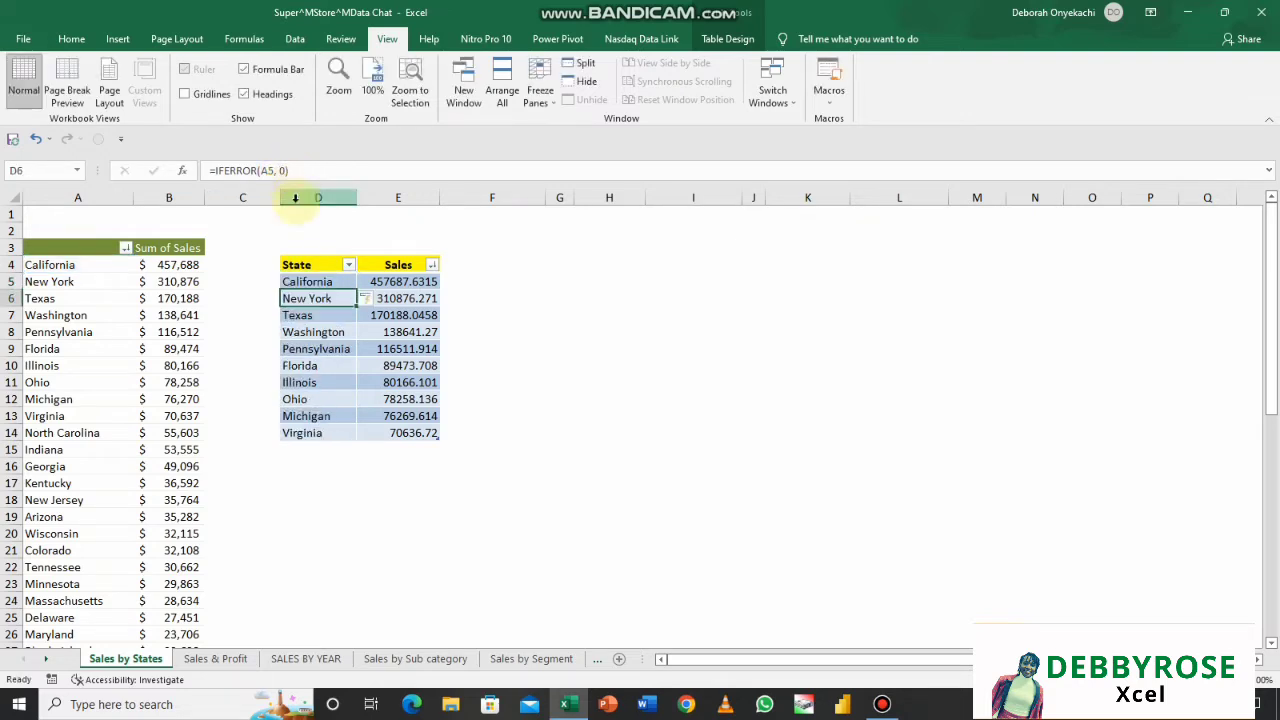
- Fill the IFERROR formula from D5 down the State column and check its last row
left_click(323, 281)
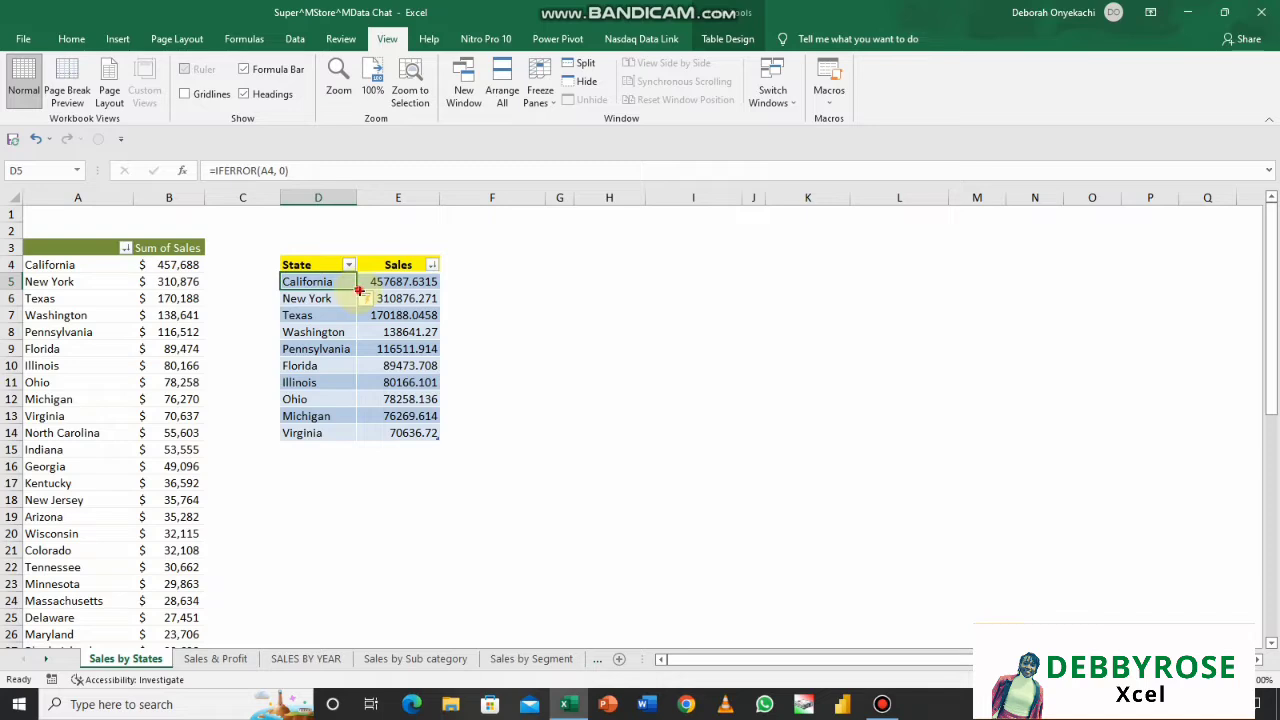
double_click(358, 291)
left_click(342, 281)
key("ctrl+Down")
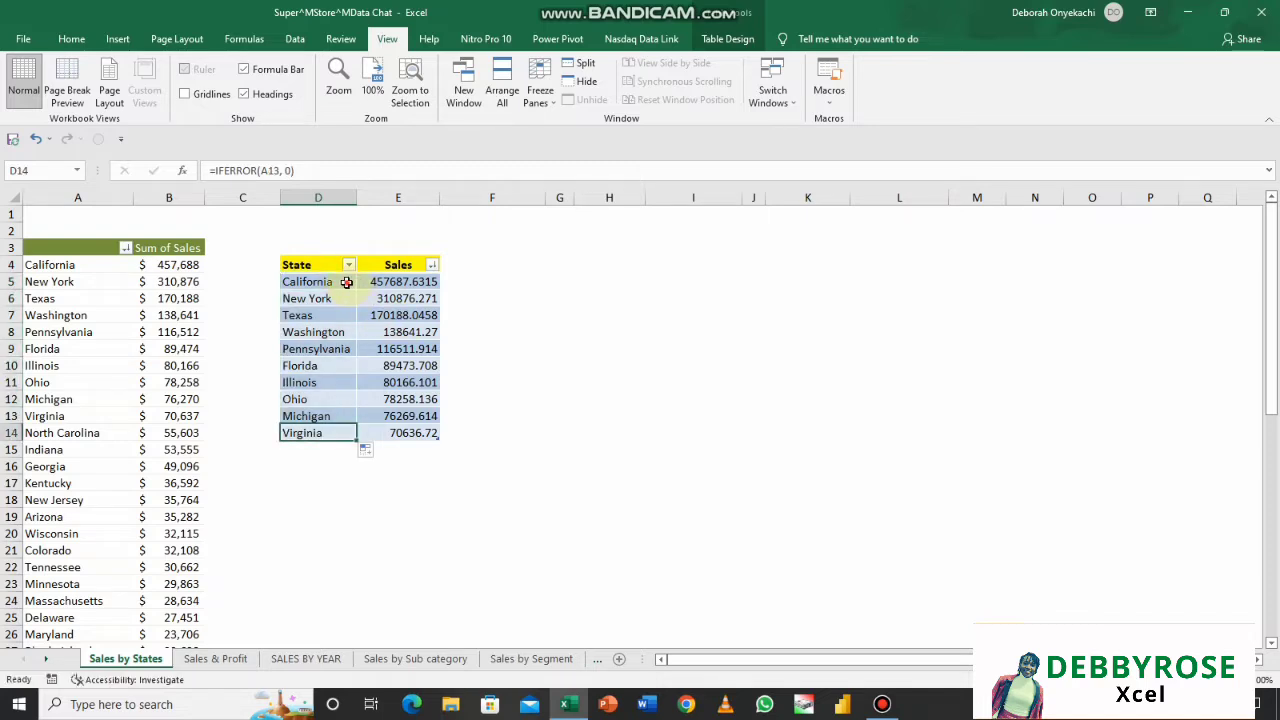
left_click(349, 284)
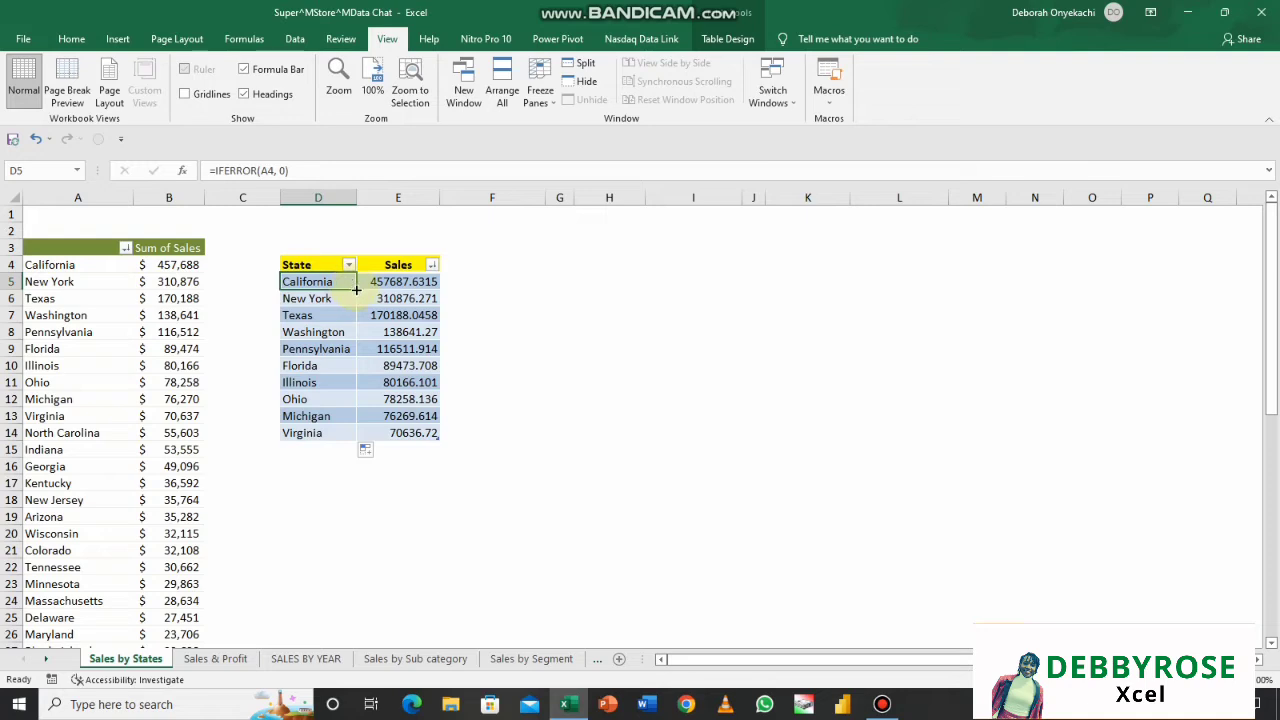
- Fill the State column's IFERROR formulas across into the Sales column through row 14, and check the formulas in E13 and E8
left_click_drag(356, 290, 392, 350)
left_click_drag(395, 357, 357, 436)
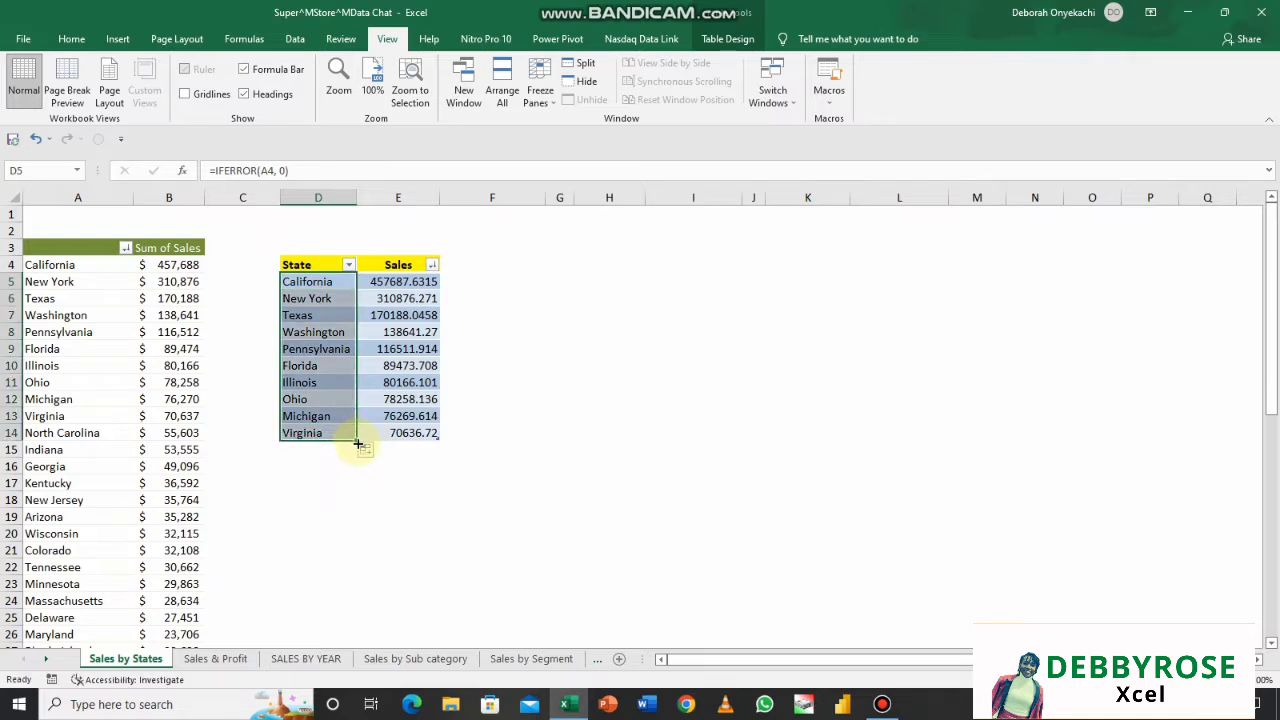
left_click_drag(355, 440, 403, 443)
left_click(417, 416)
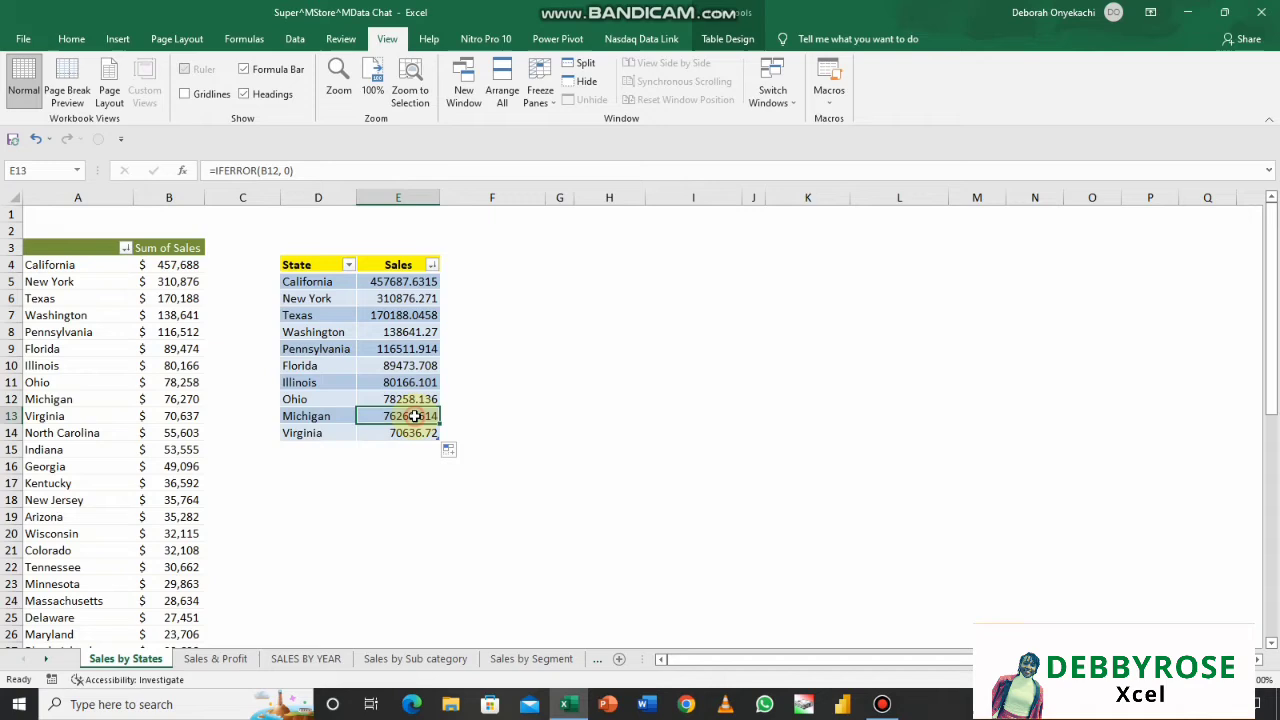
left_click(409, 332)
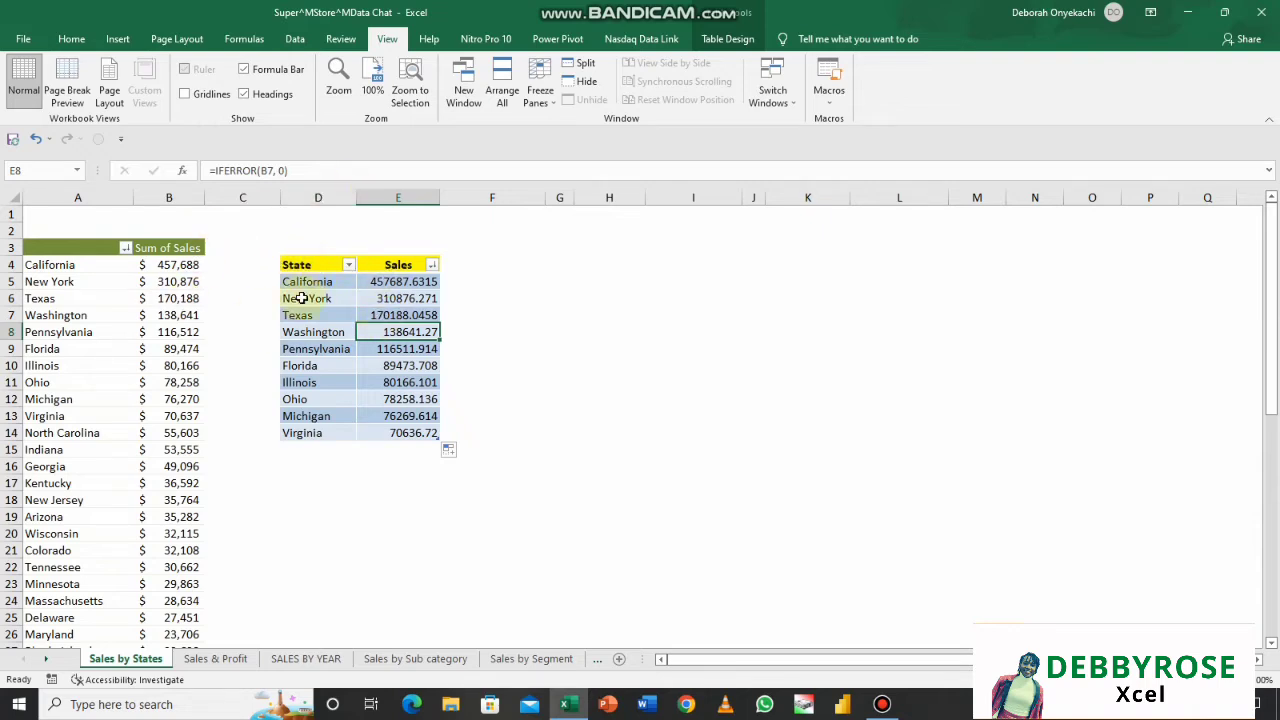
- Insert a filled map chart from the State and Sales table and place it beside the table over columns F to L
left_click(71, 38)
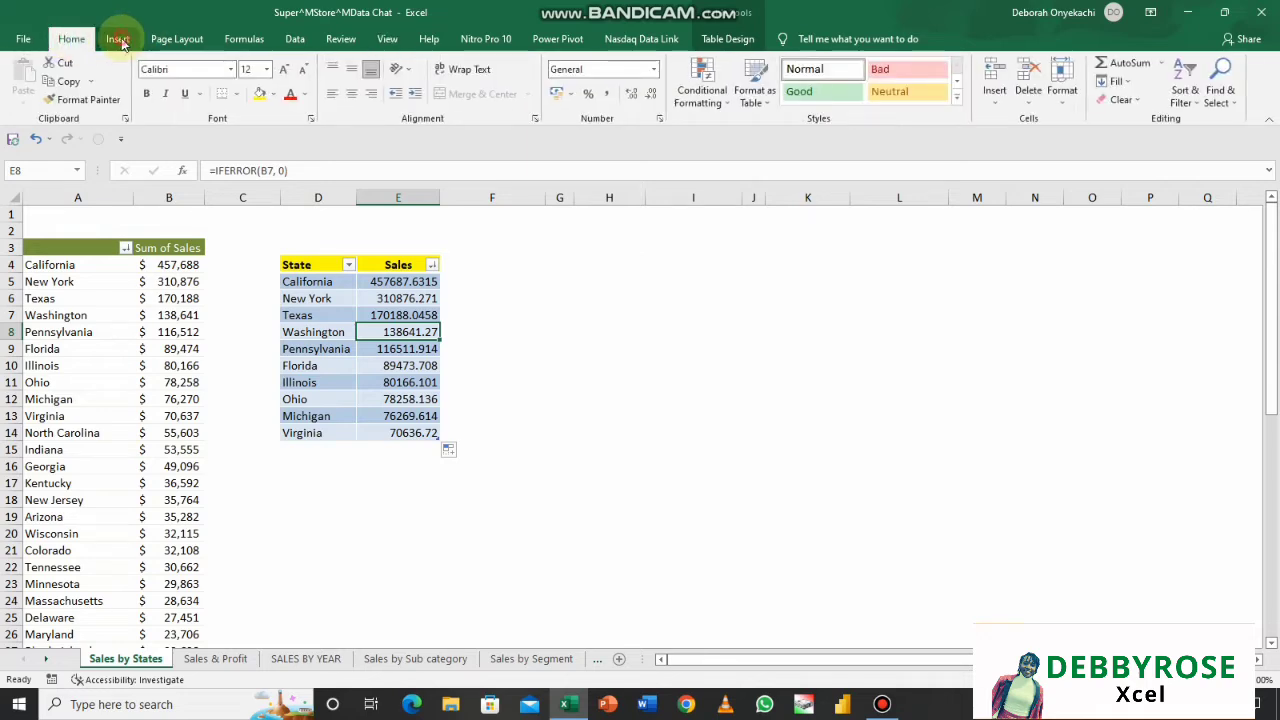
left_click(117, 39)
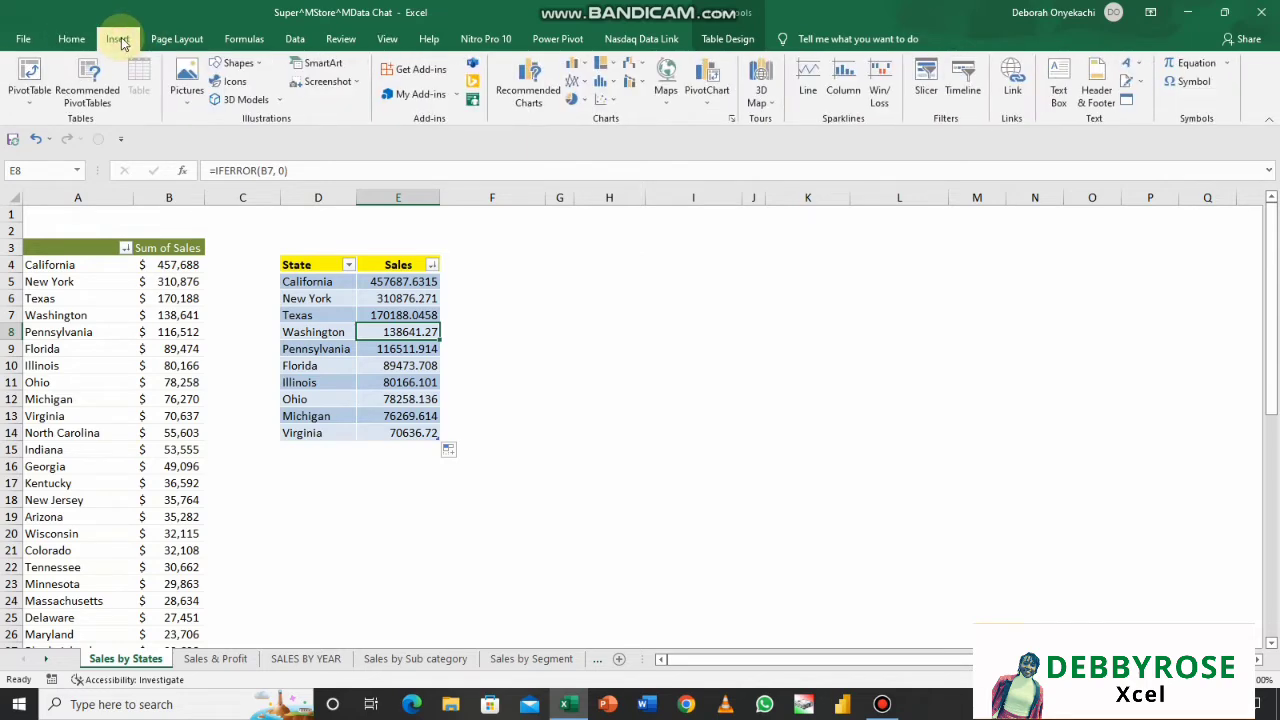
left_click(667, 72)
left_click(688, 145)
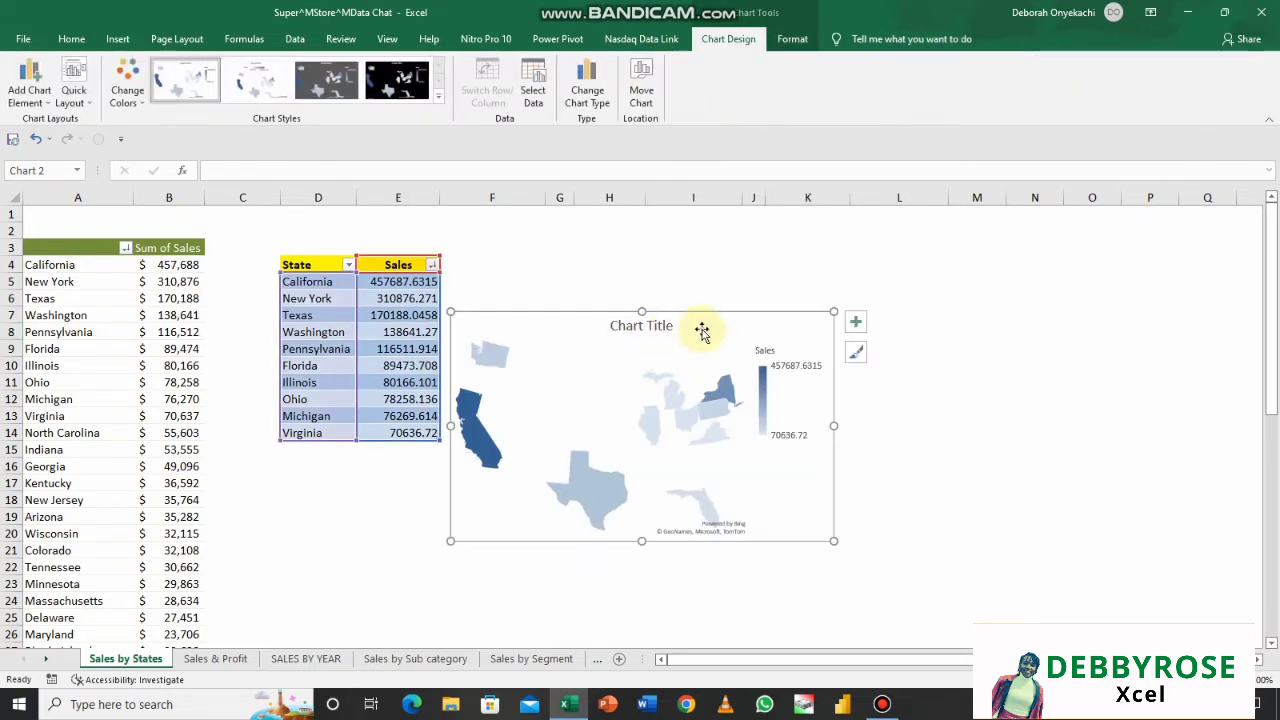
left_click_drag(701, 331, 749, 312)
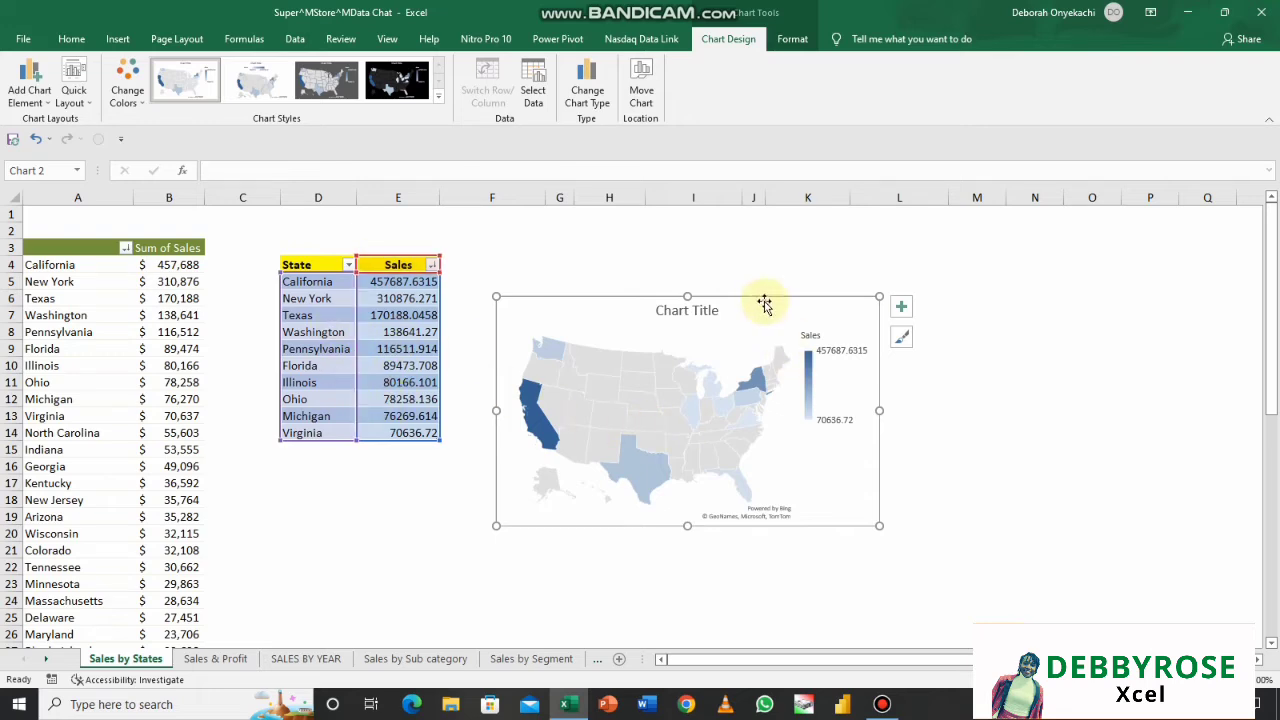
- Change the map chart's title to "Top Ten Sales by State"
left_click(715, 314)
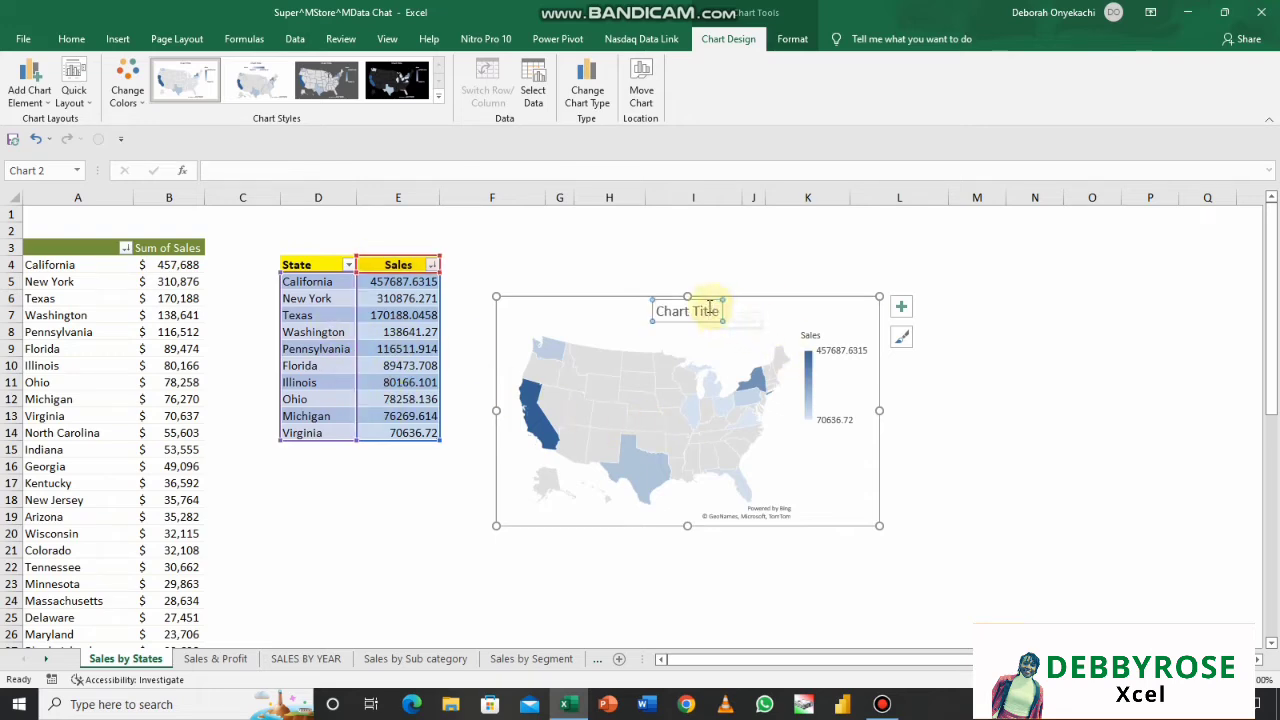
left_click_drag(722, 311, 668, 311)
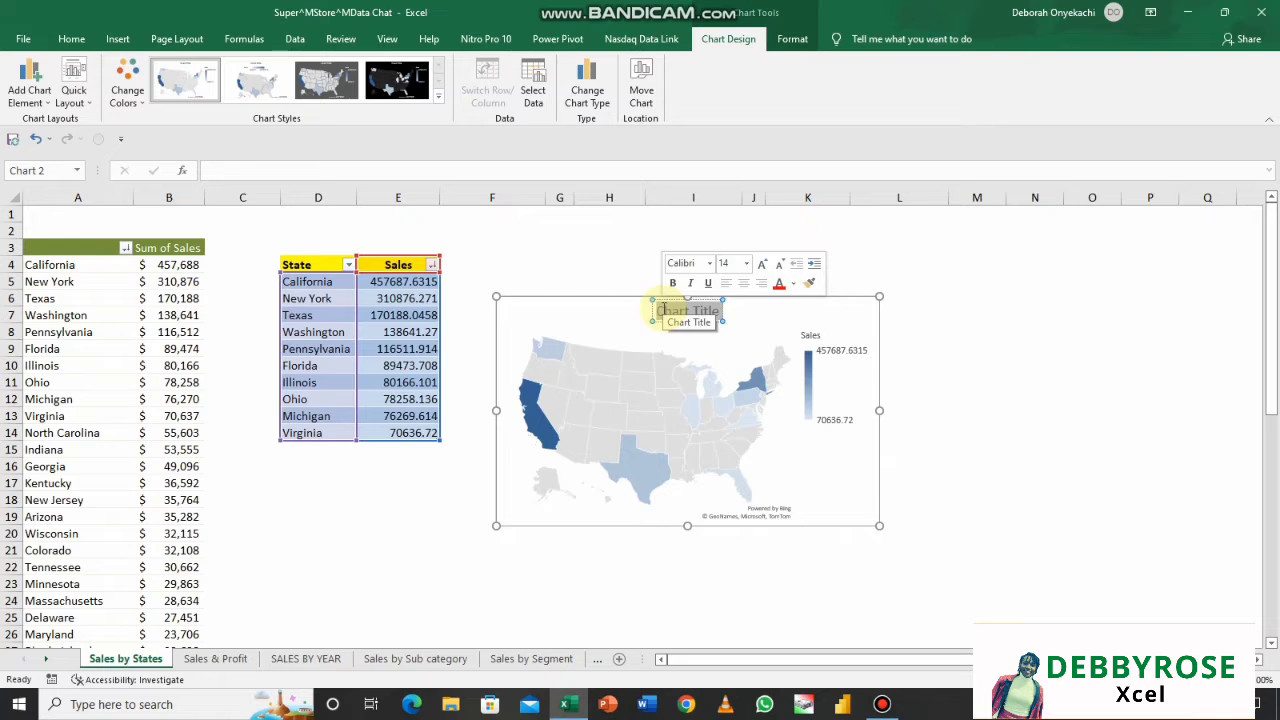
type("Top")
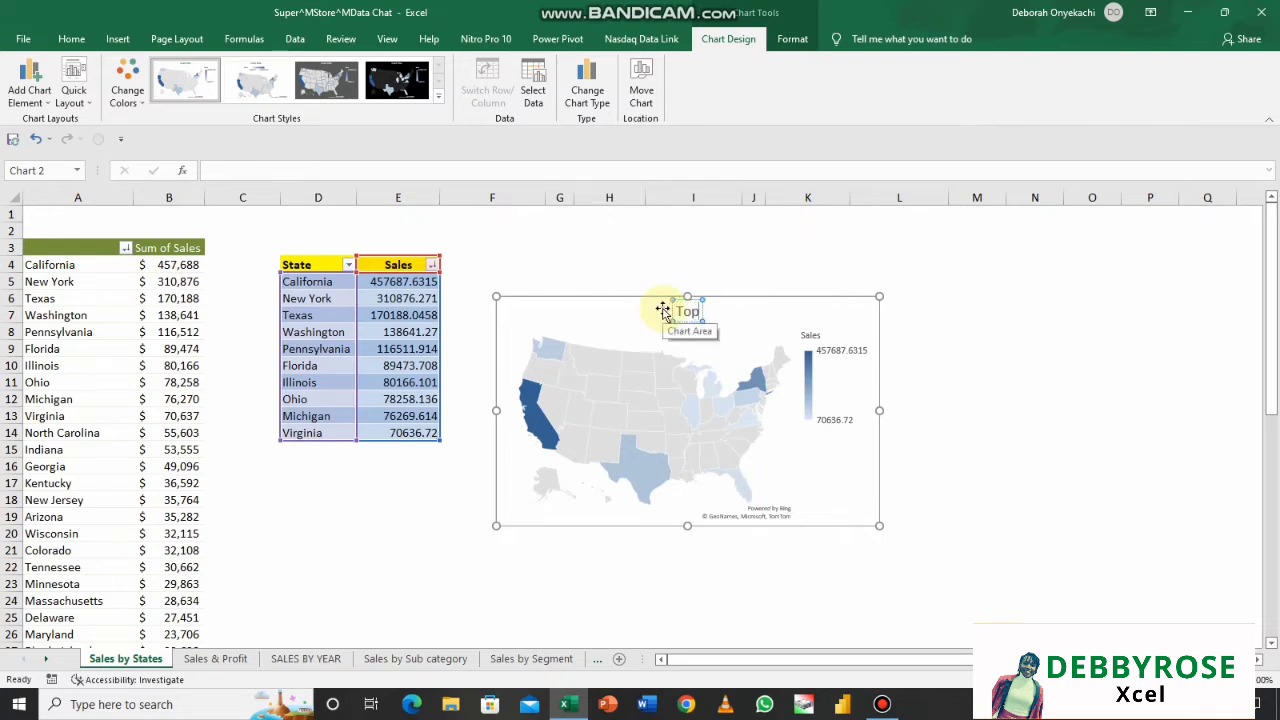
type(" TE")
key("BackSpace")
type("en")
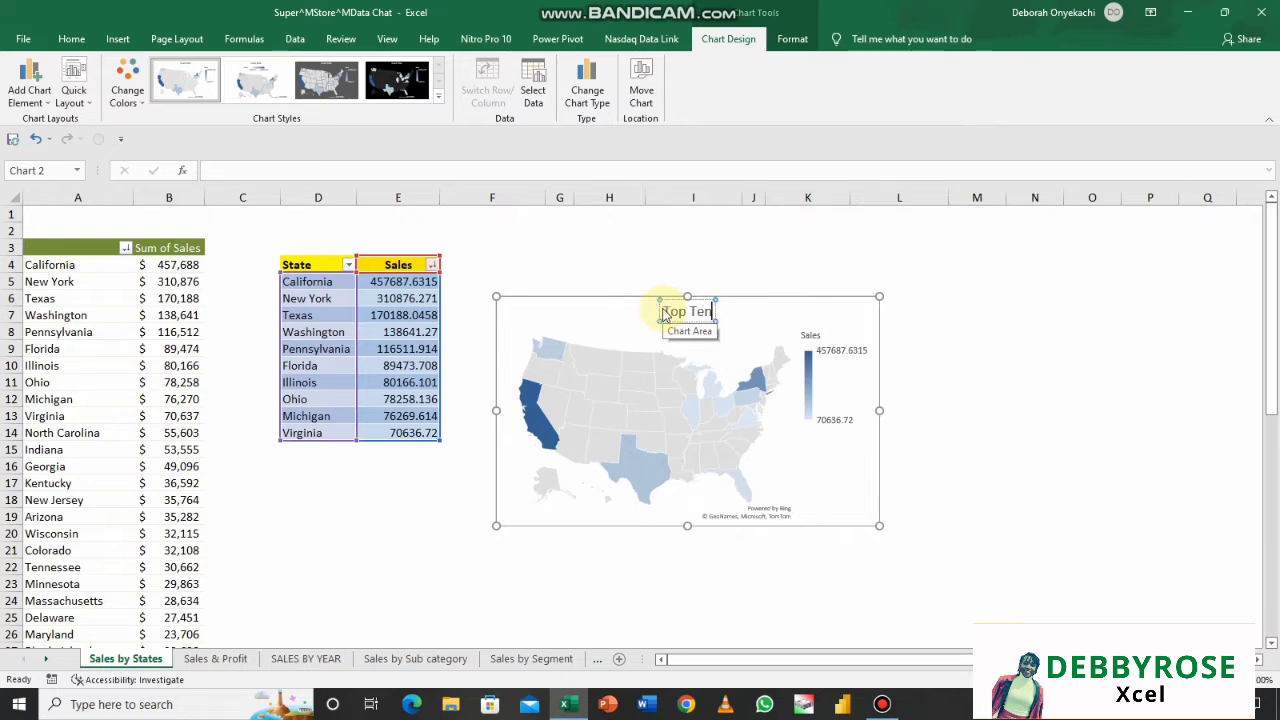
type(" Sa")
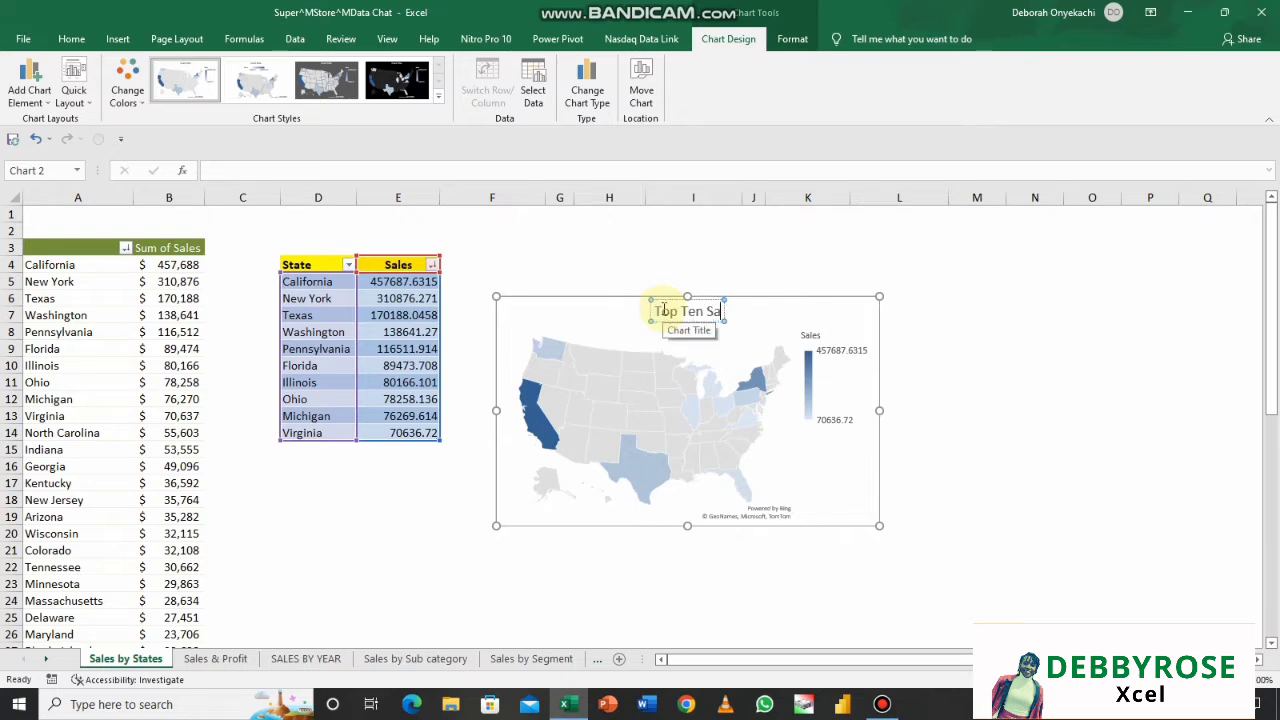
type("les")
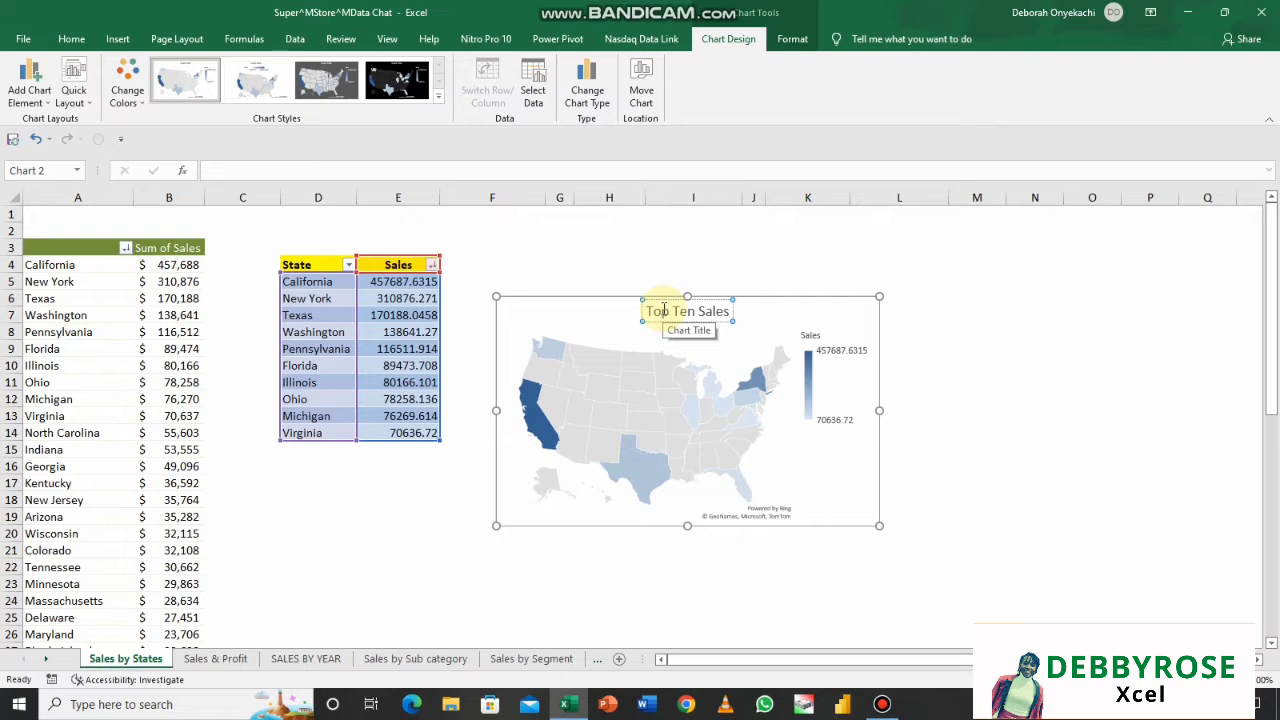
type(" by")
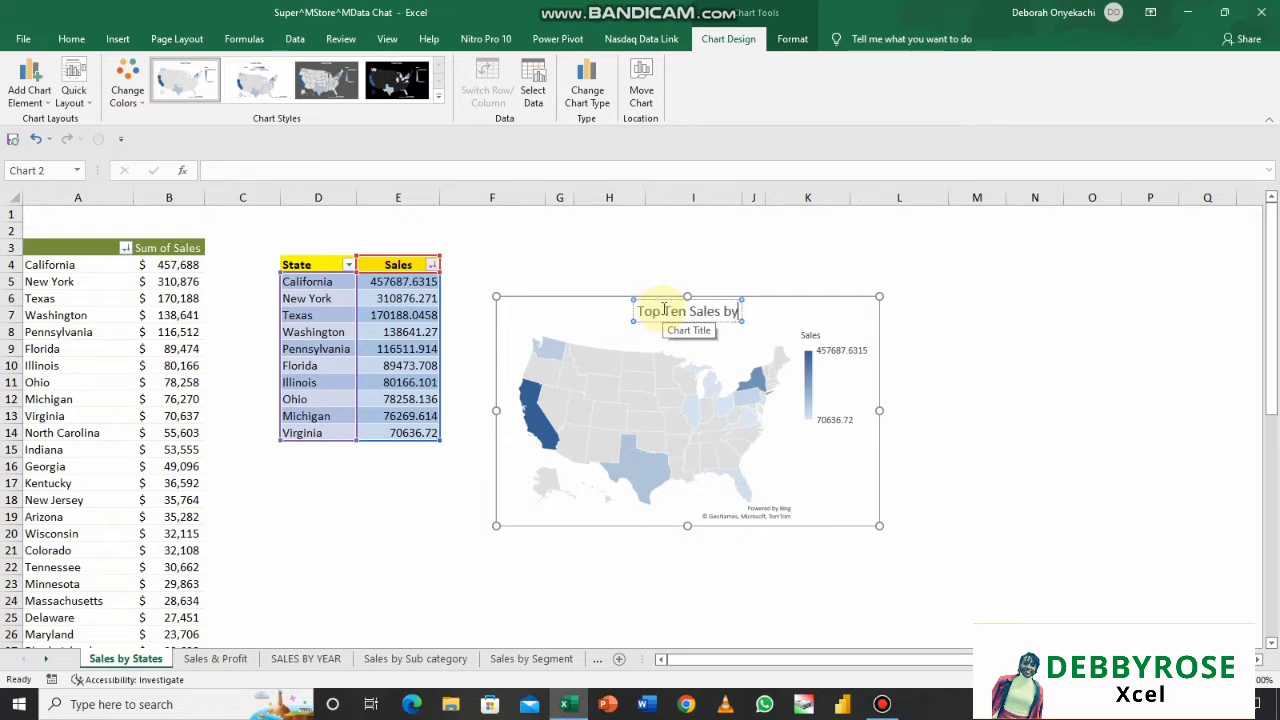
type(" State")
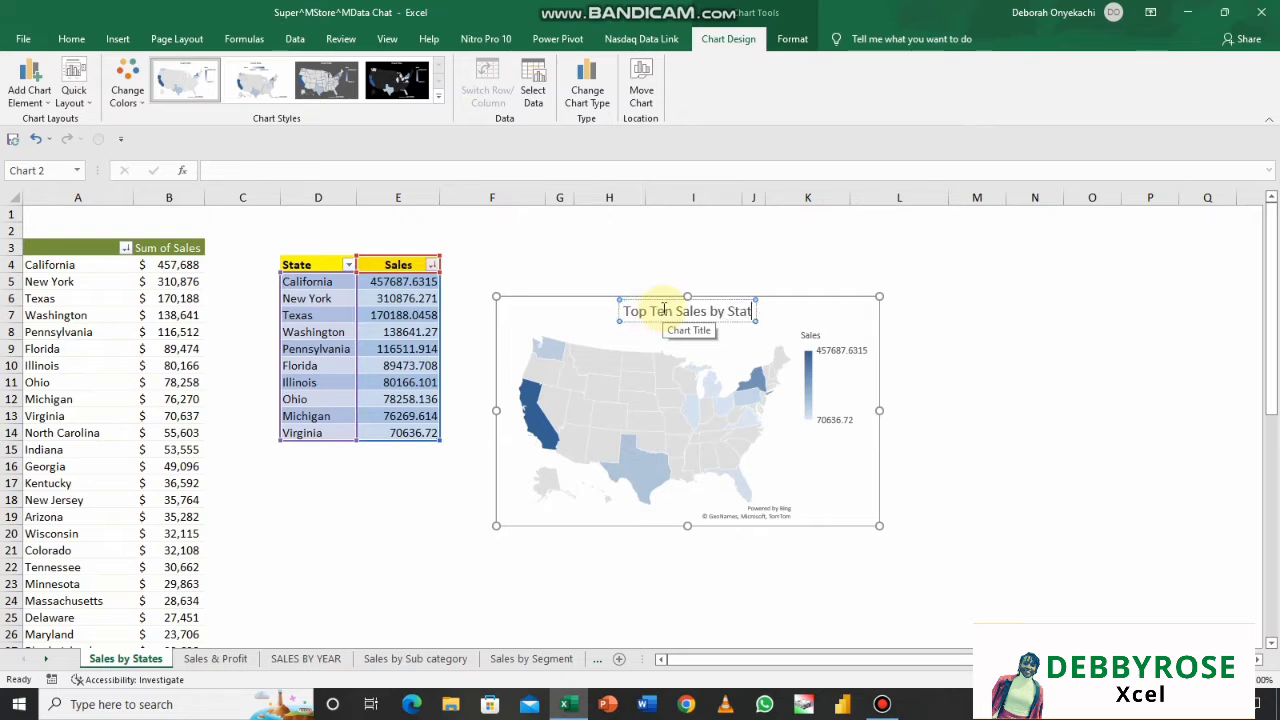
left_click(571, 326)
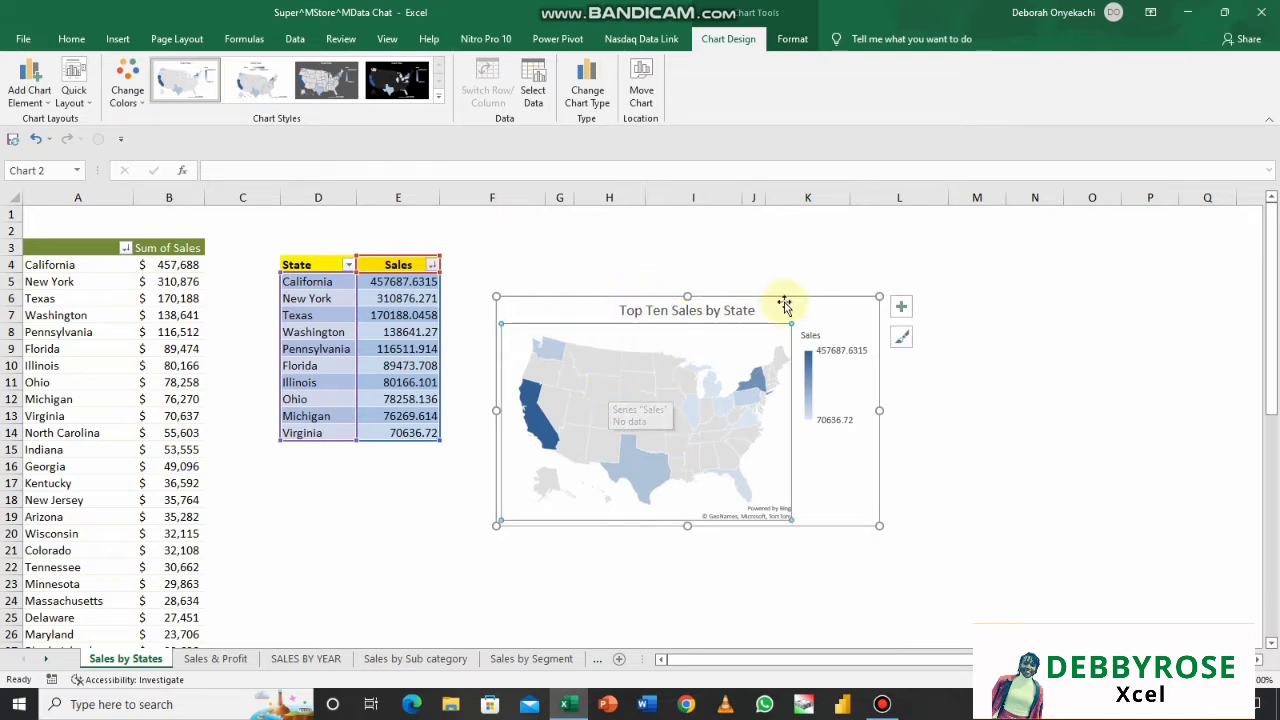
- Open the chart area formatting options and move the map chart so that it partly covers the Sales column
right_click(853, 306)
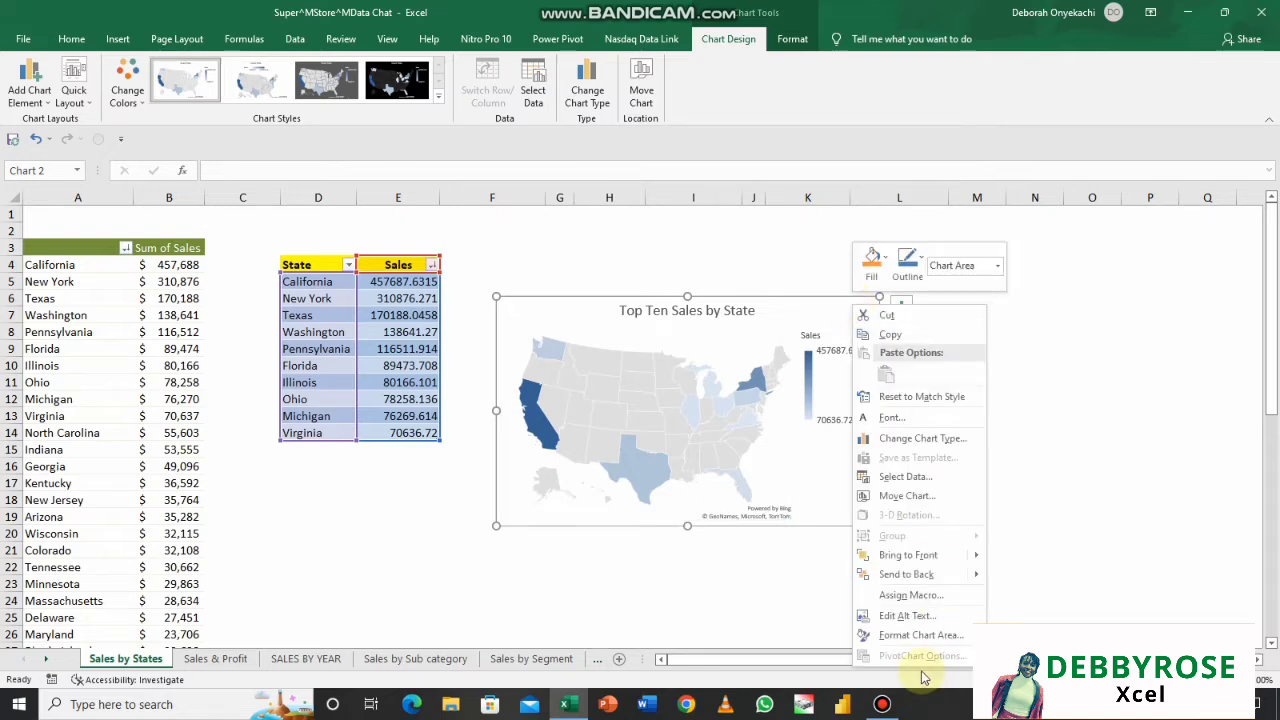
left_click(922, 635)
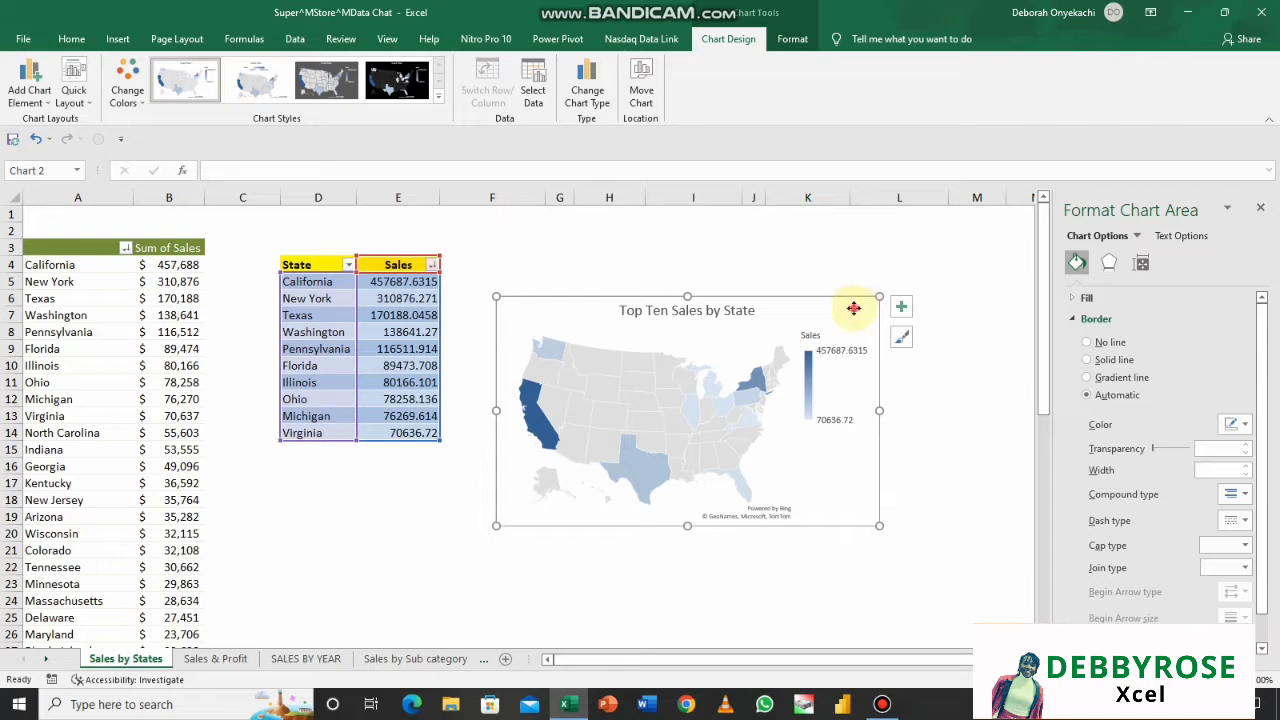
left_click_drag(855, 302, 743, 292)
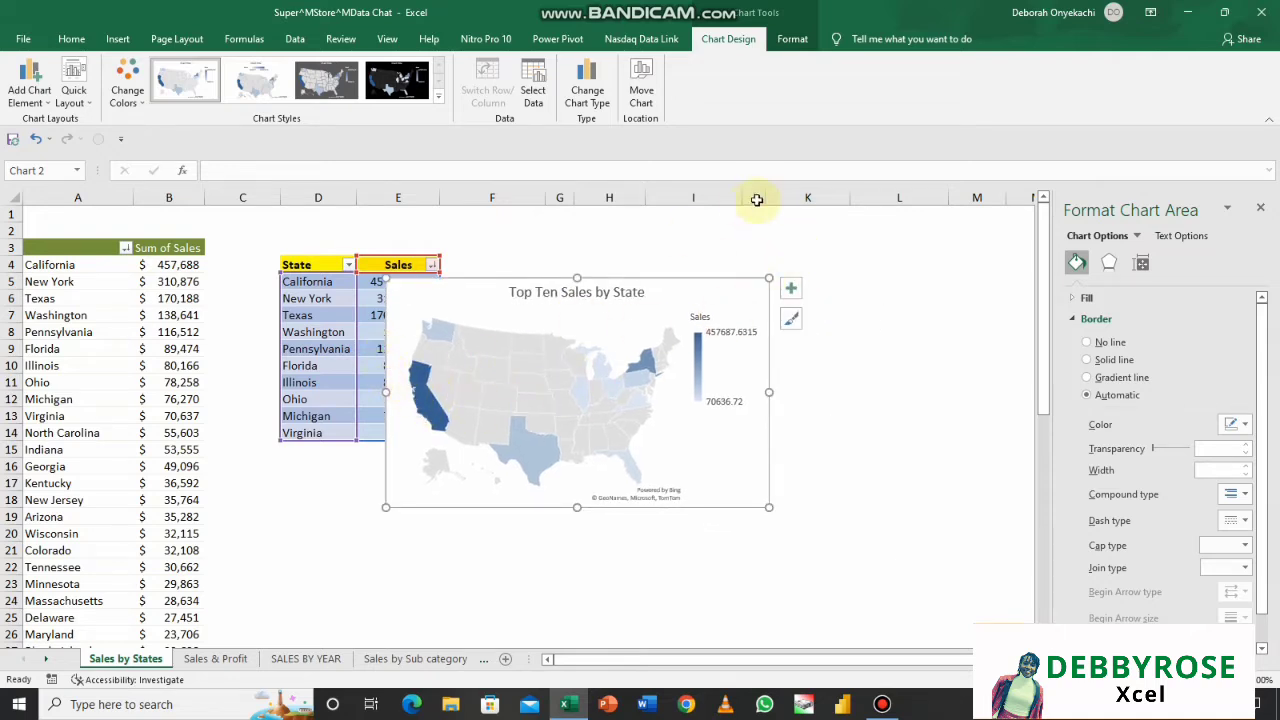
- Turn on data labels for the map chart and open their detailed label options
left_click(790, 289)
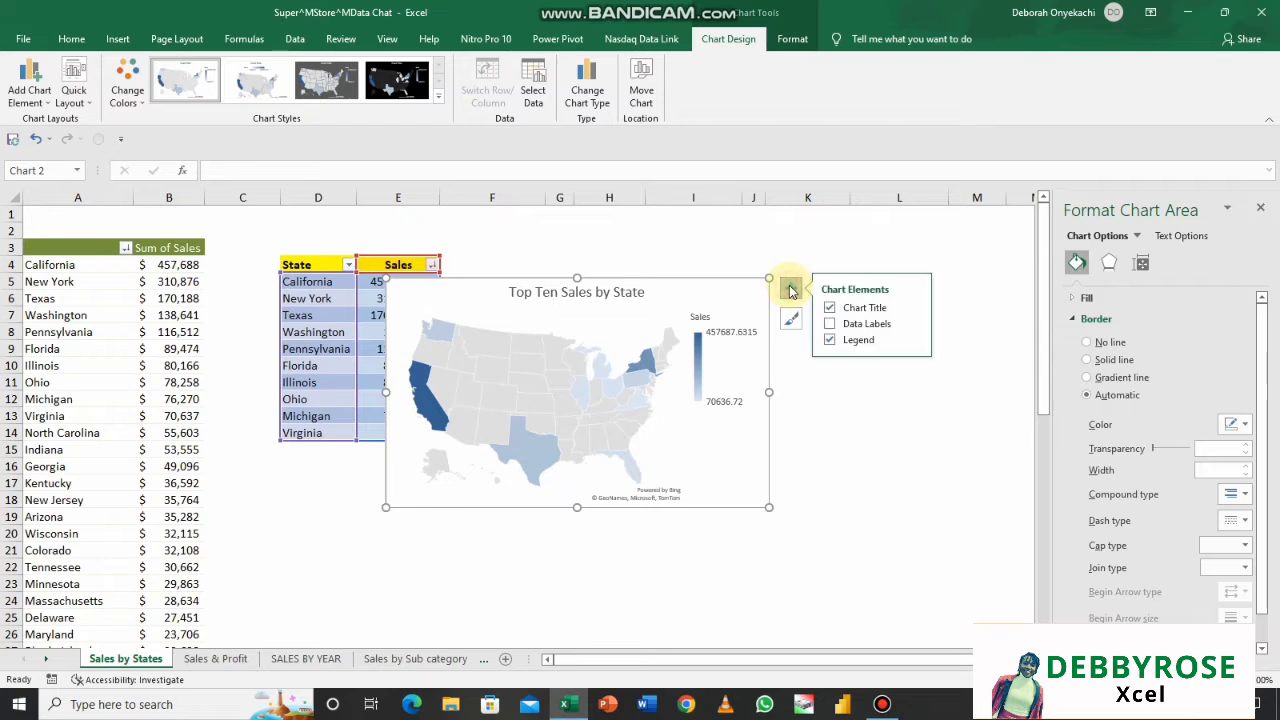
left_click(866, 326)
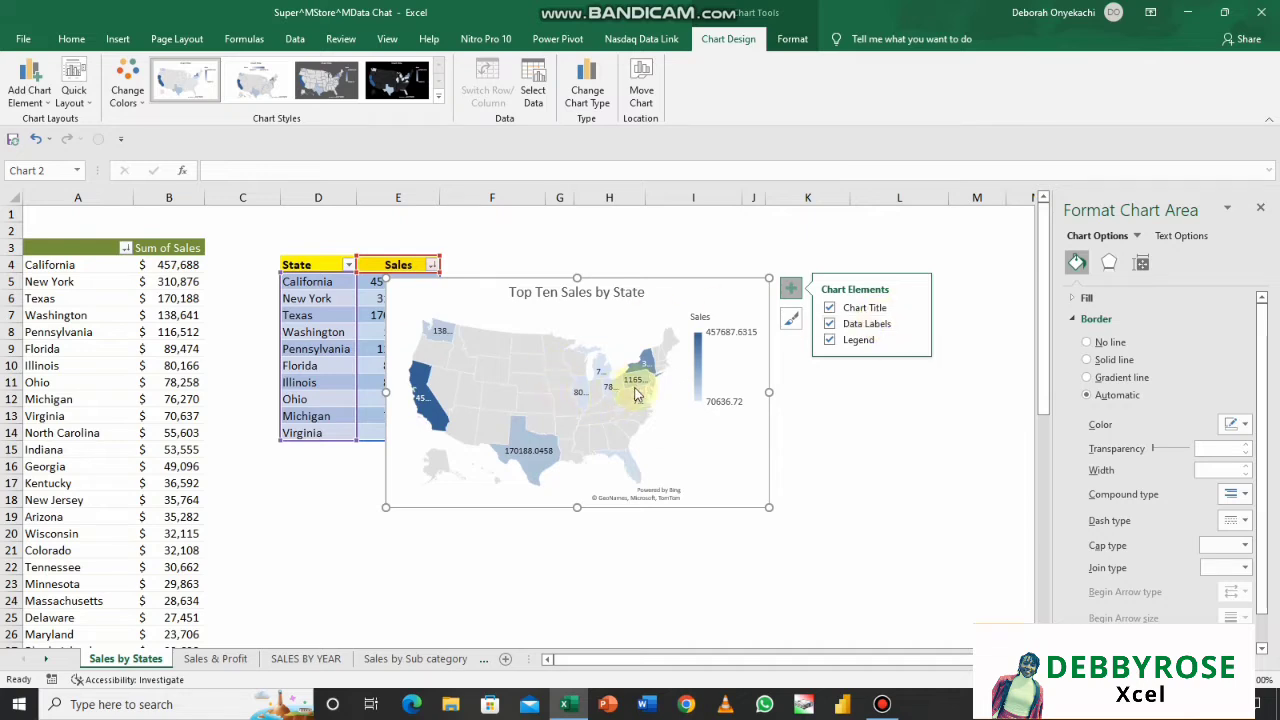
left_click(913, 323)
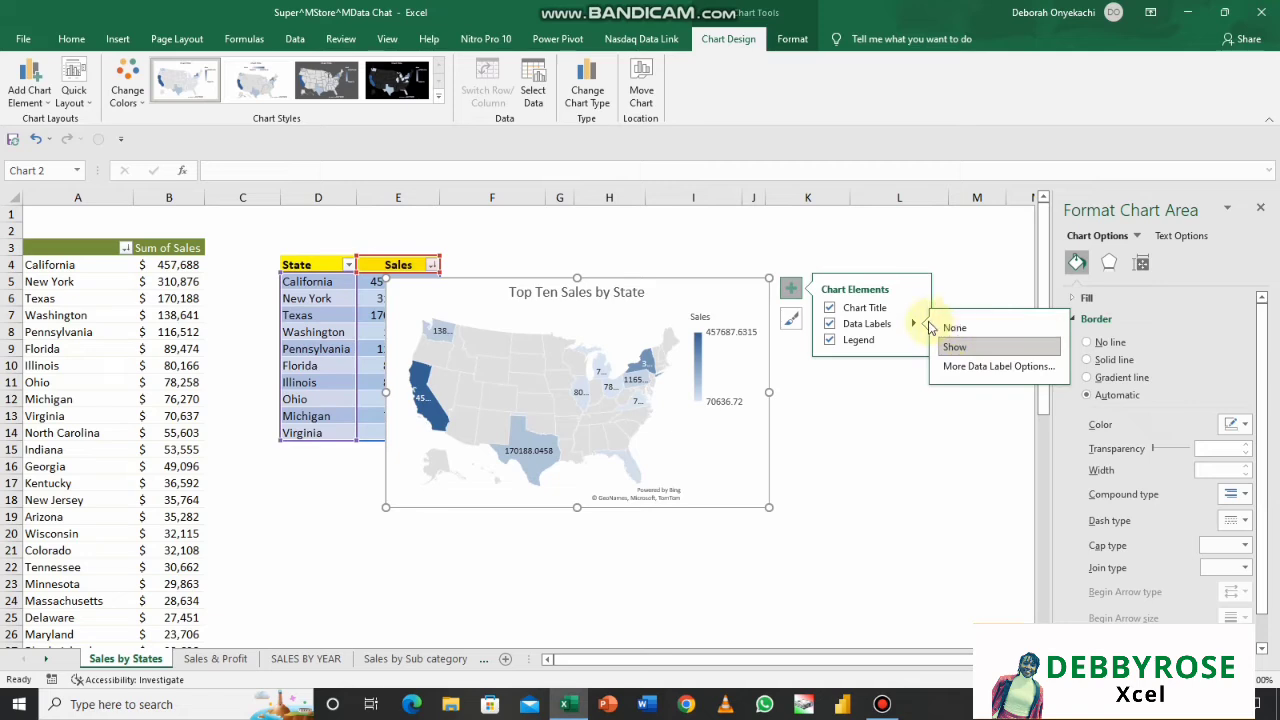
left_click(978, 366)
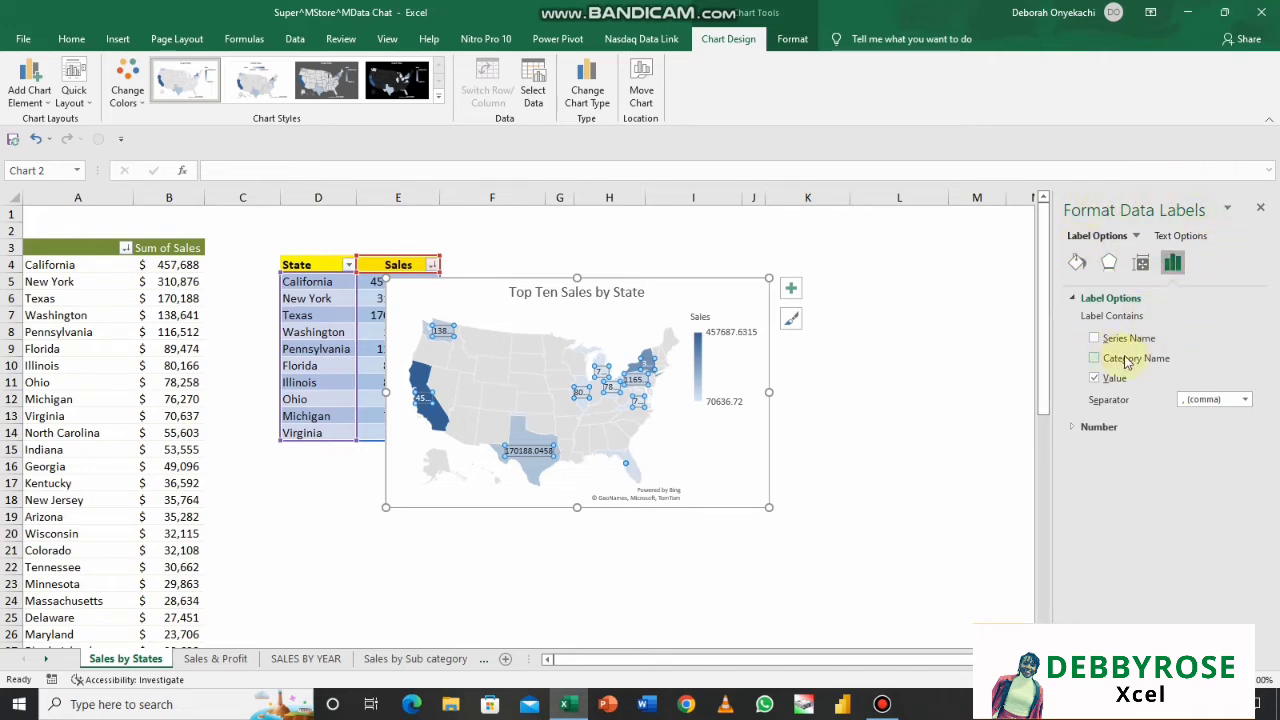
left_click(1077, 300)
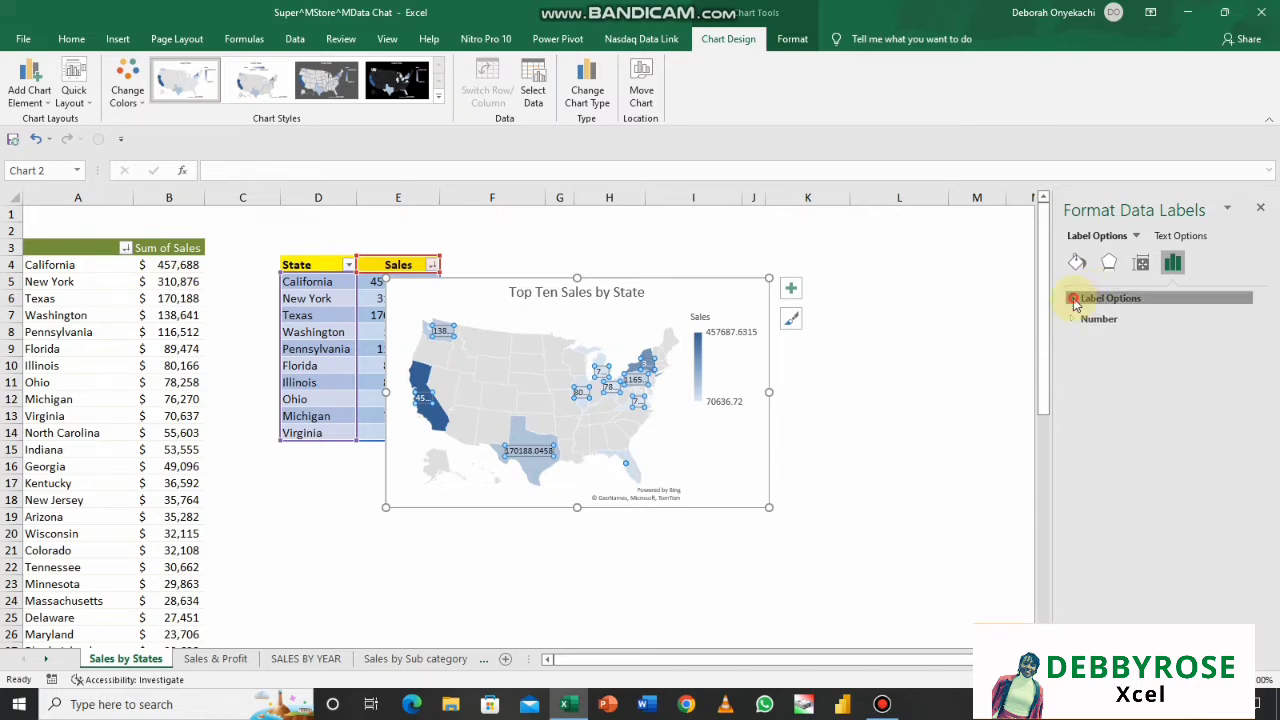
left_click(1074, 298)
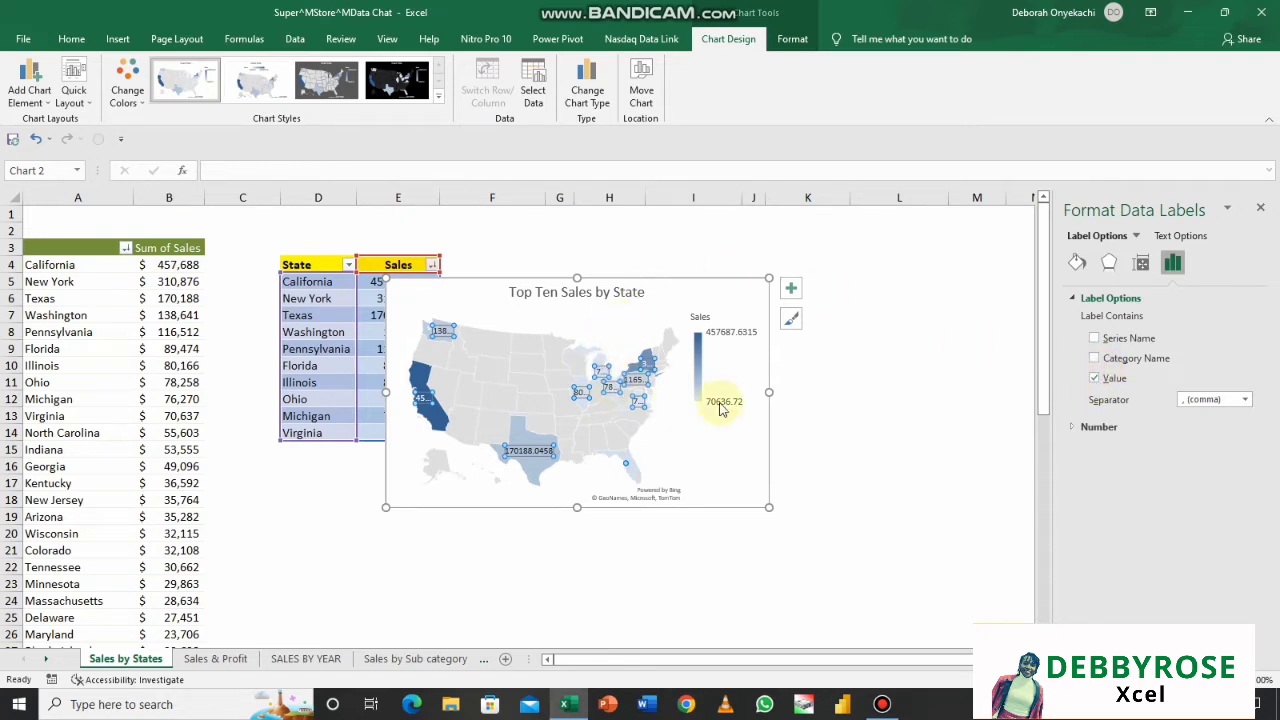
- Enlarge the map chart to reach about column L and row 23, and include the category name in its data labels
left_click_drag(768, 508, 948, 587)
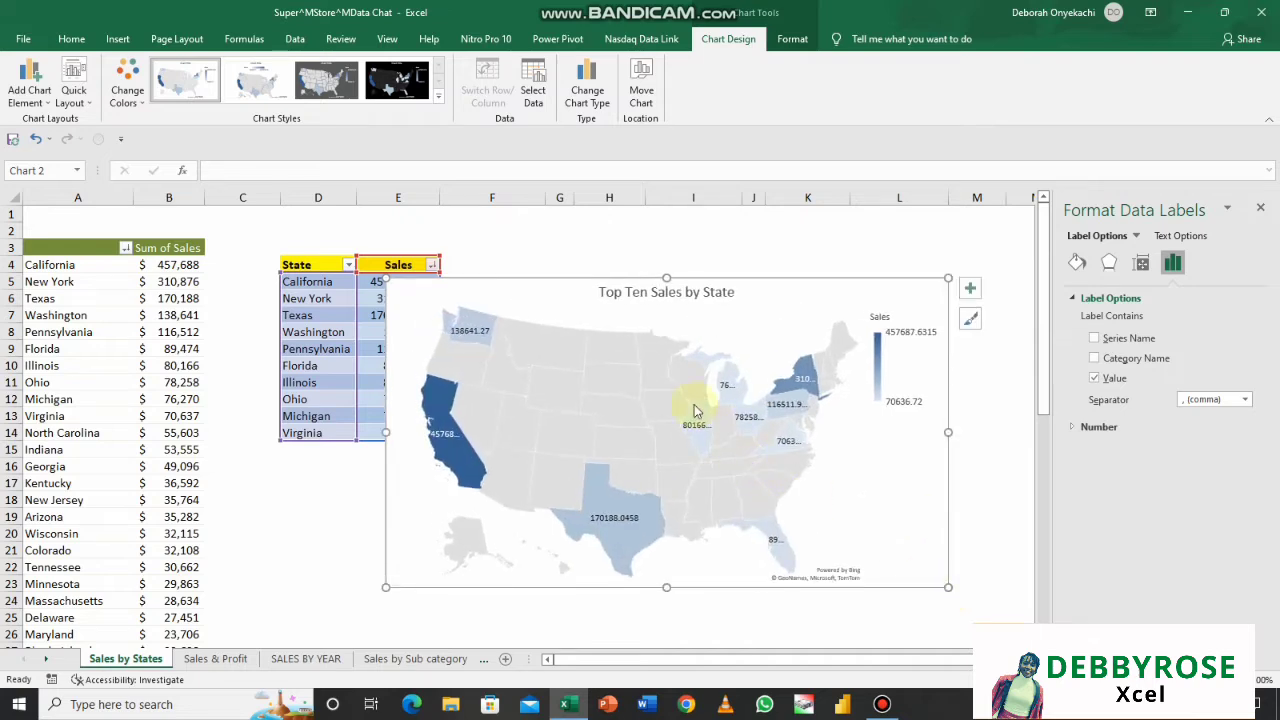
left_click(1094, 359)
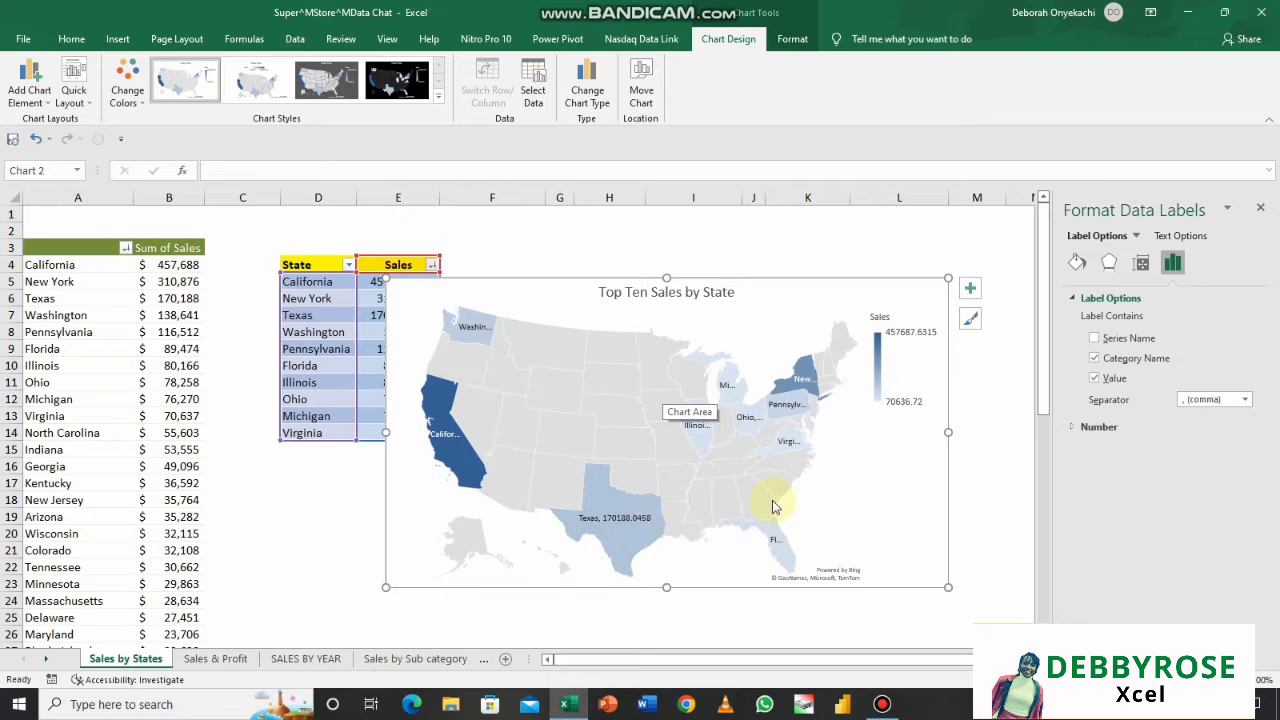
- Format the data label numbers as Accounting with 0 decimal places and the $ English (United States) symbol, and add that format code
left_click(1073, 427)
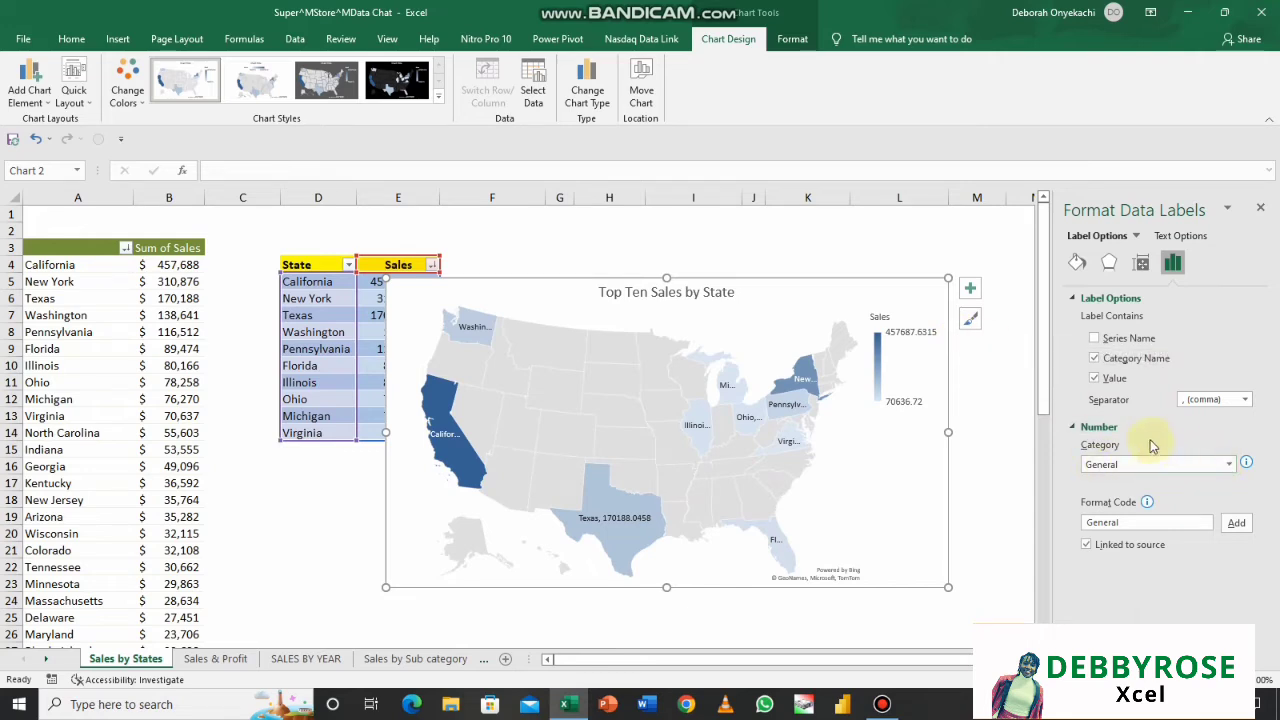
left_click(1231, 466)
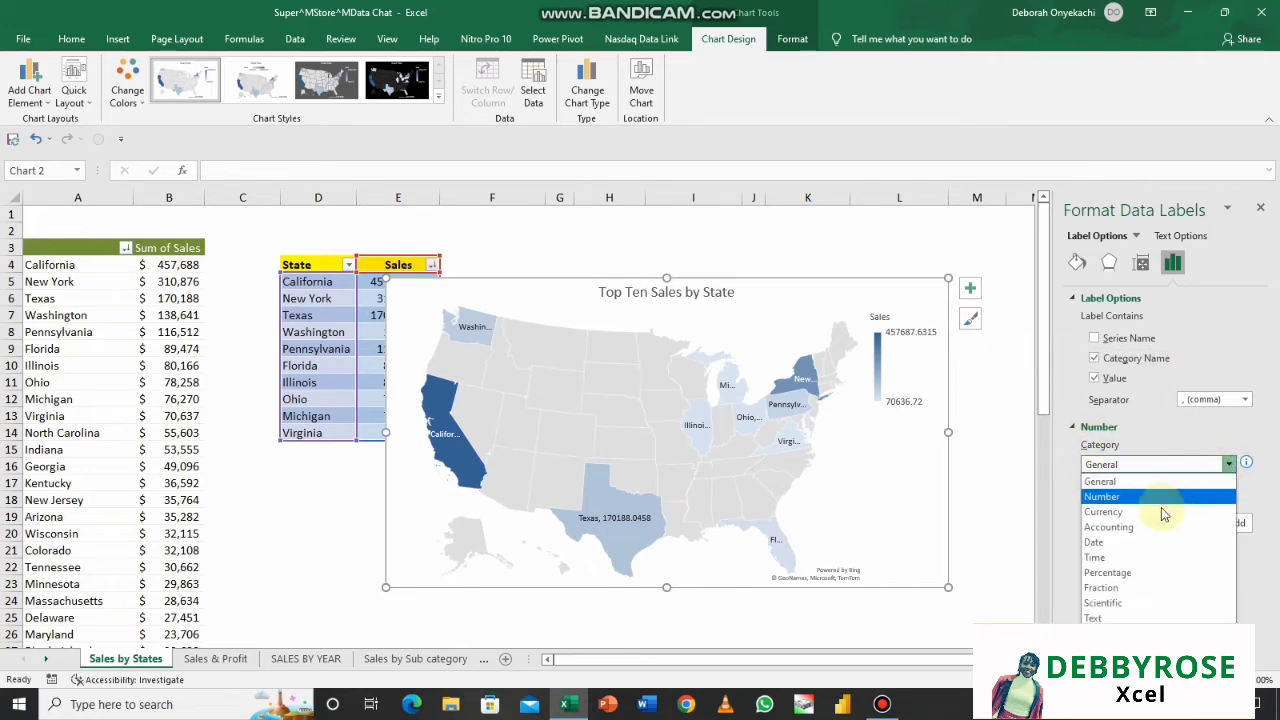
left_click(1146, 527)
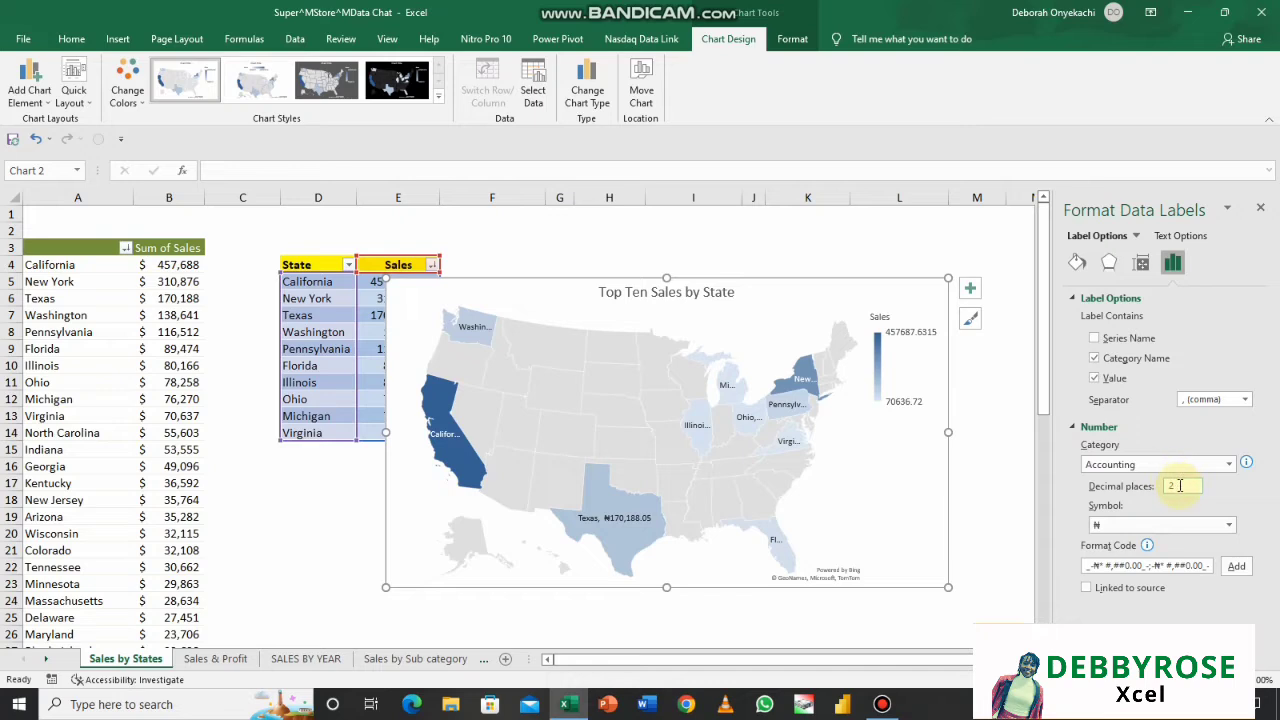
key("BackSpace")
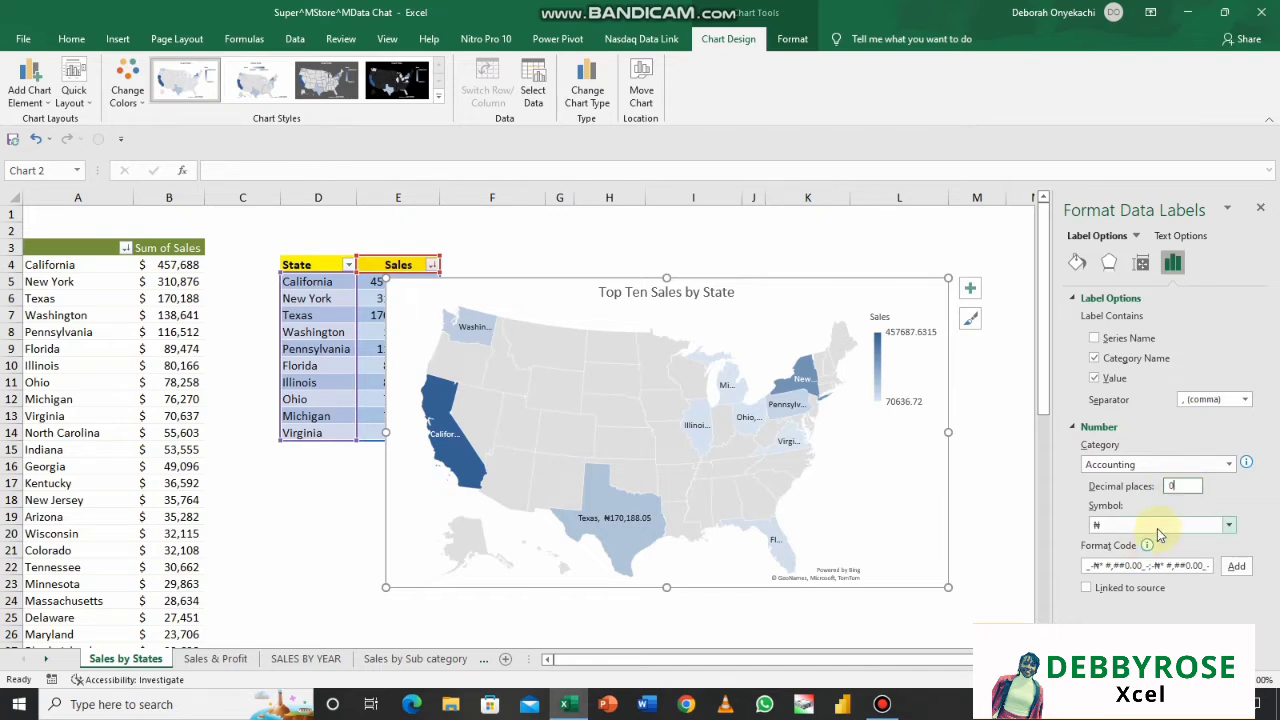
left_click(1231, 528)
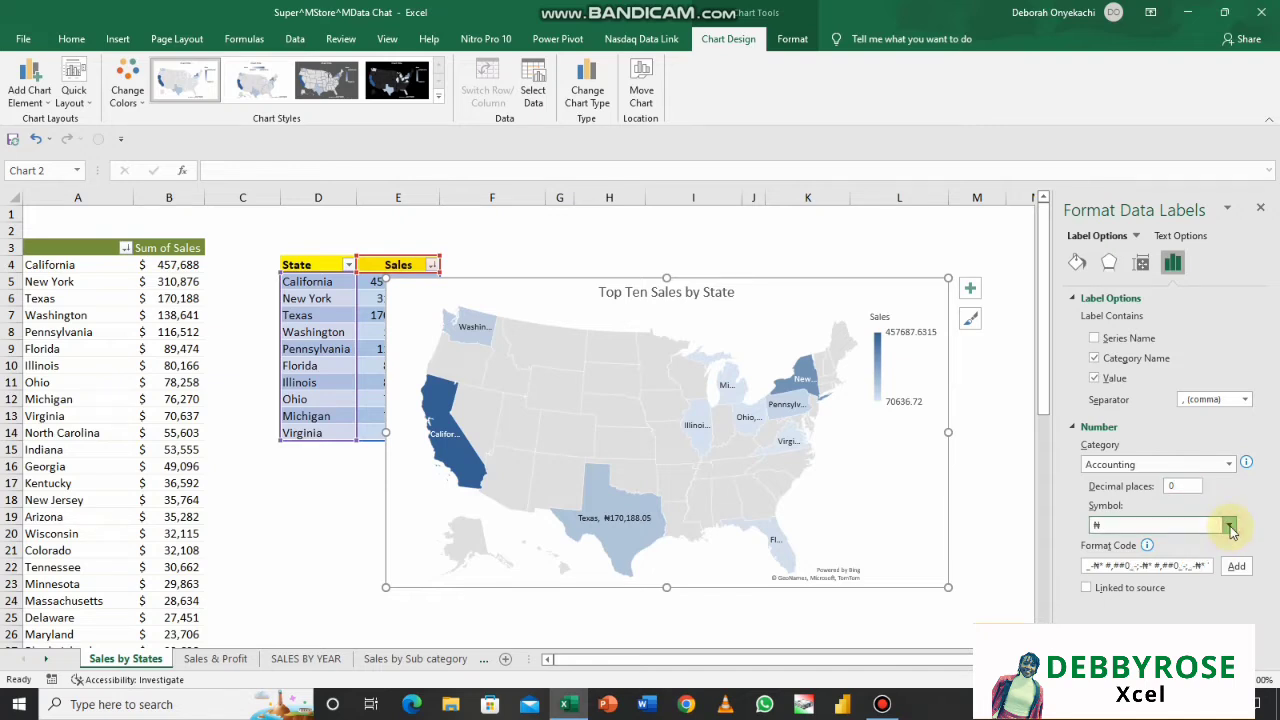
left_click(1231, 528)
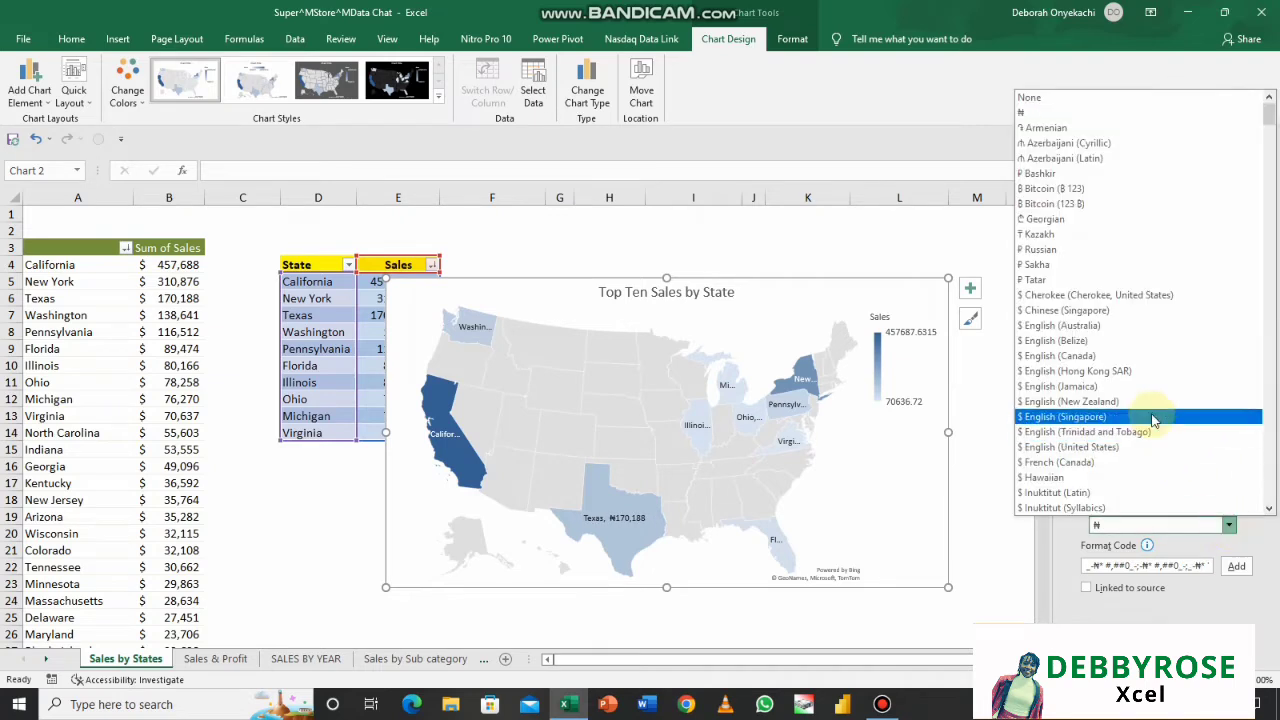
left_click(1117, 447)
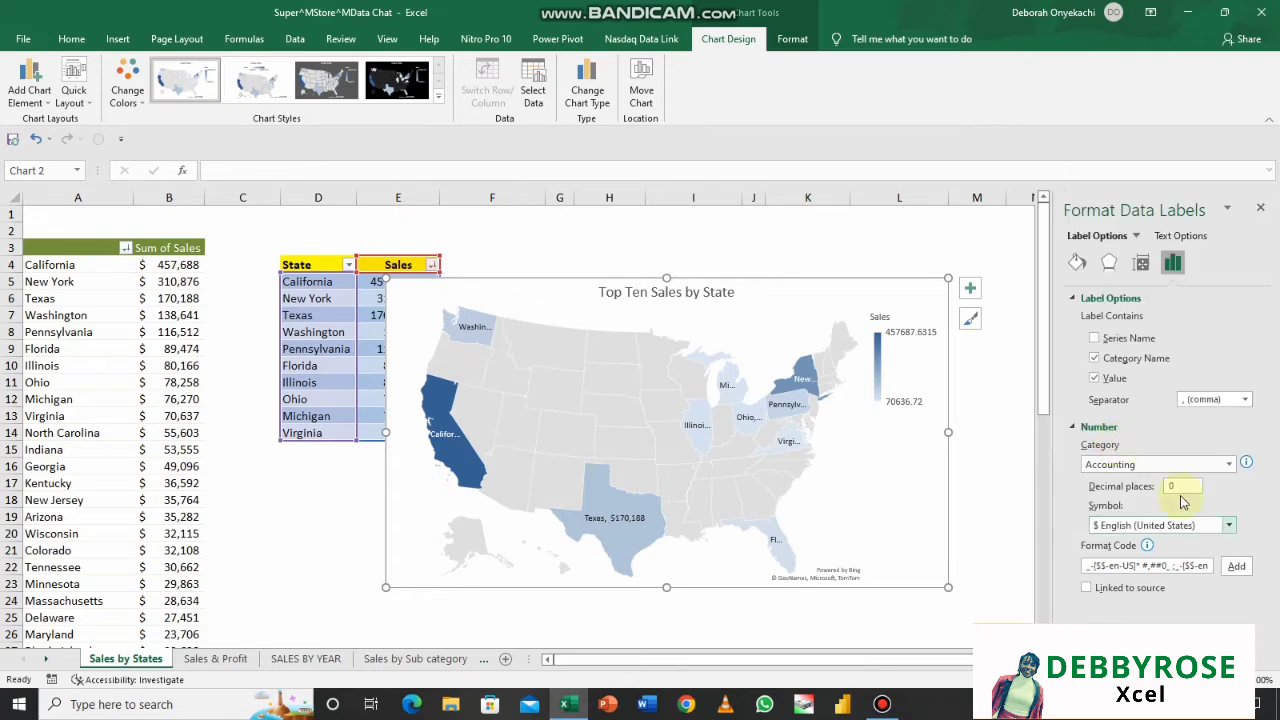
left_click(1237, 567)
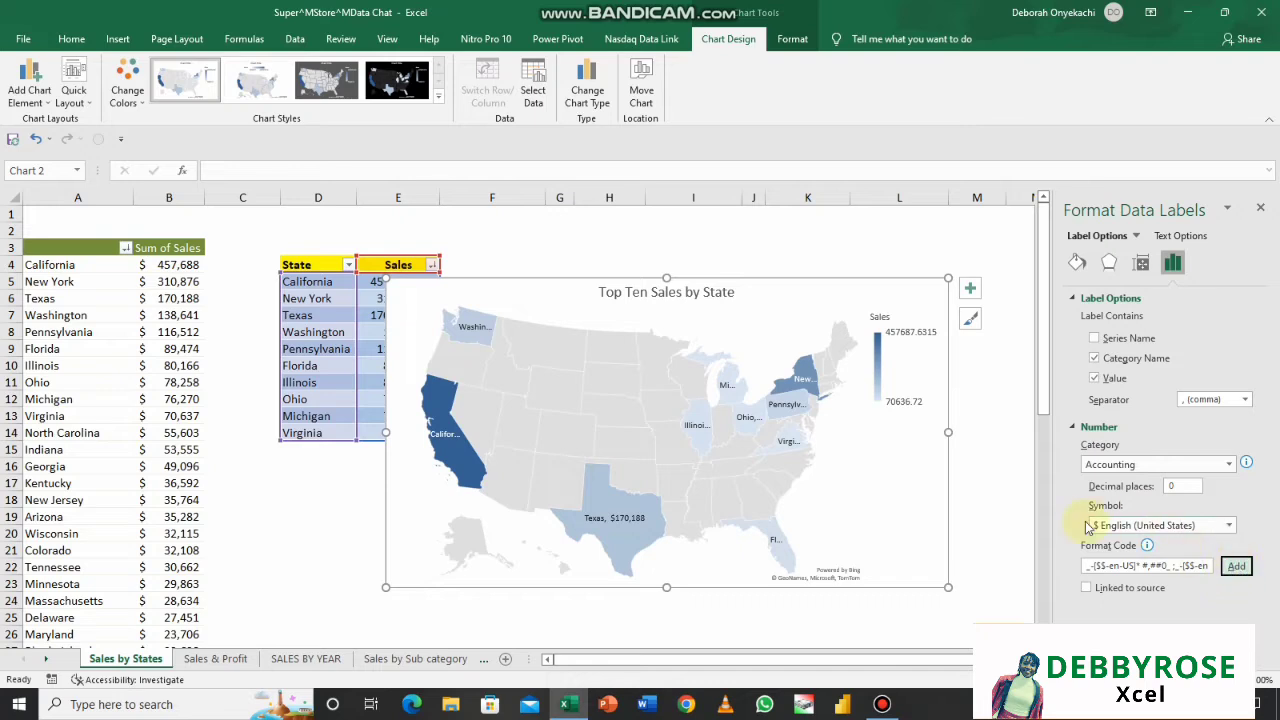
- Switch the formatting to the map chart's Sales series and set its map area to Only regions with data
left_click(1077, 262)
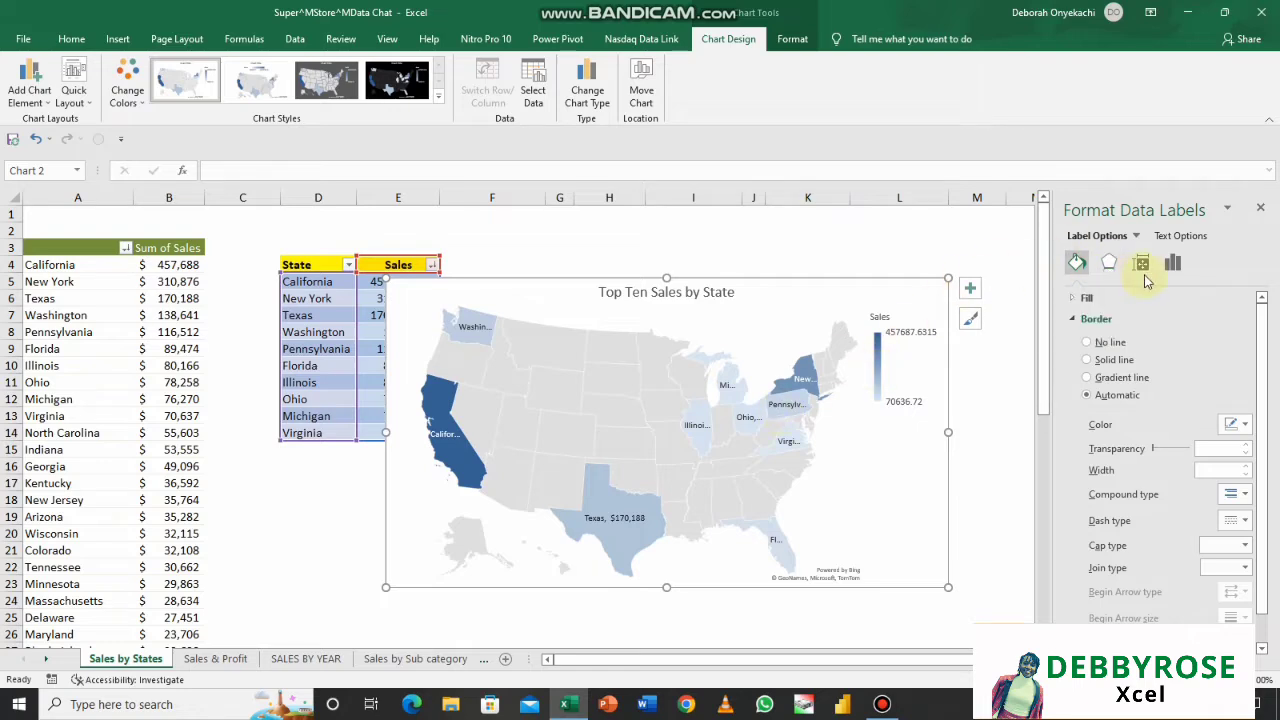
left_click(1136, 237)
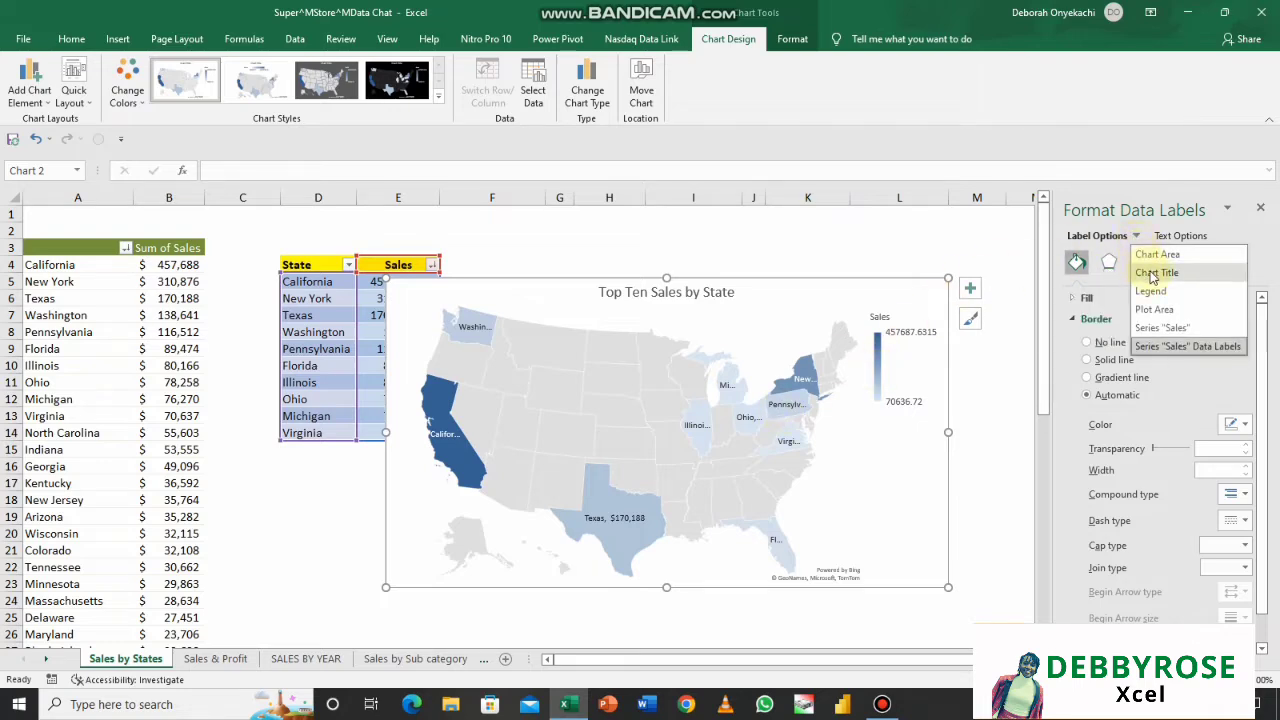
left_click(1157, 310)
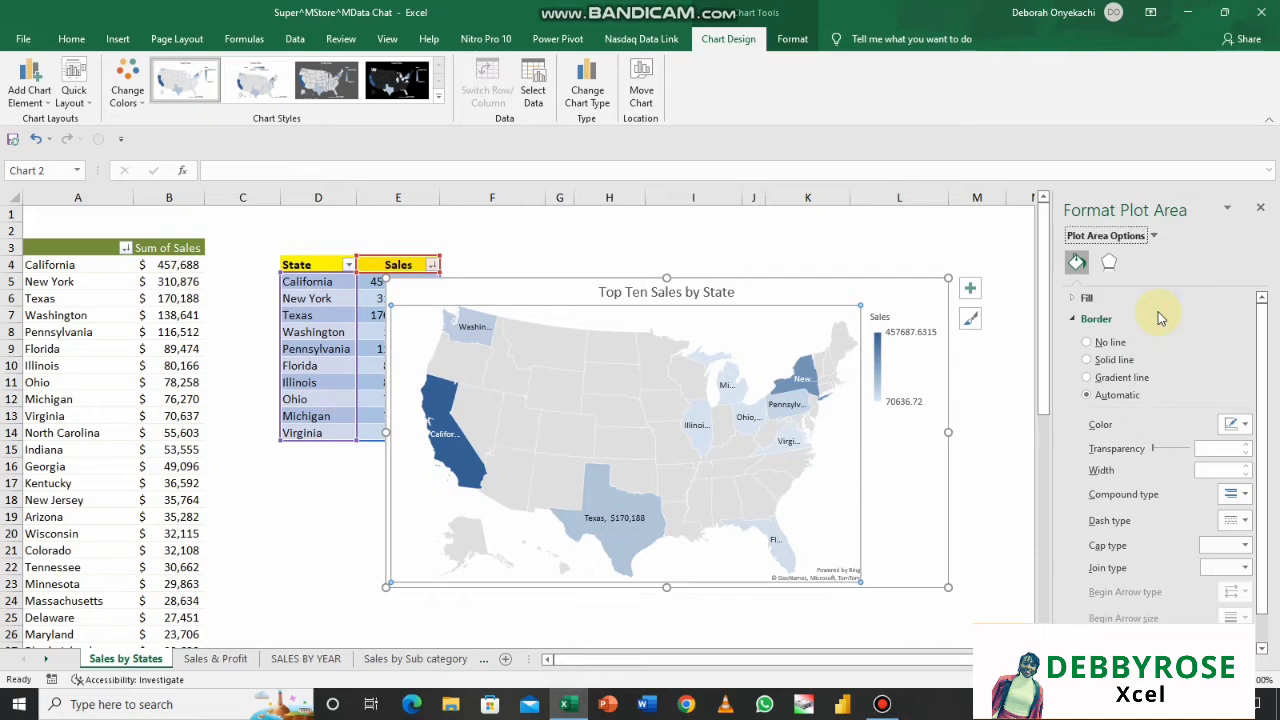
left_click(771, 466)
left_click(1141, 236)
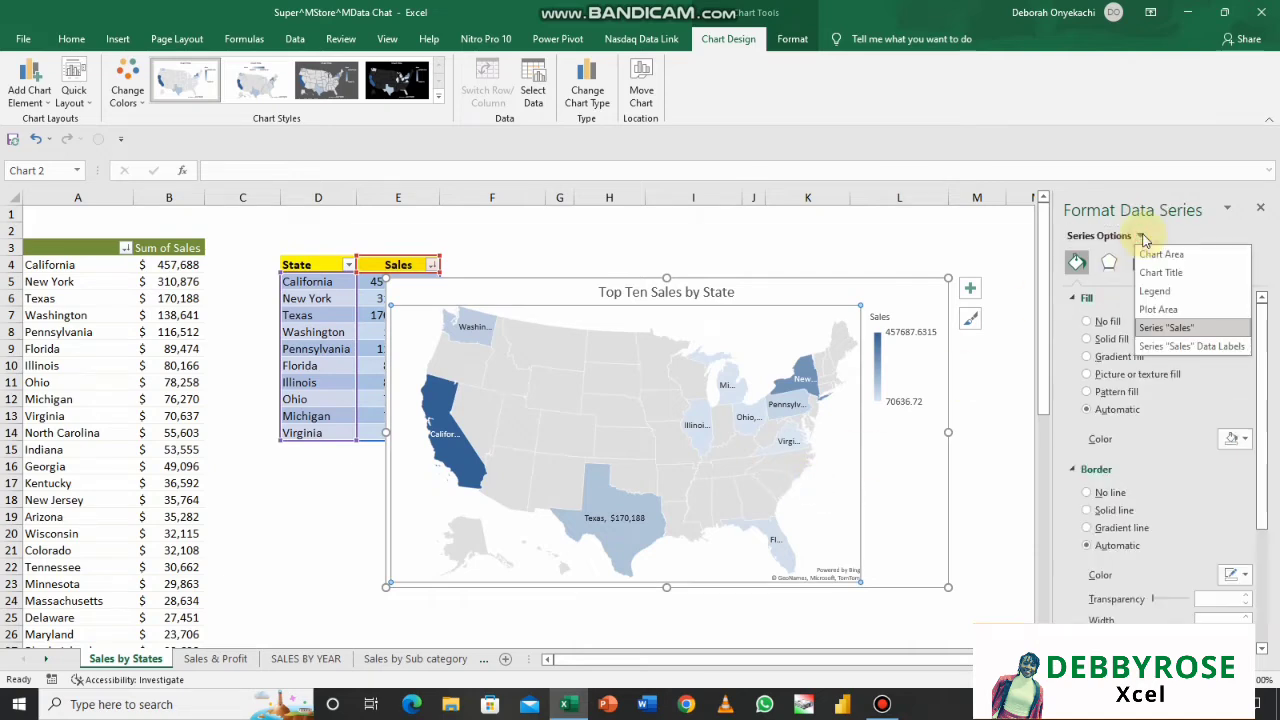
left_click(1180, 330)
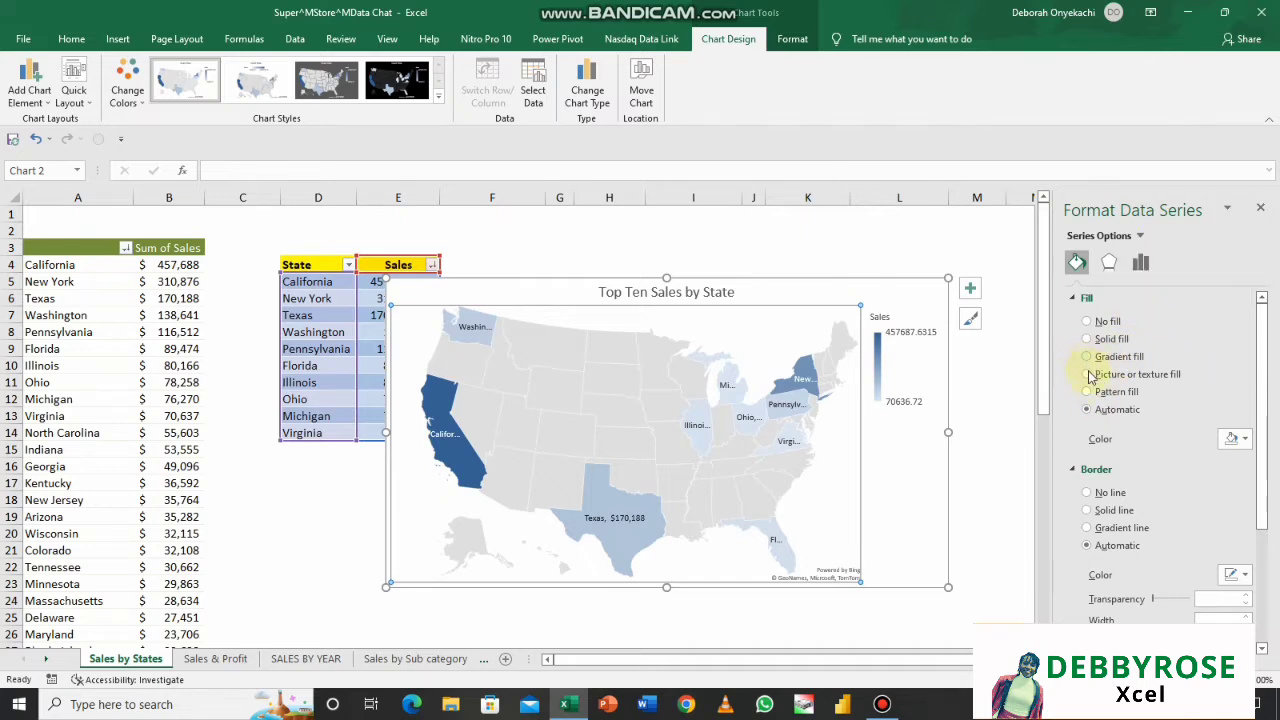
left_click(1140, 263)
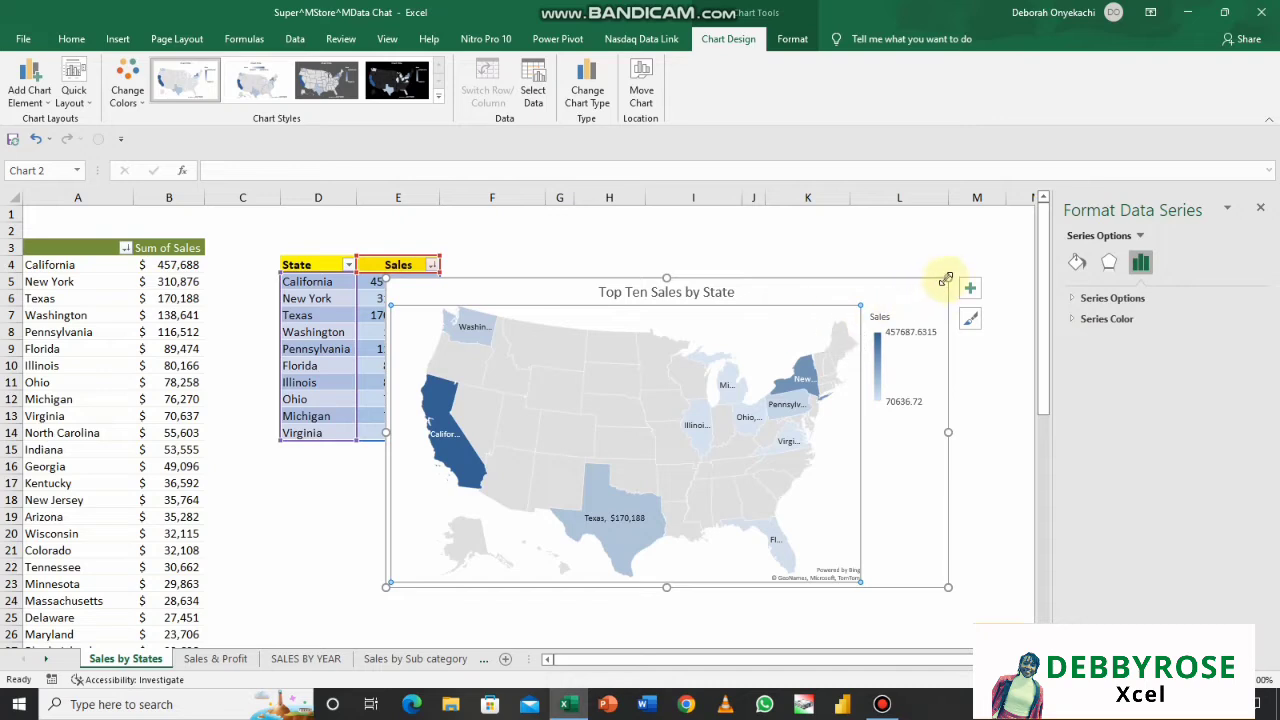
left_click(1140, 236)
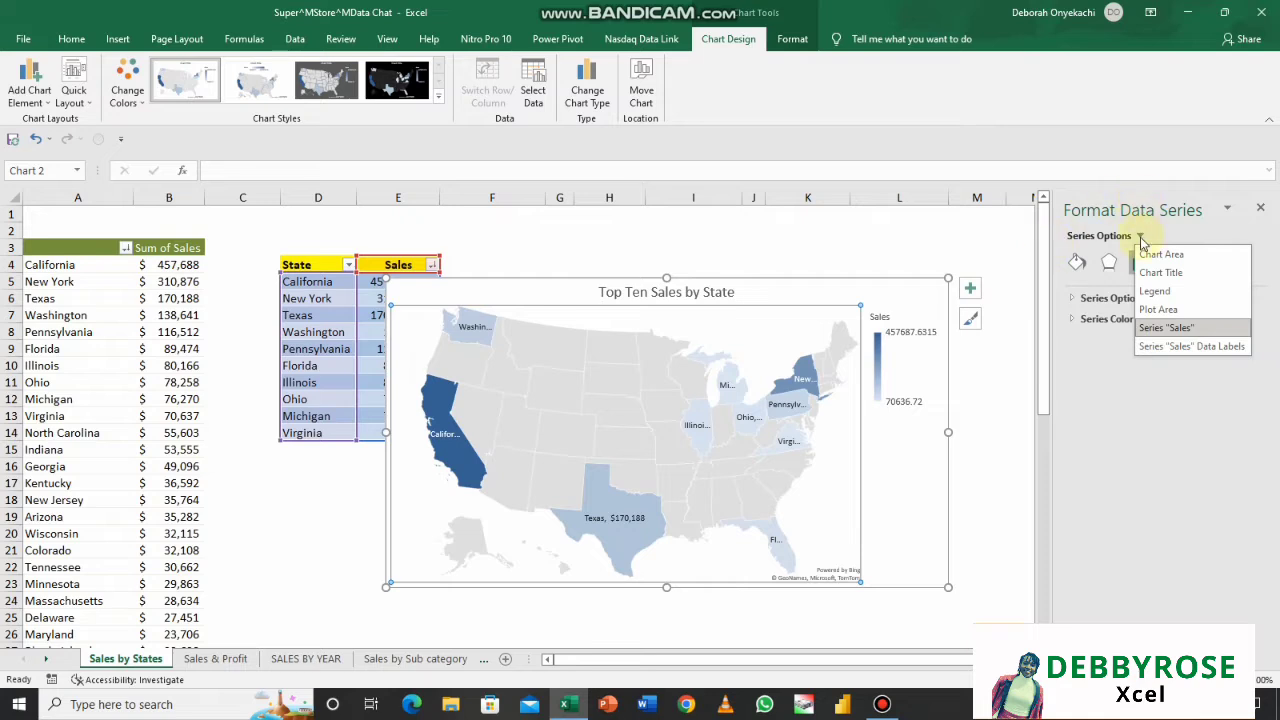
left_click(1140, 238)
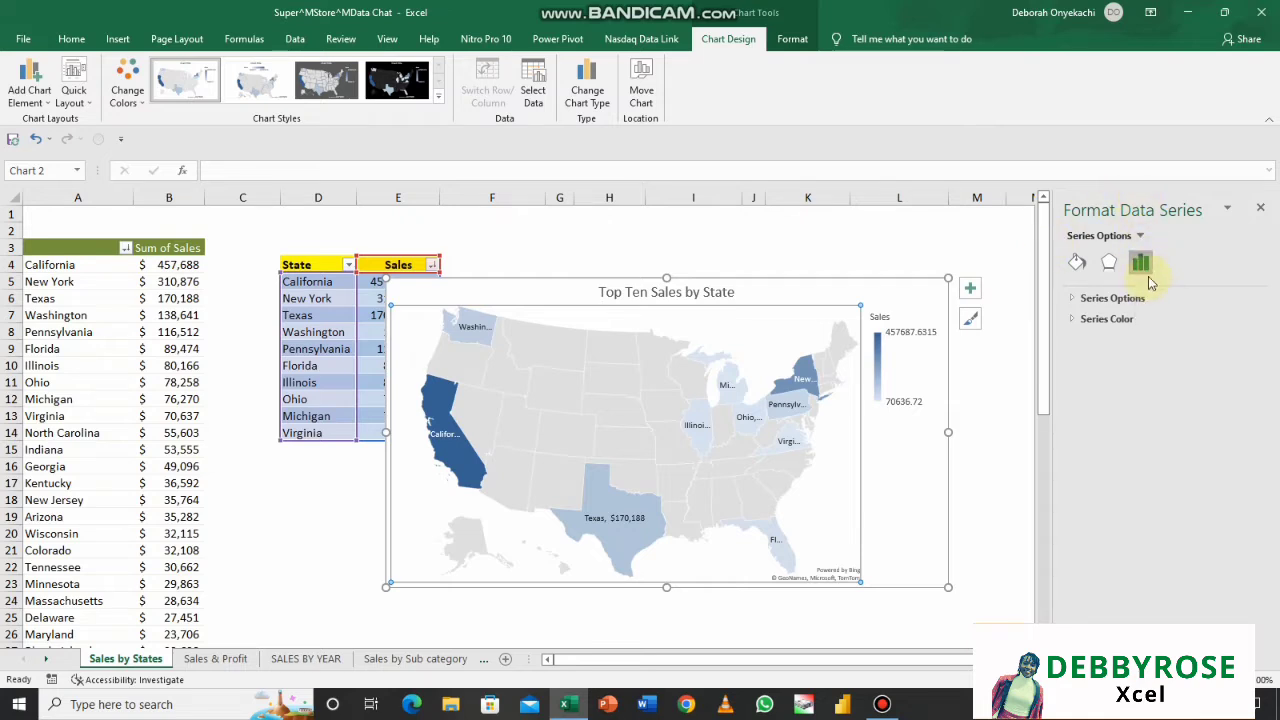
left_click(1077, 299)
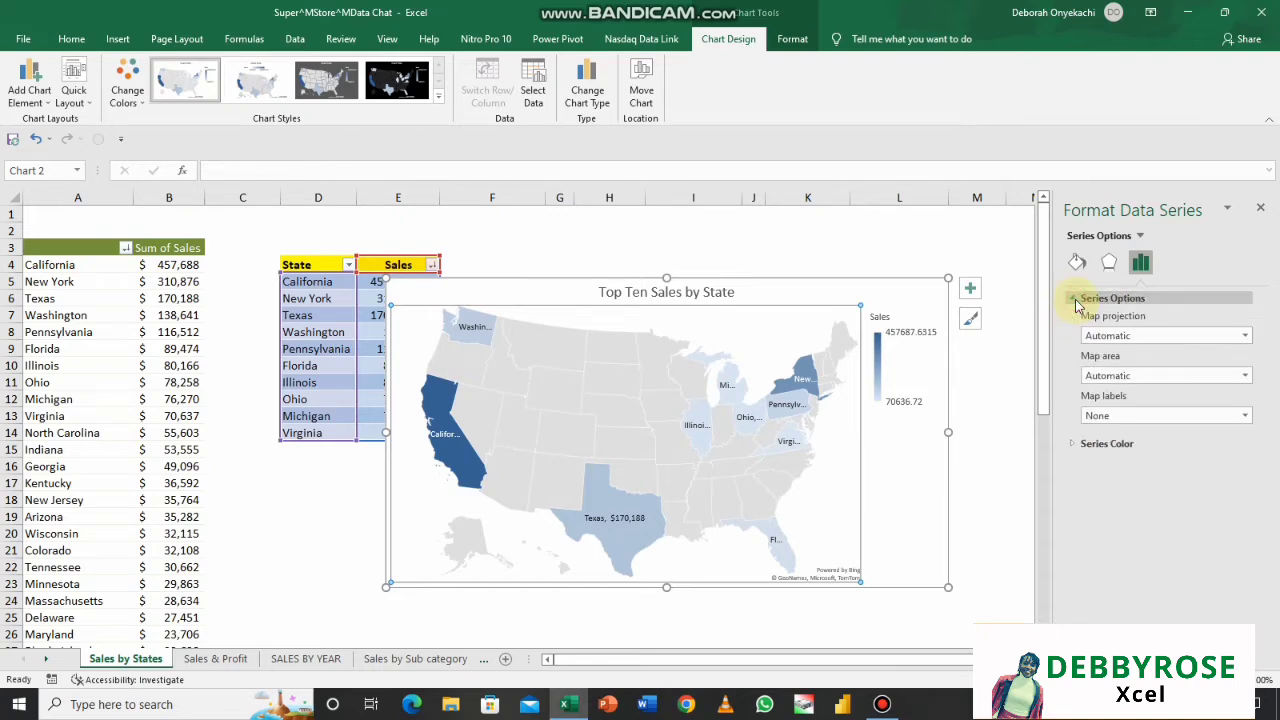
left_click(1247, 377)
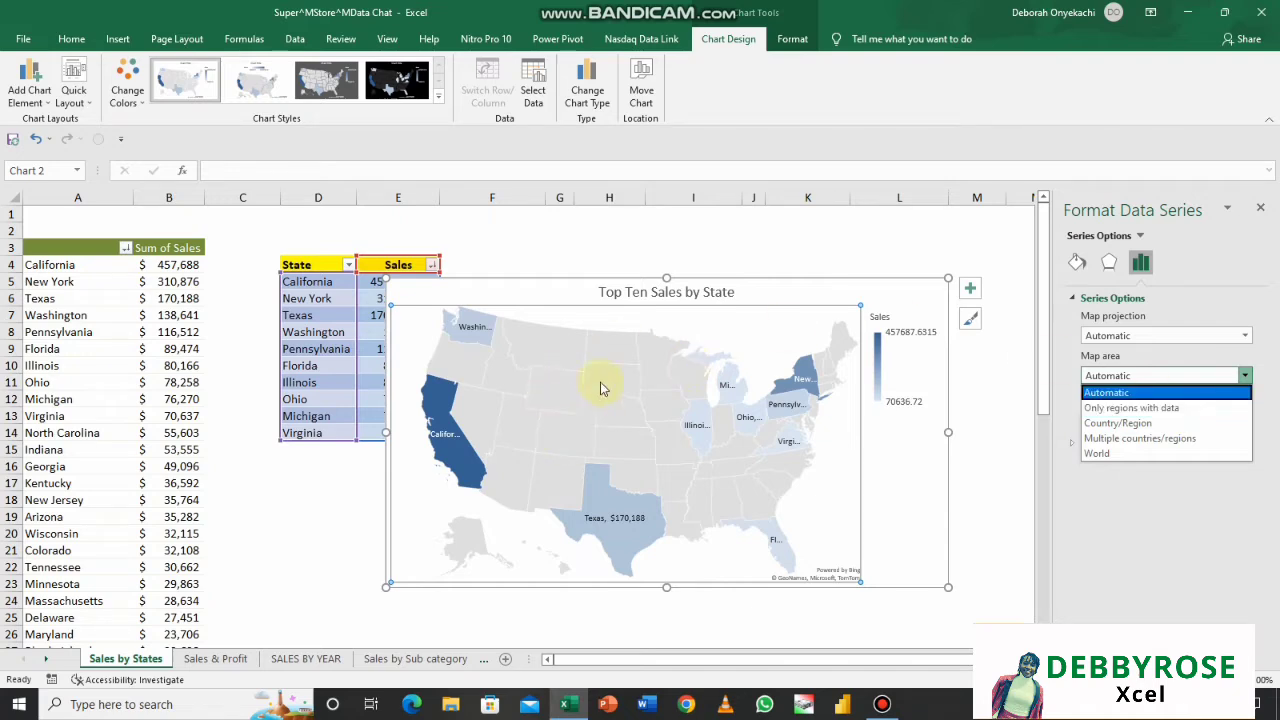
left_click(1133, 408)
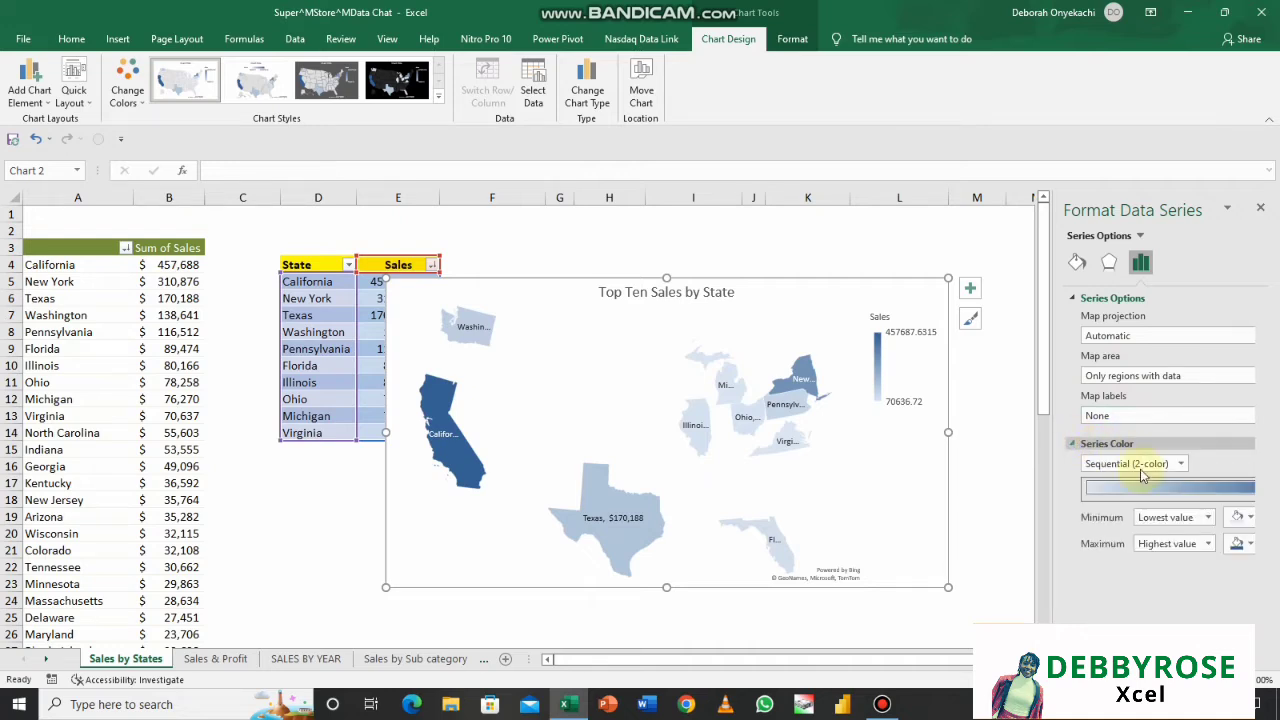
- Change the map's series color to Diverging (3-color) and make the maximum color dark olive green
left_click(1183, 465)
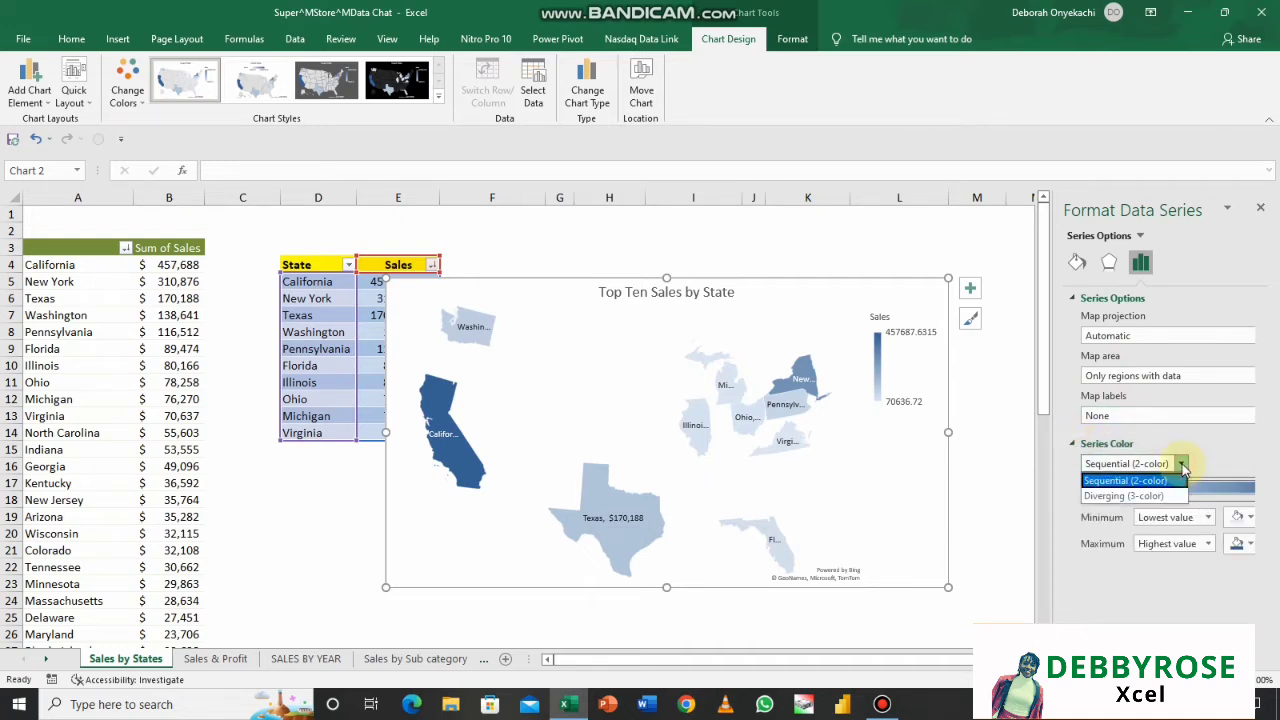
left_click(1124, 496)
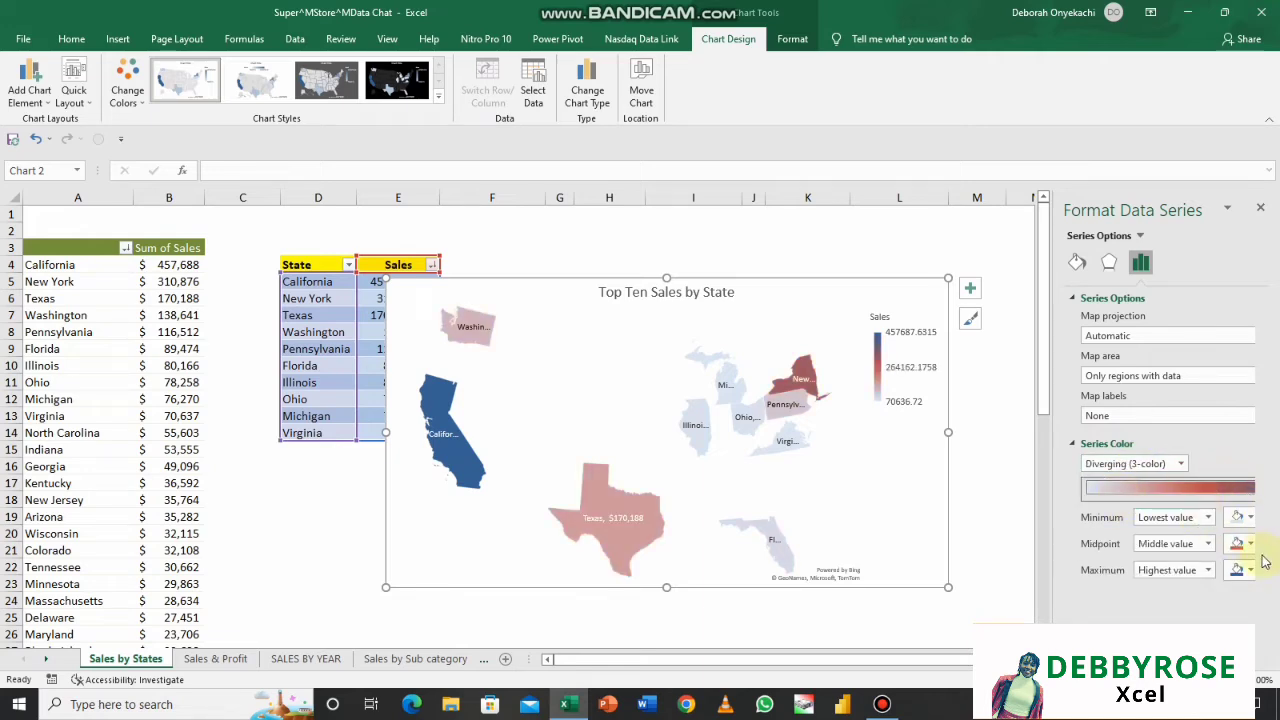
left_click(1247, 577)
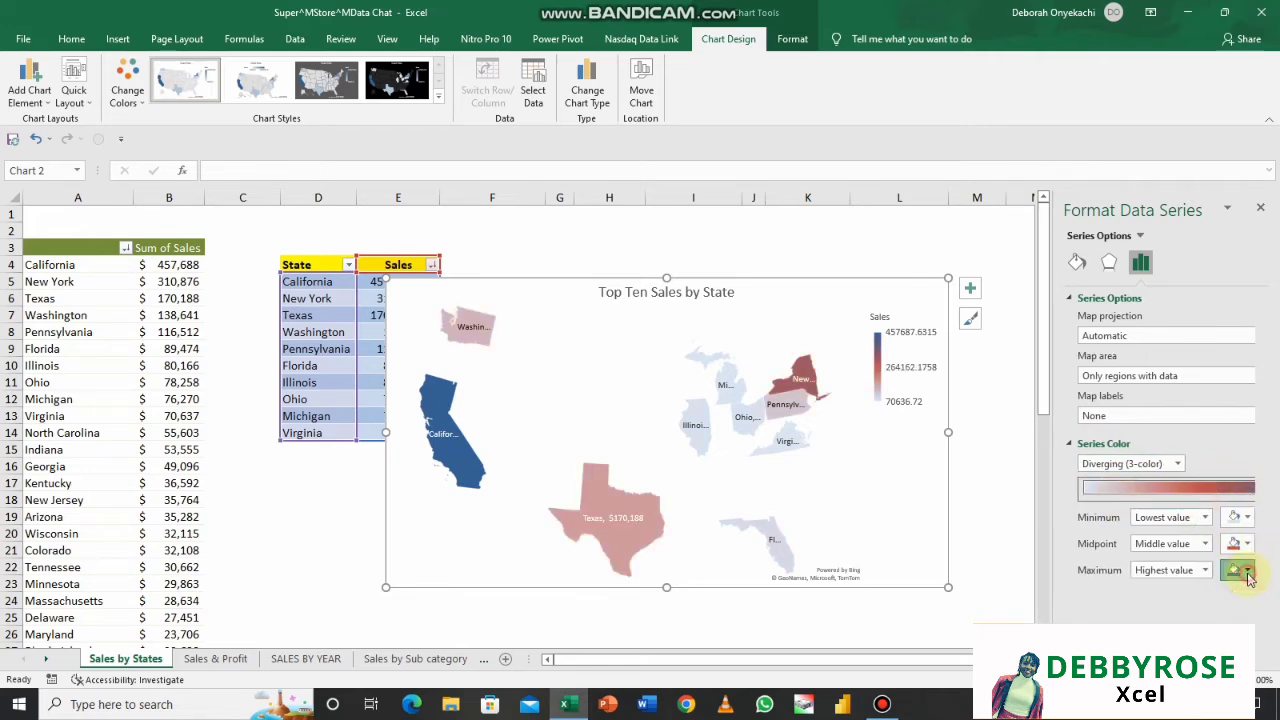
left_click(1168, 572)
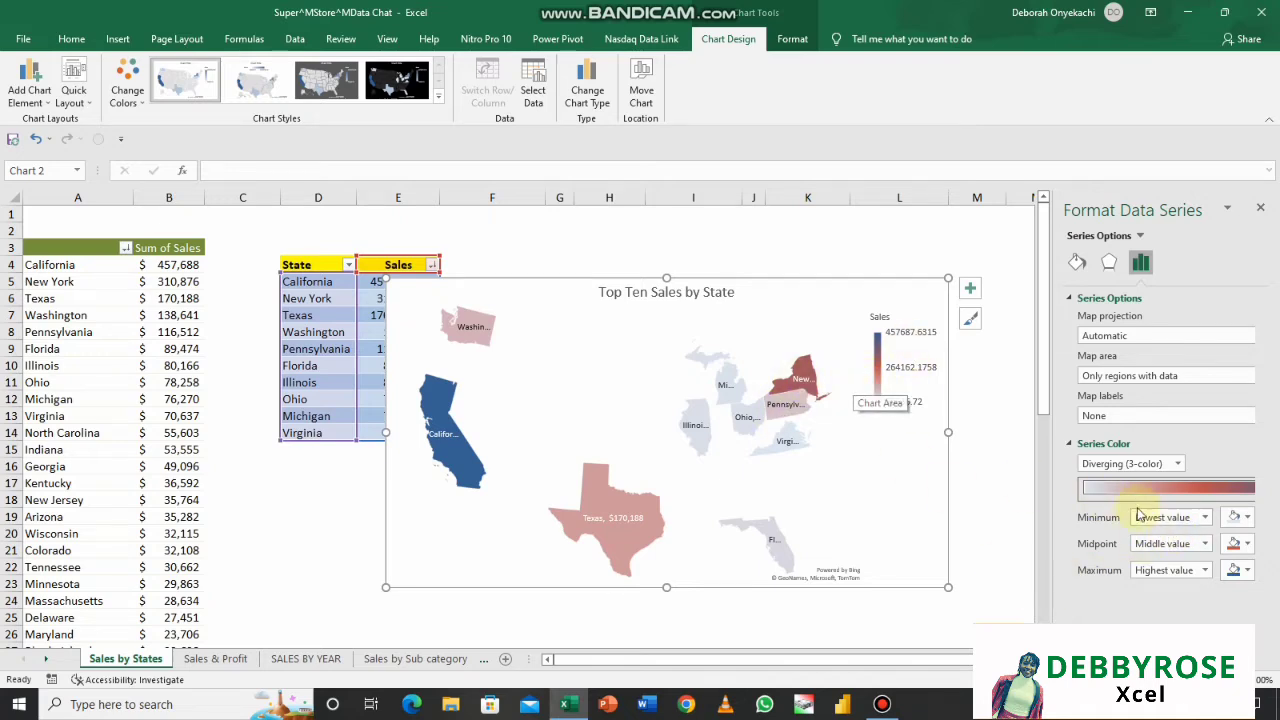
left_click(1240, 570)
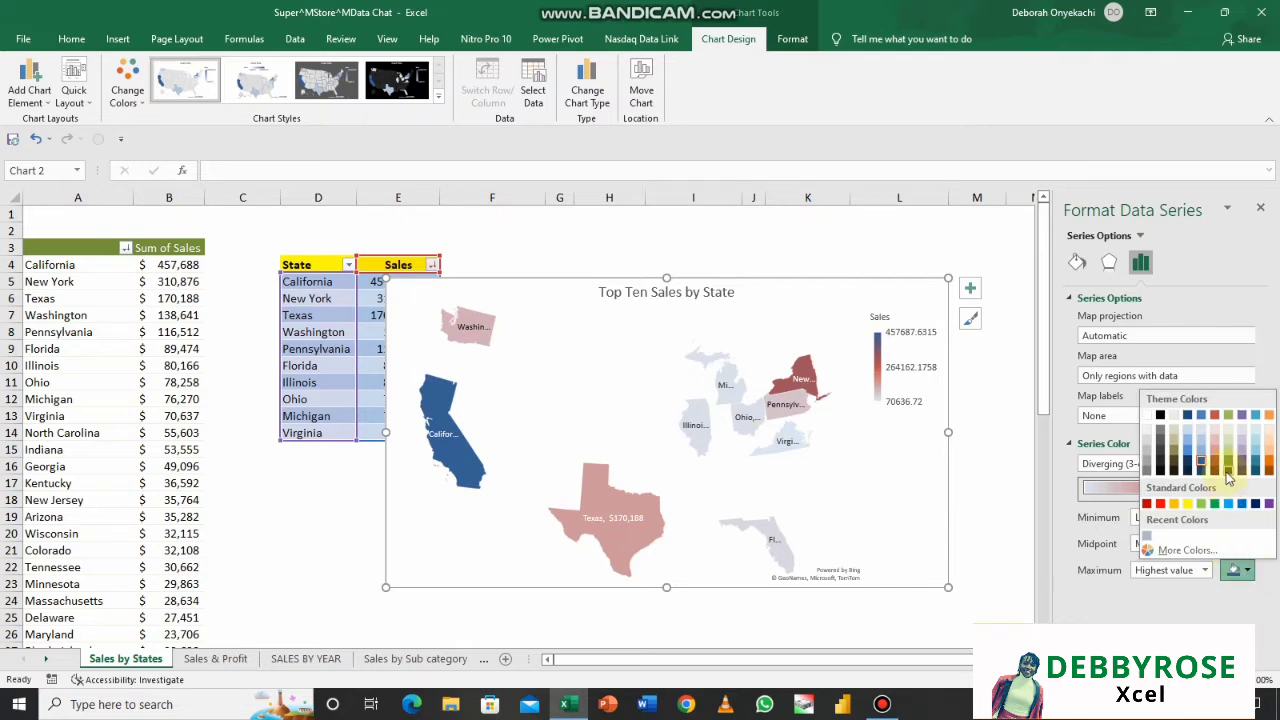
left_click(1227, 470)
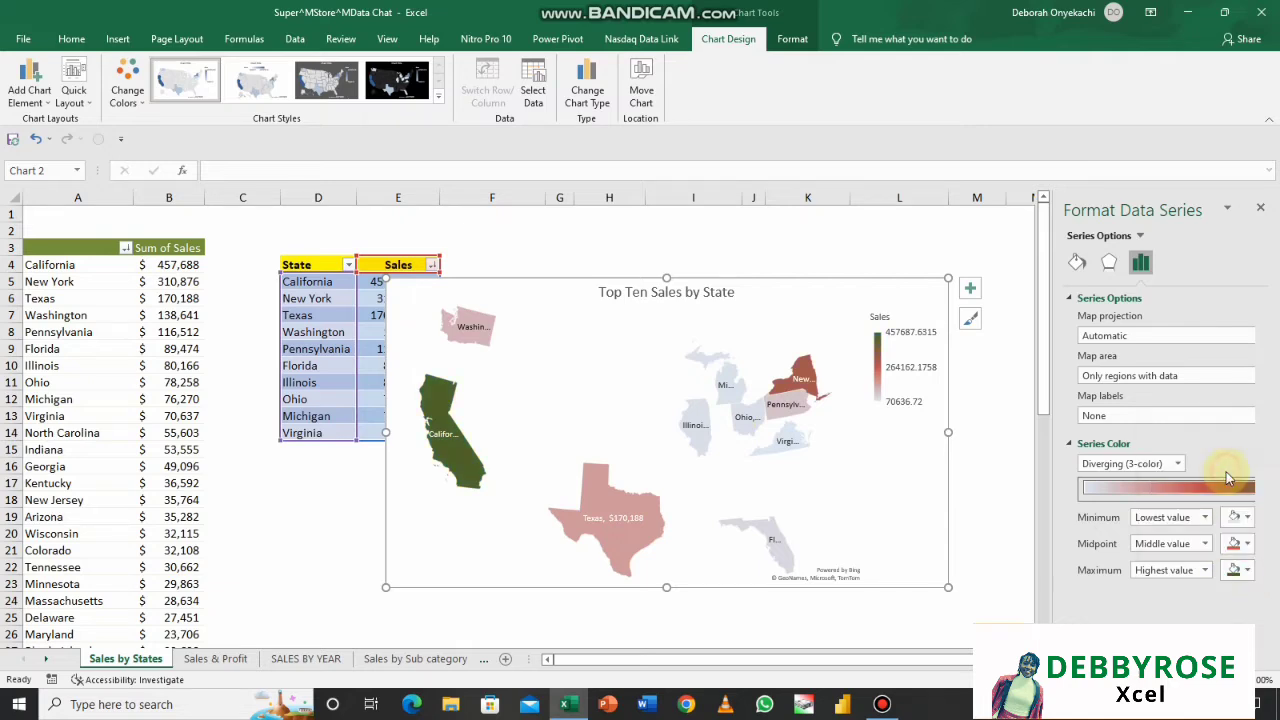
- Set the map series' midpoint color to olive green and its minimum color to light olive green
left_click(1247, 546)
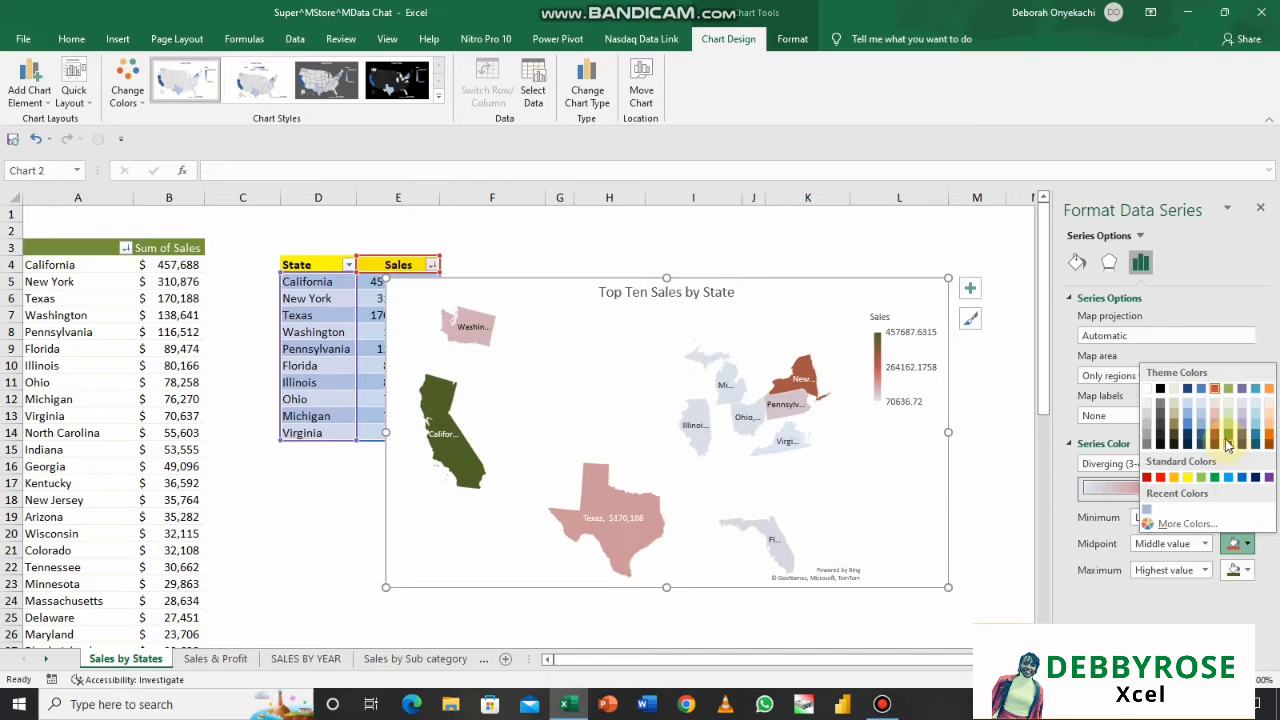
left_click(1230, 441)
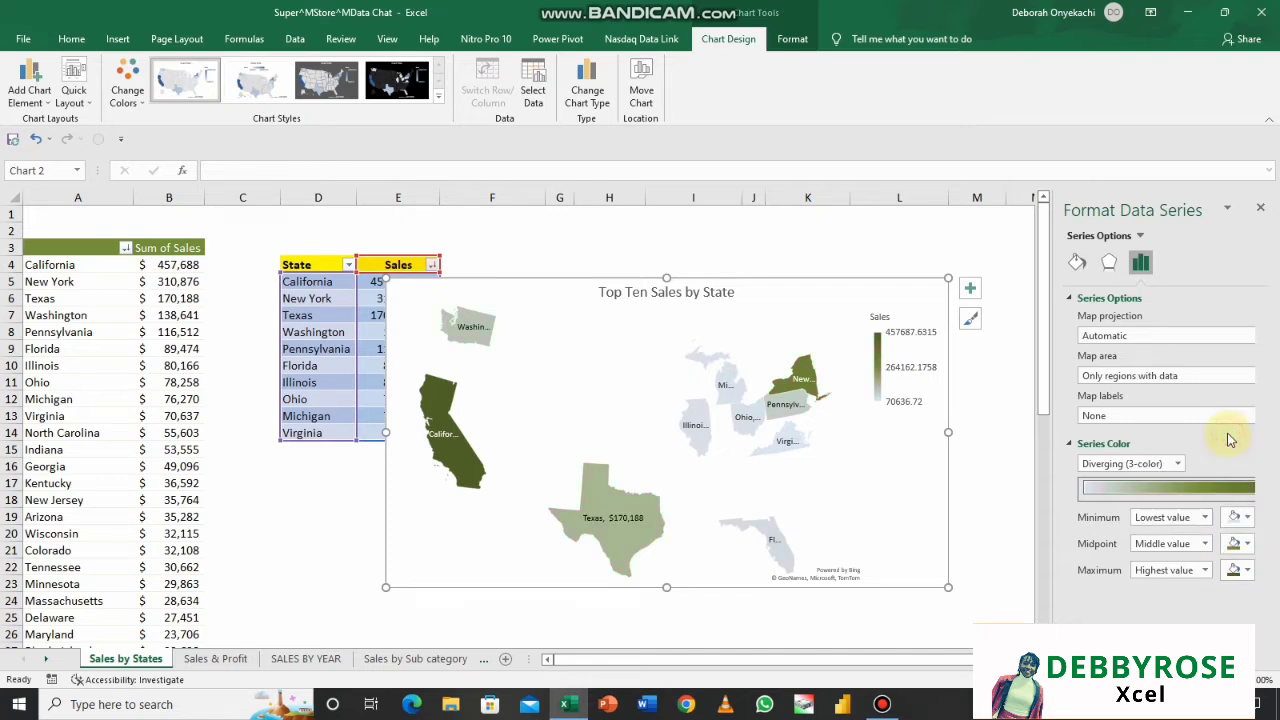
left_click(1247, 517)
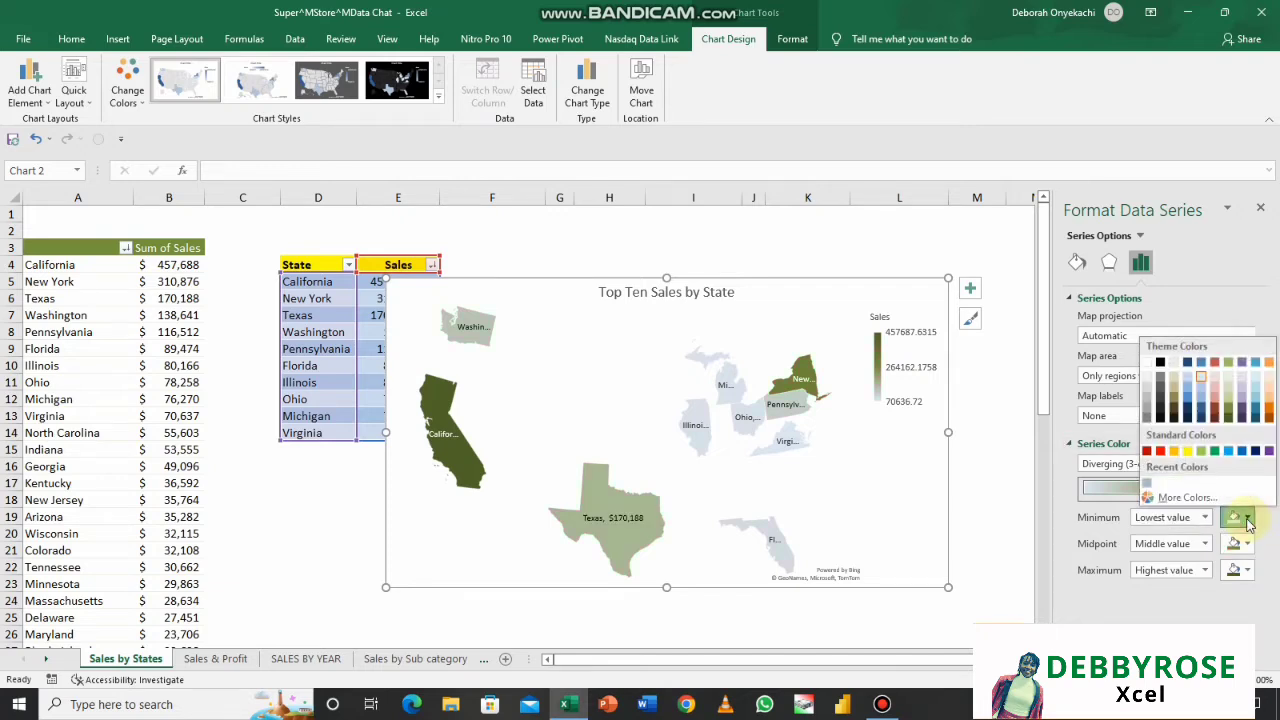
left_click(1230, 404)
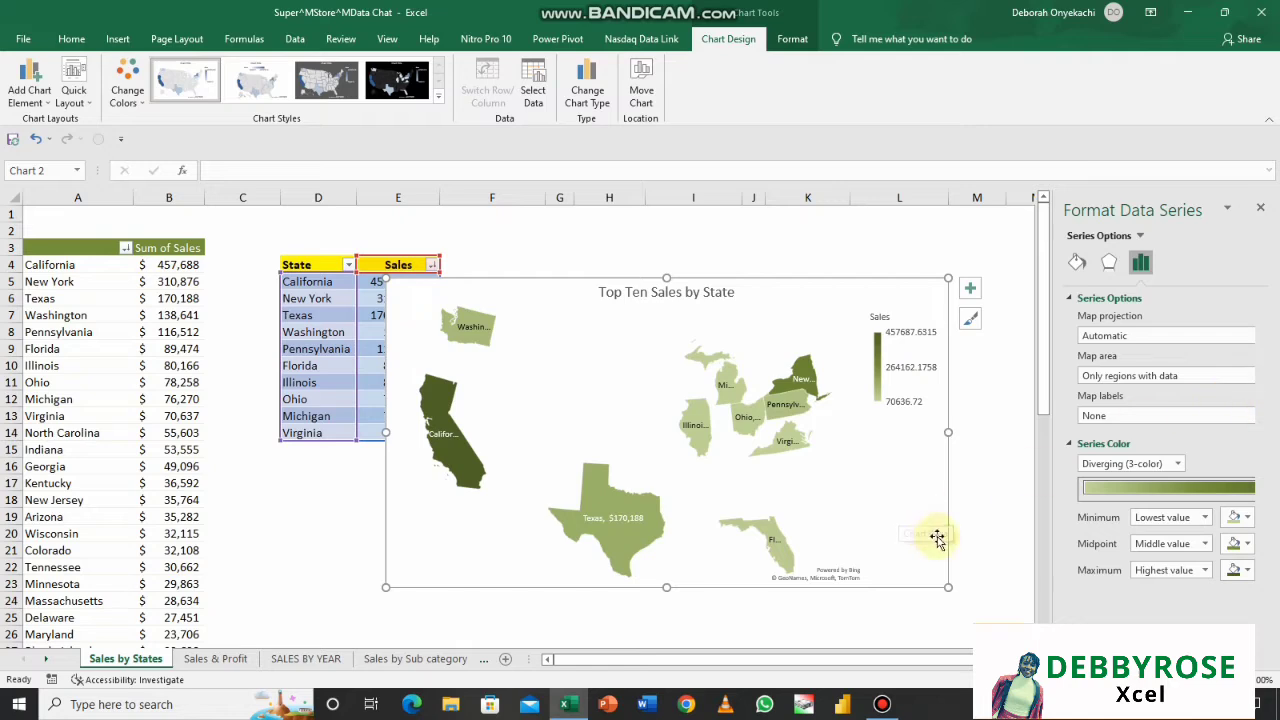
left_click(962, 548)
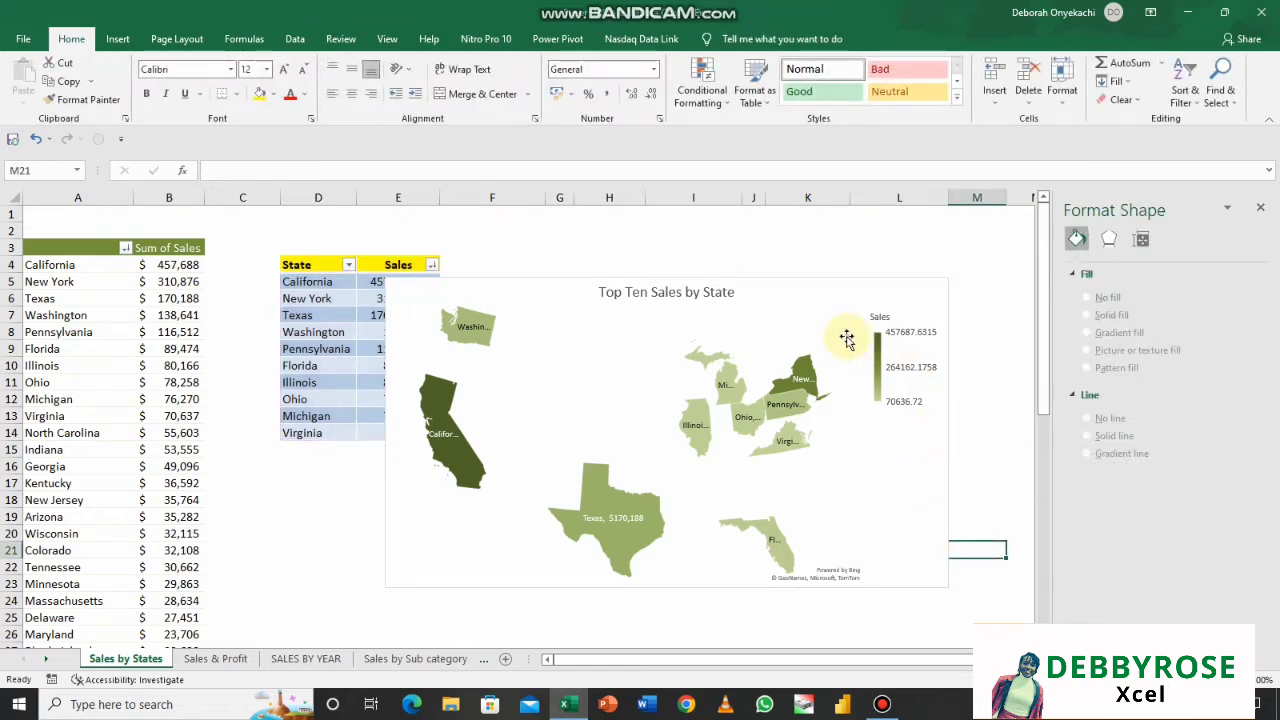
- Make the map chart's title bold and select the chart's legend
left_click(723, 292)
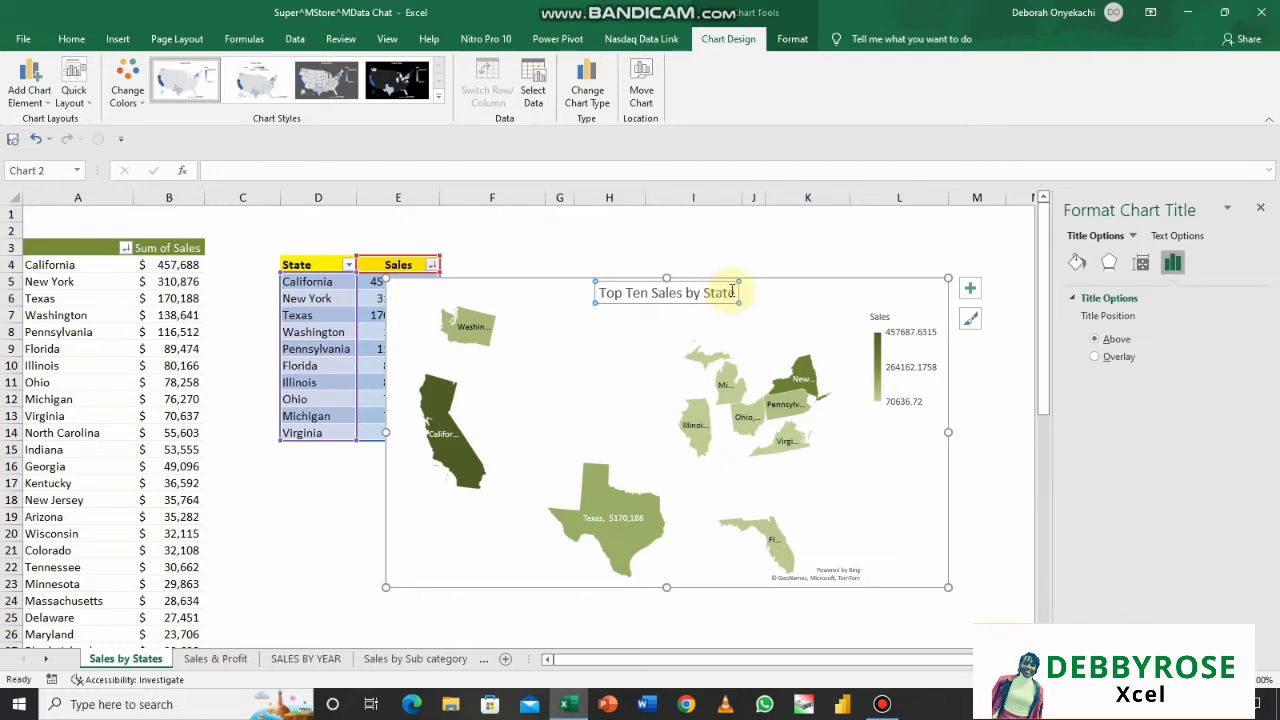
left_click_drag(732, 292, 629, 287)
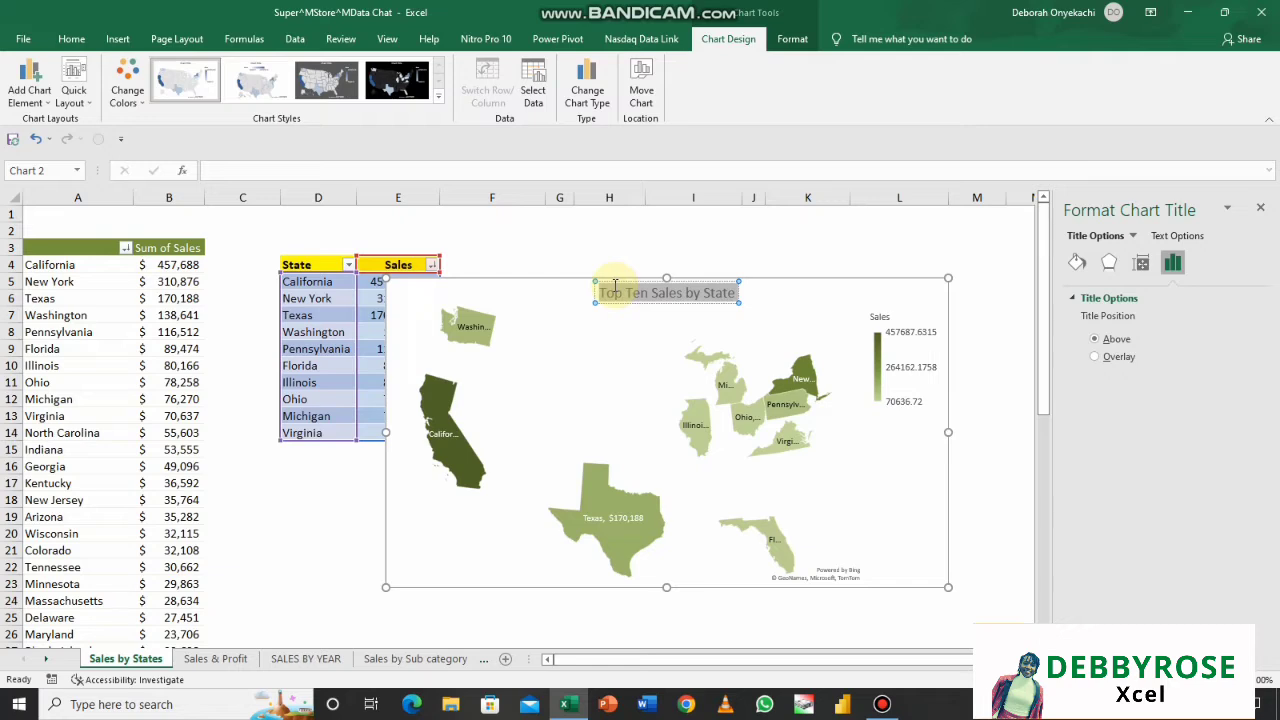
left_click(826, 314)
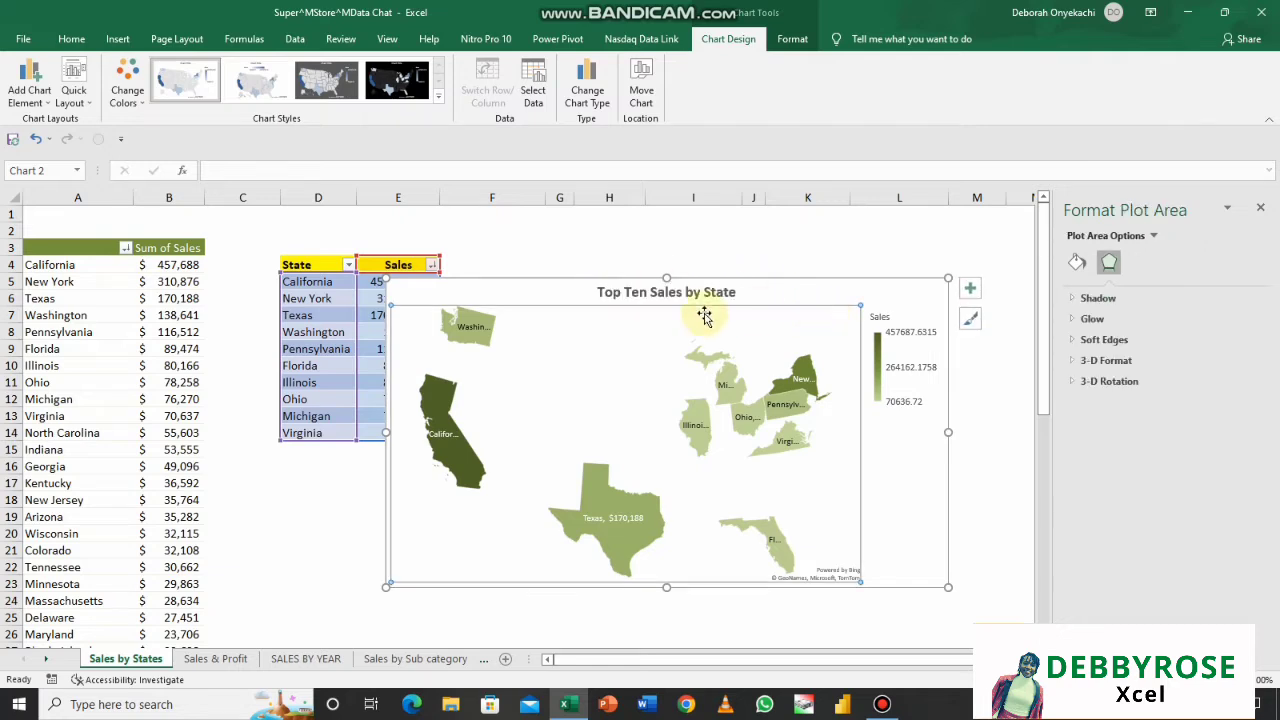
left_click(821, 227)
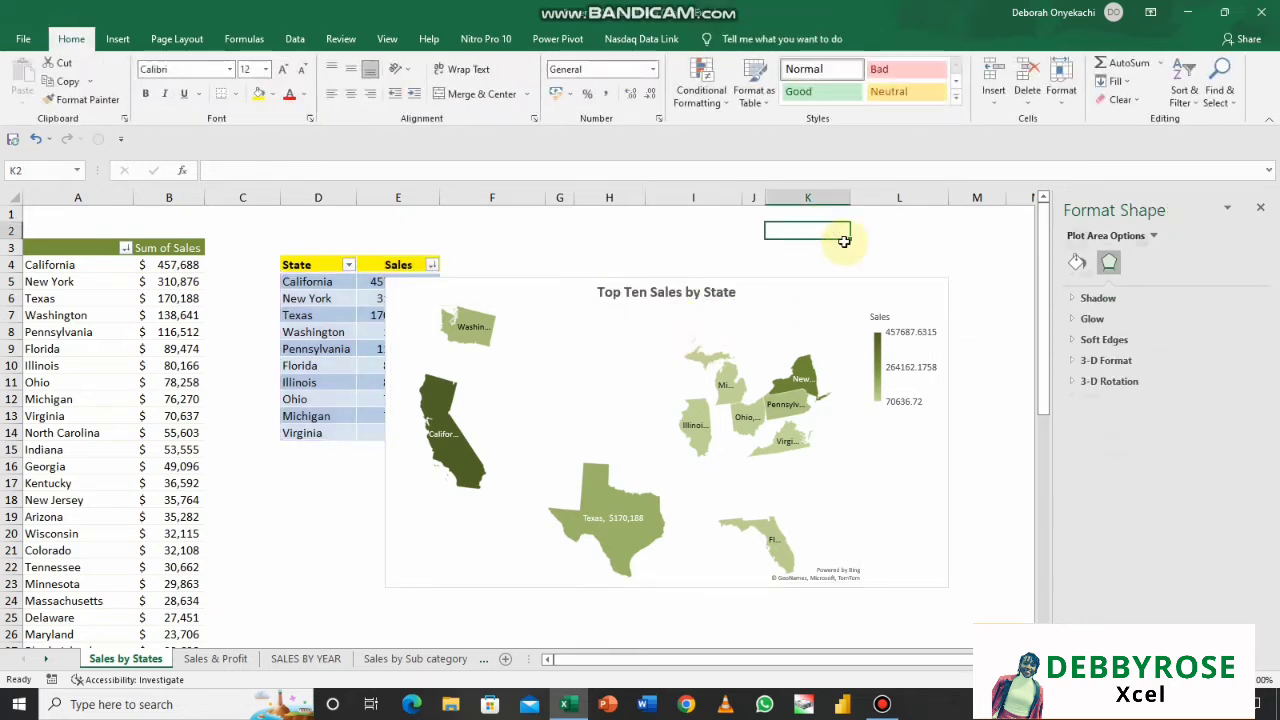
left_click(910, 340)
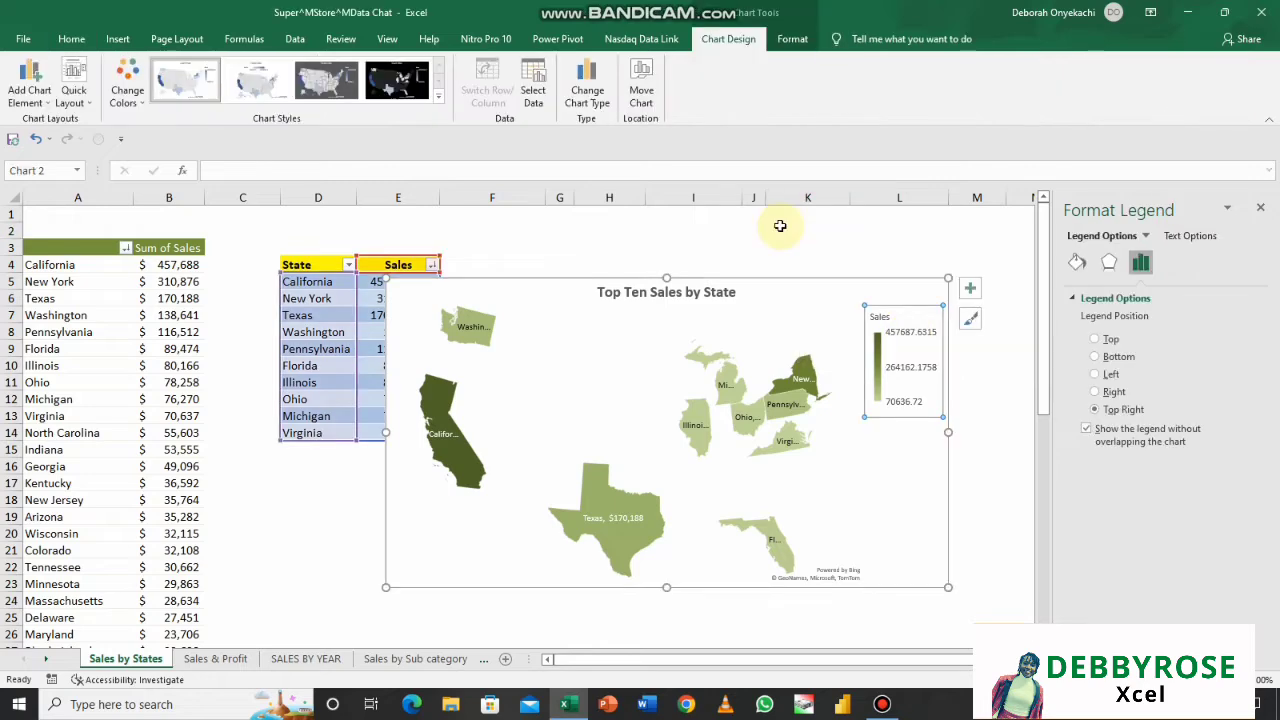
- Move the Sum of Profit chart on the Sales & Profit sheet up to about row 13, and return to Sales by States
left_click(201, 660)
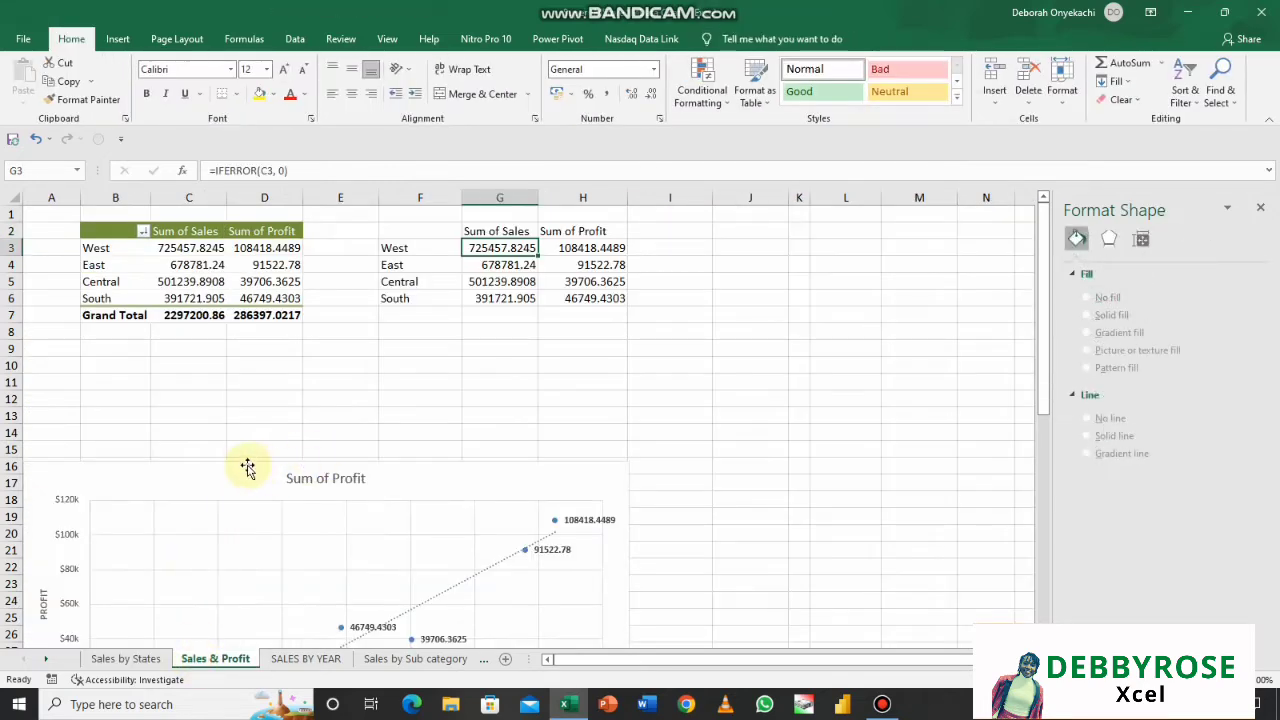
left_click_drag(247, 465, 366, 417)
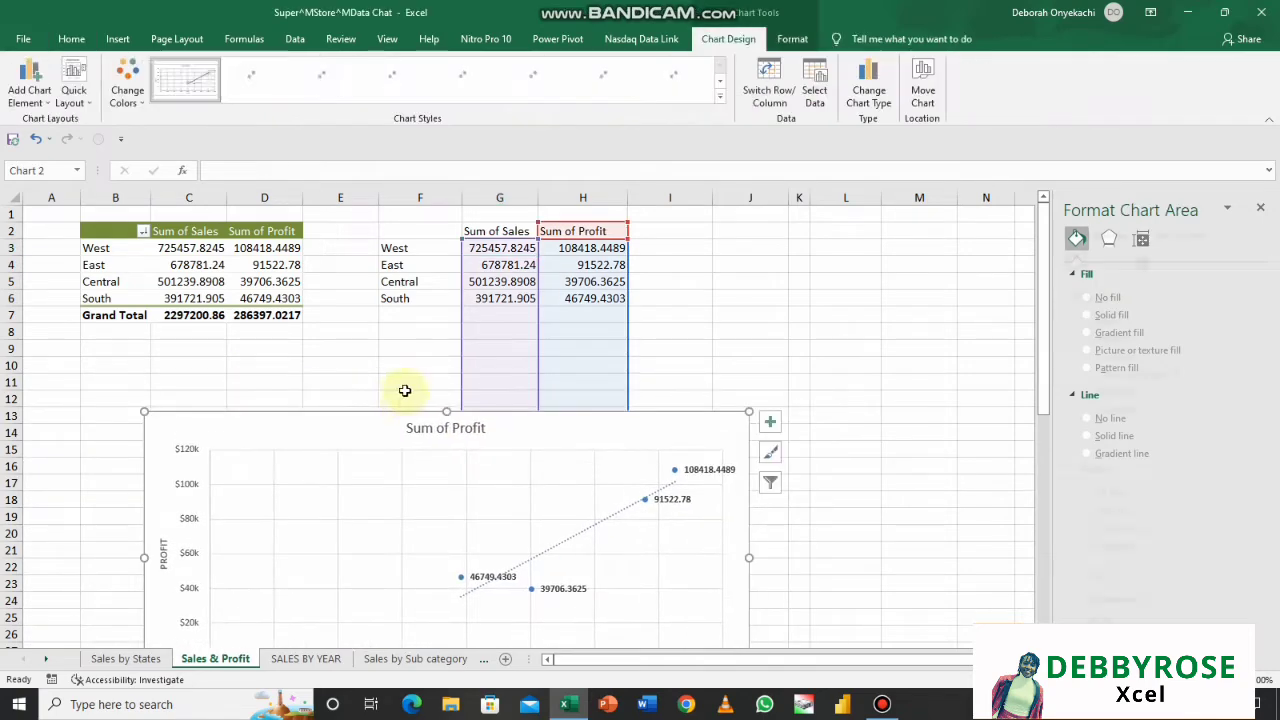
left_click(126, 659)
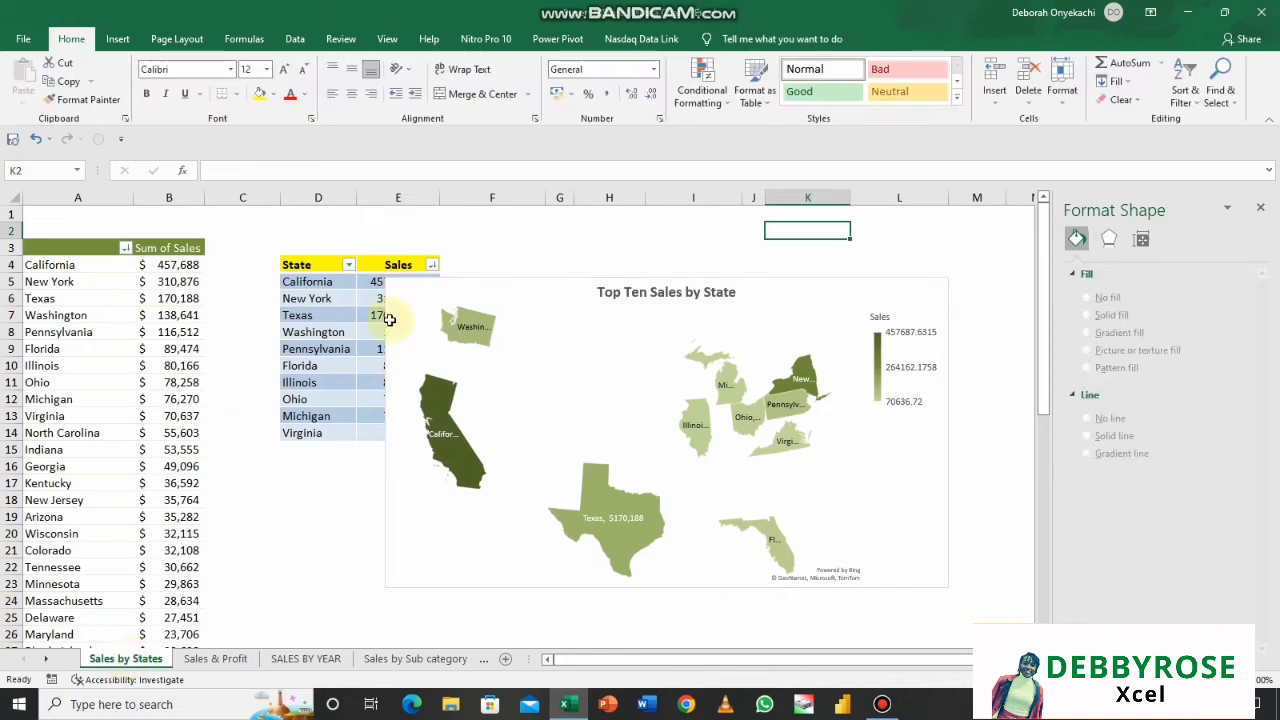
- Move the map chart clear of the Sales column to about column F, row 3, and close the formatting pane
left_click(563, 312)
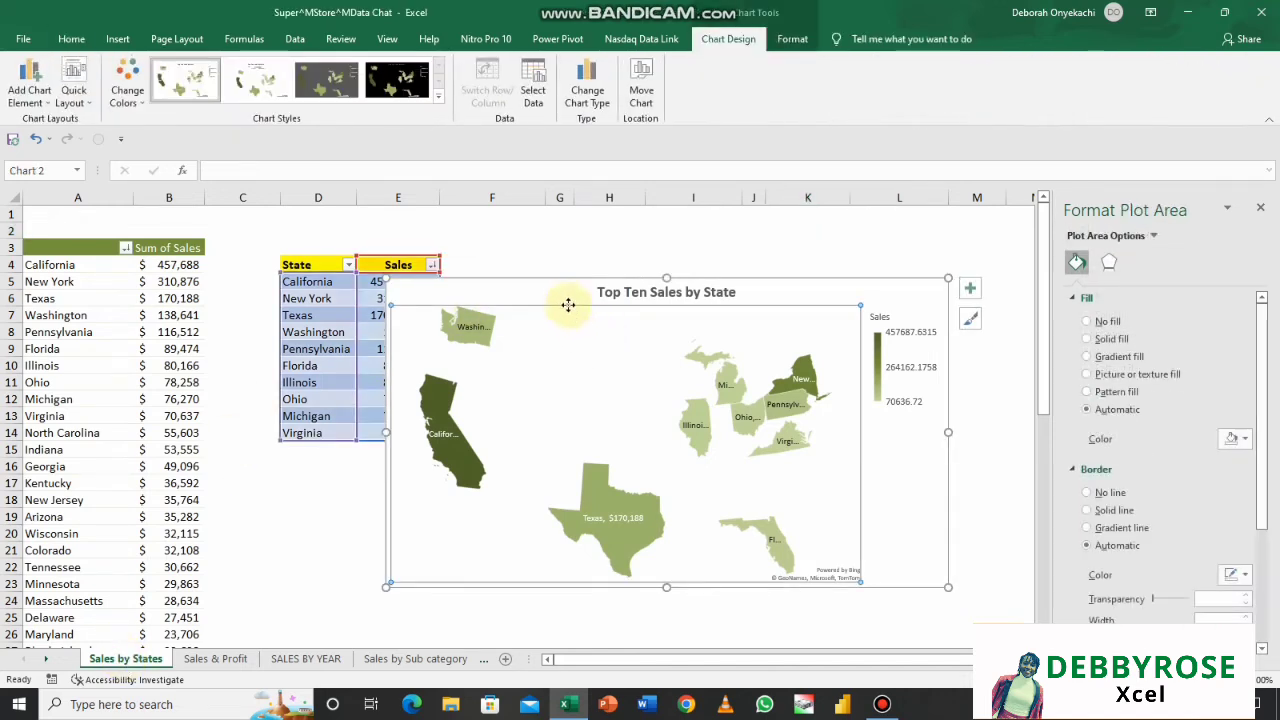
left_click_drag(565, 284, 650, 248)
left_click(148, 285)
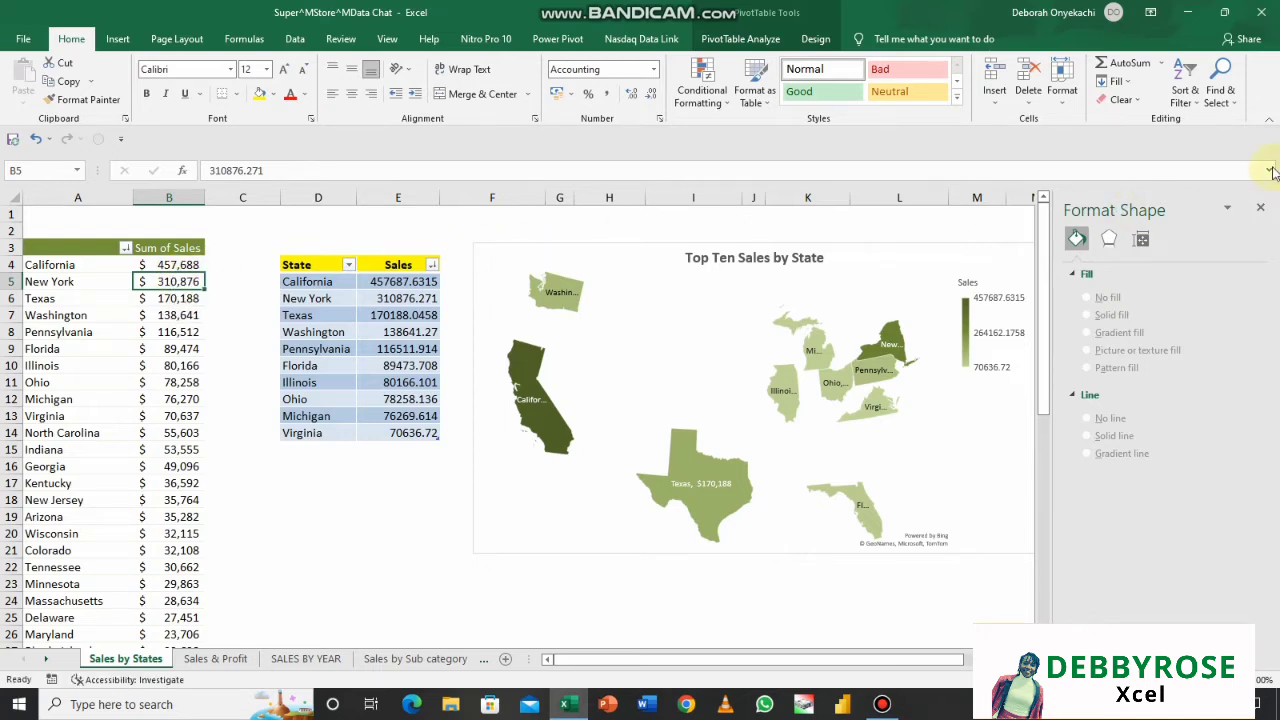
left_click(1262, 204)
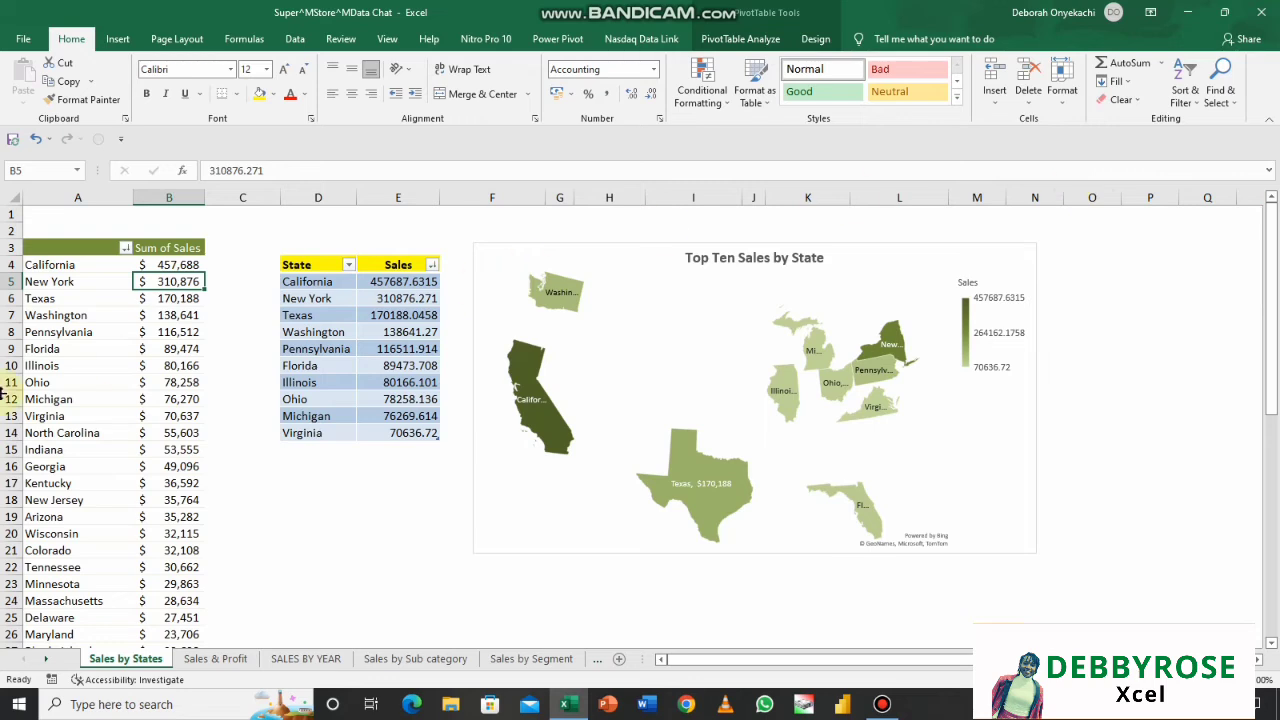
- Show the field list of the state sales PivotTable and enlarge it until the available fields are readable
left_click(85, 267)
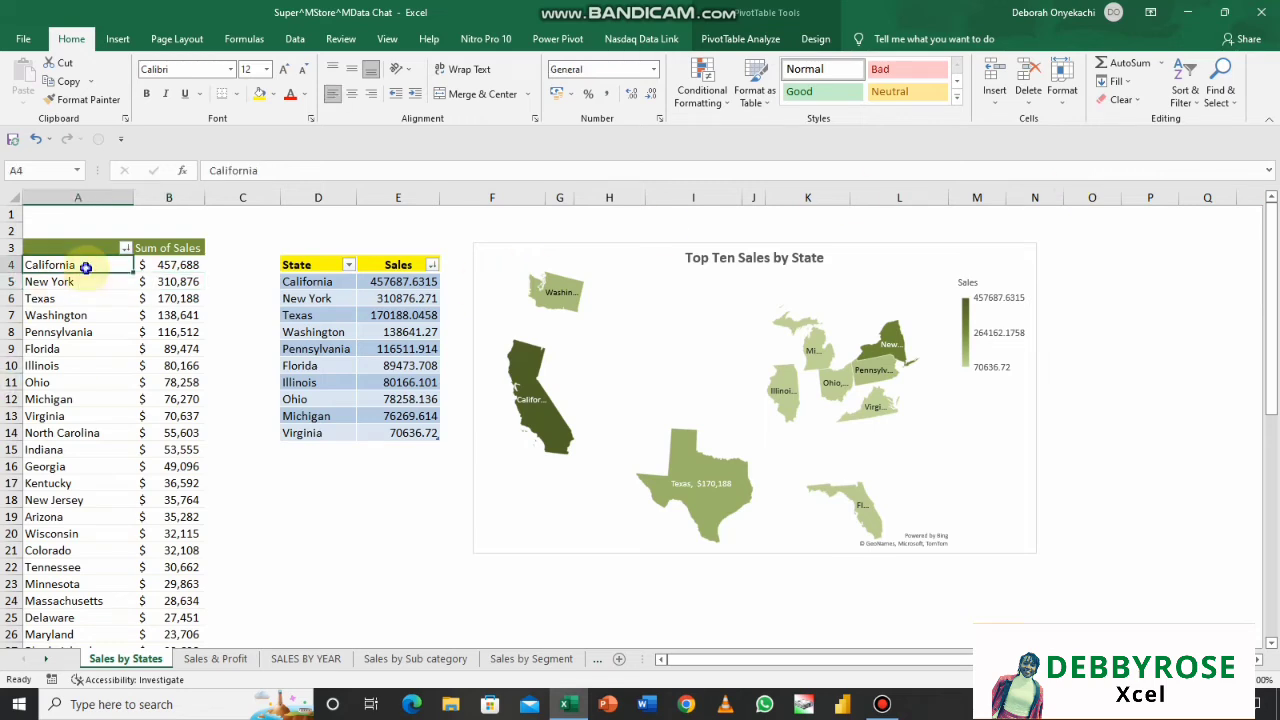
right_click(86, 266)
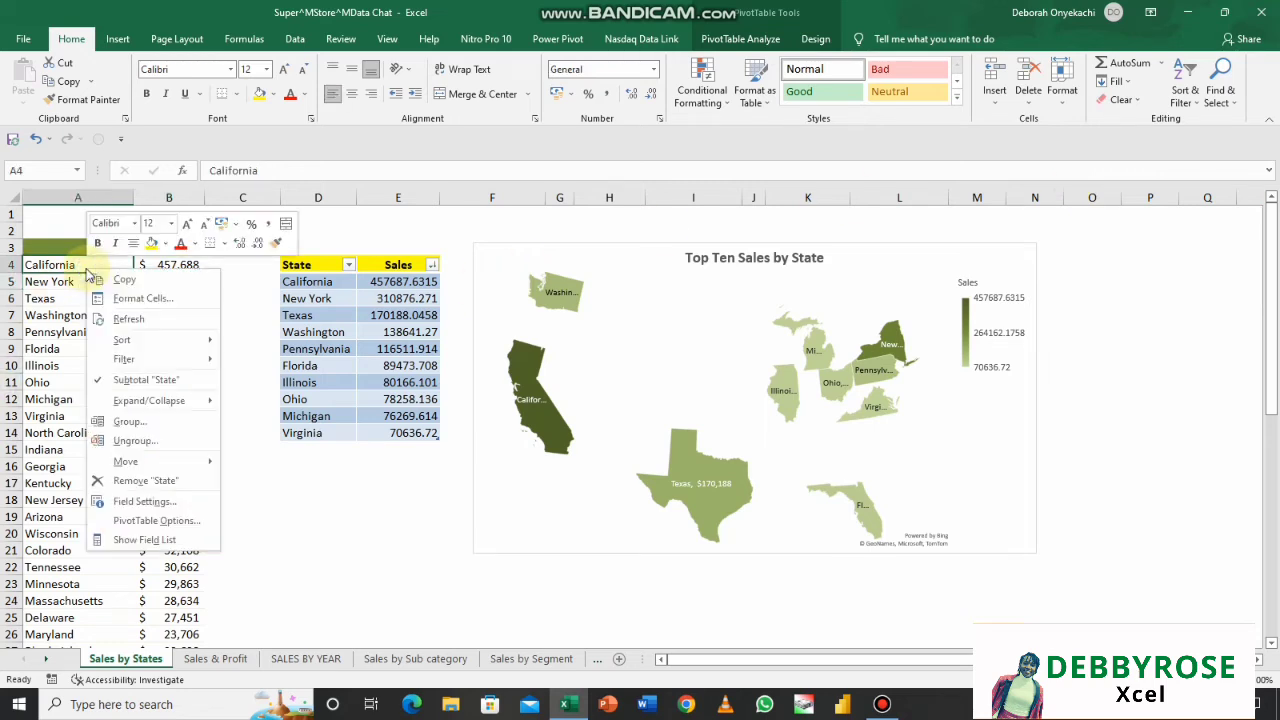
left_click(165, 540)
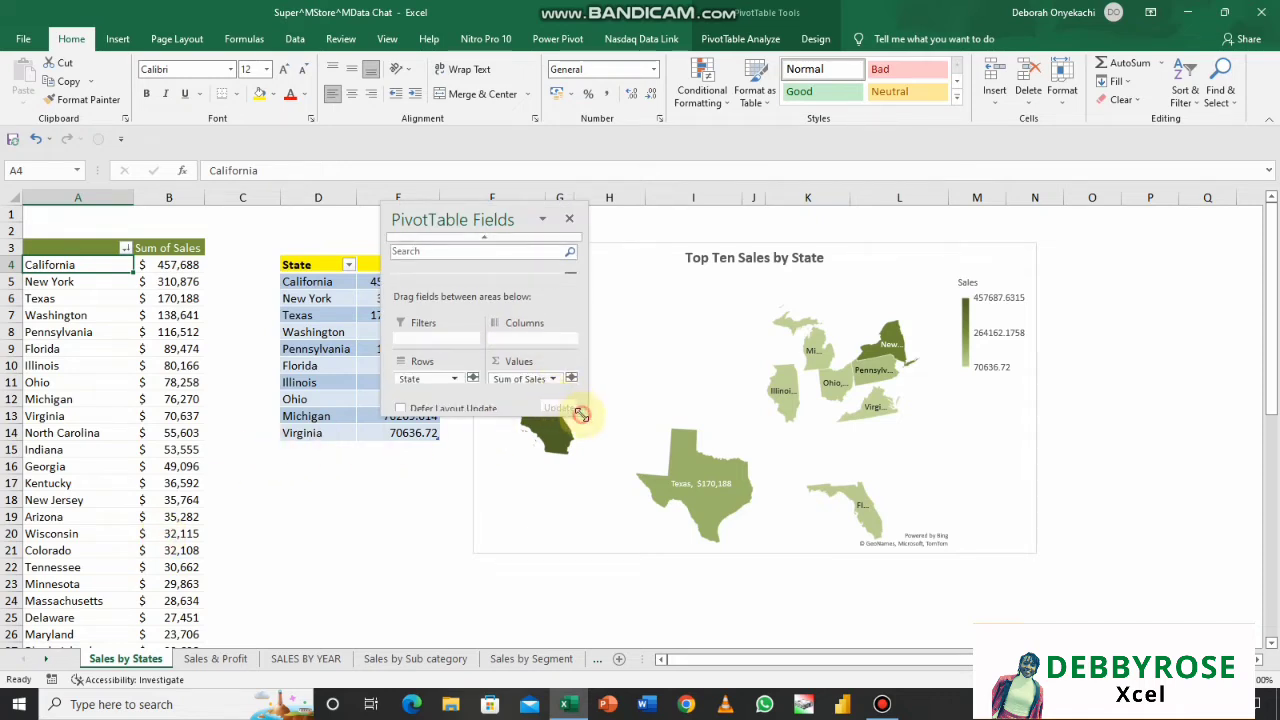
left_click_drag(581, 413, 712, 560)
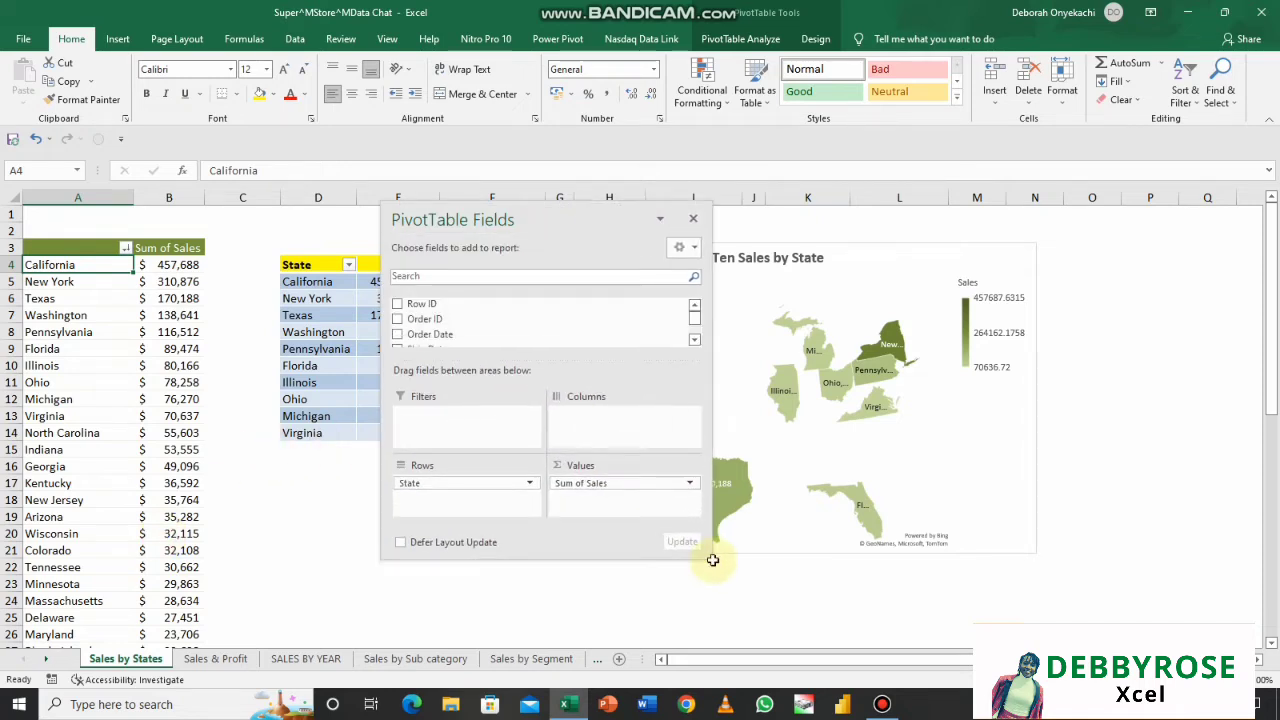
- Add a slicer for the Region field and place it over the lower end of the State table, at about row 11
left_click(694, 340)
left_click(694, 340)
left_click(694, 340)
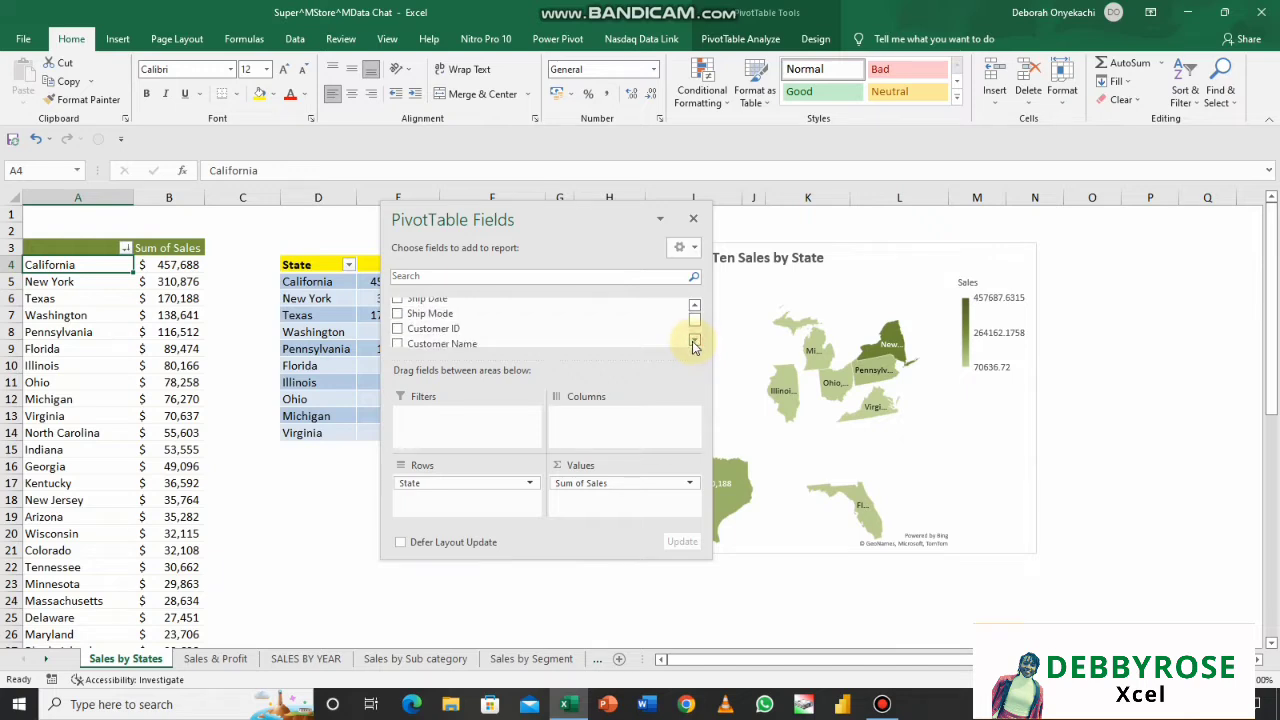
left_click(694, 340)
left_click(694, 340)
left_click(694, 340)
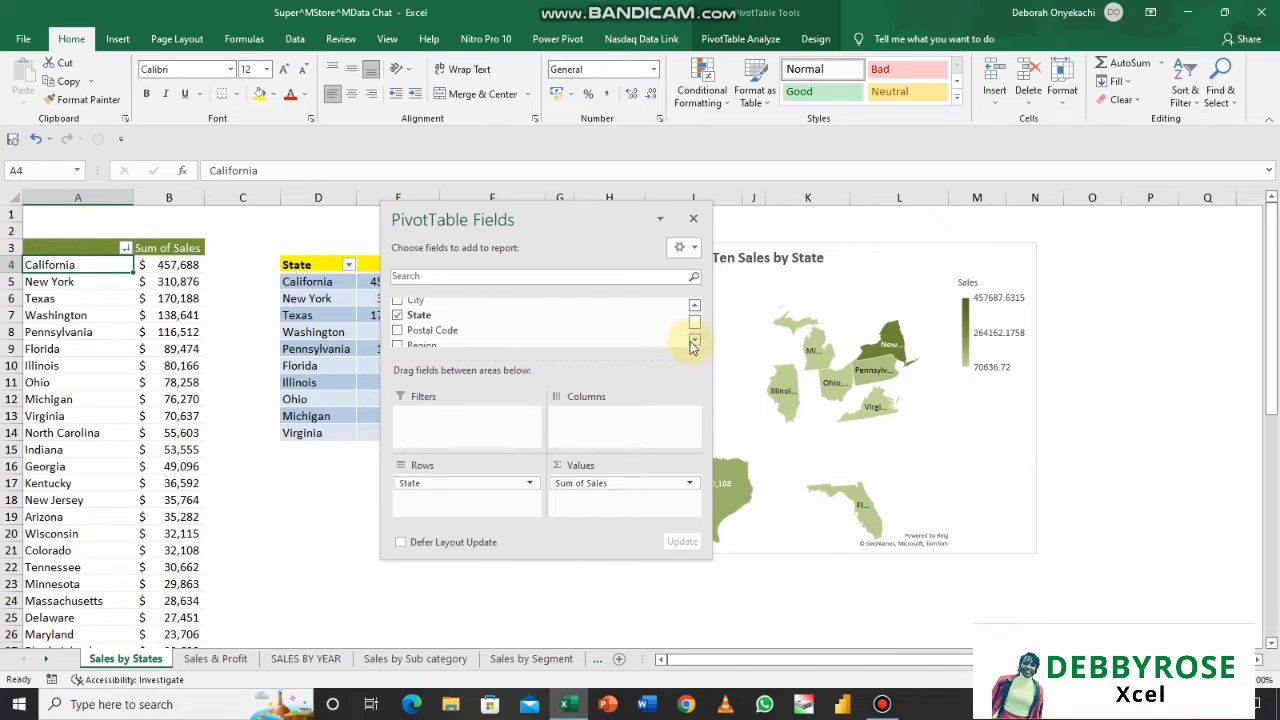
left_click(694, 340)
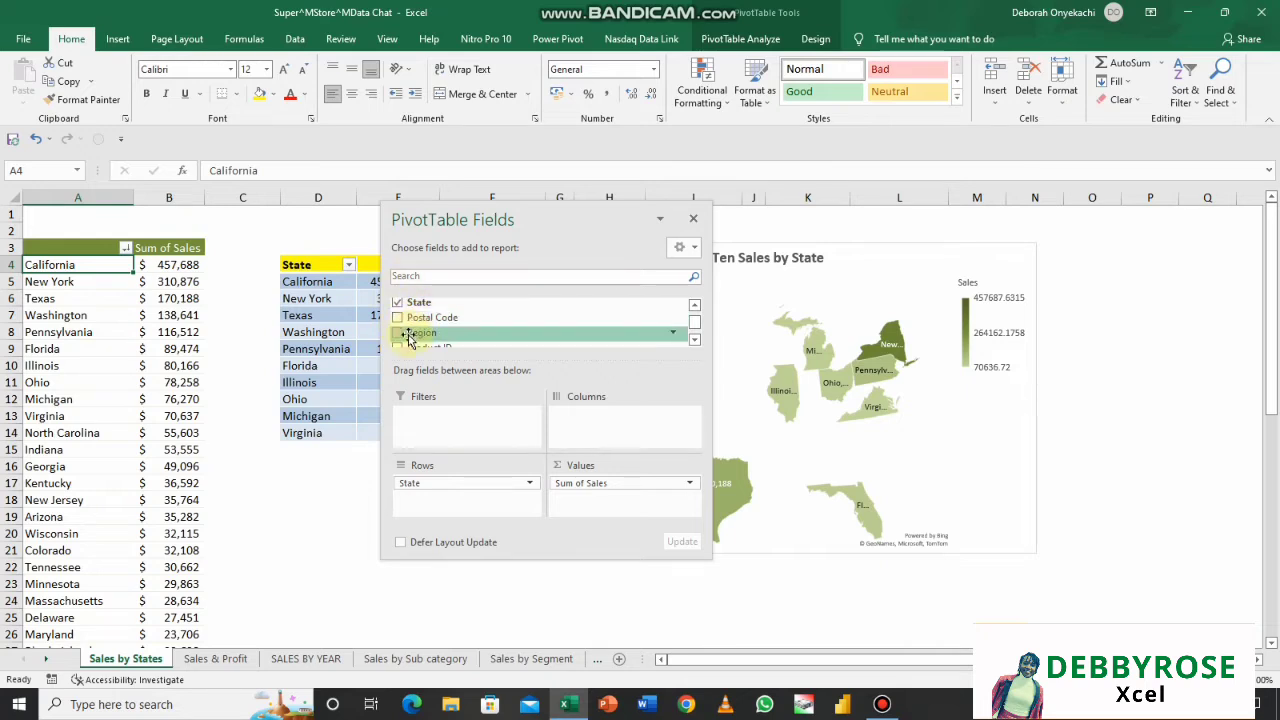
right_click(408, 338)
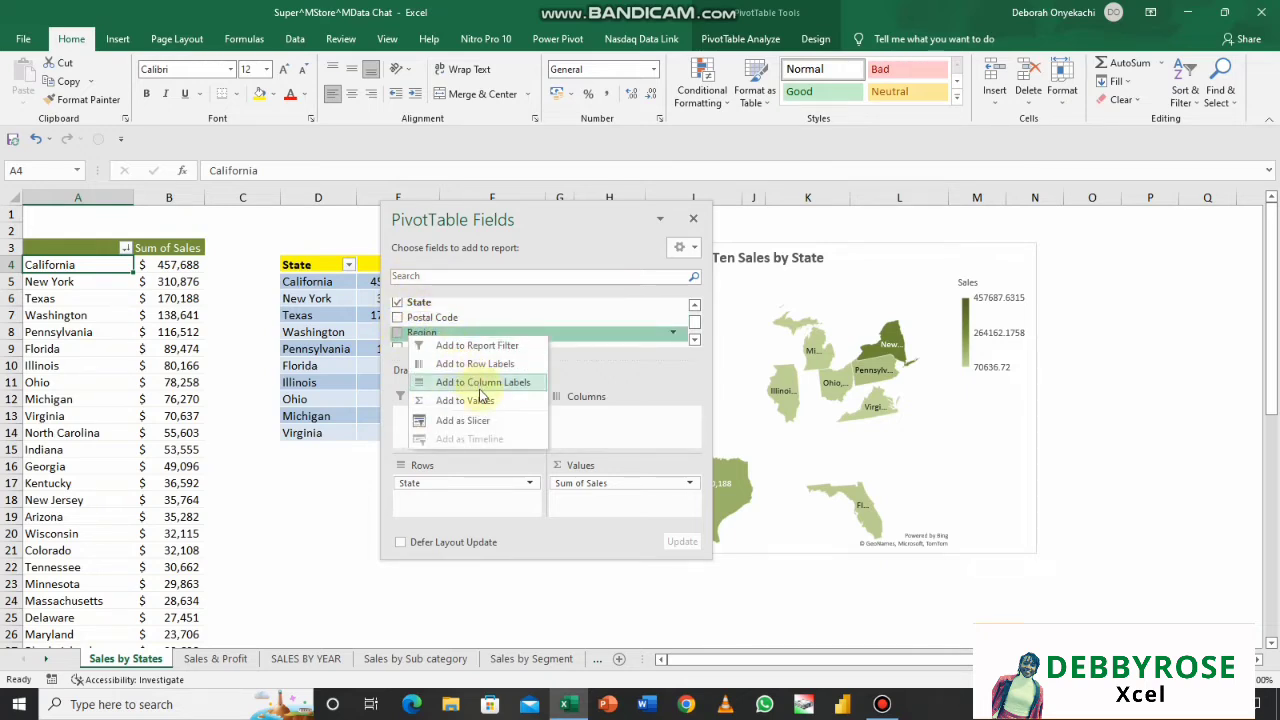
left_click(478, 424)
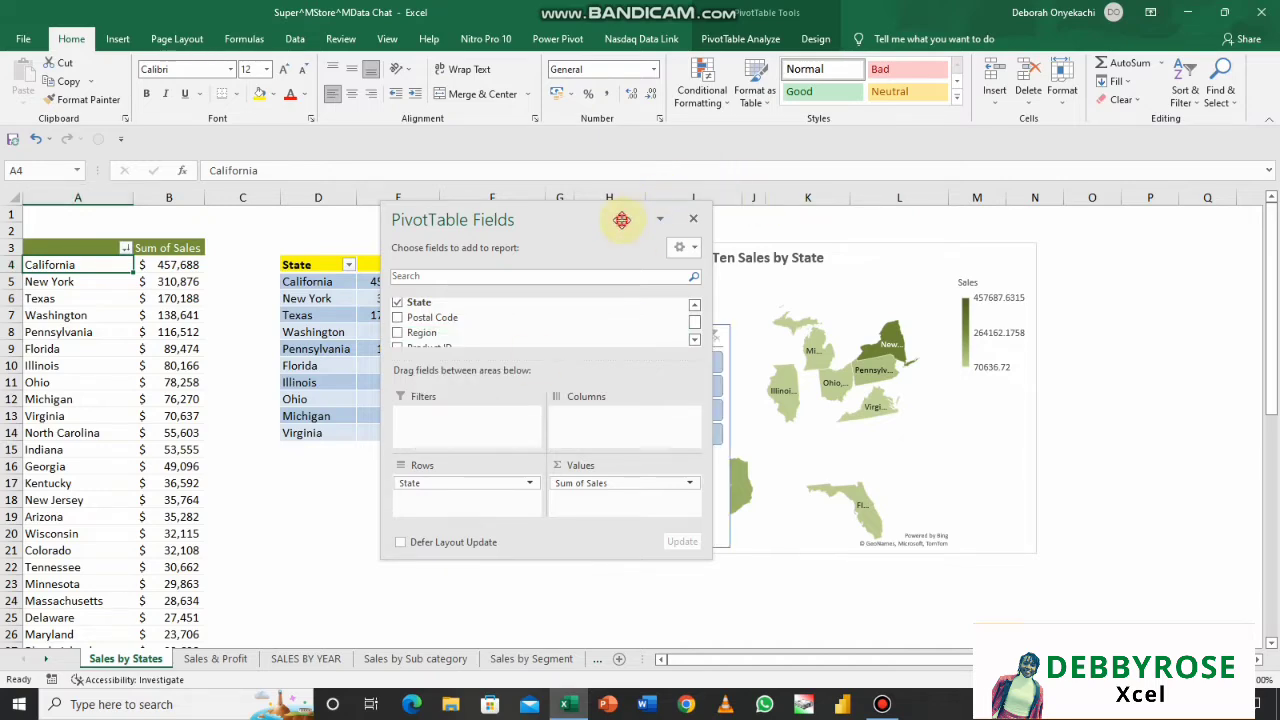
left_click_drag(621, 219, 1169, 246)
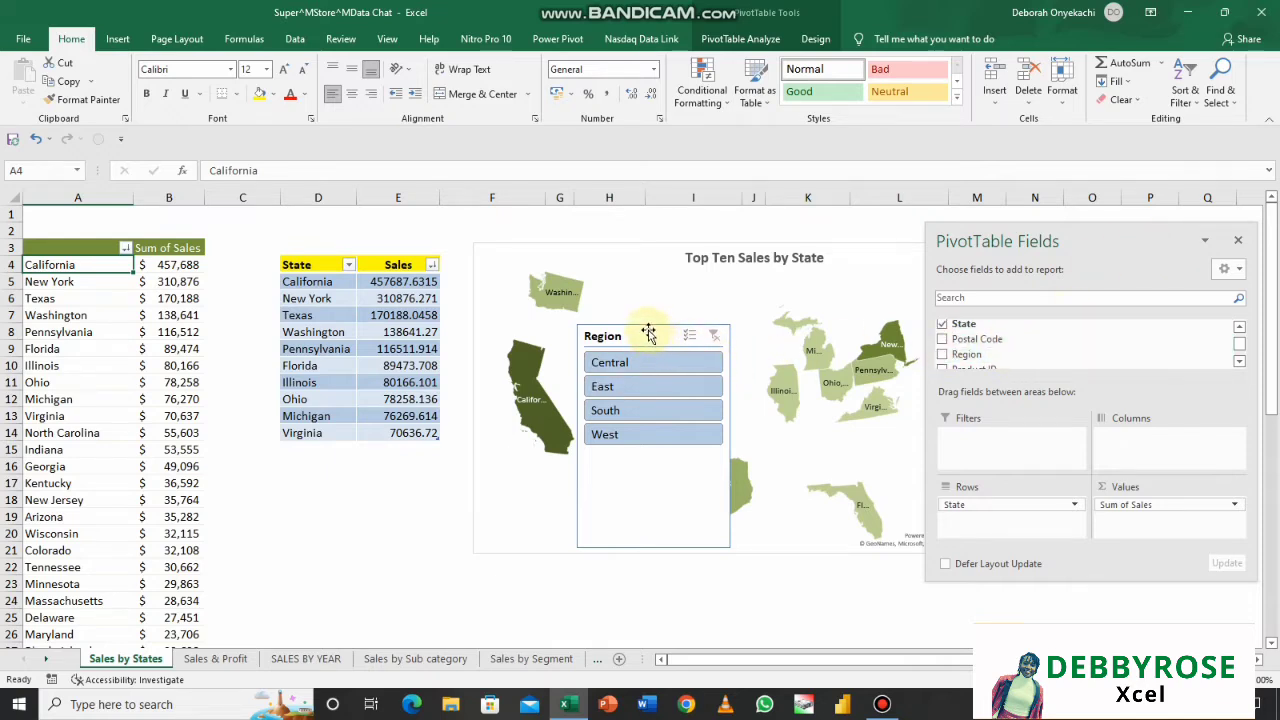
left_click_drag(640, 335, 414, 389)
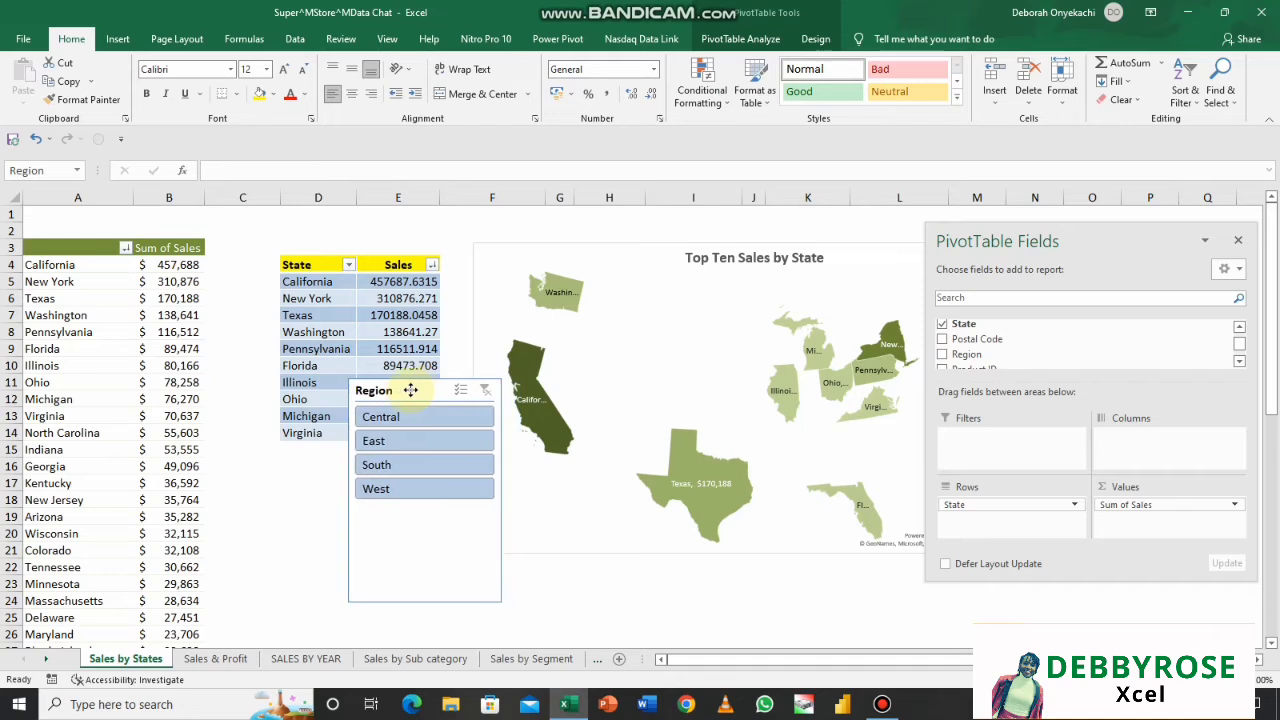
- Try the Region slicer by filtering the state data to Central, and clear the filter again
left_click(430, 419)
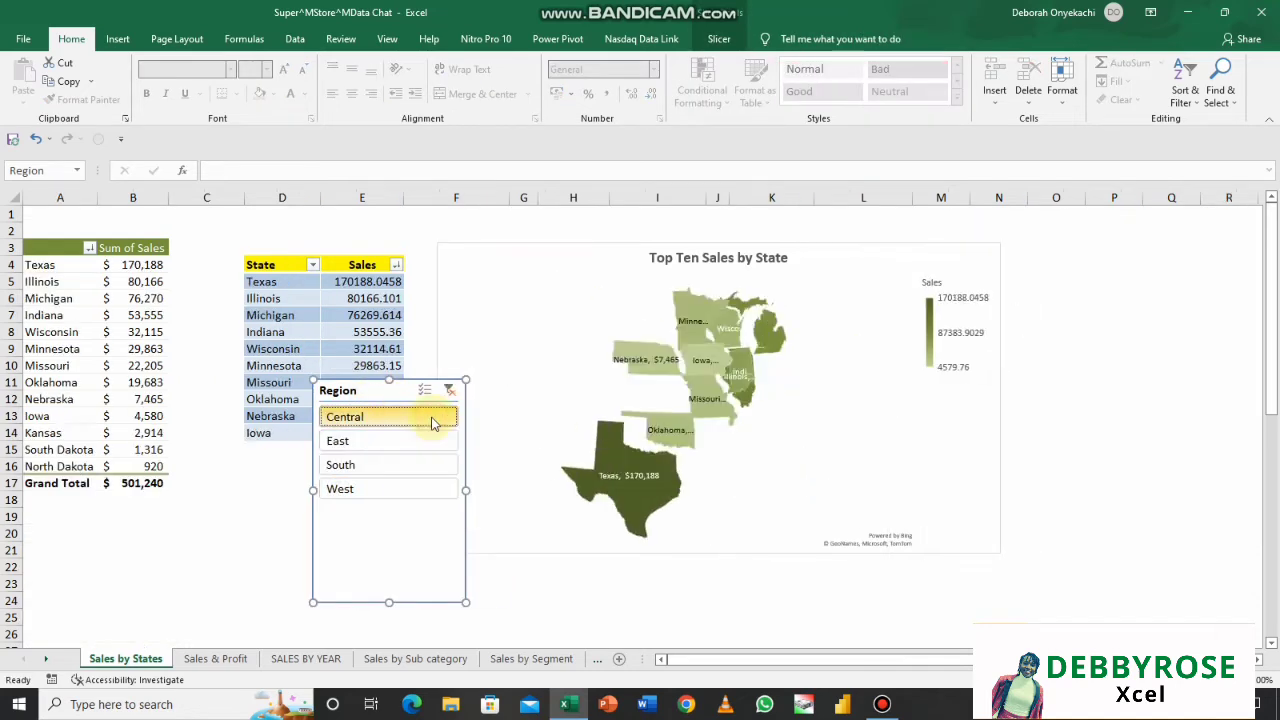
left_click(449, 390)
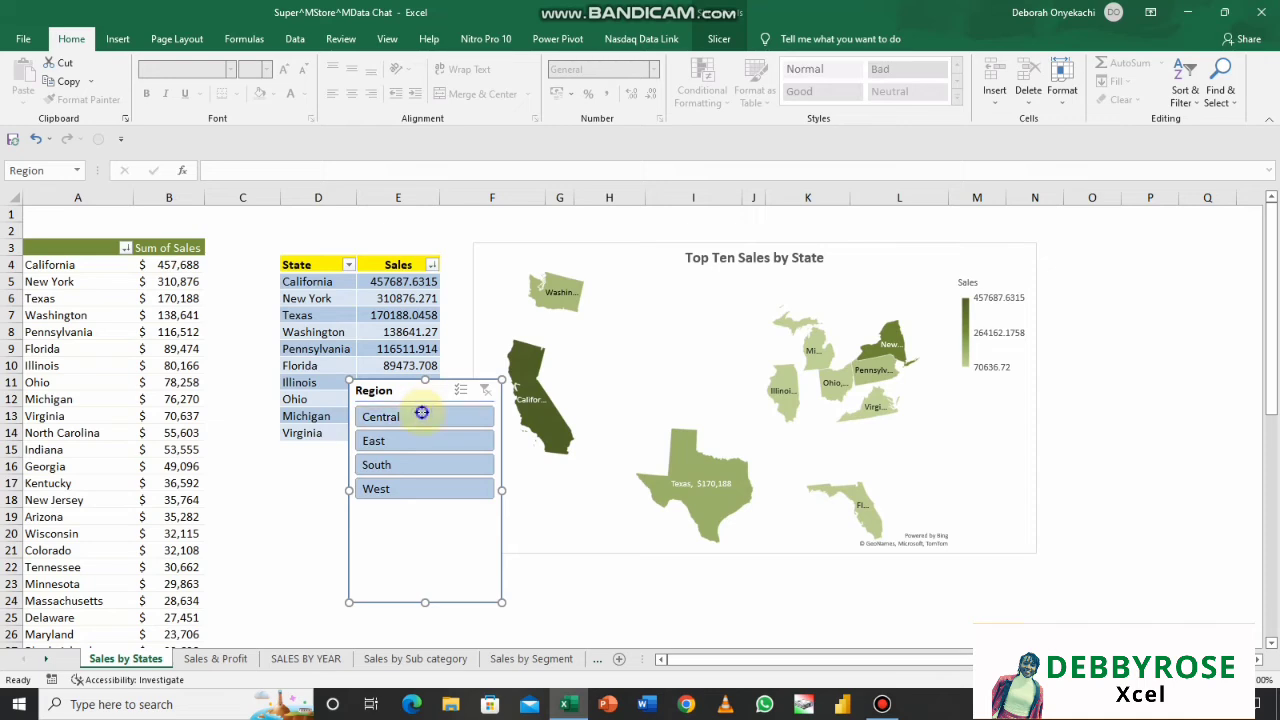
- Connect the Region slicer to the PivotTables on the Sales & Profit, Sales by Segment, Sales by States, Sales by Sub category and SALES BY YEAR sheets
right_click(424, 413)
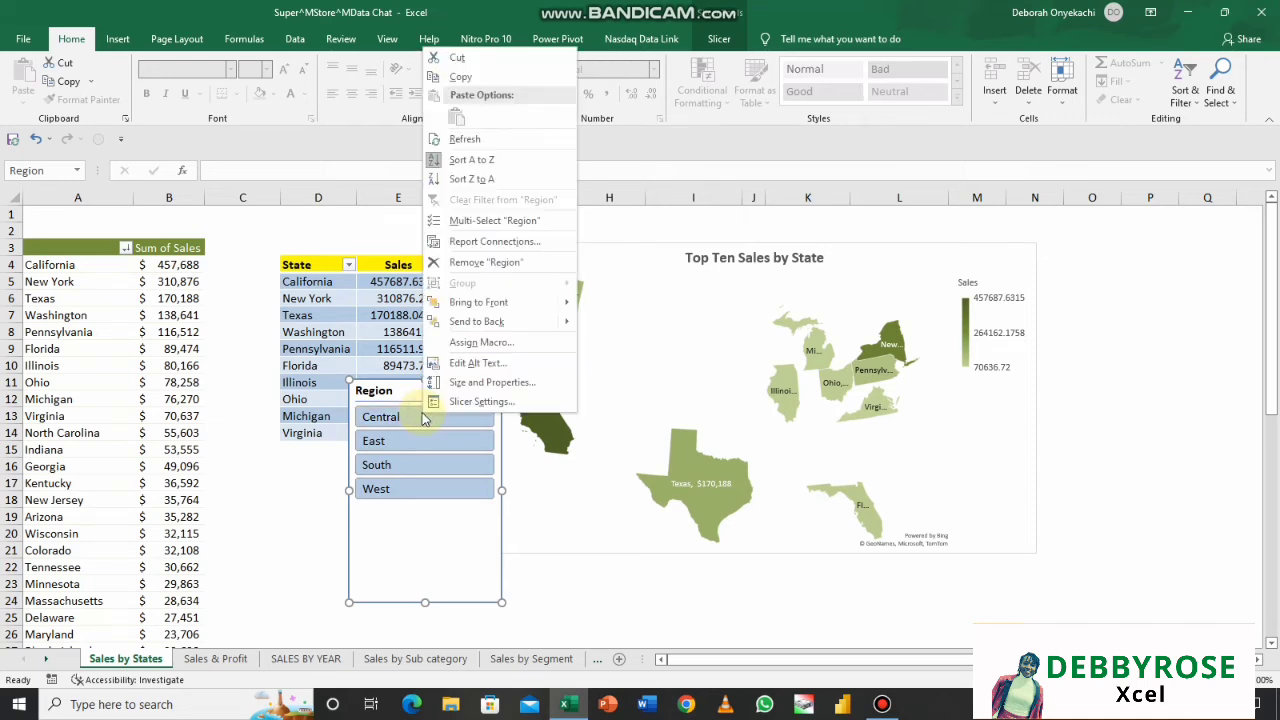
left_click(495, 243)
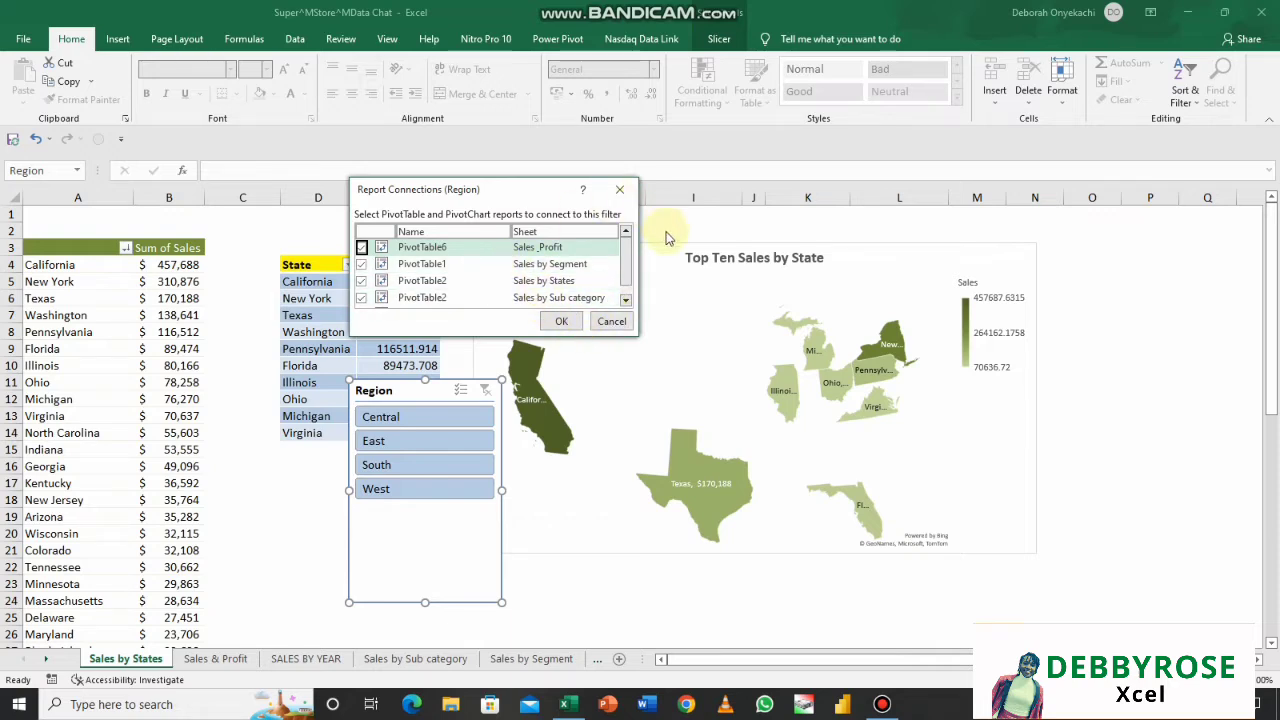
left_click_drag(626, 255, 627, 285)
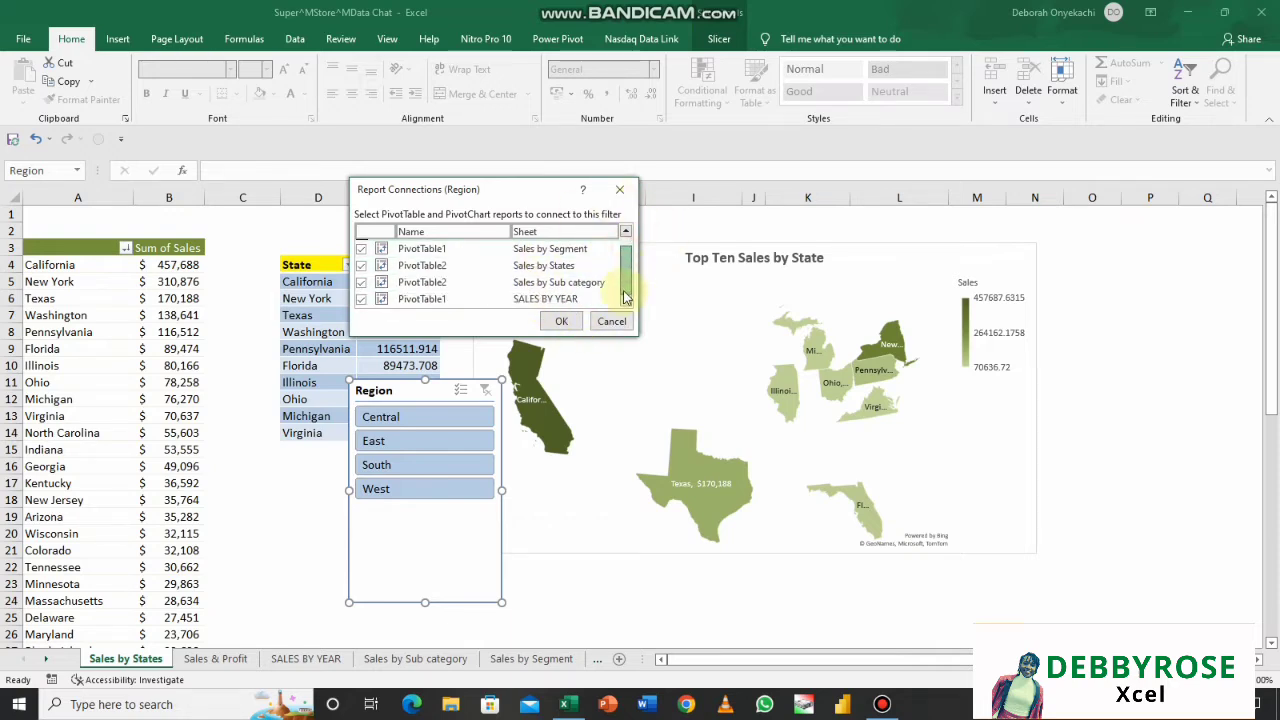
left_click(626, 234)
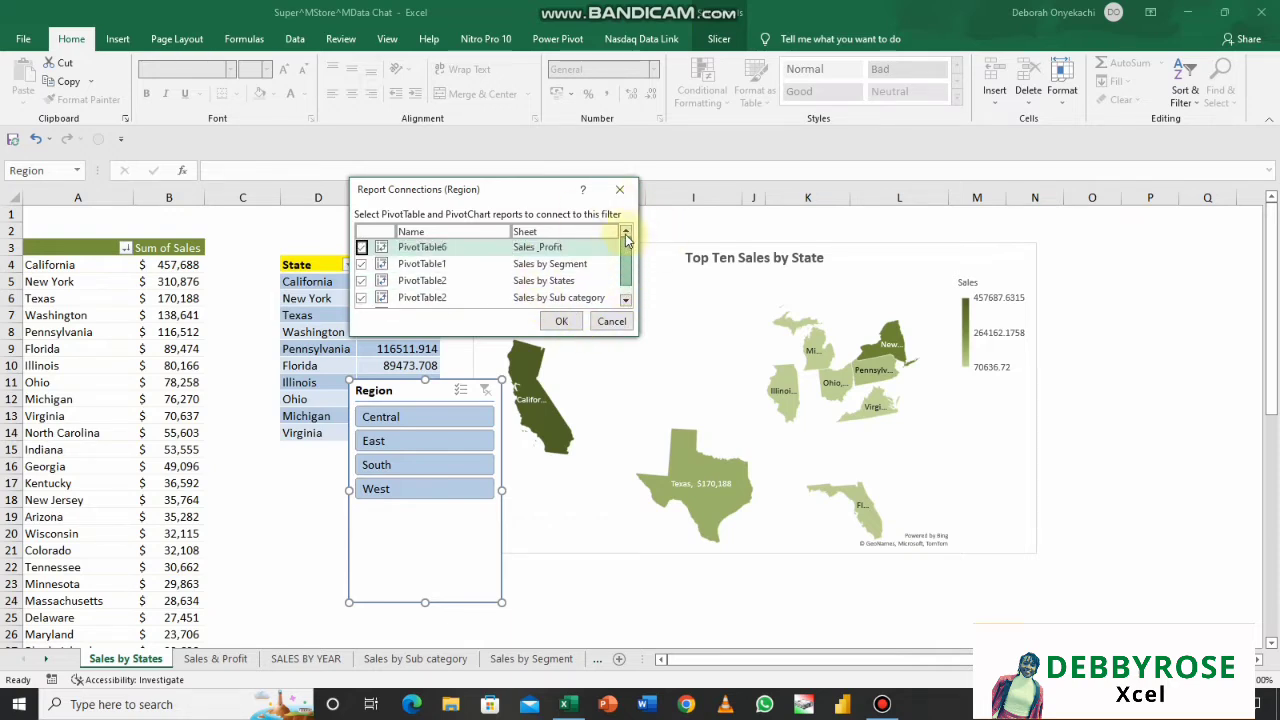
left_click(584, 322)
- Test the connected Region slicer with Central and reset it to all regions
left_click(438, 426)
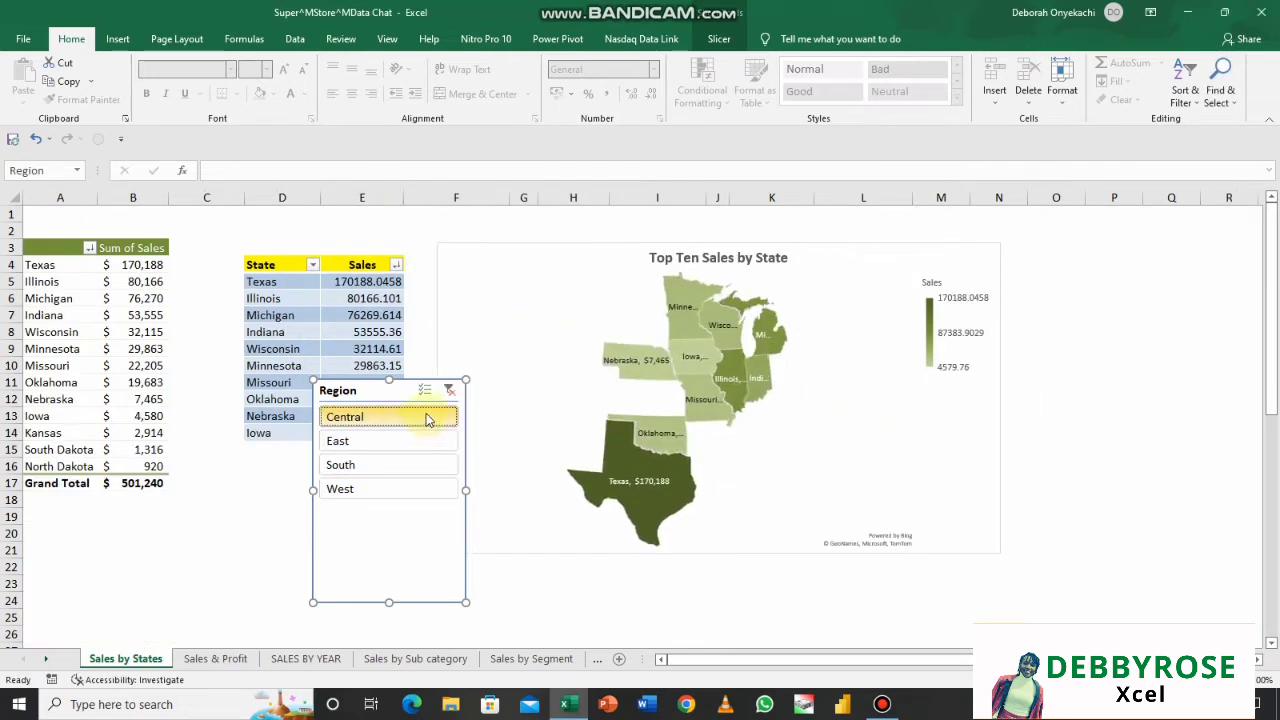
left_click(448, 394)
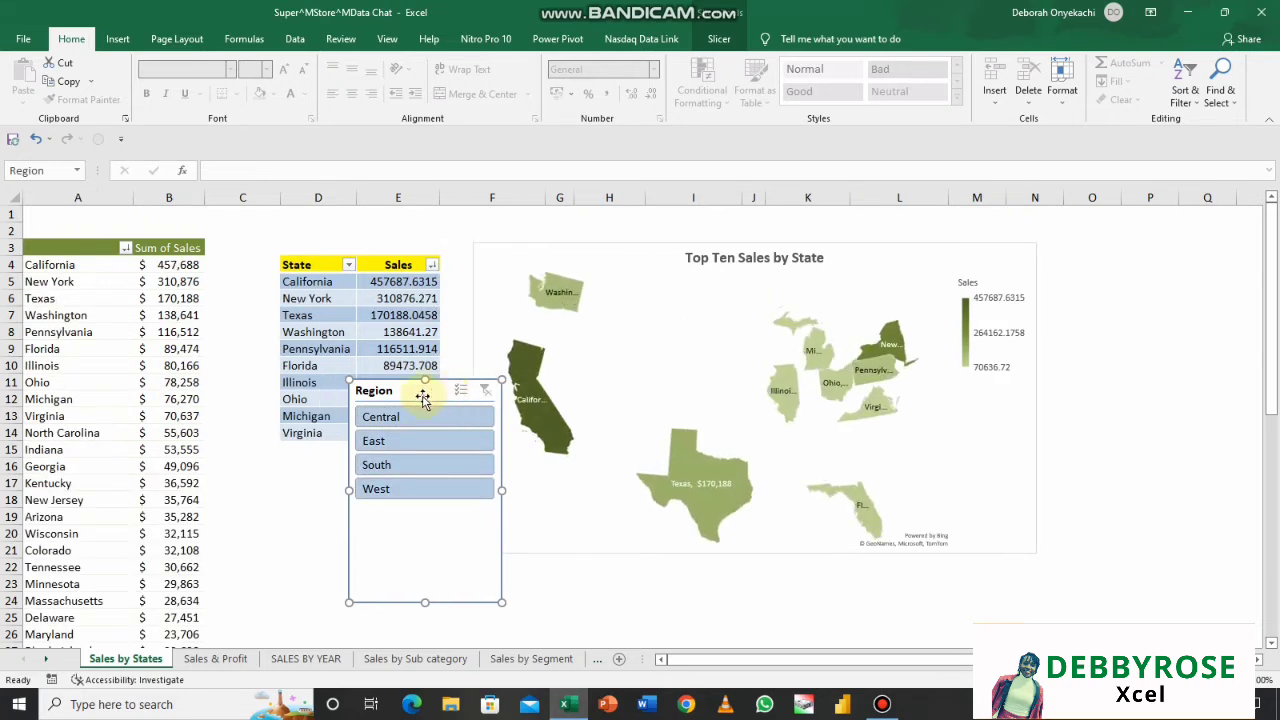
- Clear the existing Sum of Profit chart off the Sales & Profit sheet
left_click(215, 658)
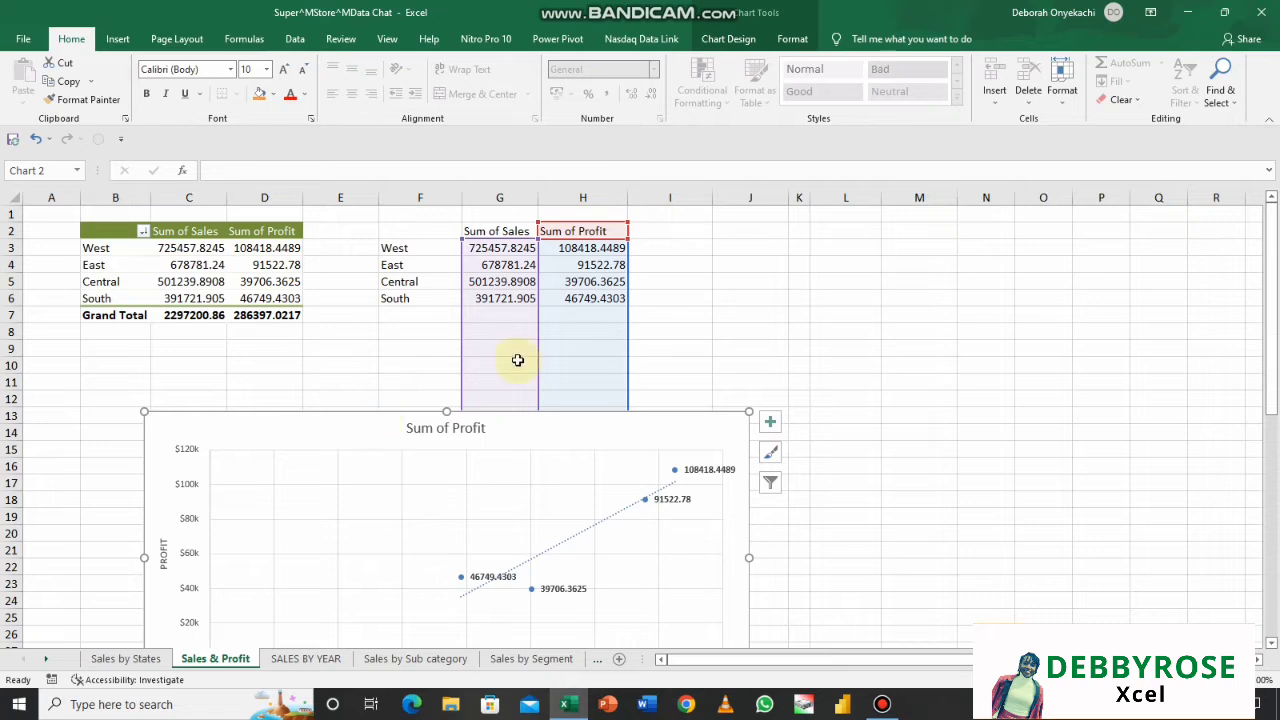
left_click_drag(385, 430, 716, 383)
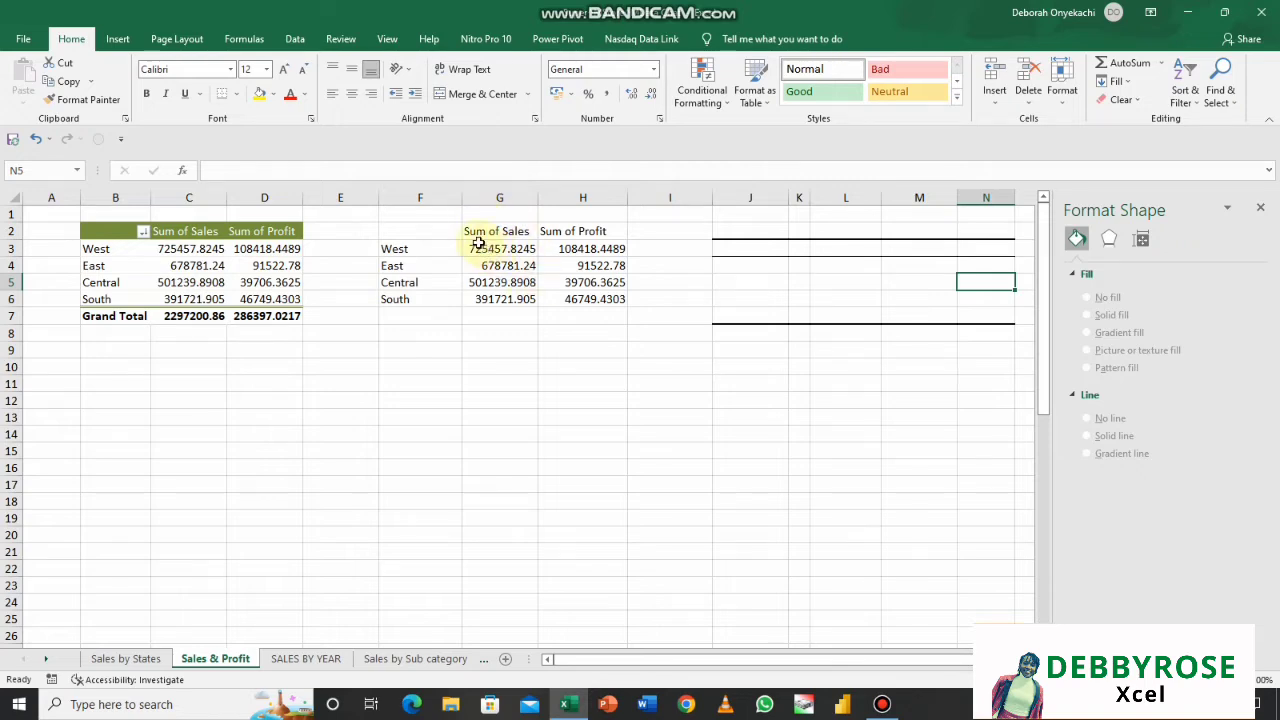
- Insert a plain Scatter chart from the sales and profit range G2:H6 and move it below the data to about row 9
left_click_drag(477, 234, 570, 298)
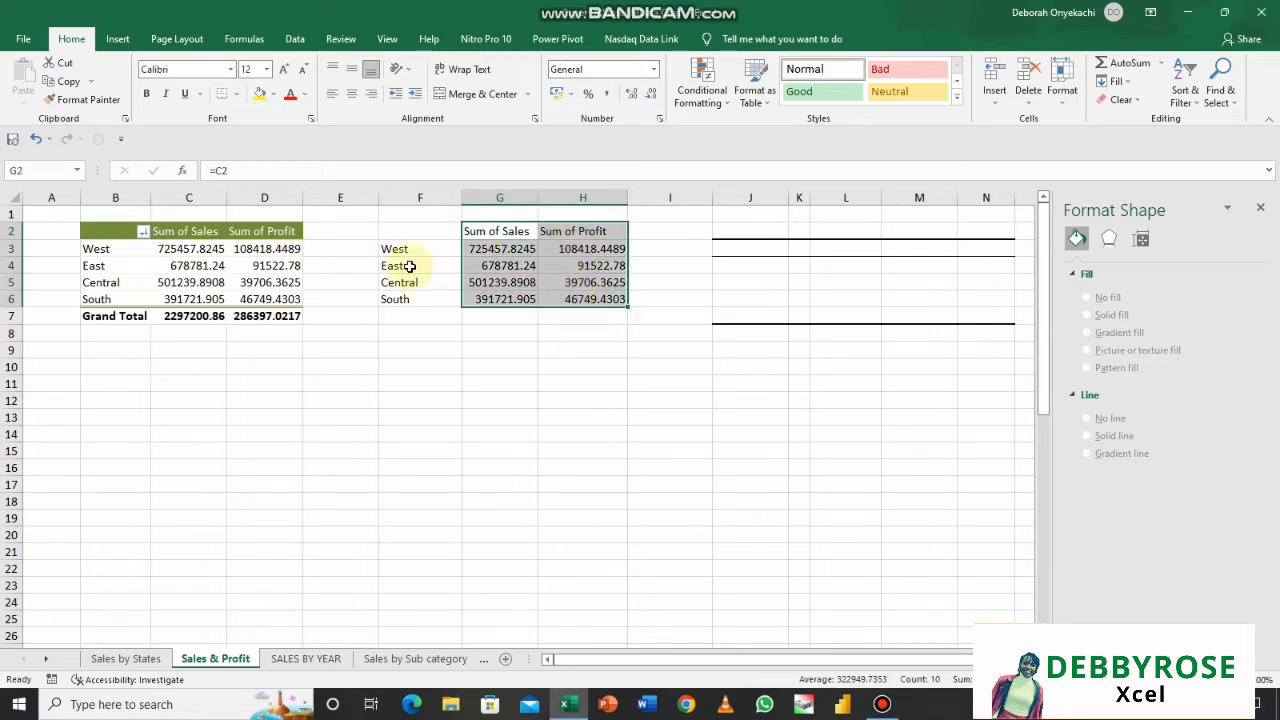
left_click(117, 38)
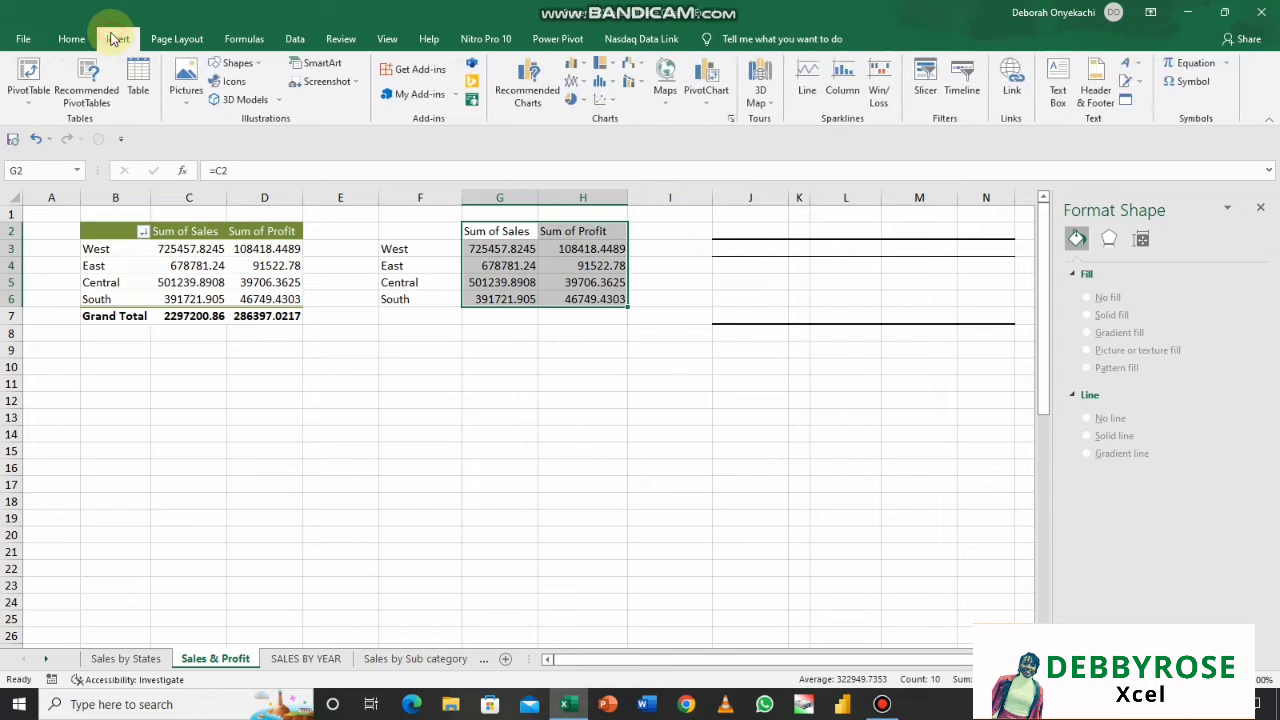
left_click(614, 102)
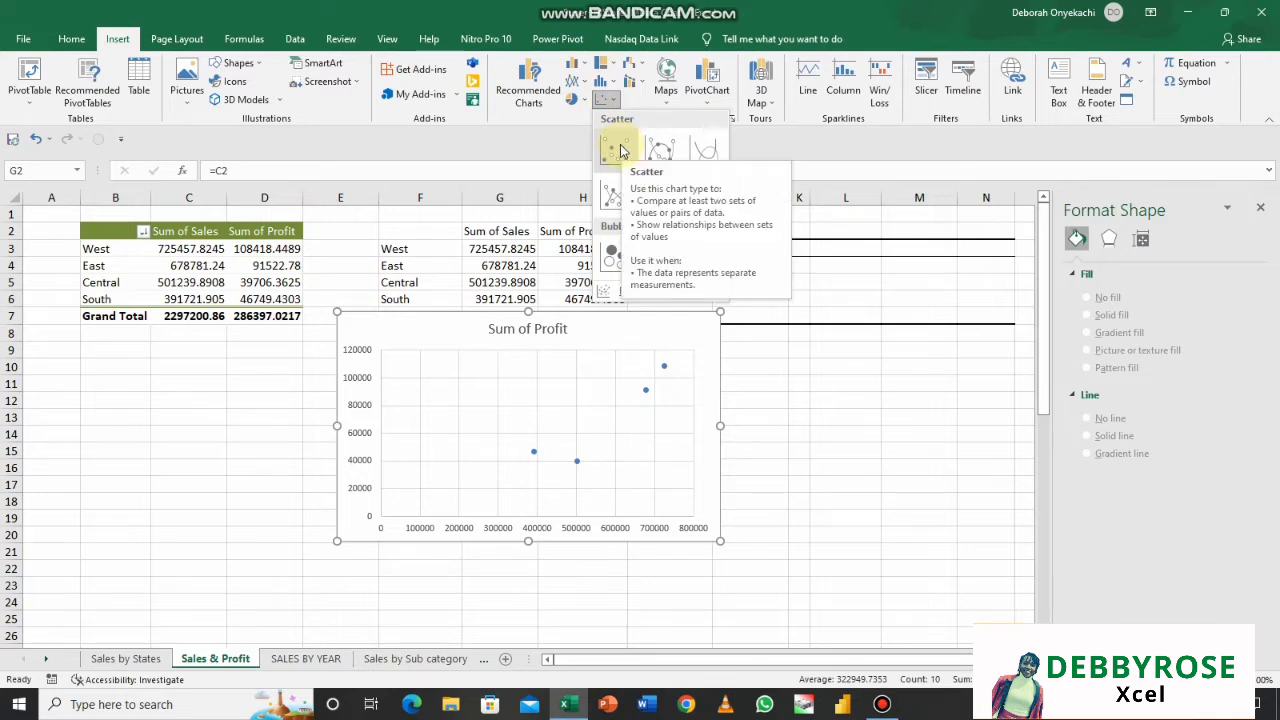
left_click(620, 150)
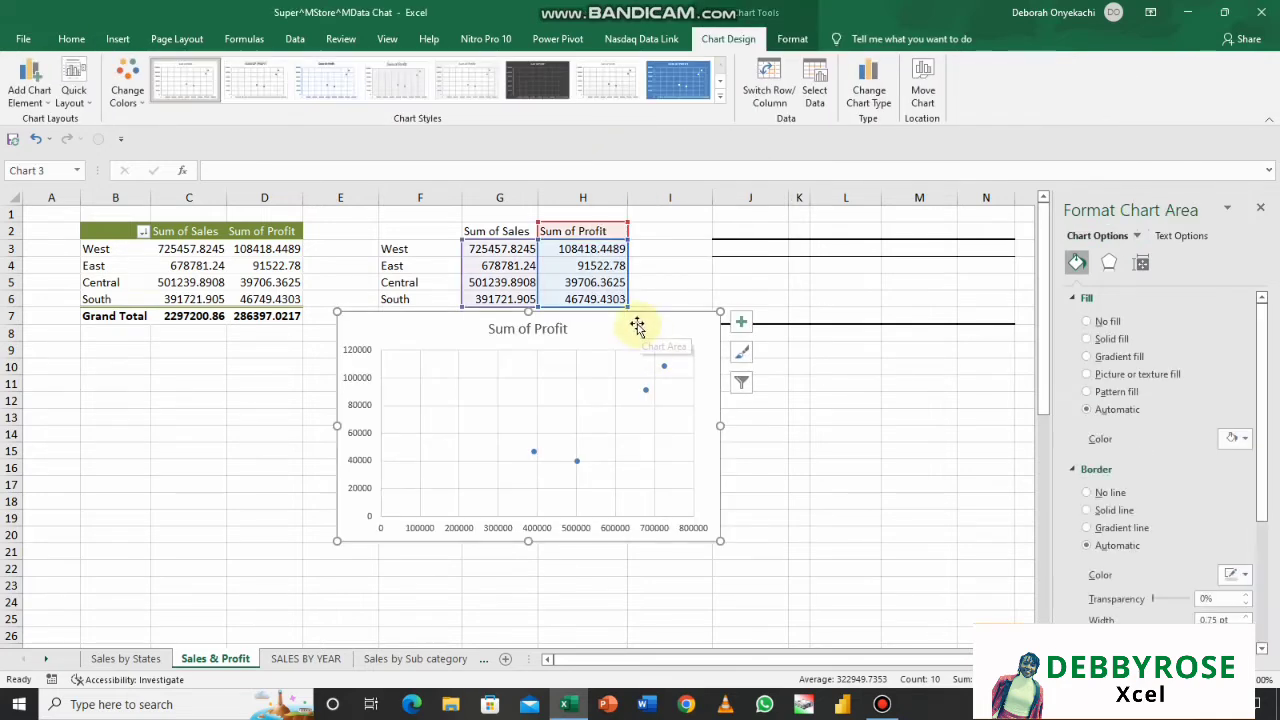
mouse_move(637, 325)
left_mouse_down()
mouse_move(683, 337)
mouse_move(660, 366)
left_mouse_up()
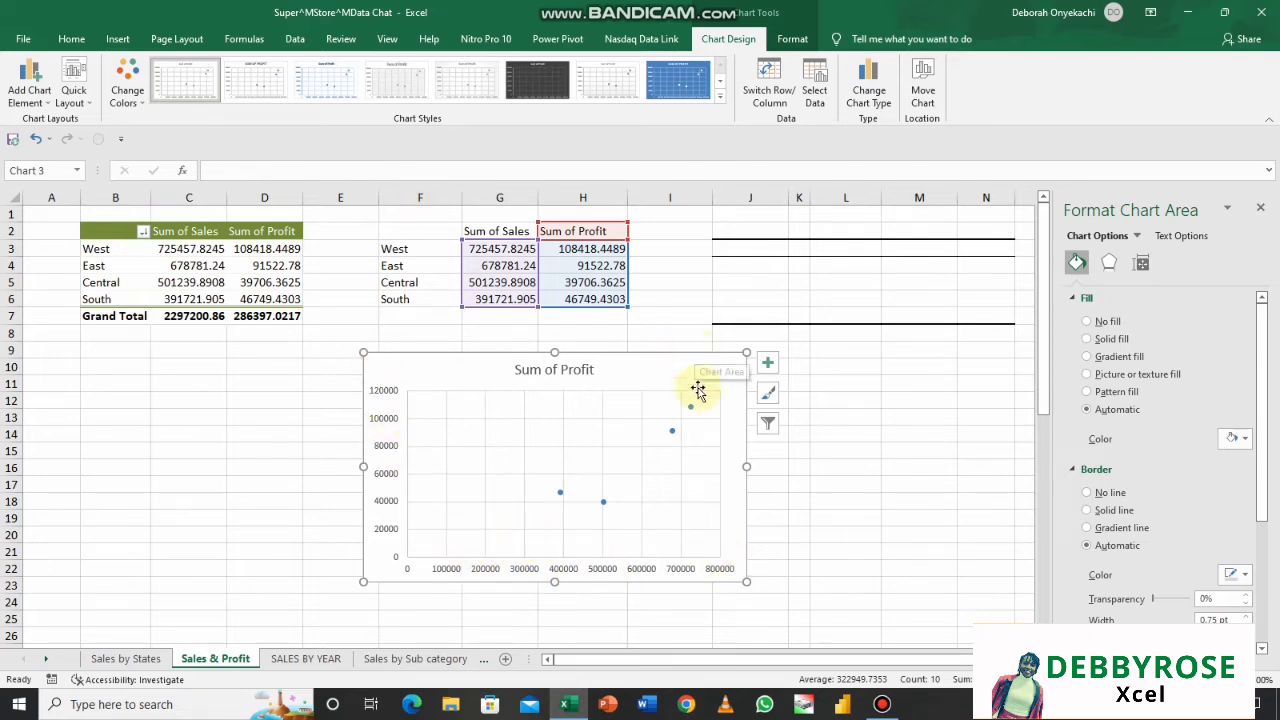
left_click(700, 349)
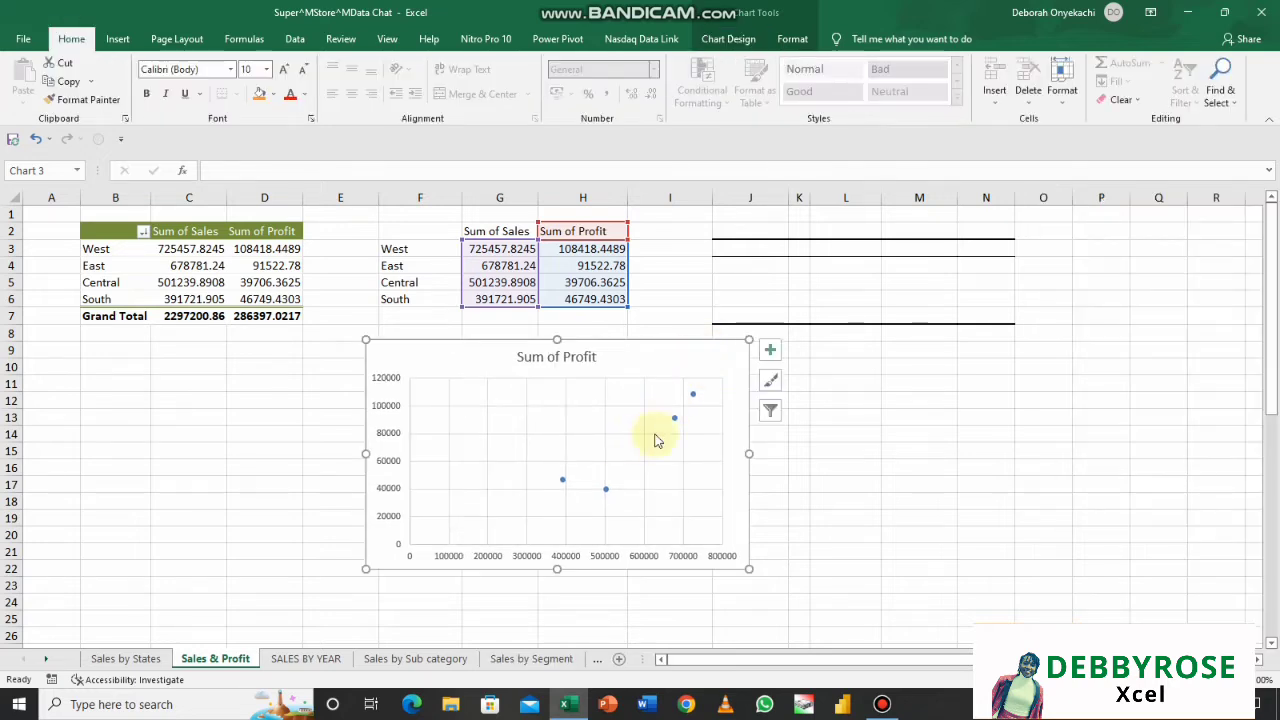
- Add axis titles to the scatter chart and name the horizontal axis Sales
left_click(770, 349)
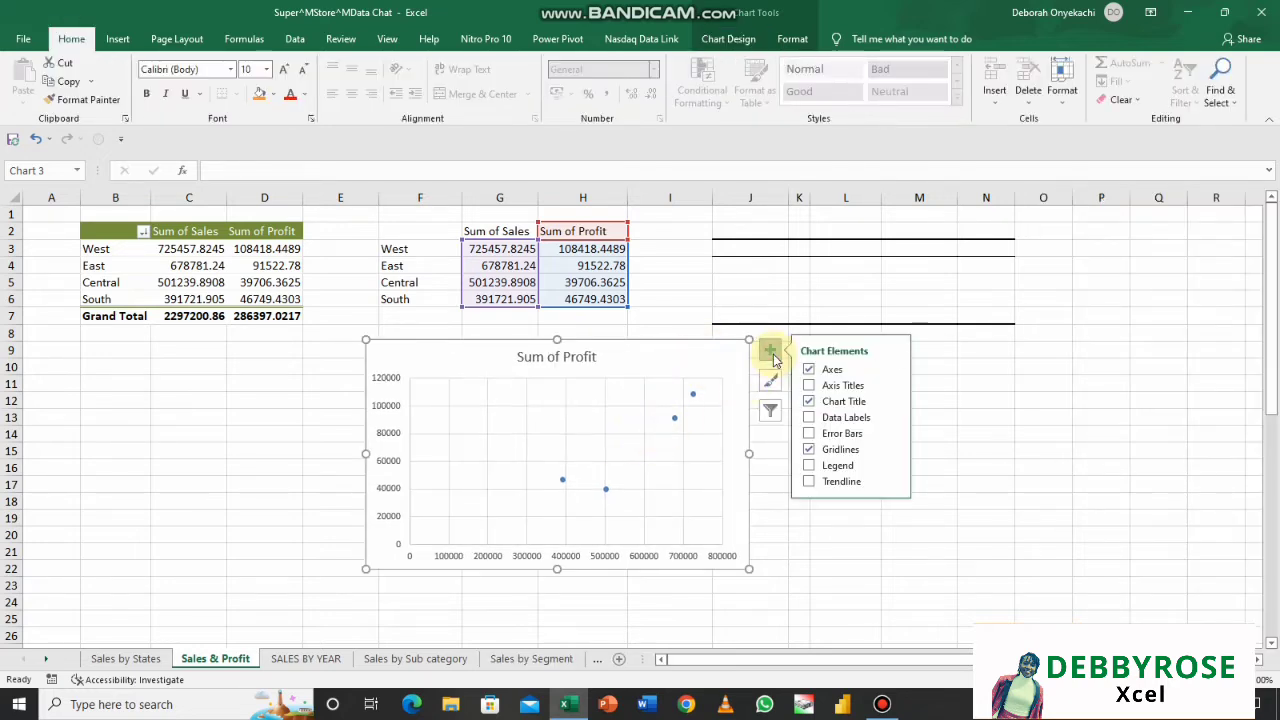
left_click(832, 385)
left_click(385, 450)
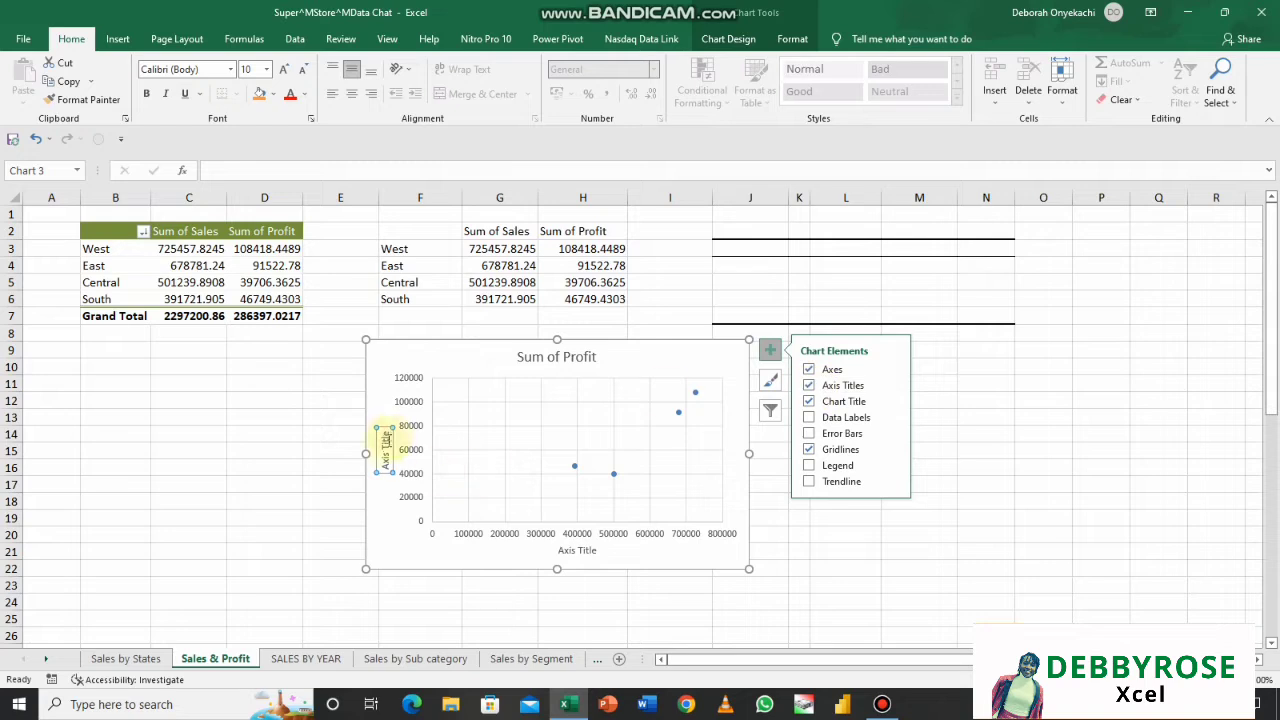
left_click(560, 549)
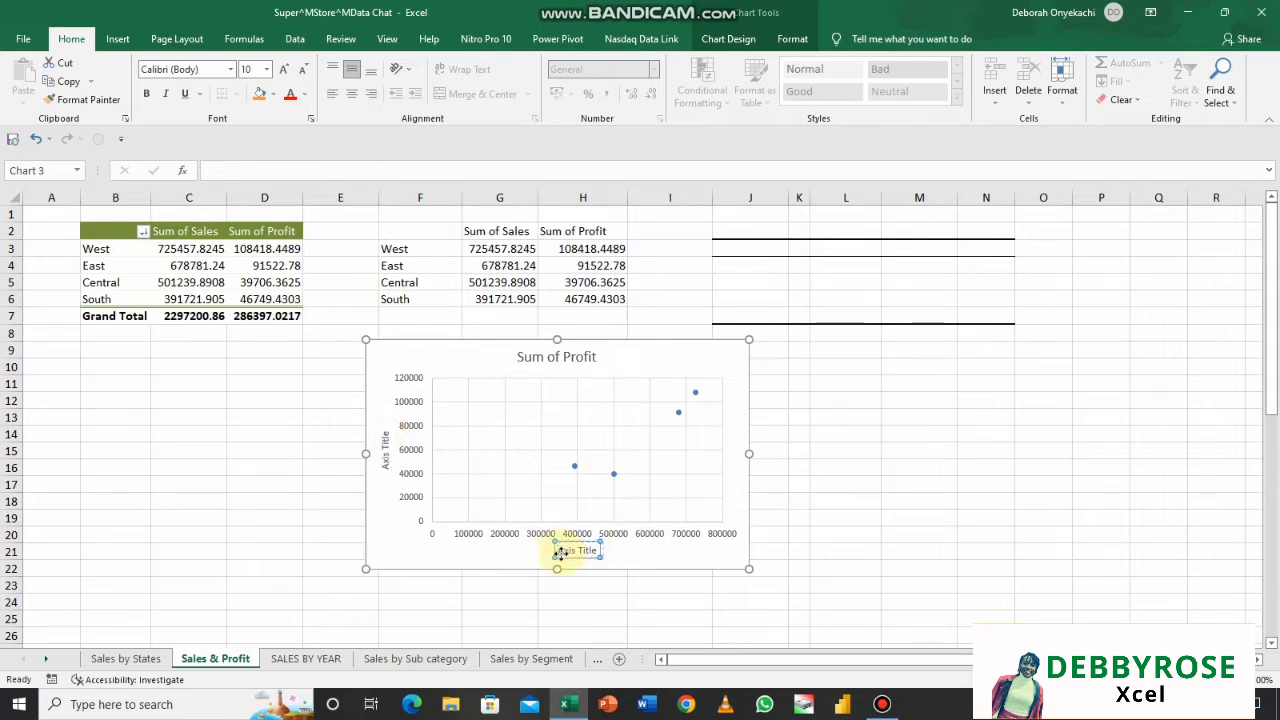
left_click_drag(558, 553, 604, 552)
key("BackSpace")
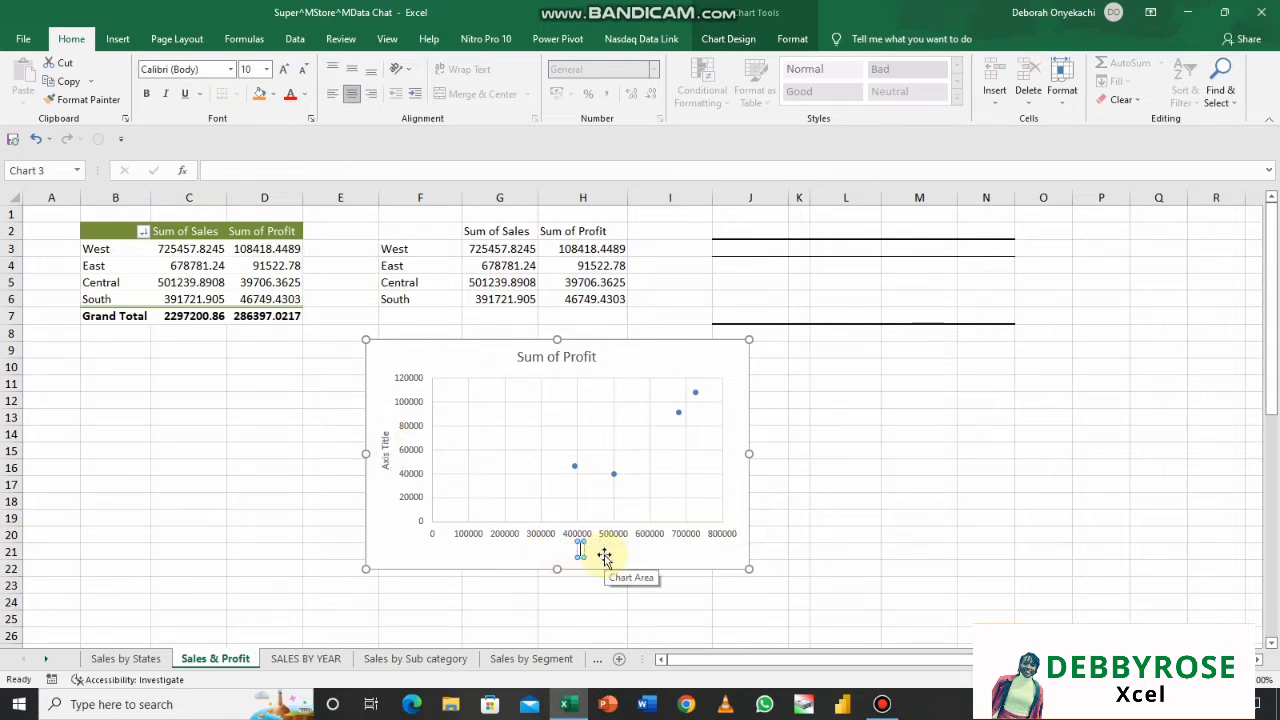
type("Sales")
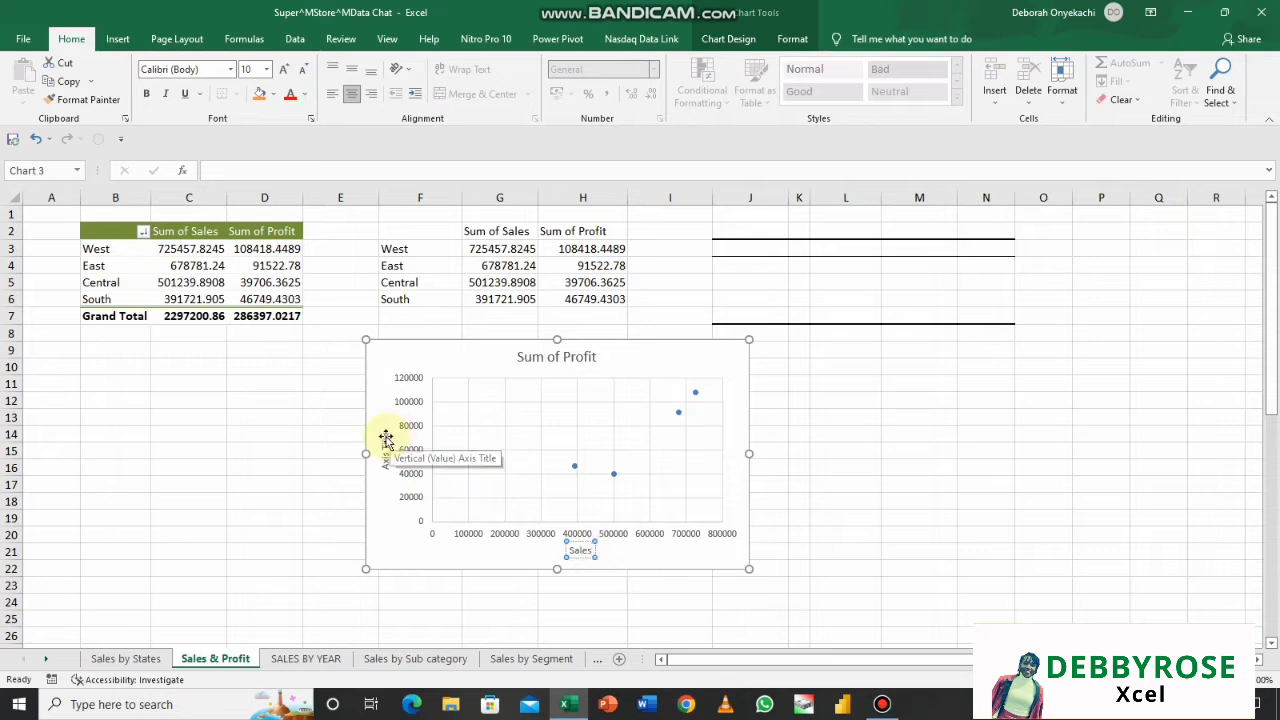
- Rename the scatter chart's vertical axis title as Profit
double_click(385, 440)
left_click_drag(387, 433, 384, 466)
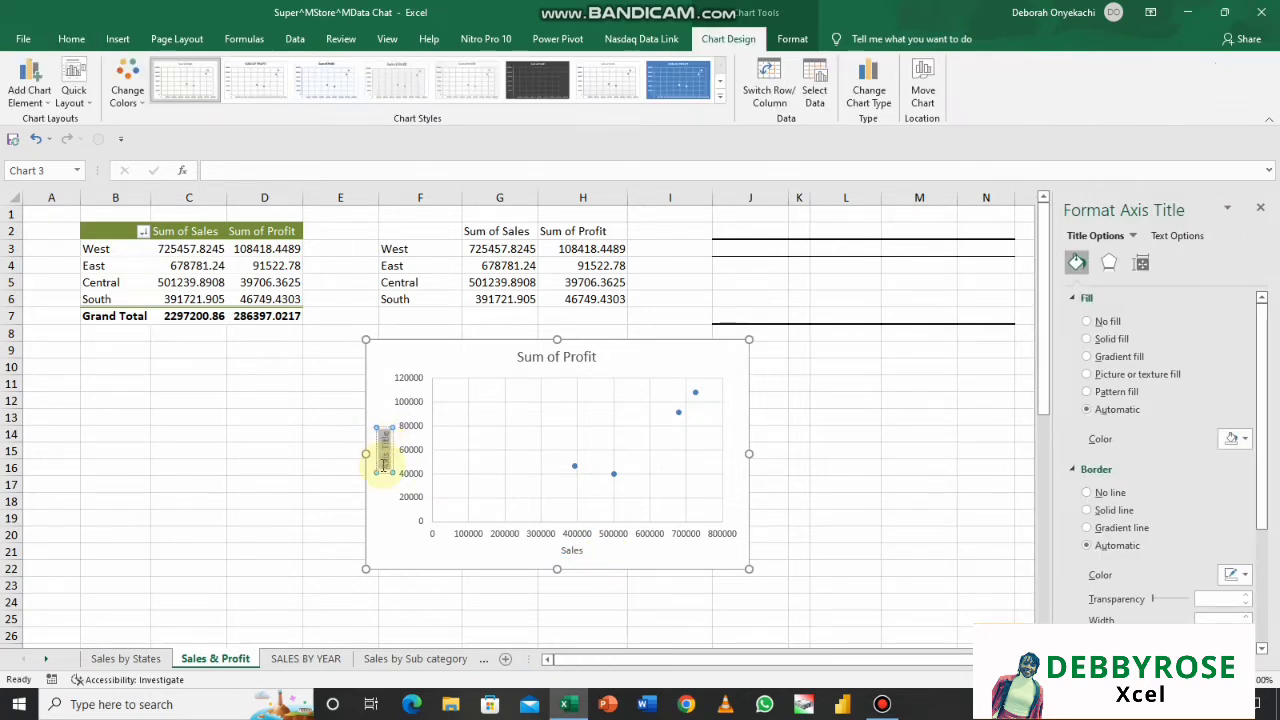
key("BackSpace")
type("Profit")
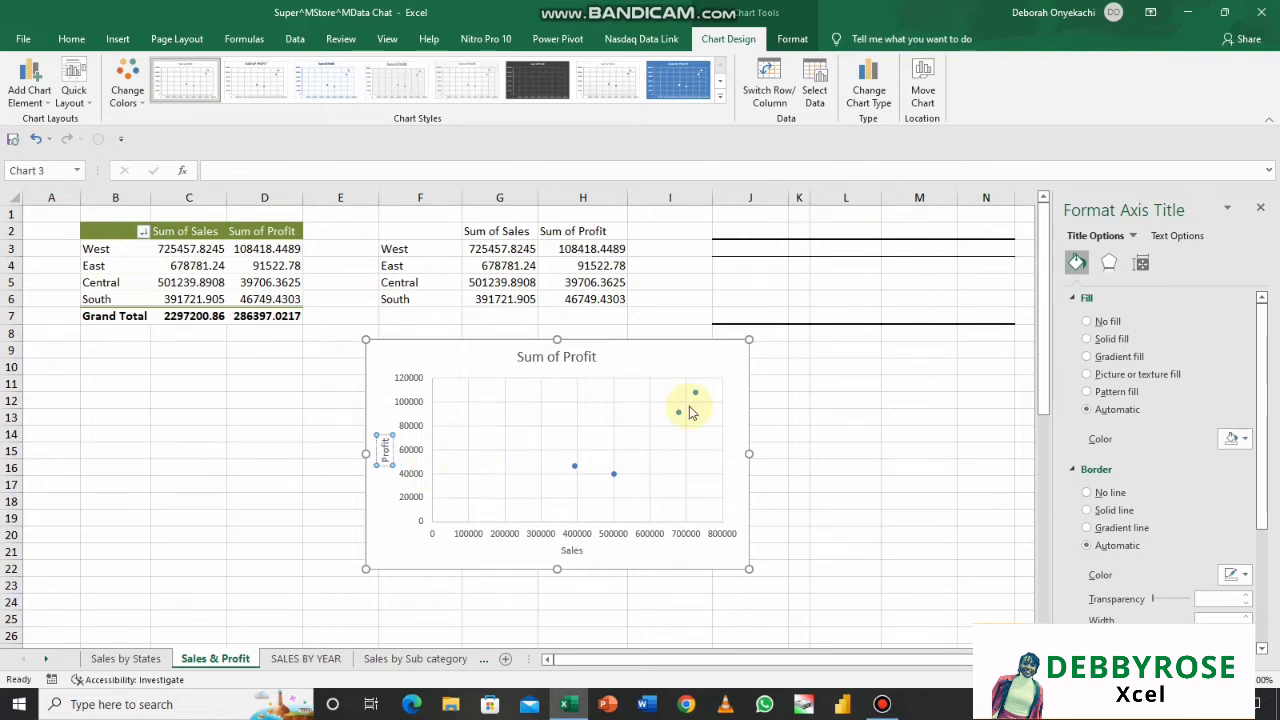
- Add a trendline to the sales versus profit scatter chart, leaving the legend off
left_click(777, 372)
left_click(582, 466)
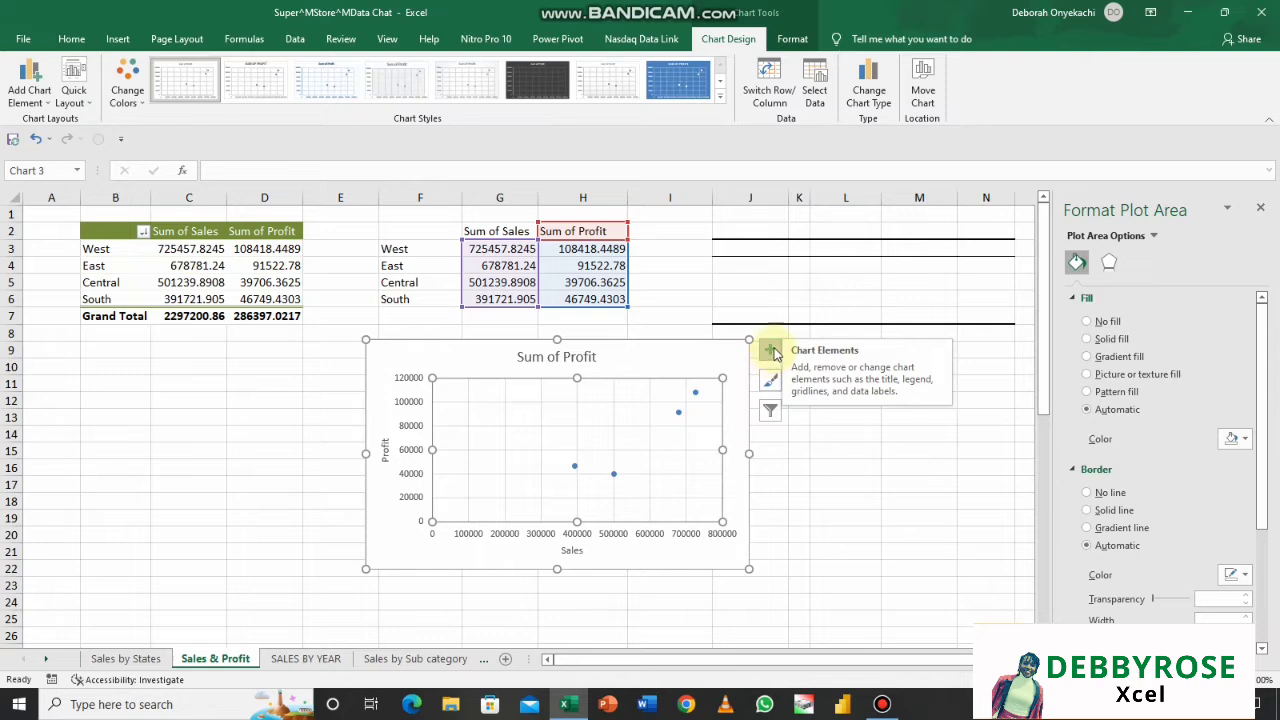
left_click(771, 350)
left_click(810, 466)
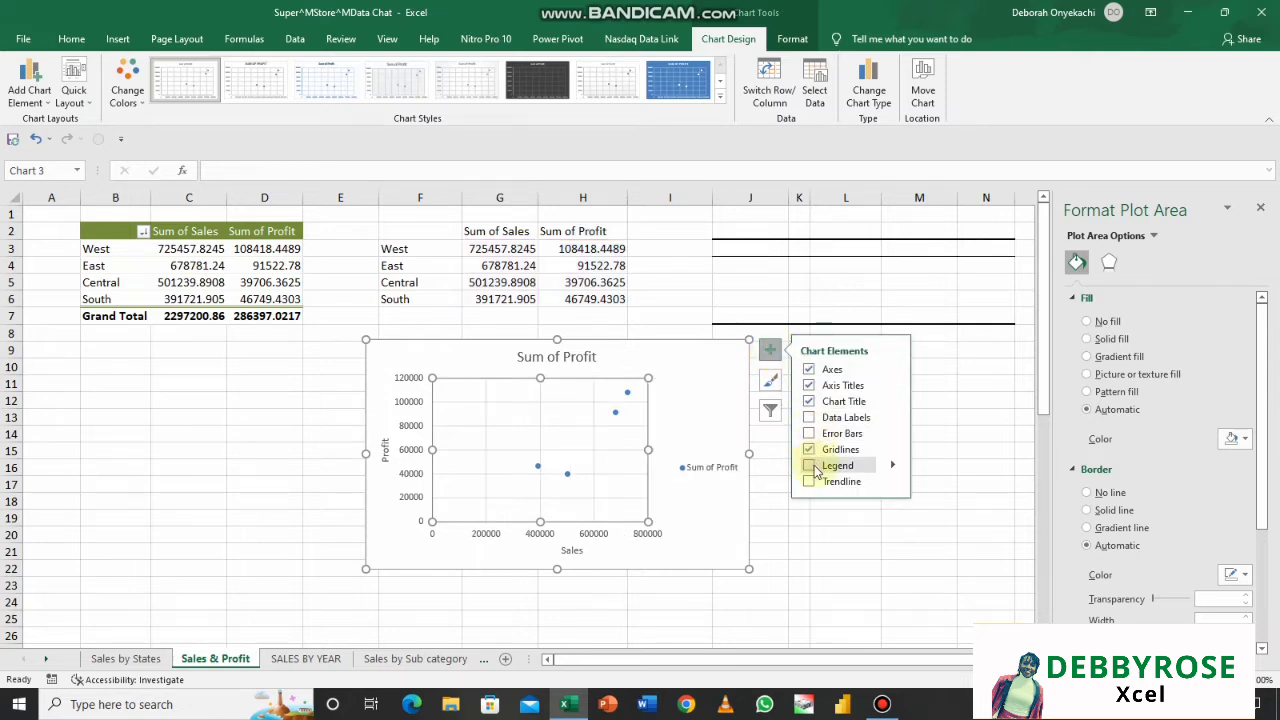
left_click(809, 482)
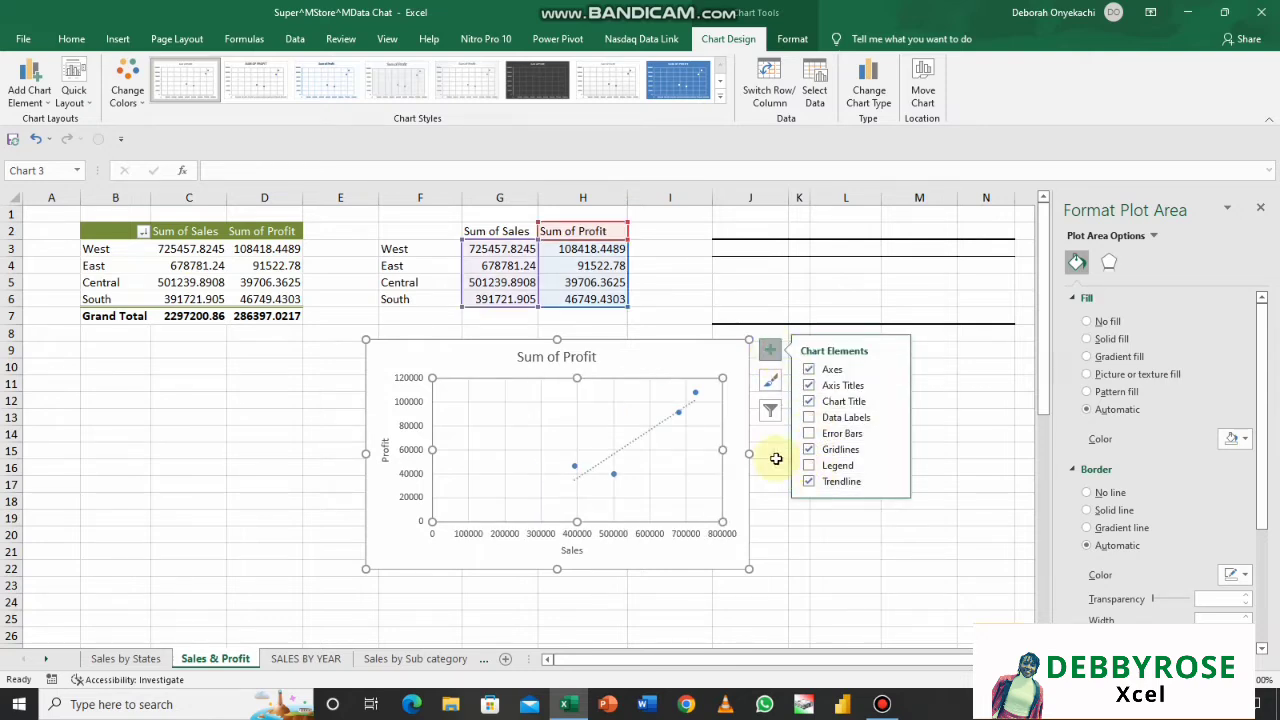
left_click(803, 512)
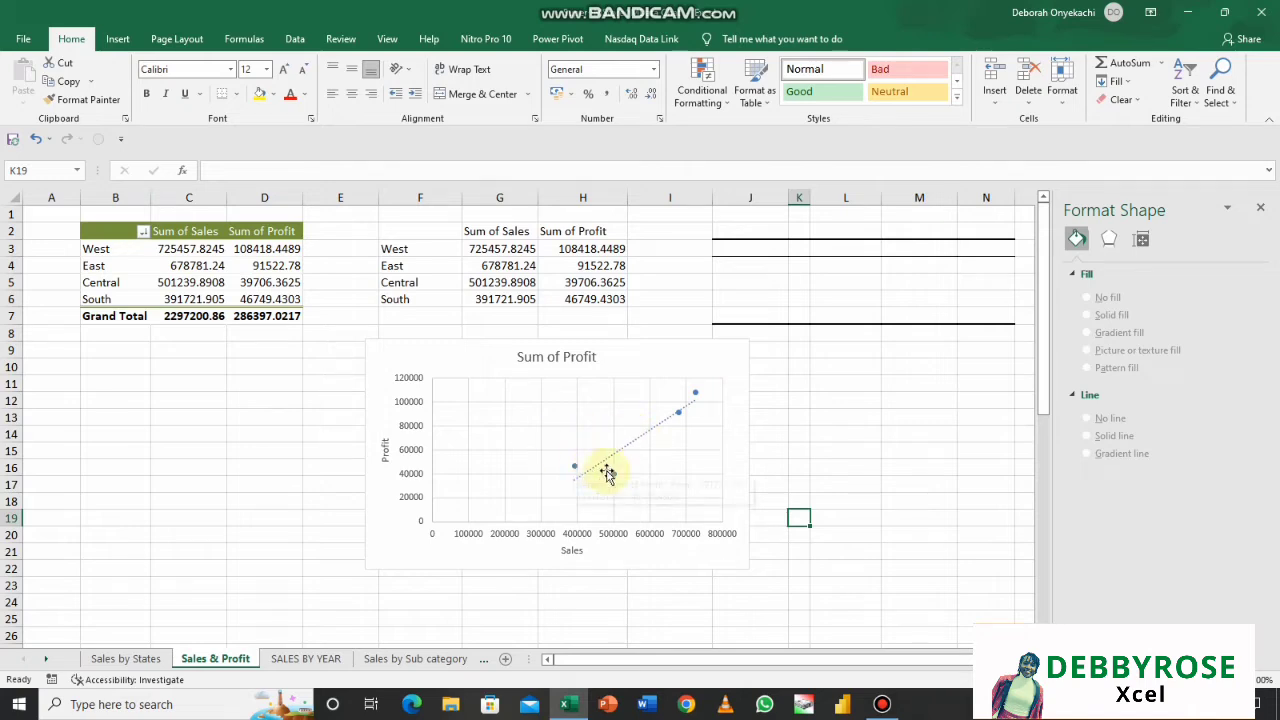
- Display the linear trendline's equation on the scatter chart and move it above the plot area, beside the chart title
mouse_move(614, 481)
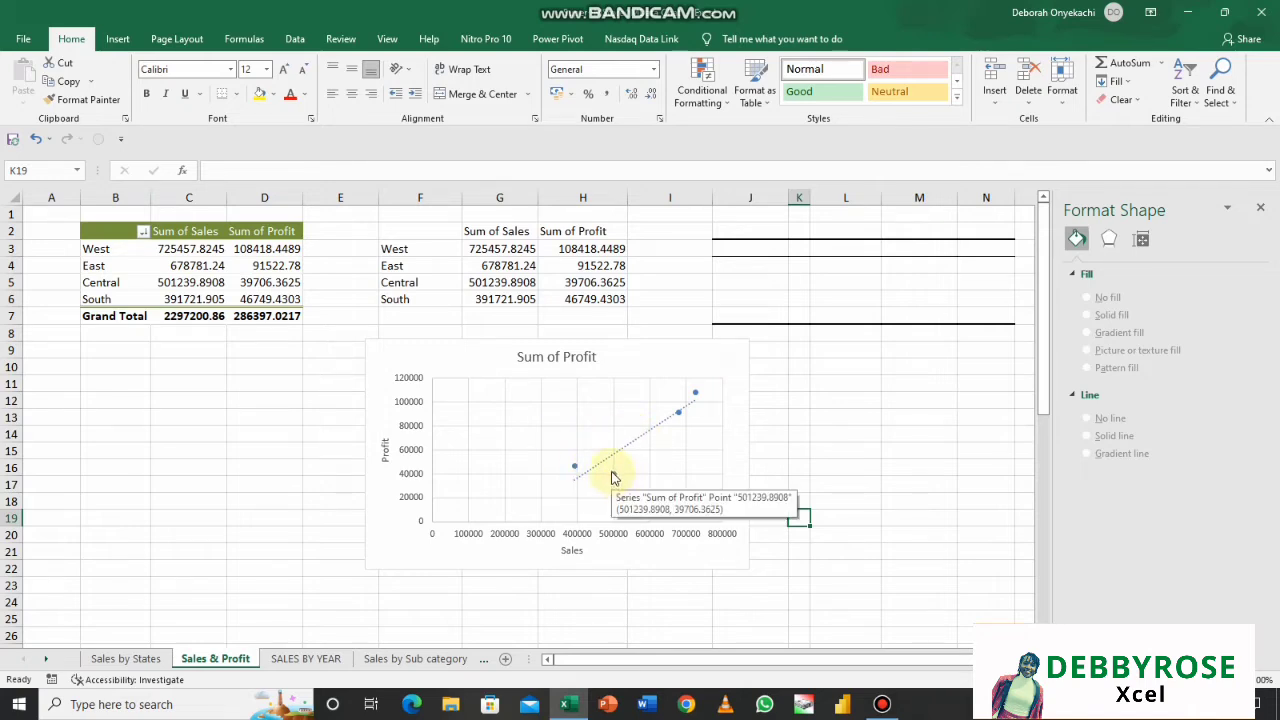
double_click(616, 476)
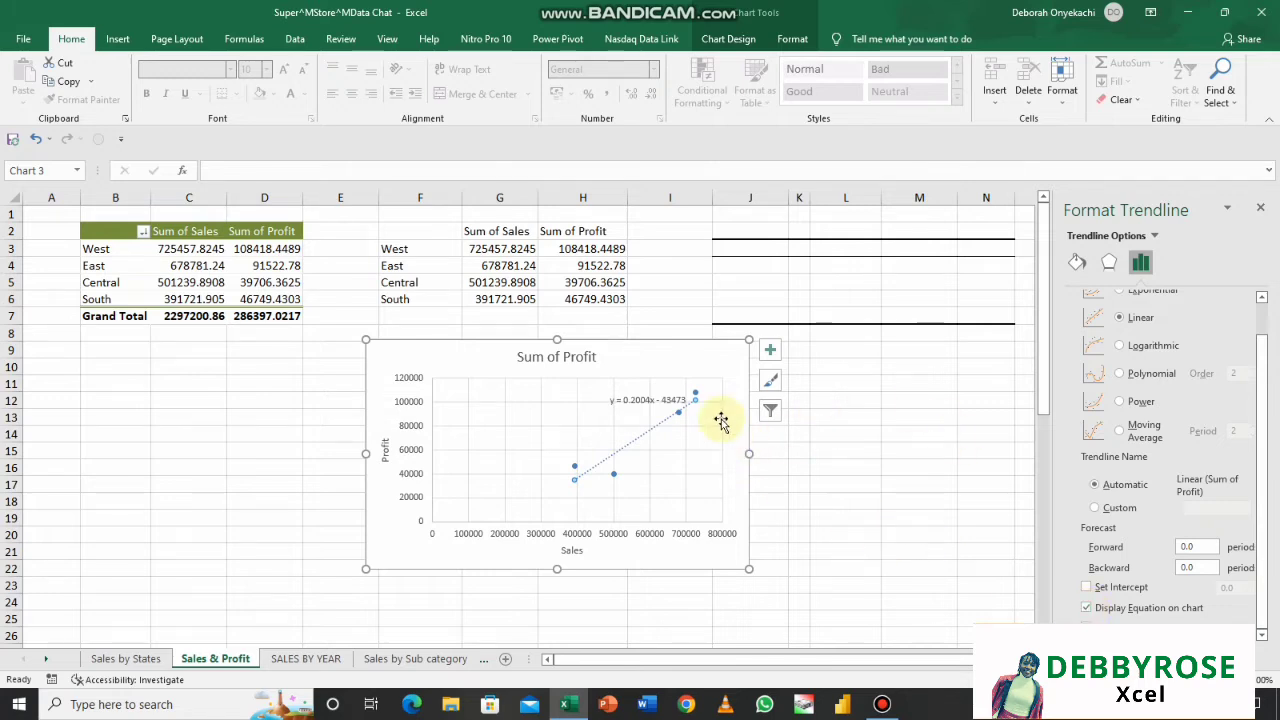
left_click(662, 404)
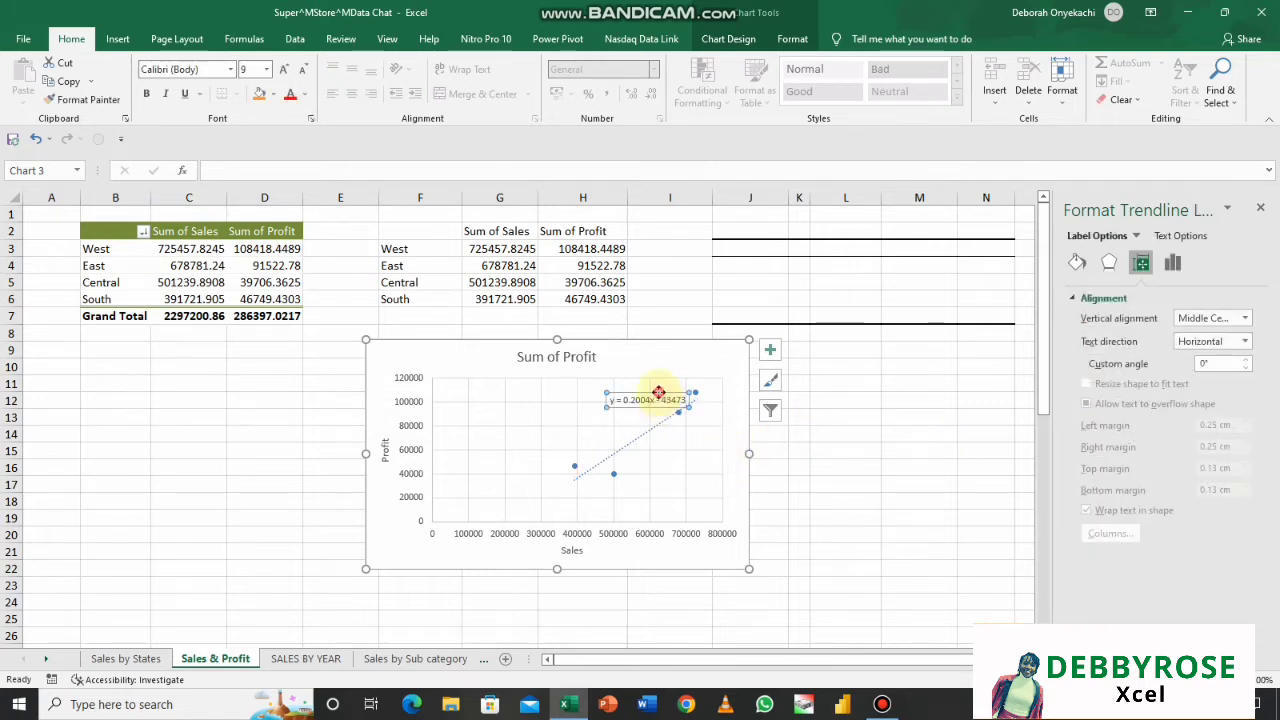
left_click_drag(659, 392, 679, 355)
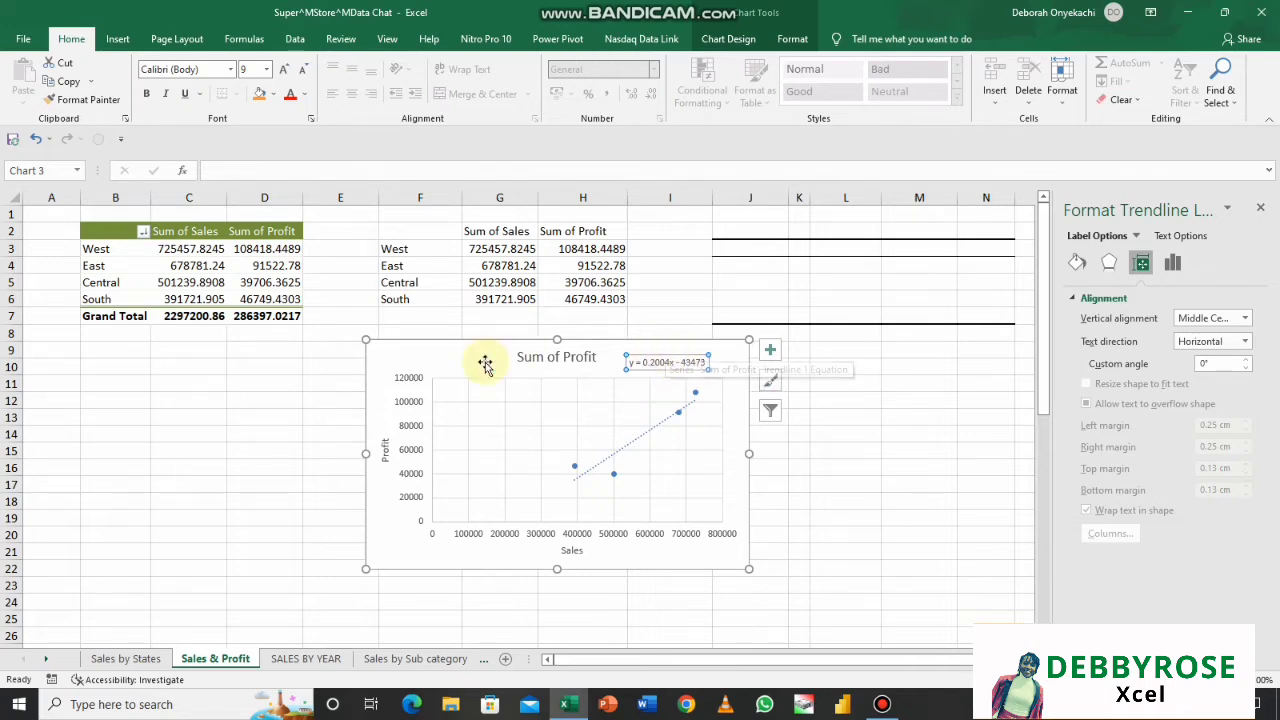
mouse_move(650, 3)
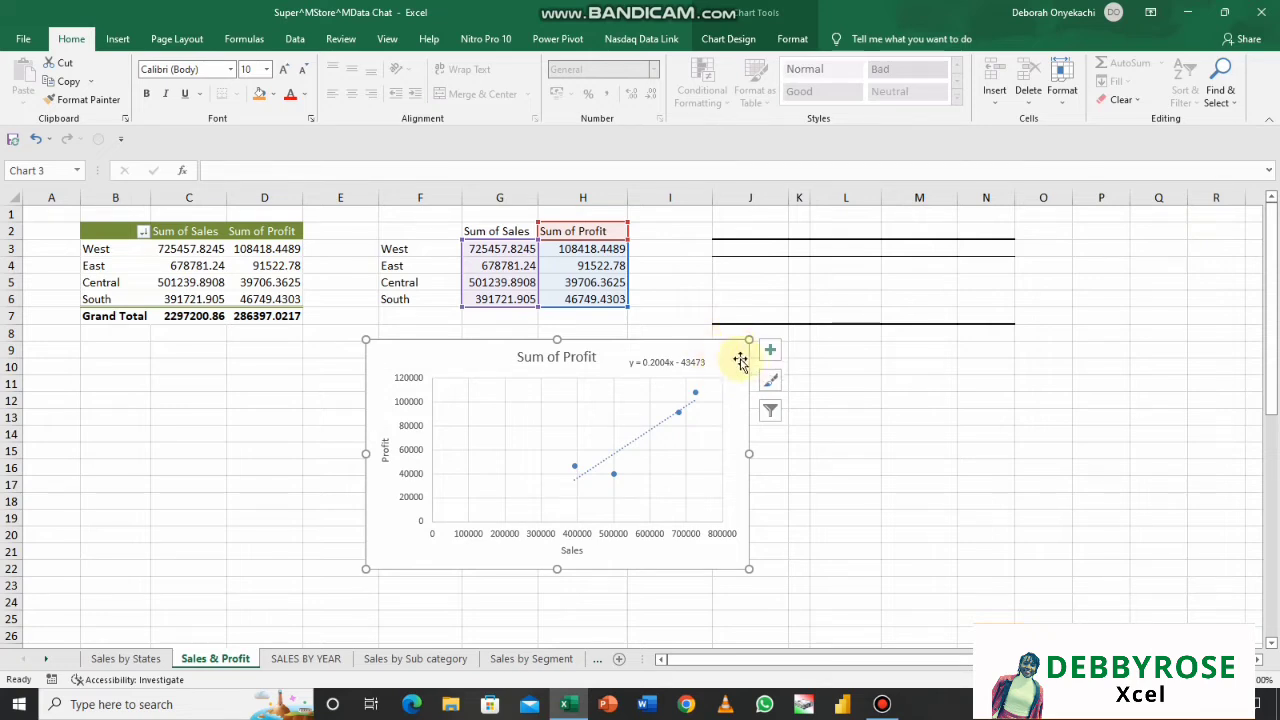
left_click(735, 42)
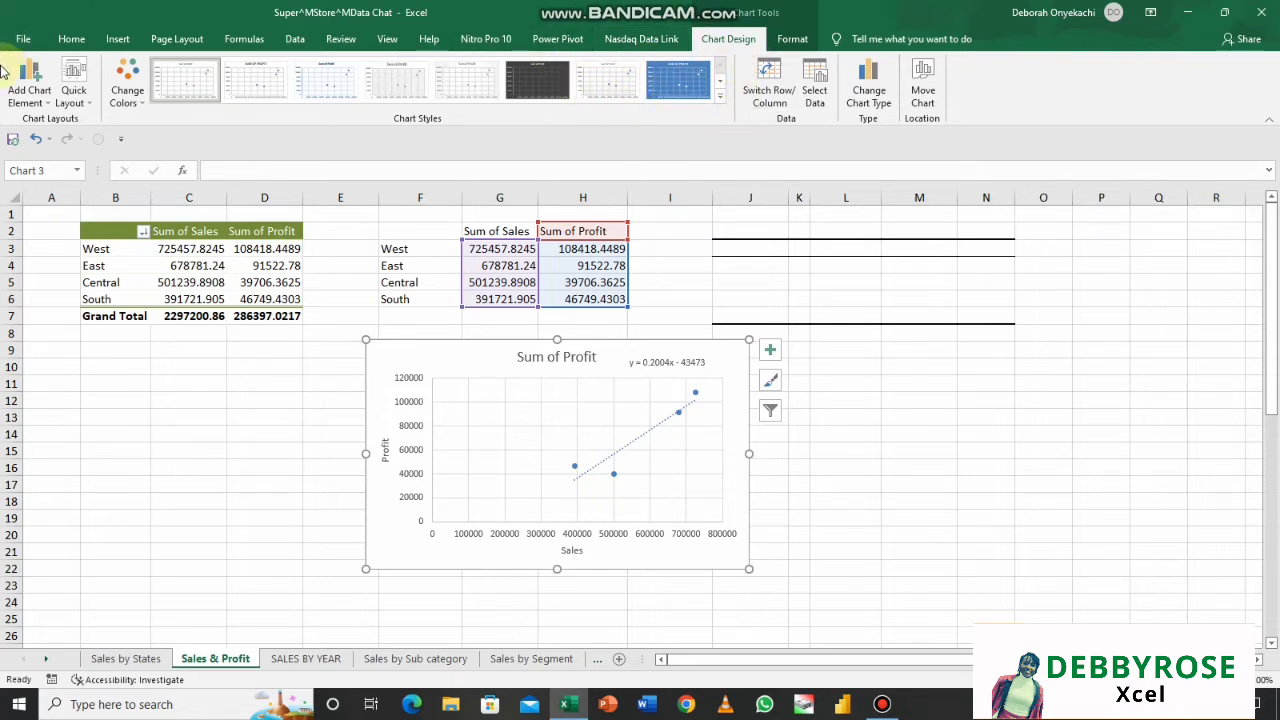
right_click(736, 367)
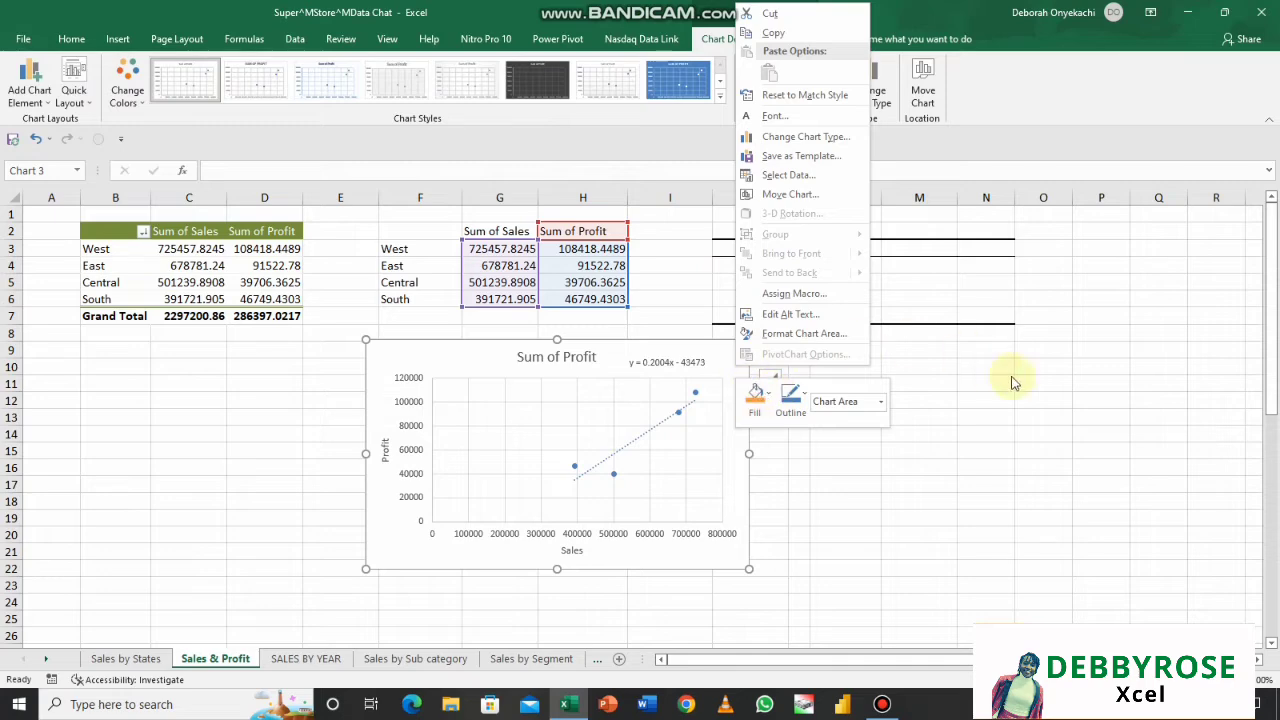
key("Escape")
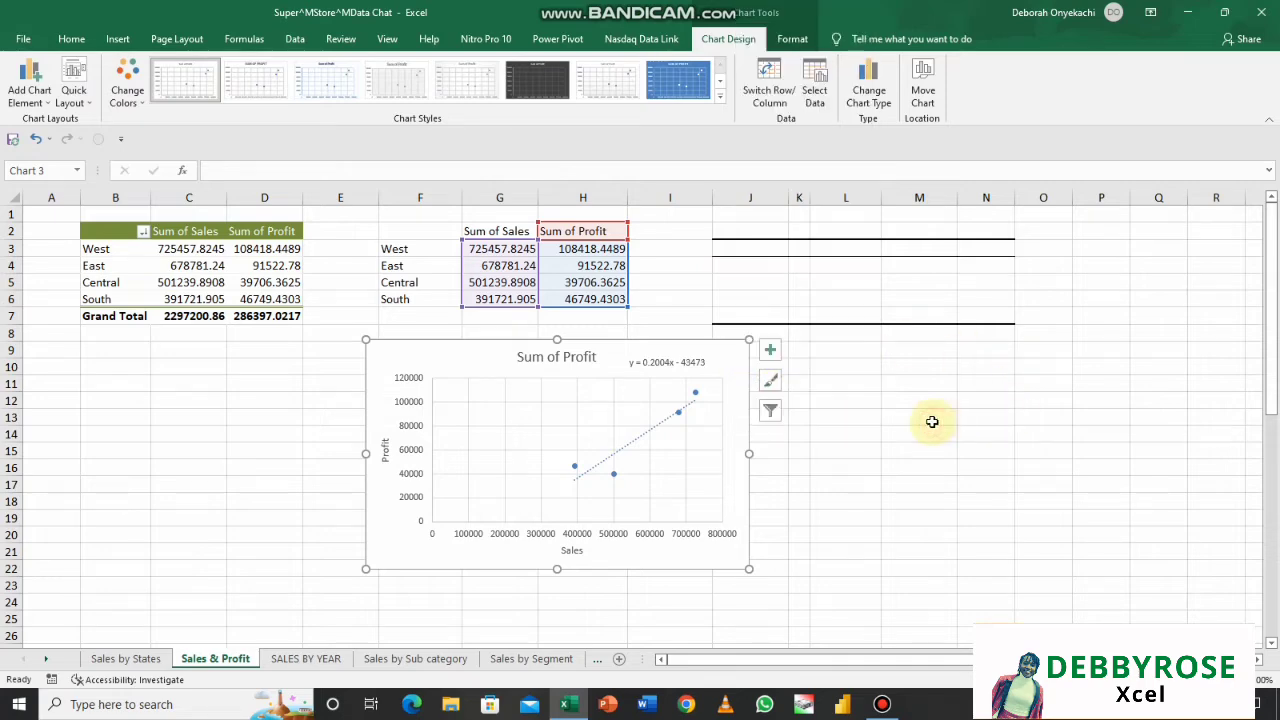
- Delete the existing TOTAL SALES BY YEAR funnel chart from the SALES BY YEAR sheet
left_click(306, 659)
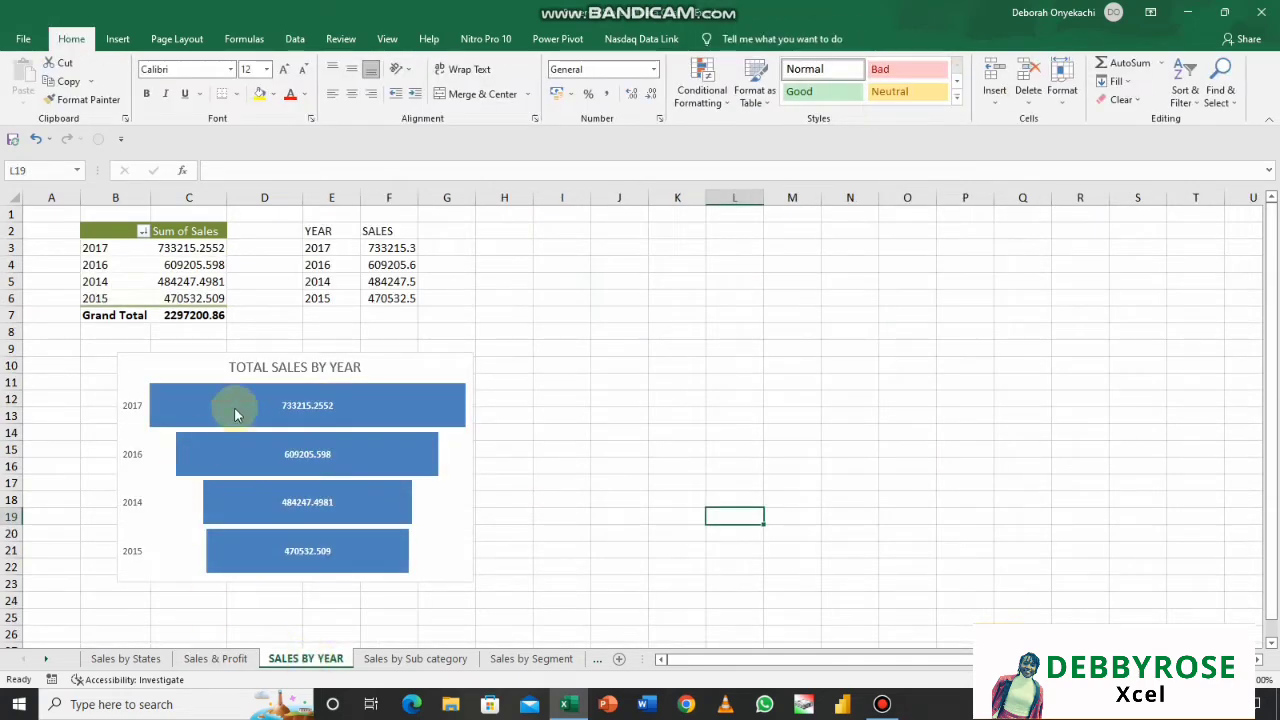
left_click_drag(389, 369, 577, 360)
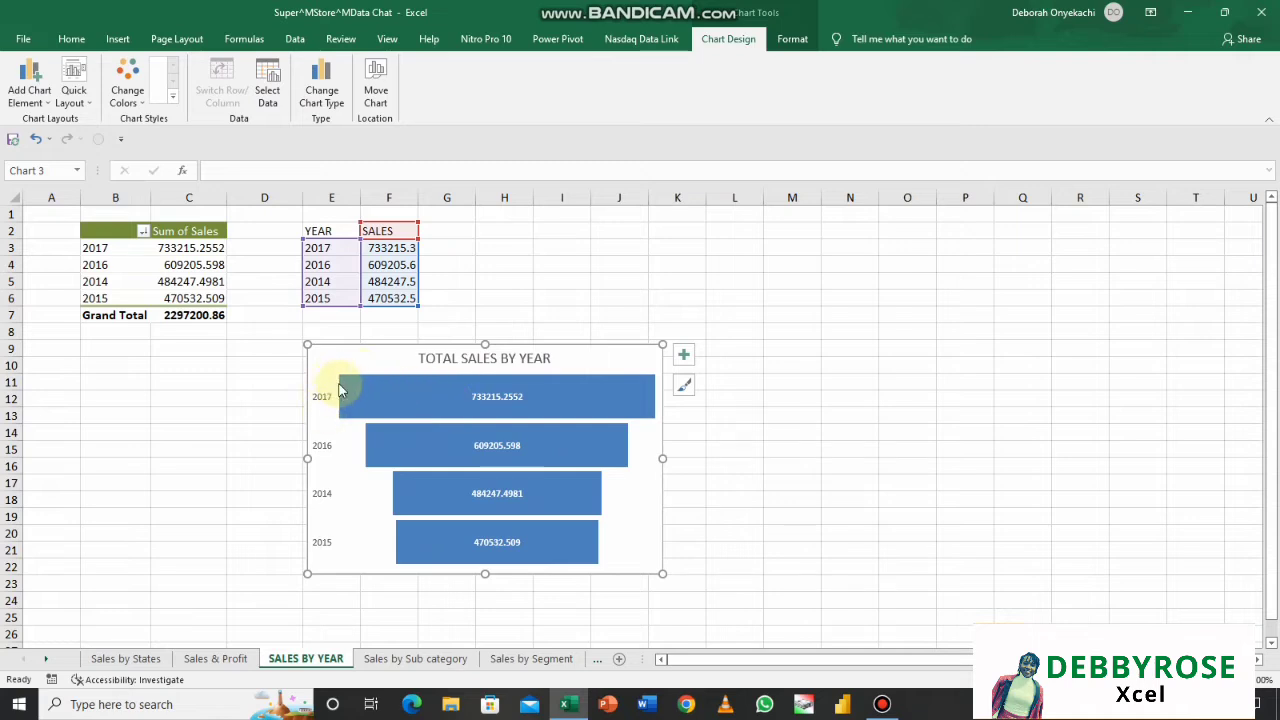
mouse_move(340, 390)
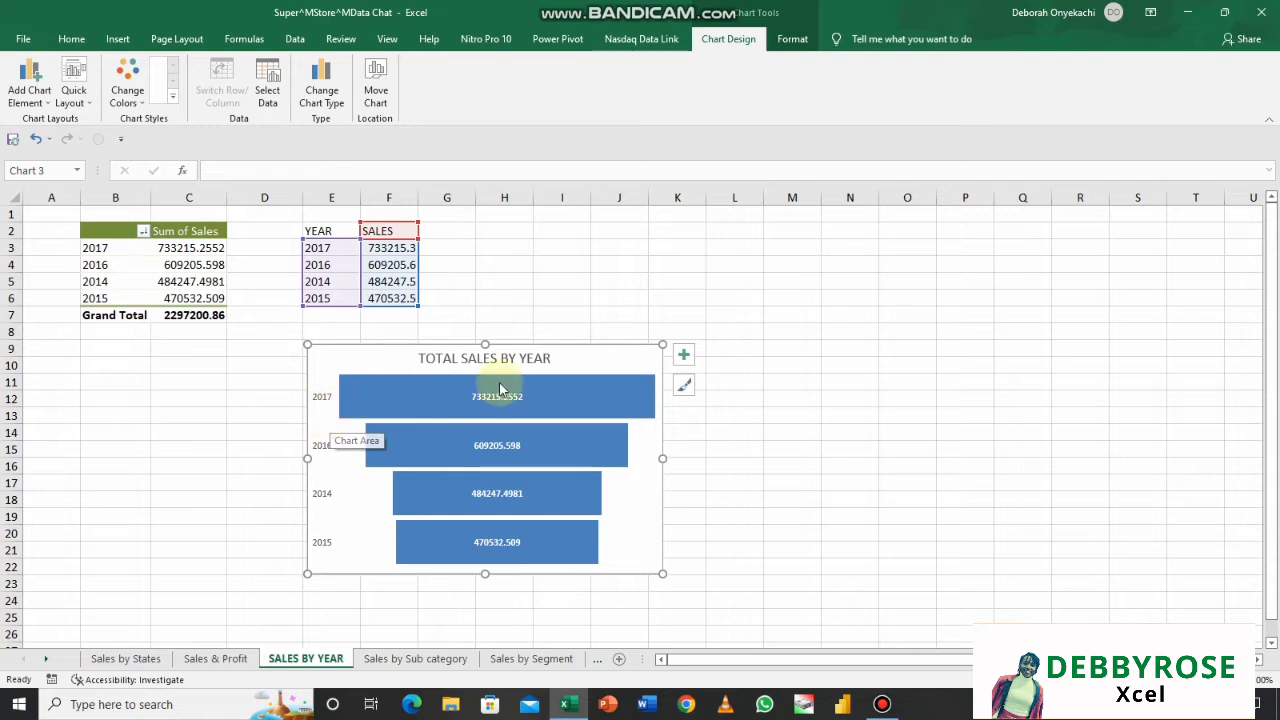
mouse_move(485, 398)
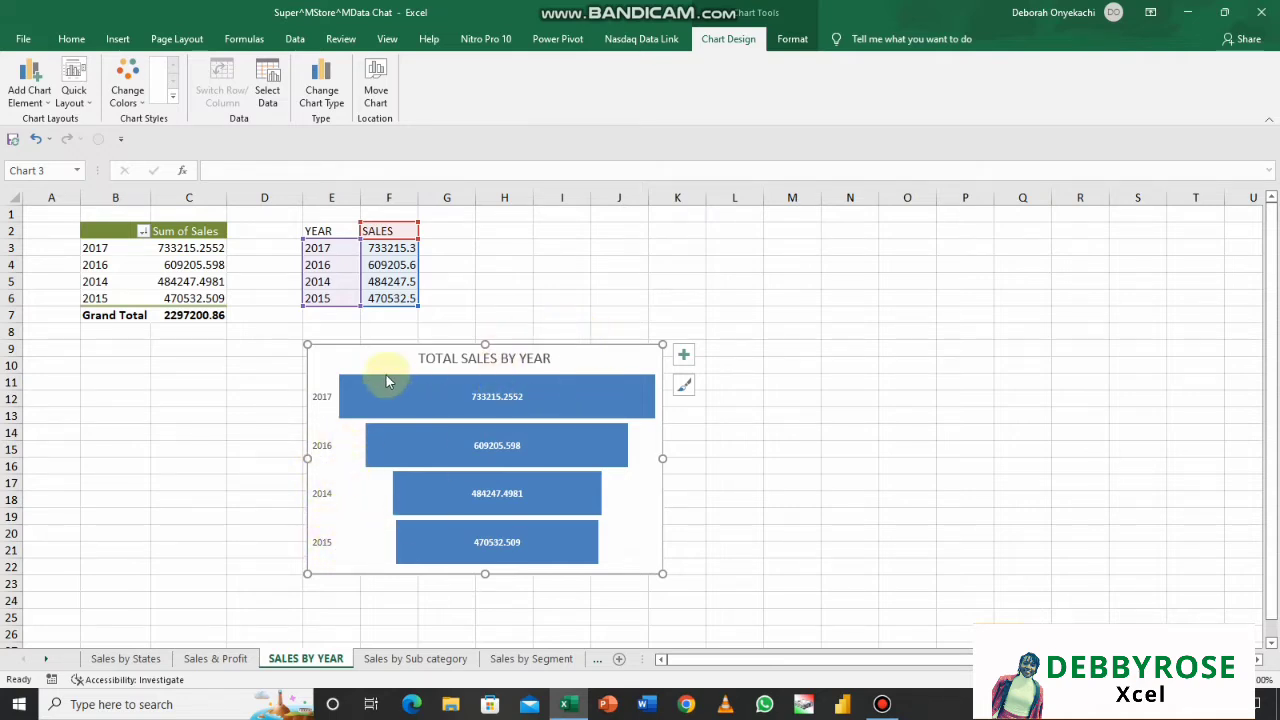
mouse_move(556, 404)
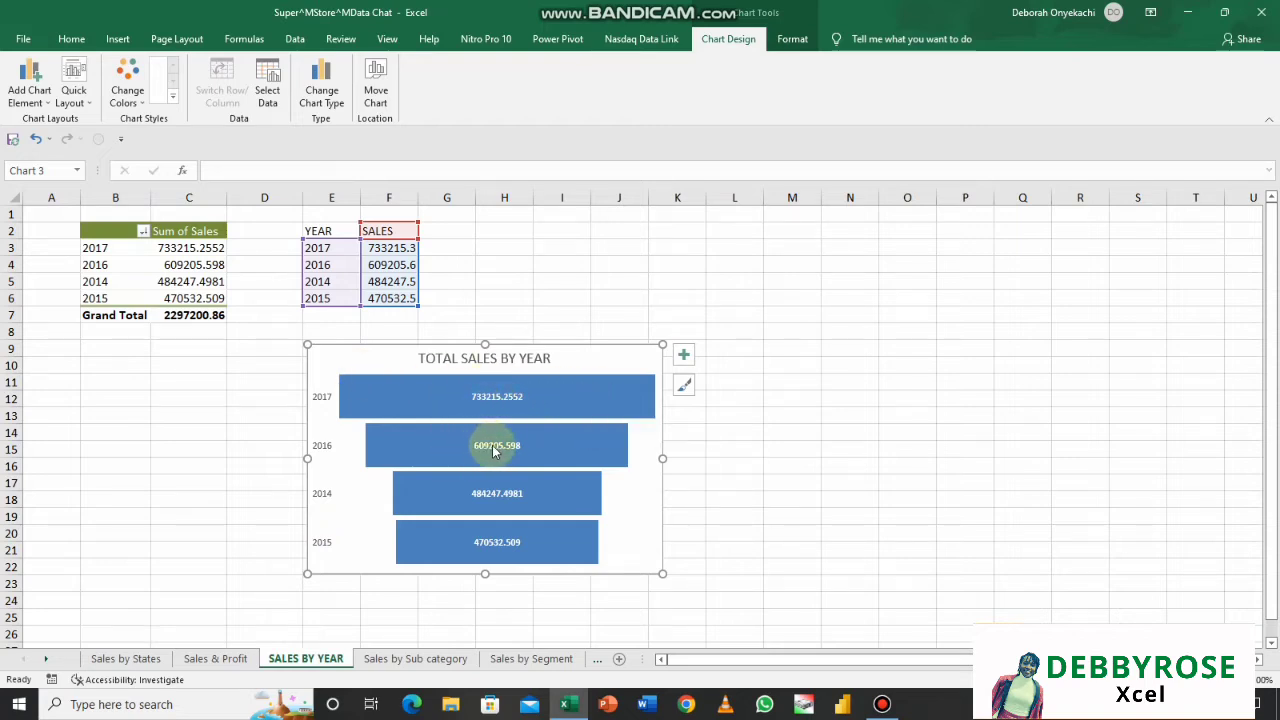
left_click(632, 281)
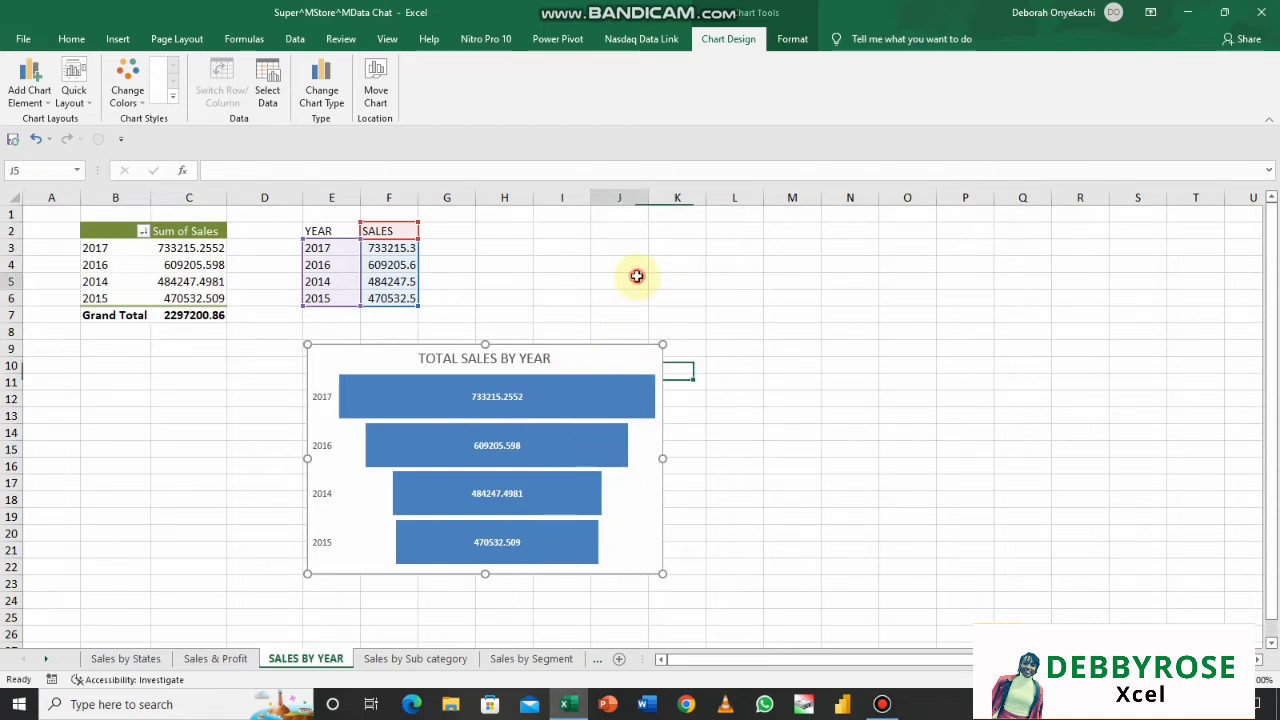
left_click(563, 355)
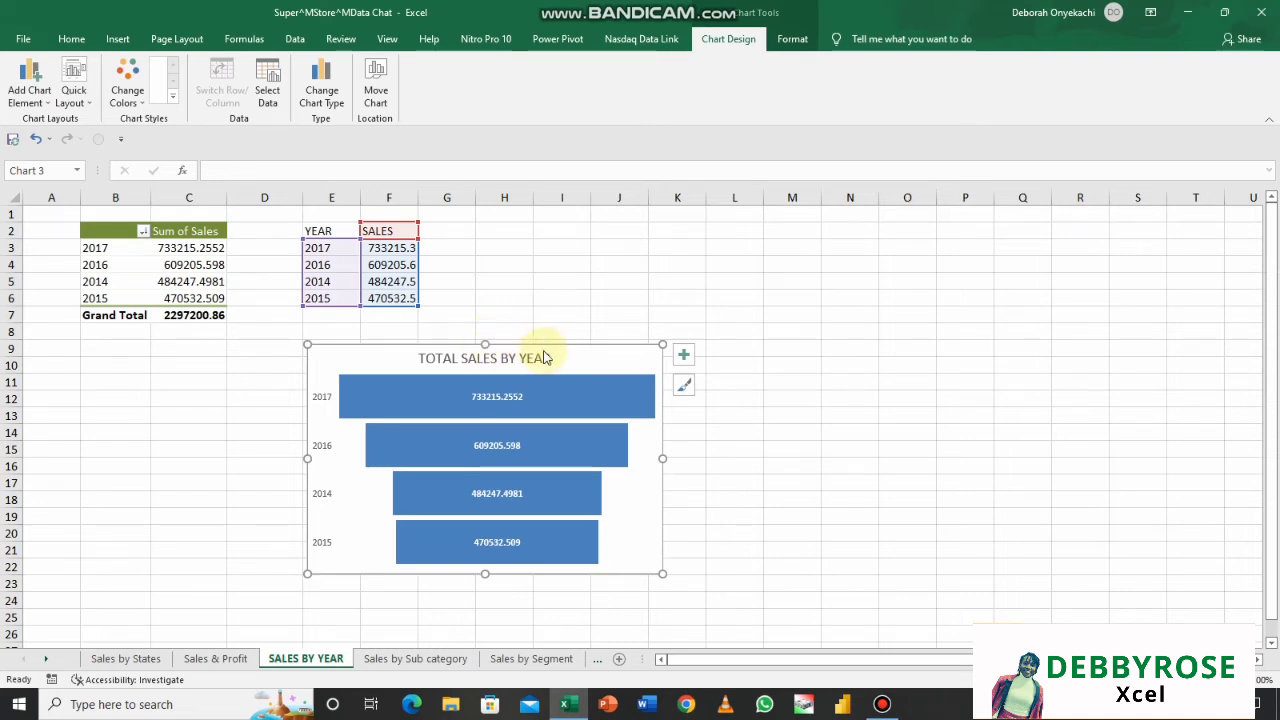
left_click_drag(588, 352, 515, 371)
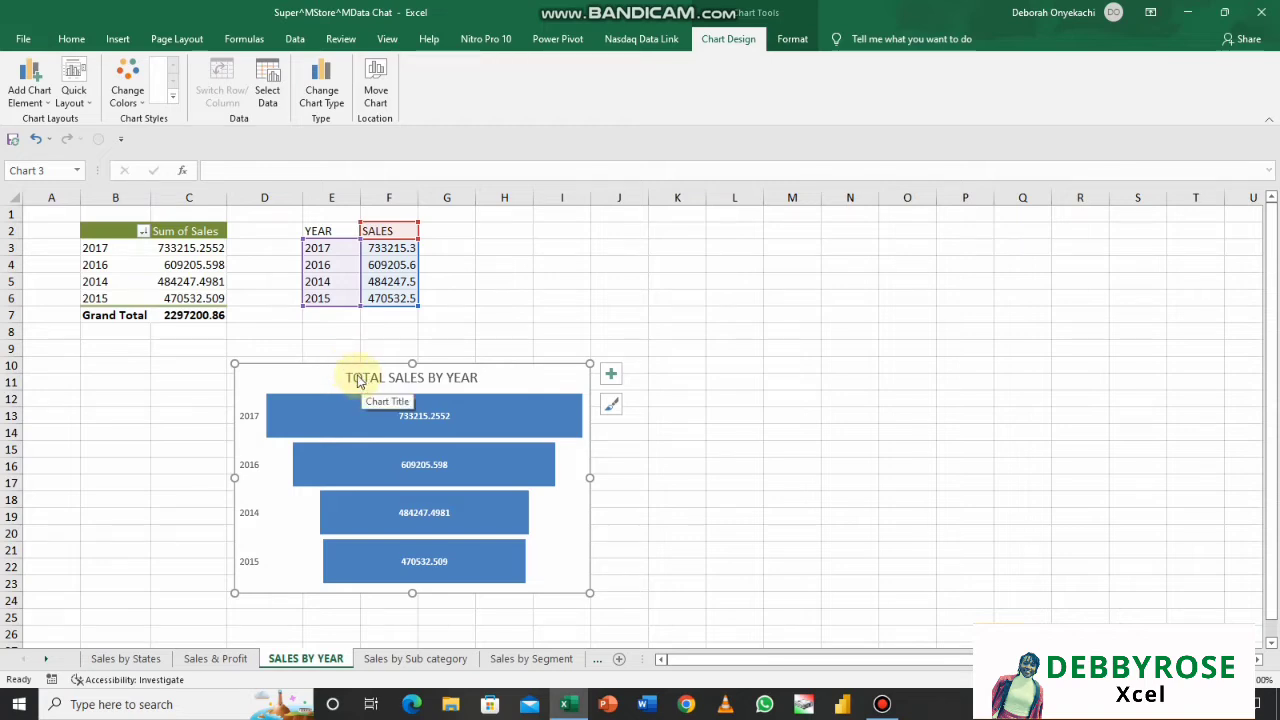
key("Delete")
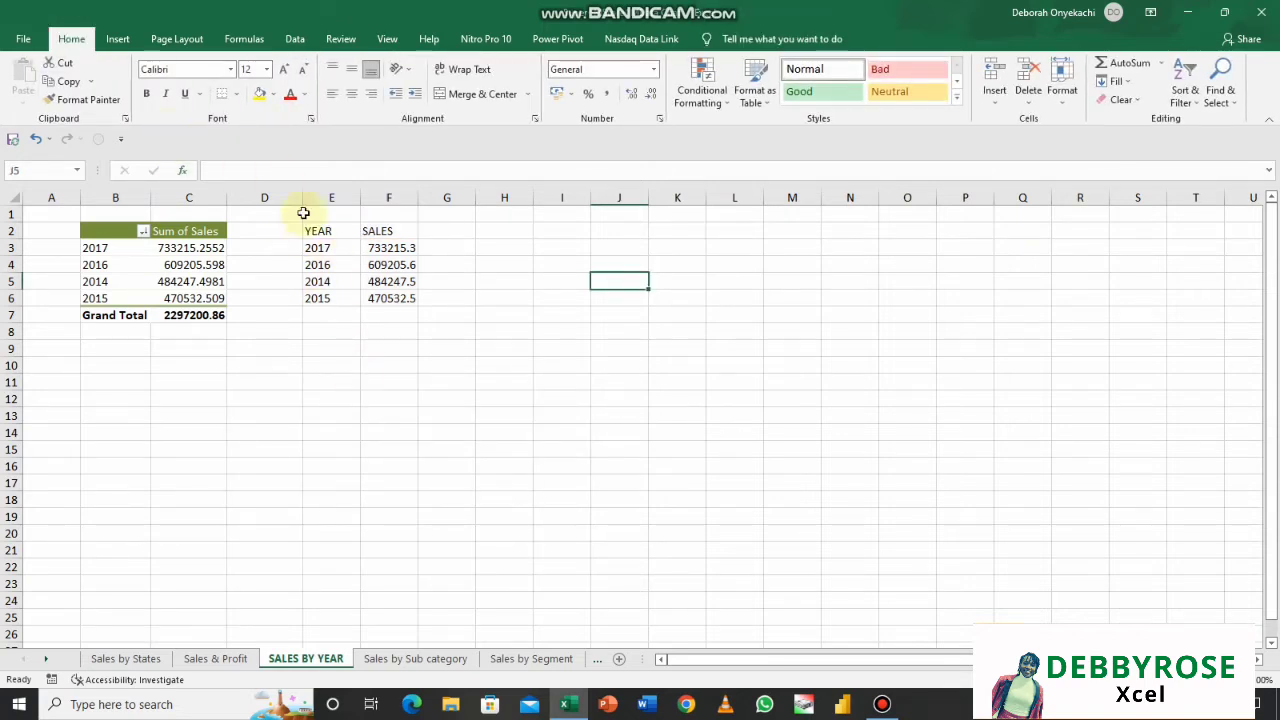
- Insert a Funnel chart from the year and sales range E2:F6
left_click_drag(315, 232, 388, 291)
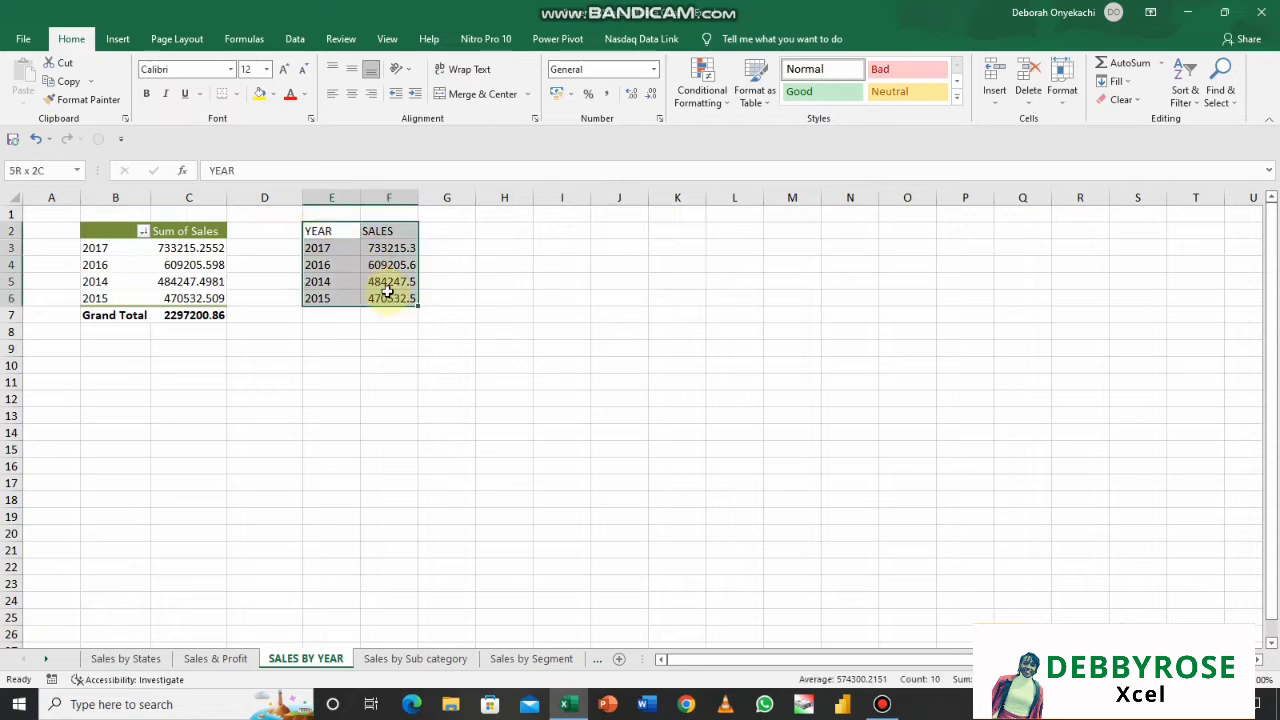
left_click(117, 38)
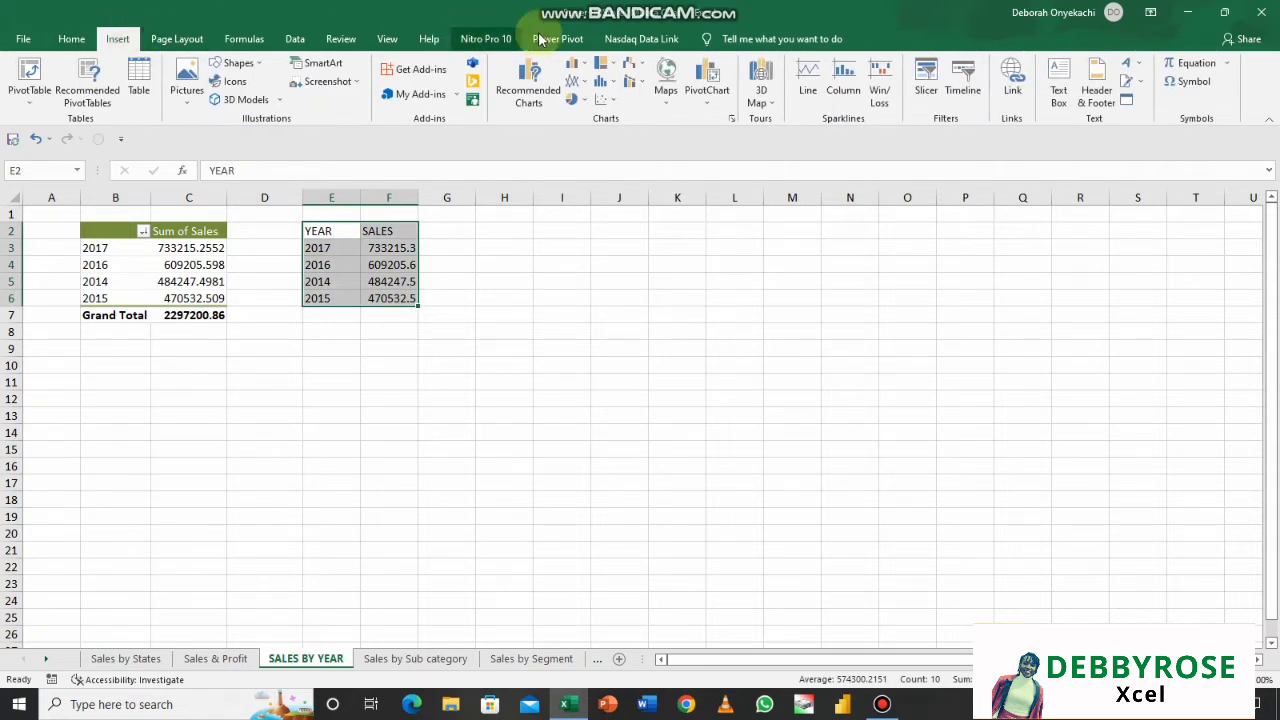
left_click(638, 68)
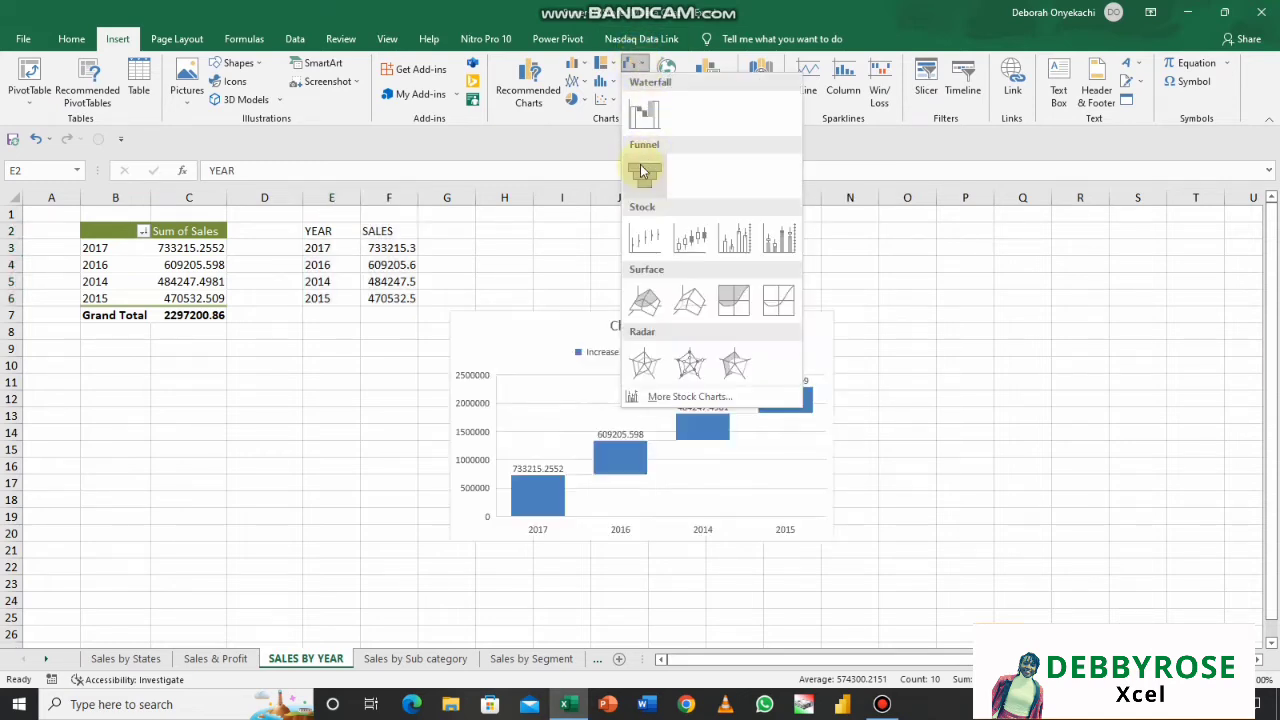
left_click(641, 171)
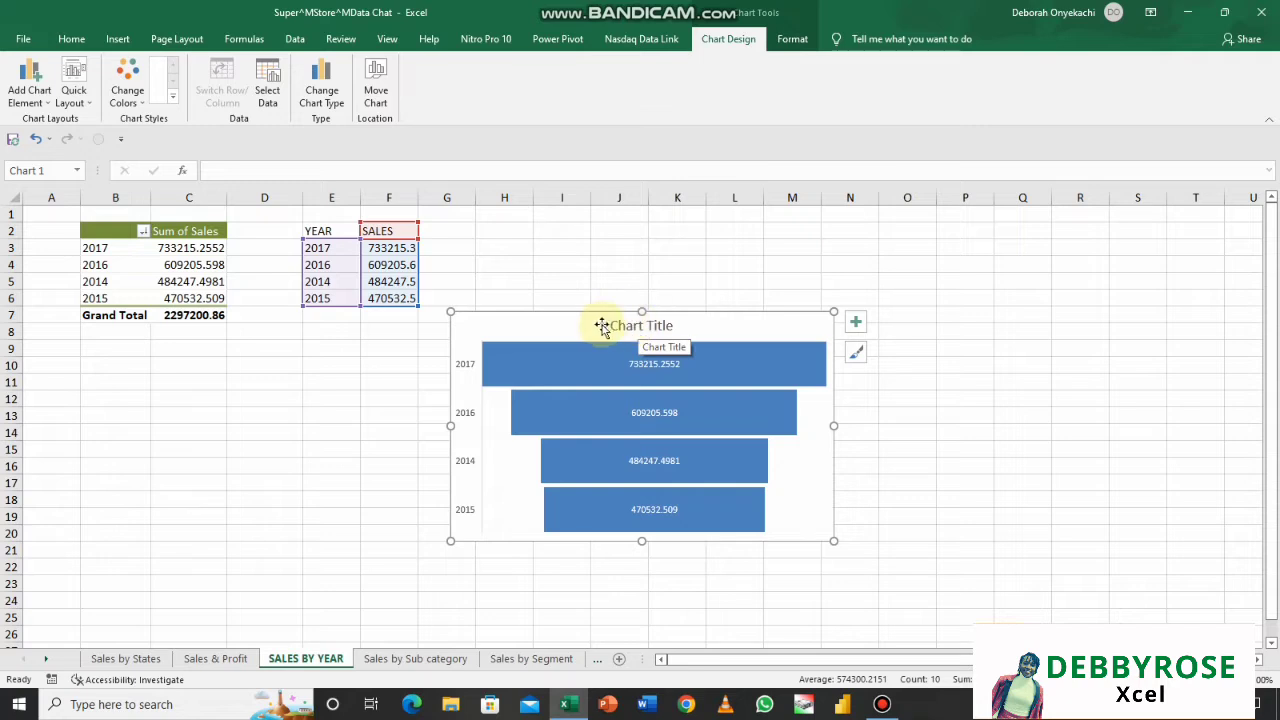
- Change the funnel chart's title to Sales by Year
left_click(673, 327)
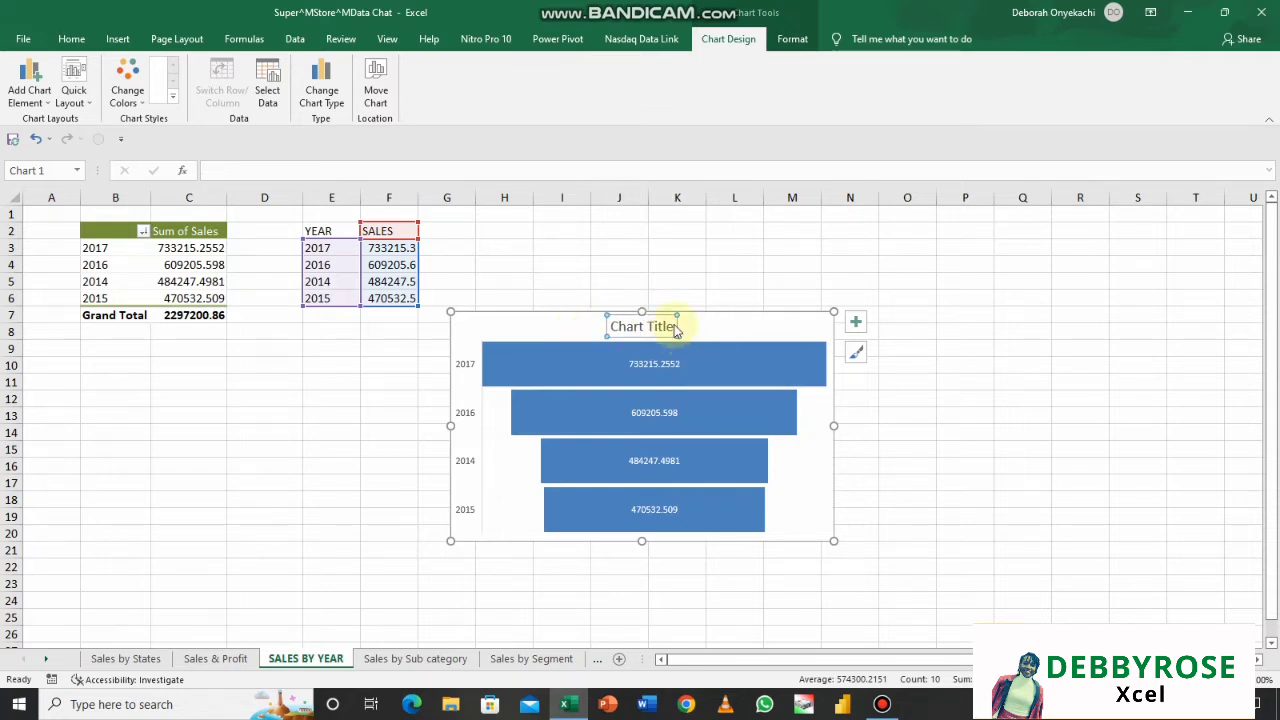
left_click_drag(670, 326, 619, 326)
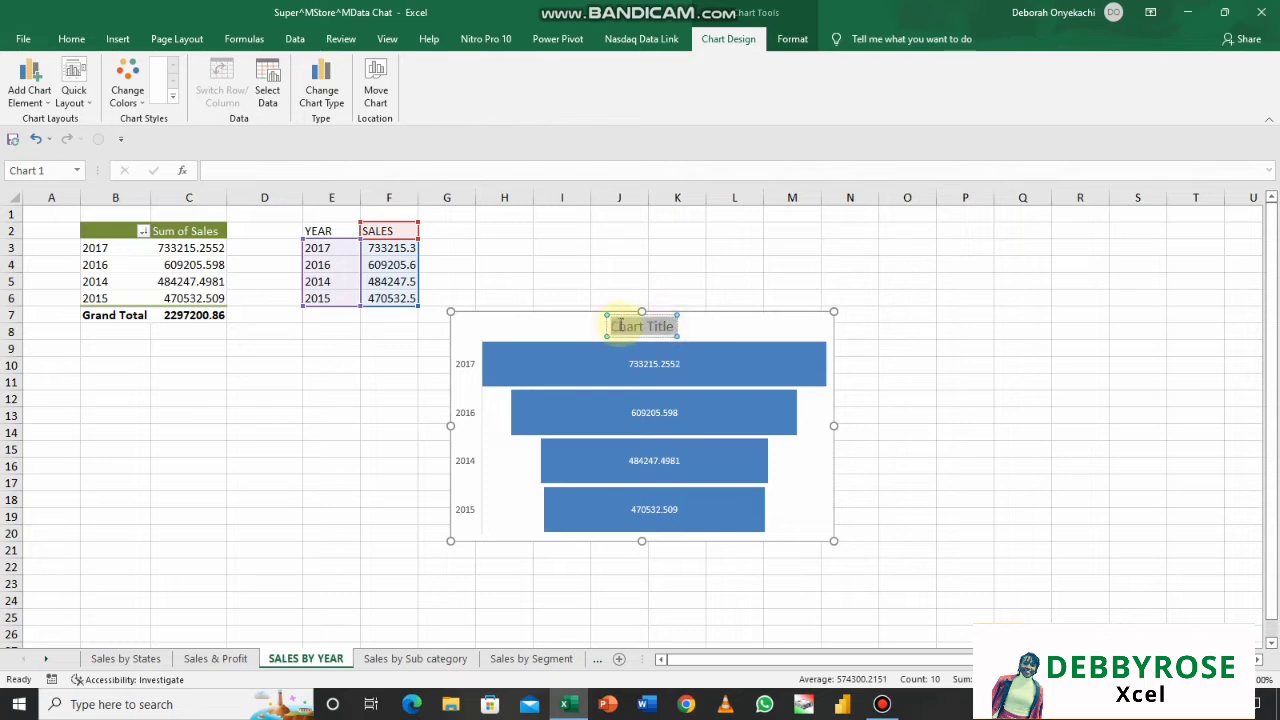
type("Sales b")
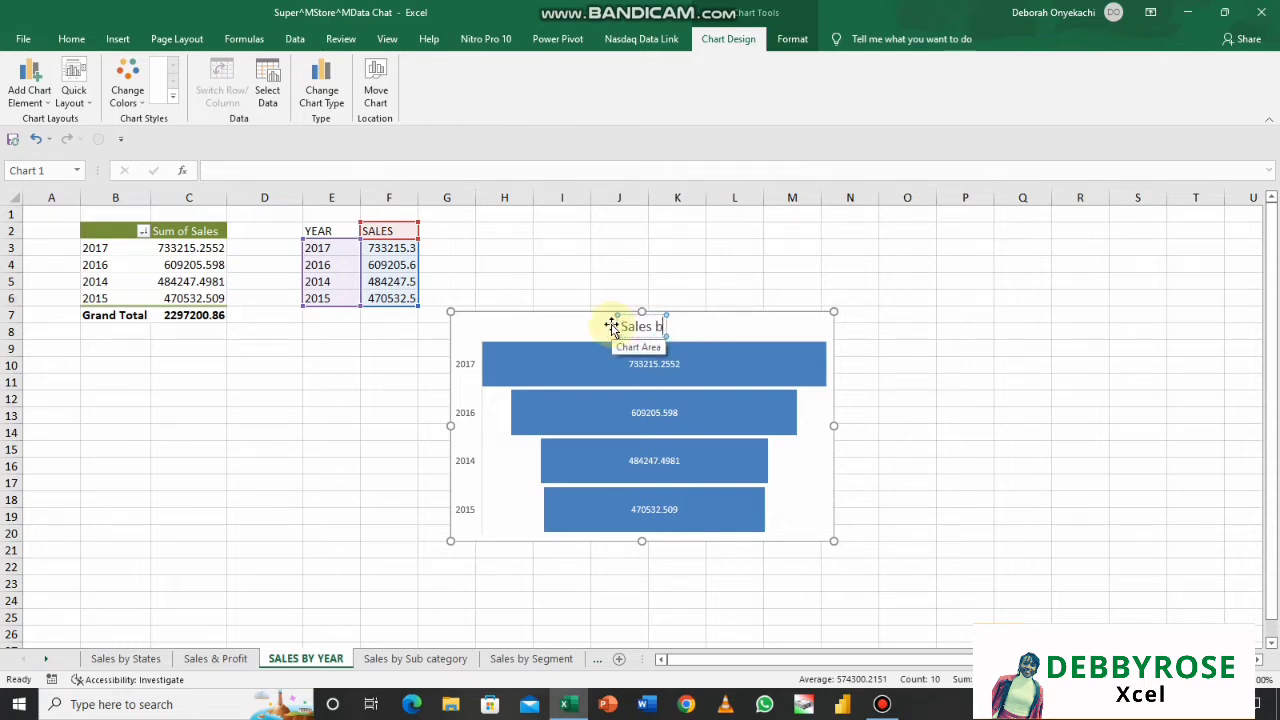
type("y Year")
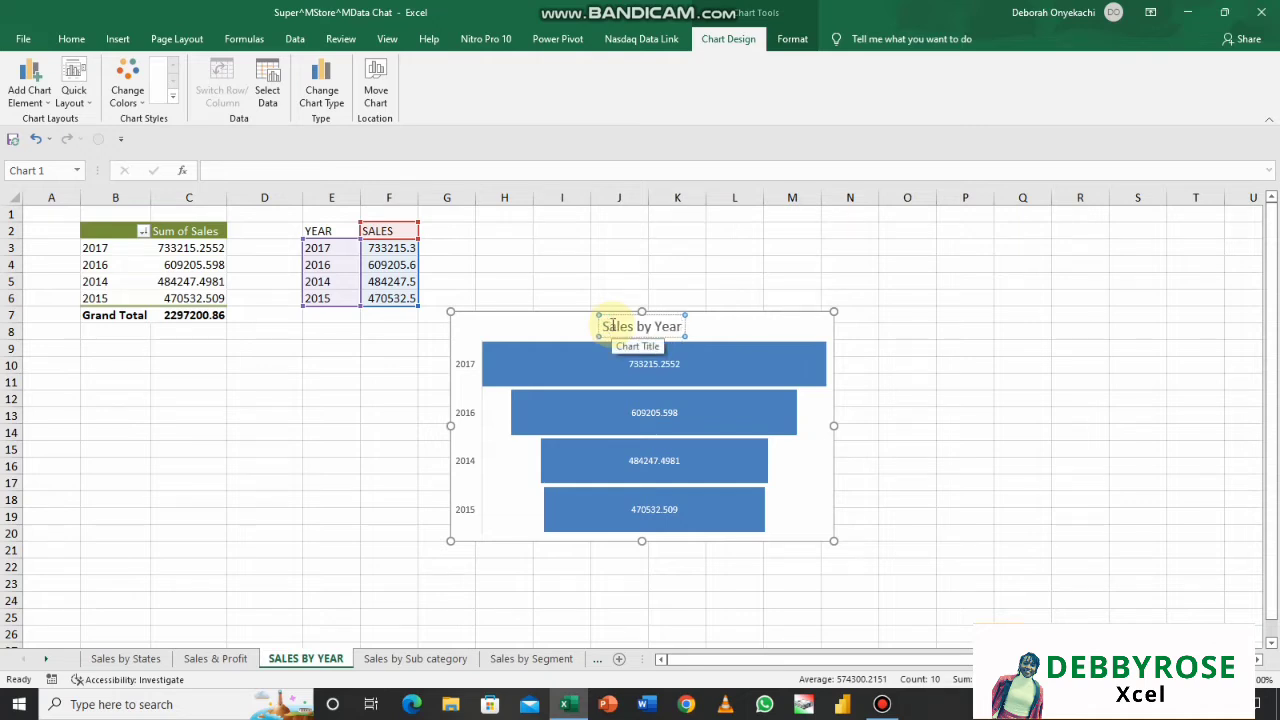
left_click(565, 329)
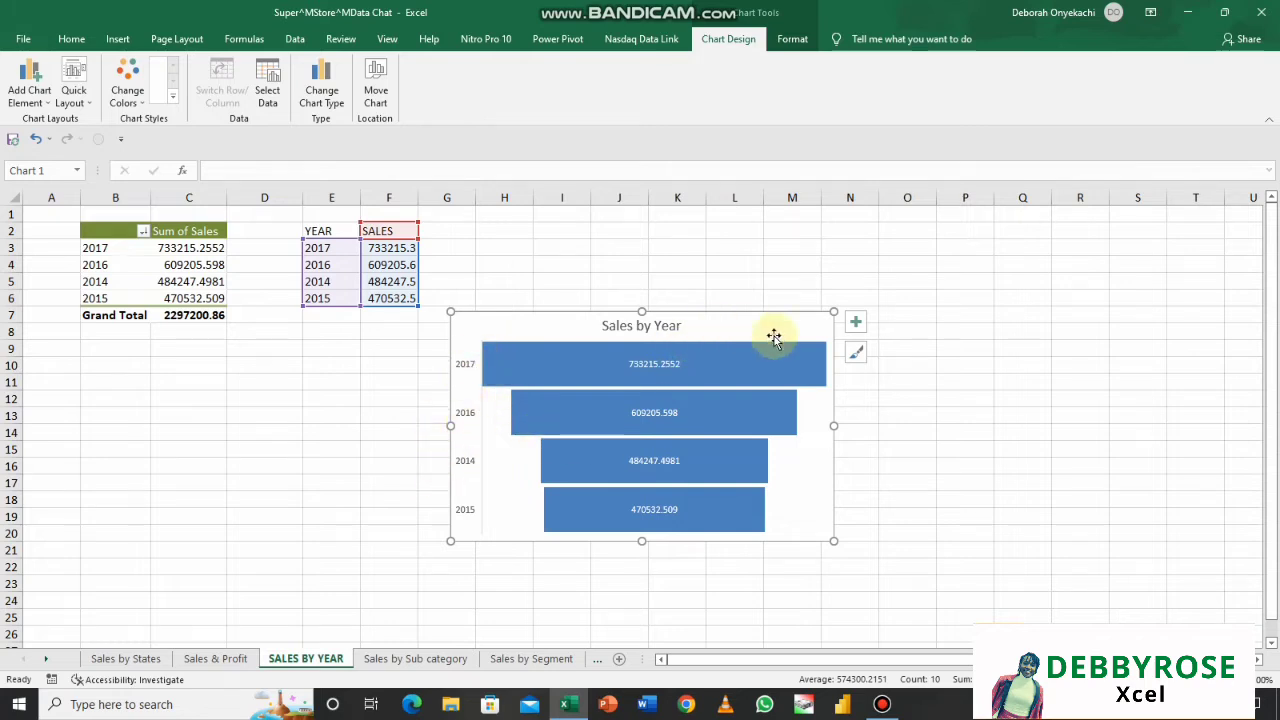
- Open the fill and line formatting options of the funnel chart's vertical year axis, and deselect the chart
left_click(464, 365)
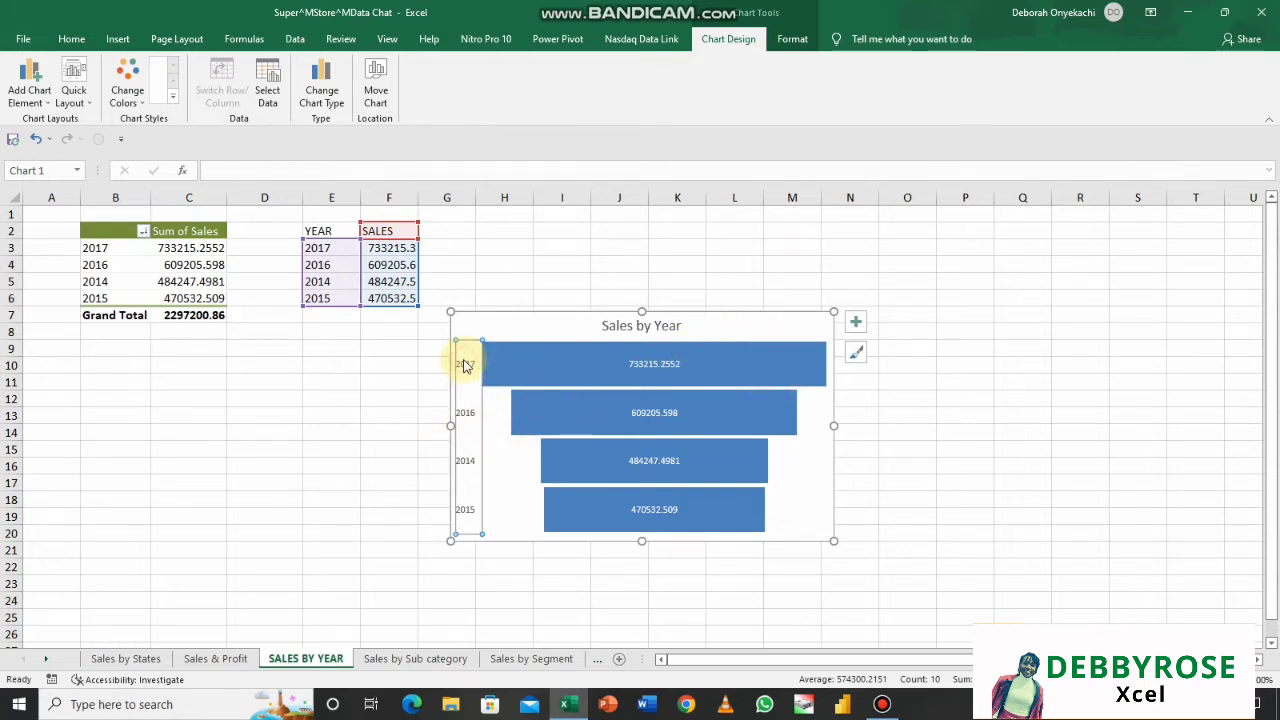
right_click(464, 365)
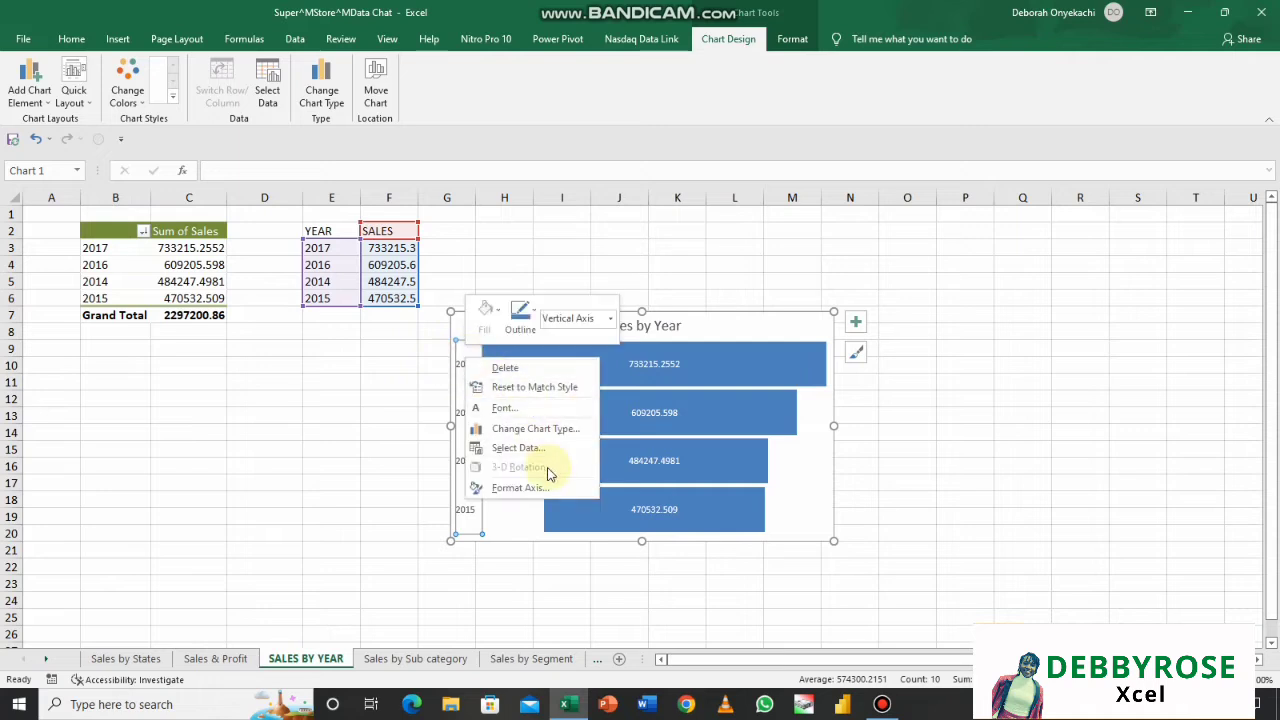
left_click(520, 487)
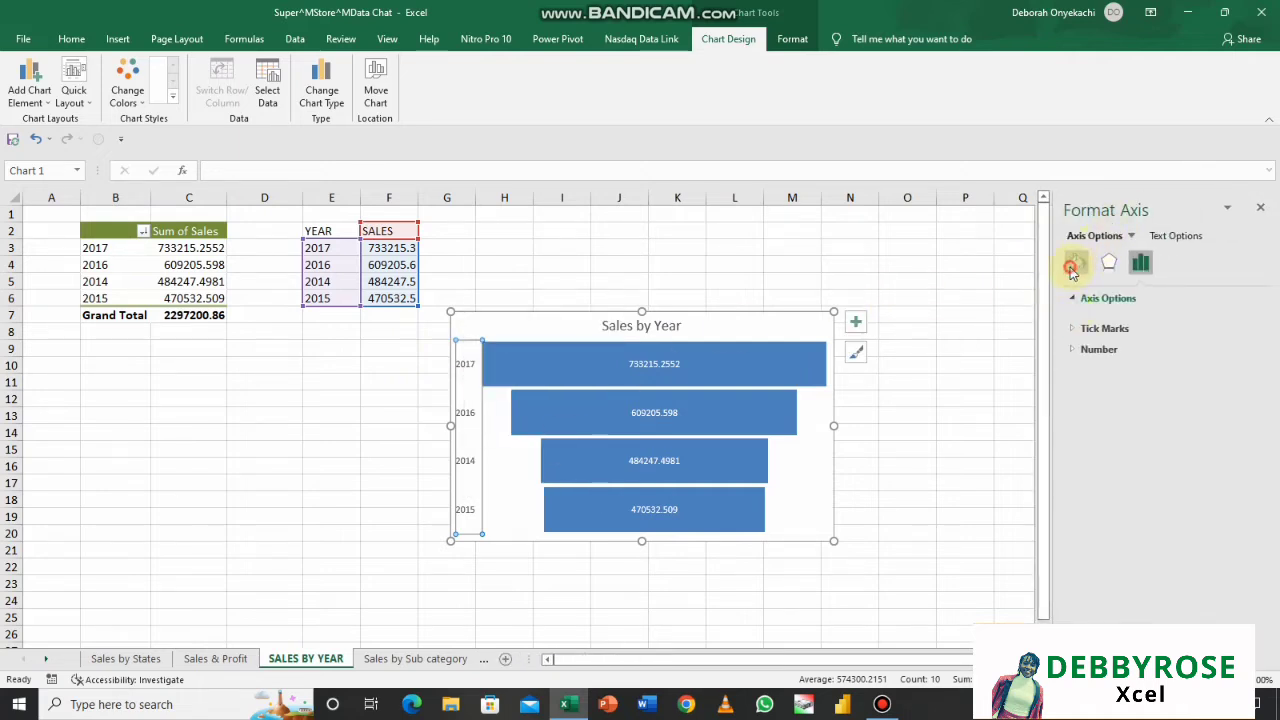
left_click(1072, 268)
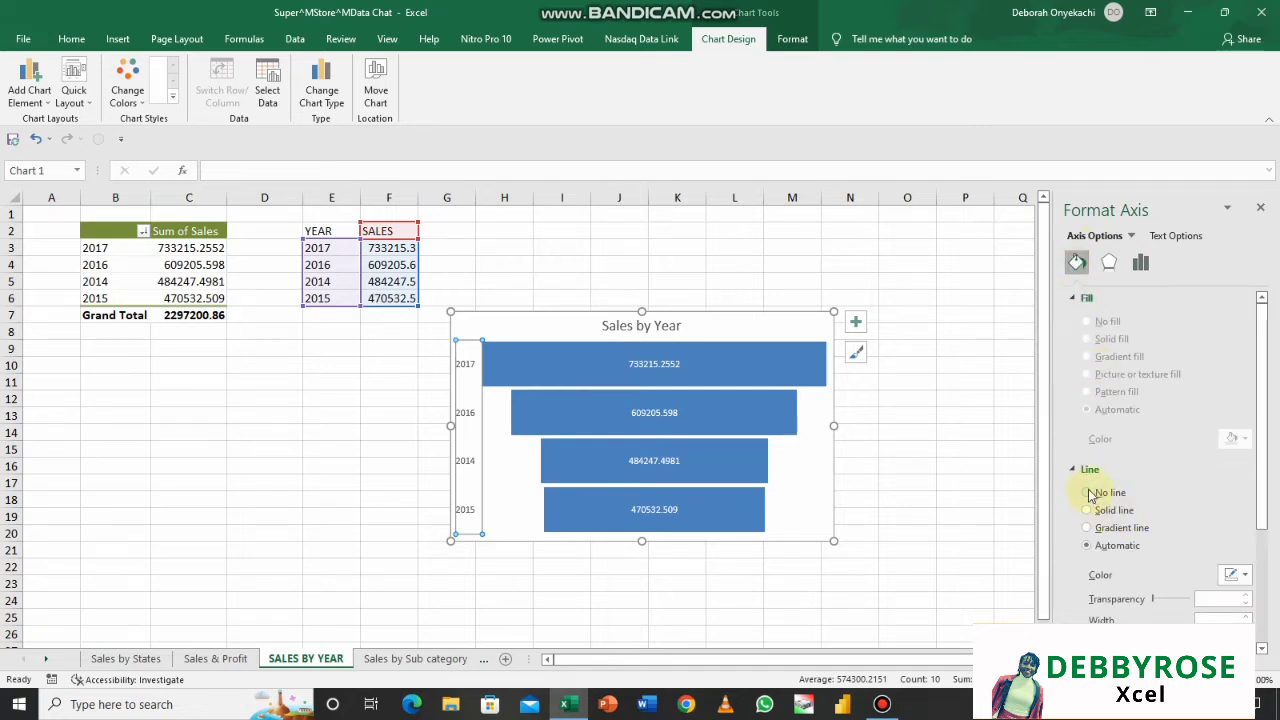
left_click(926, 530)
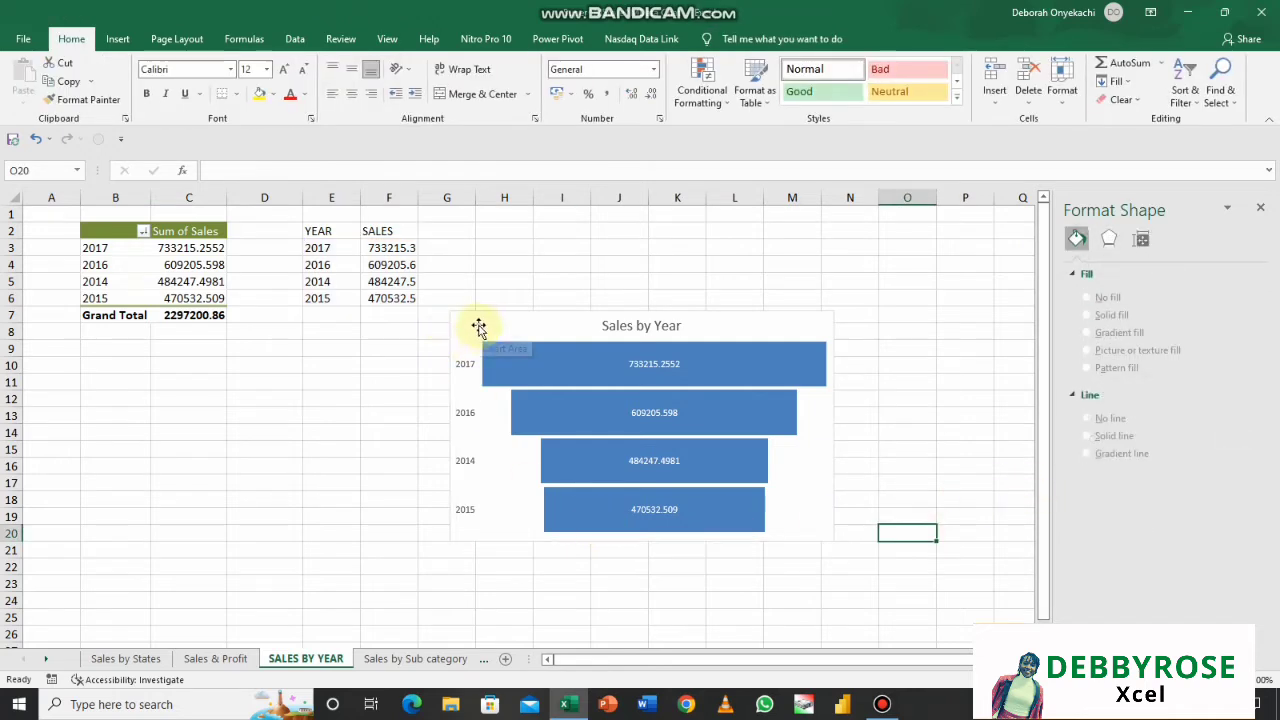
- Set the Sales by Year funnel chart area to no fill and no border line, and select the chart's data labels
mouse_move(485, 350)
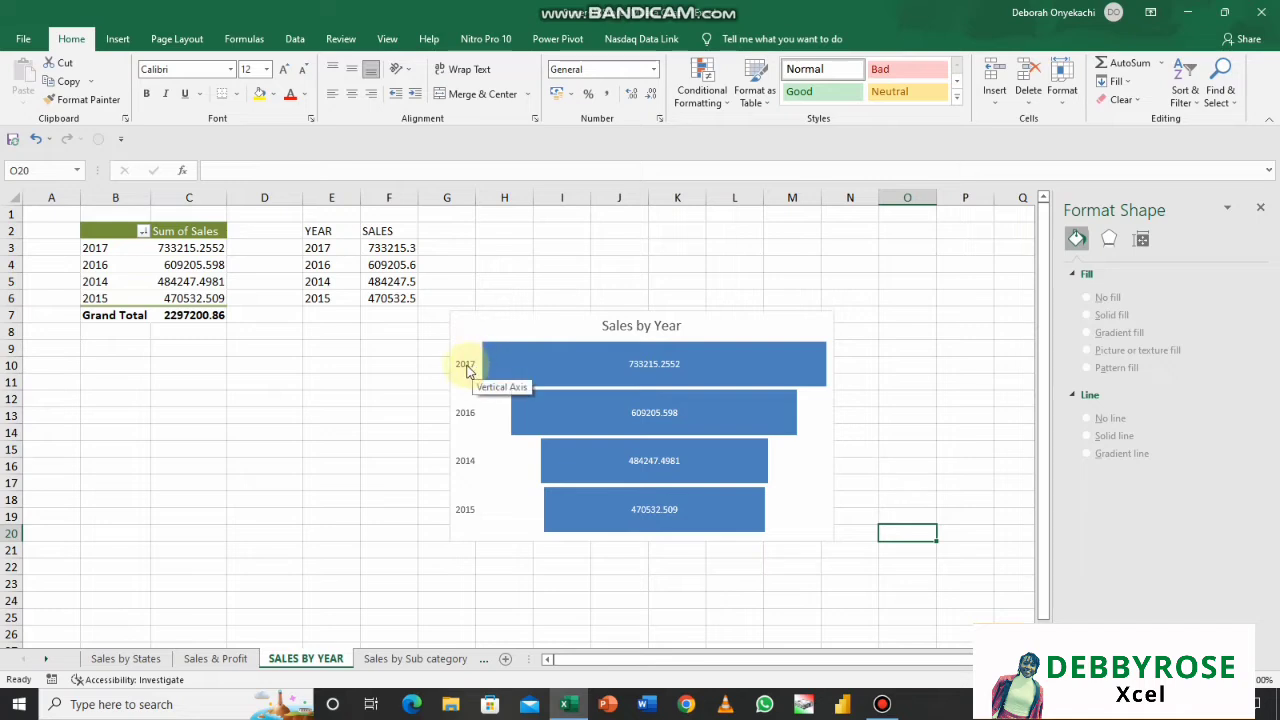
mouse_move(510, 388)
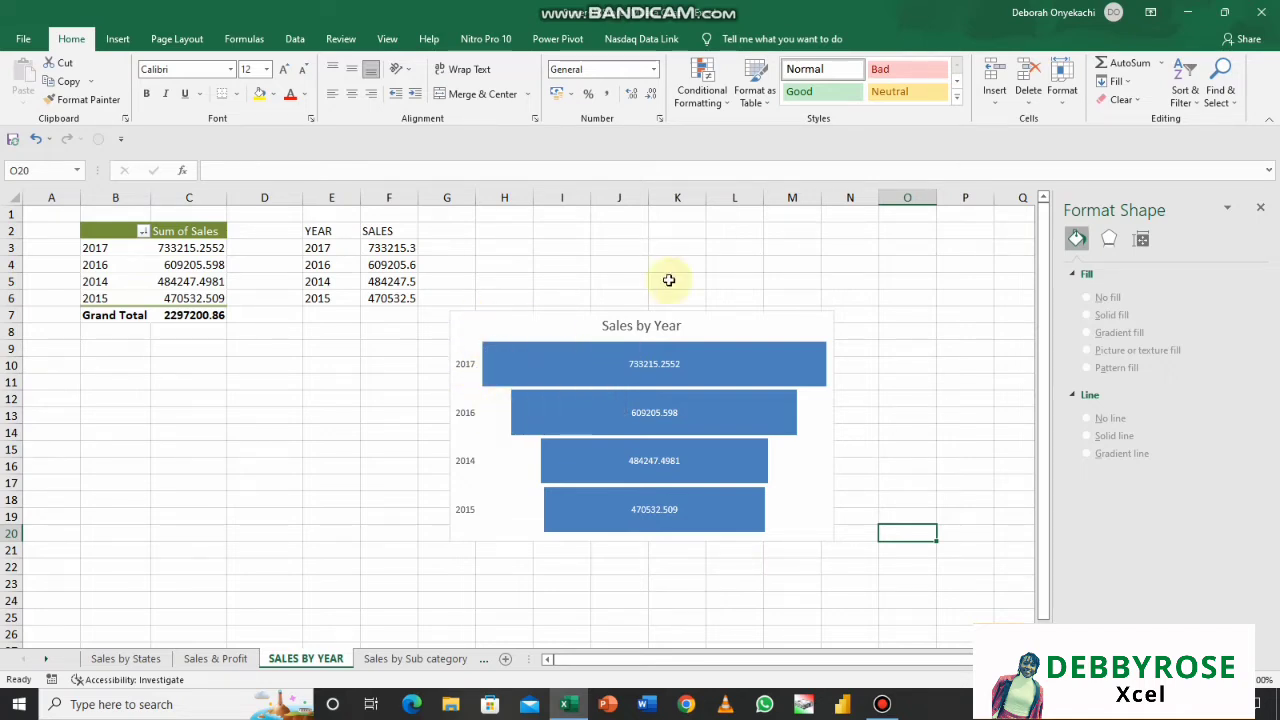
left_click(561, 328)
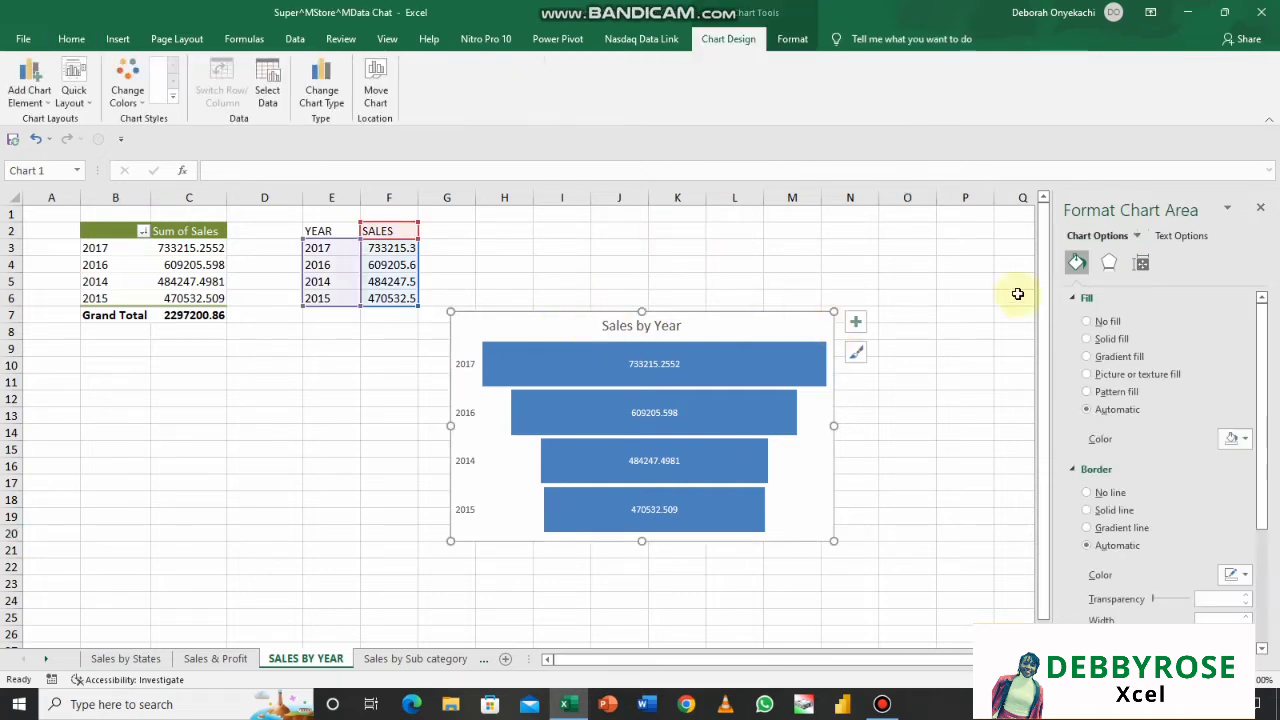
left_click(1087, 322)
left_click(1086, 460)
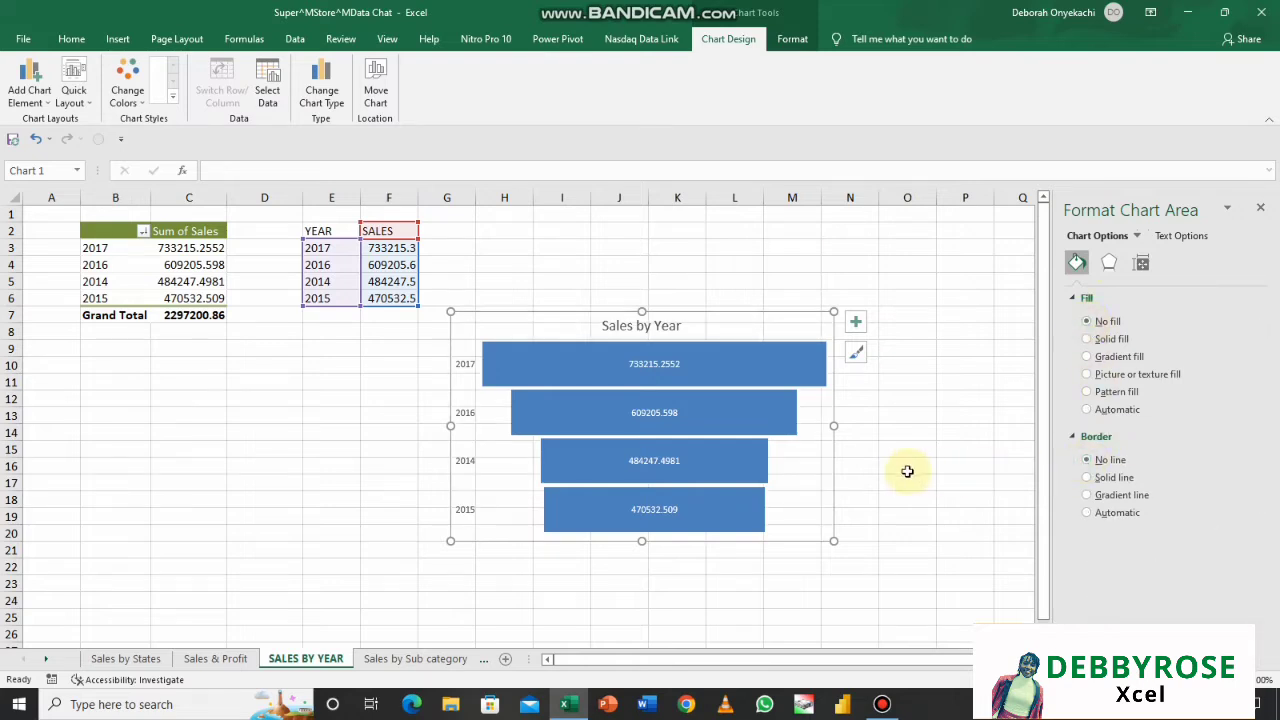
left_click(903, 468)
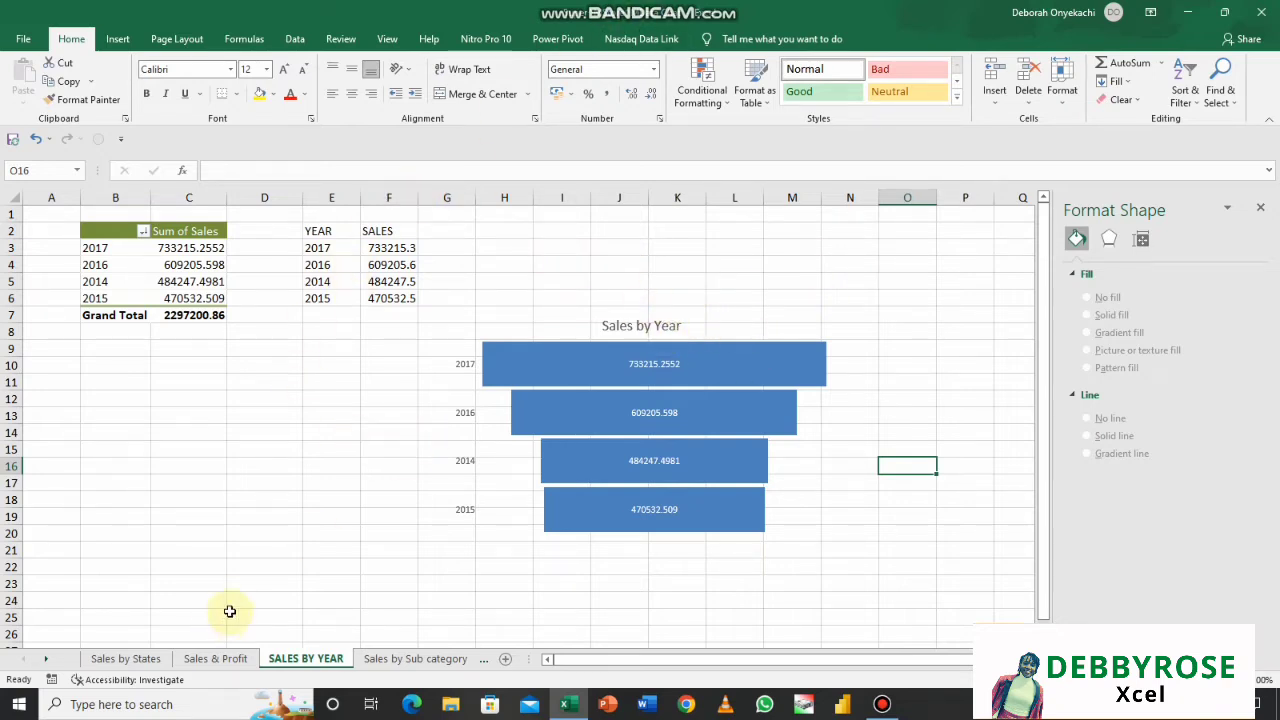
left_click(652, 367)
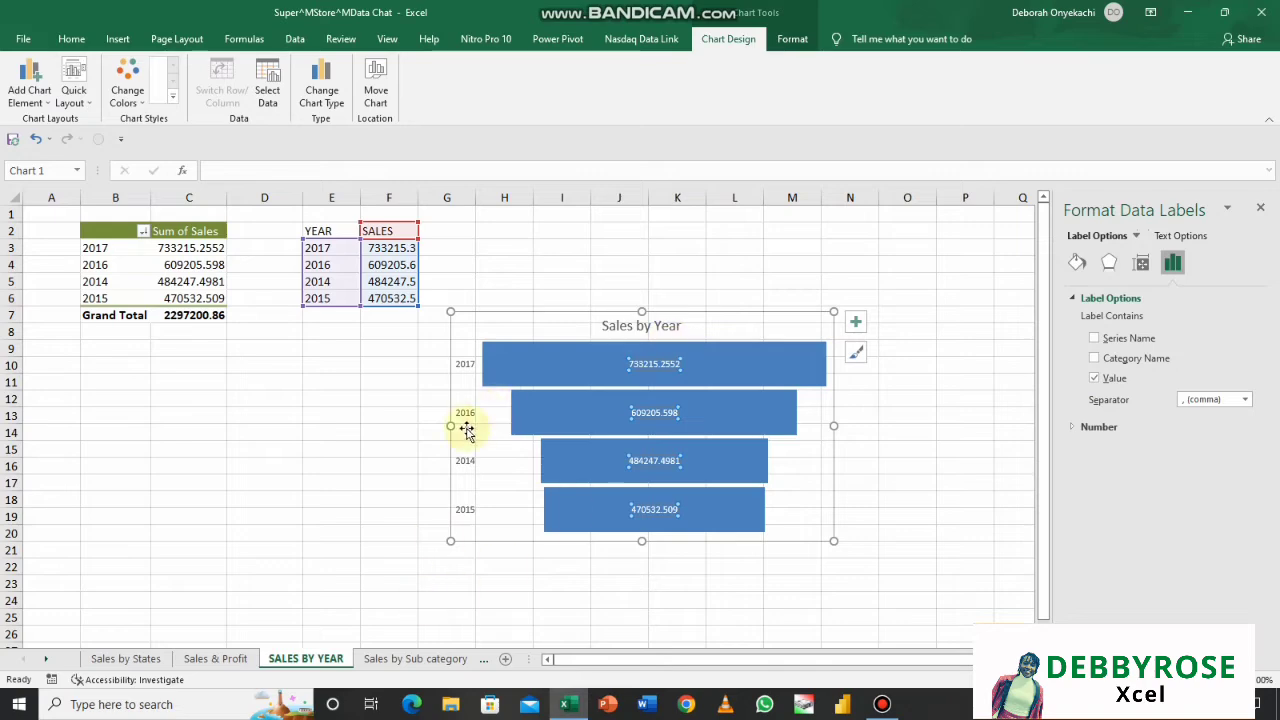
- On the Sales by Sub category sheet, move the Total Sales by Subcategory chart up to just below the Category slicer
left_click(398, 658)
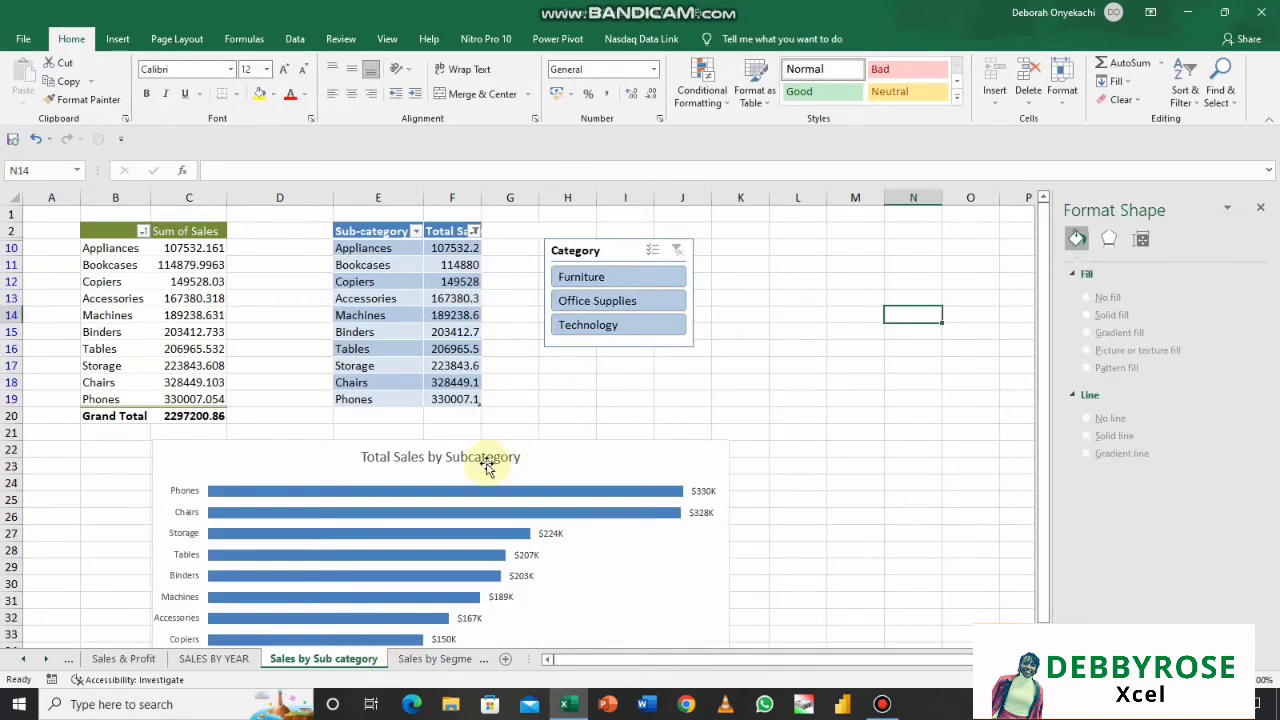
left_click_drag(551, 464, 611, 404)
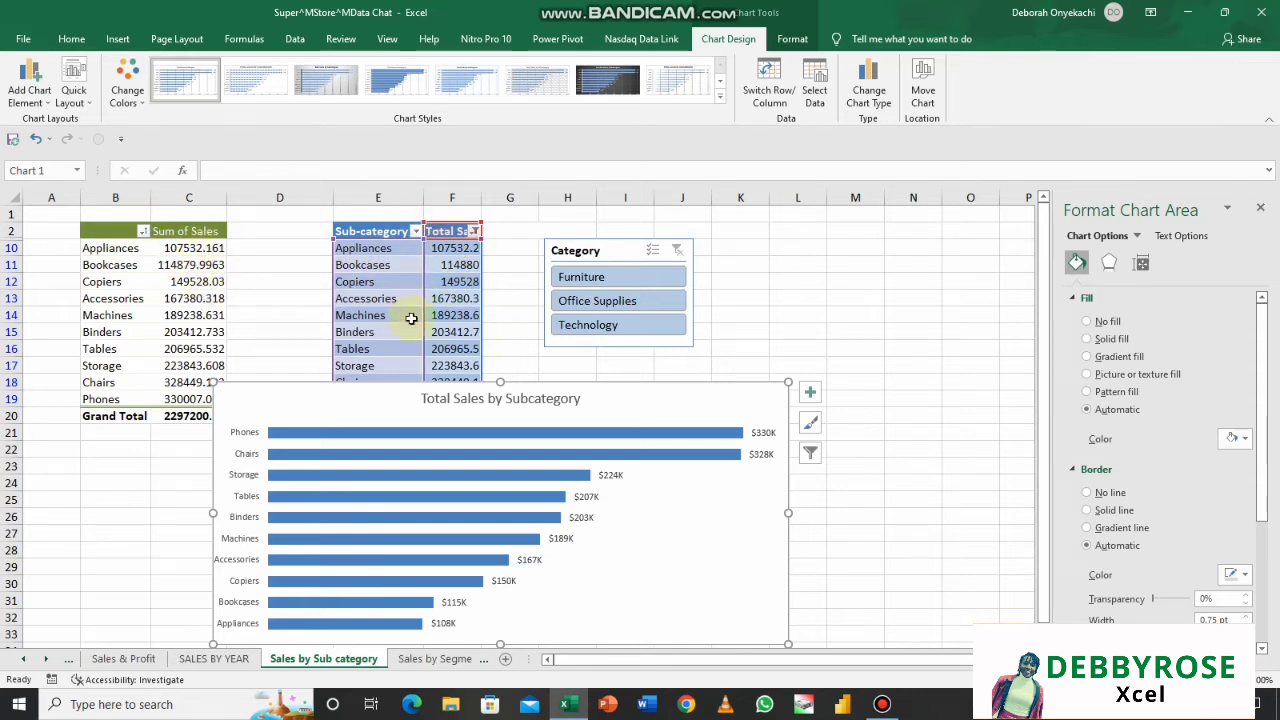
left_click(619, 249)
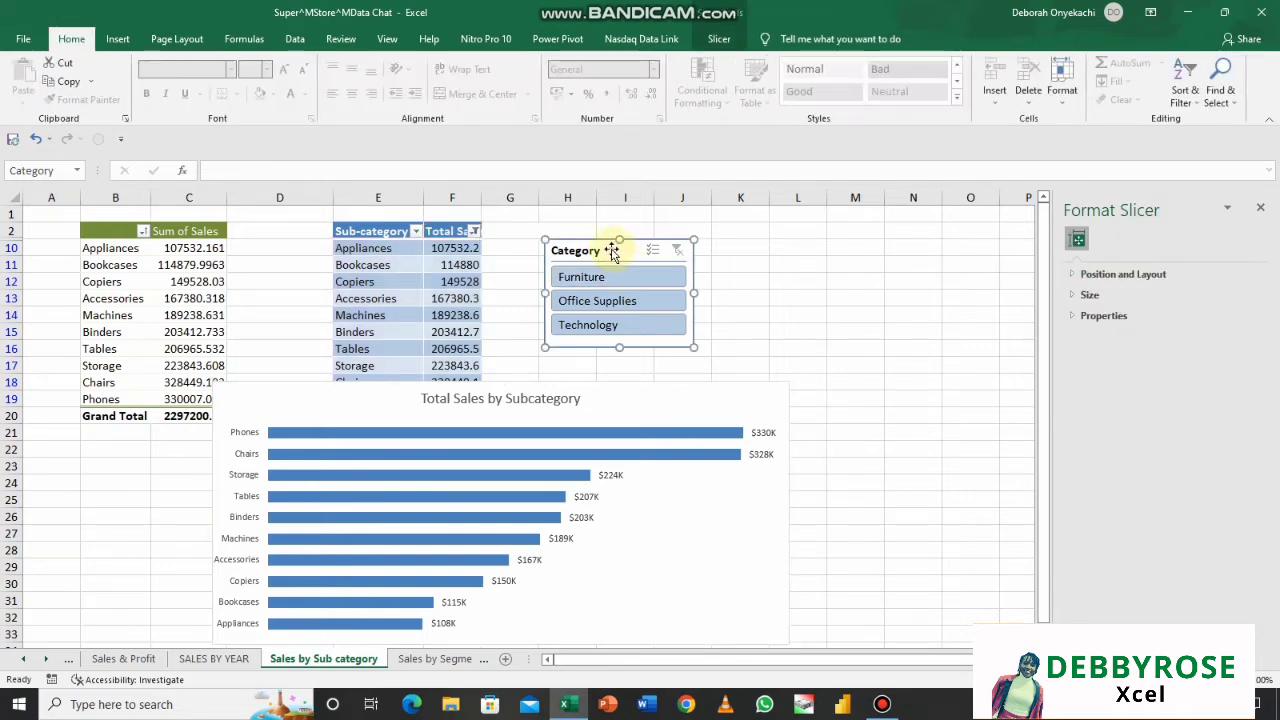
right_click(612, 251)
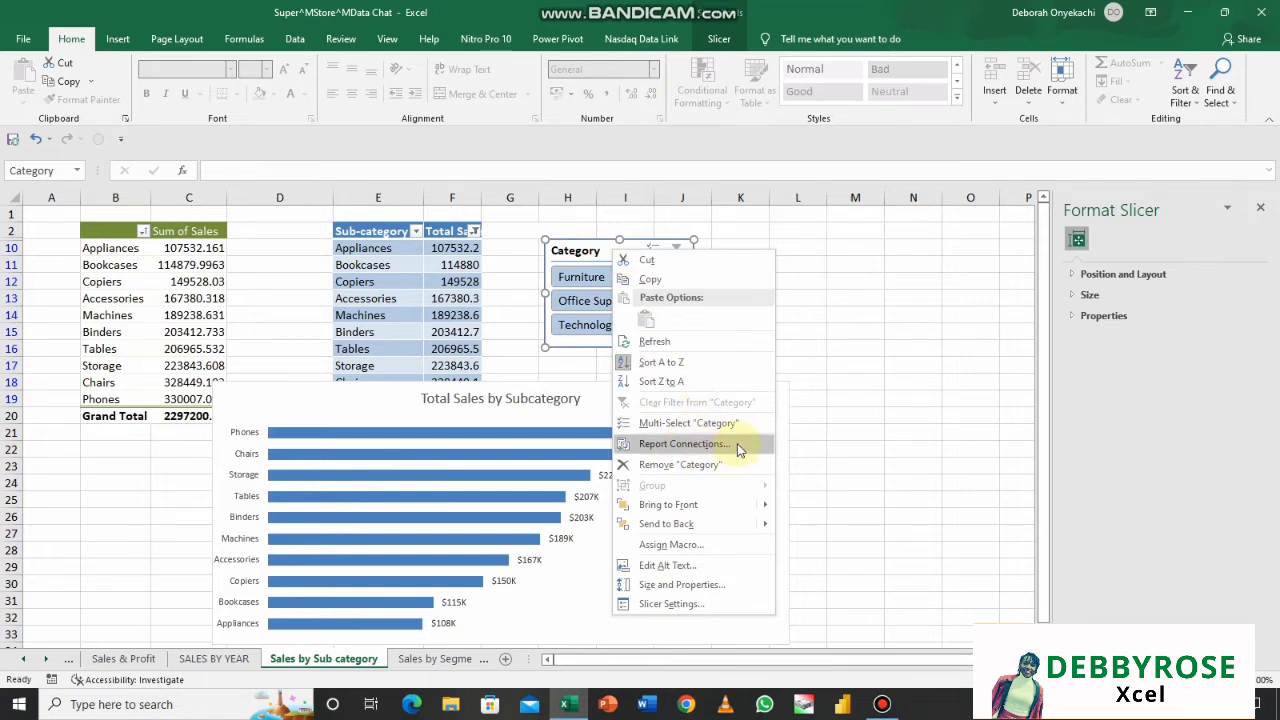
left_click(830, 356)
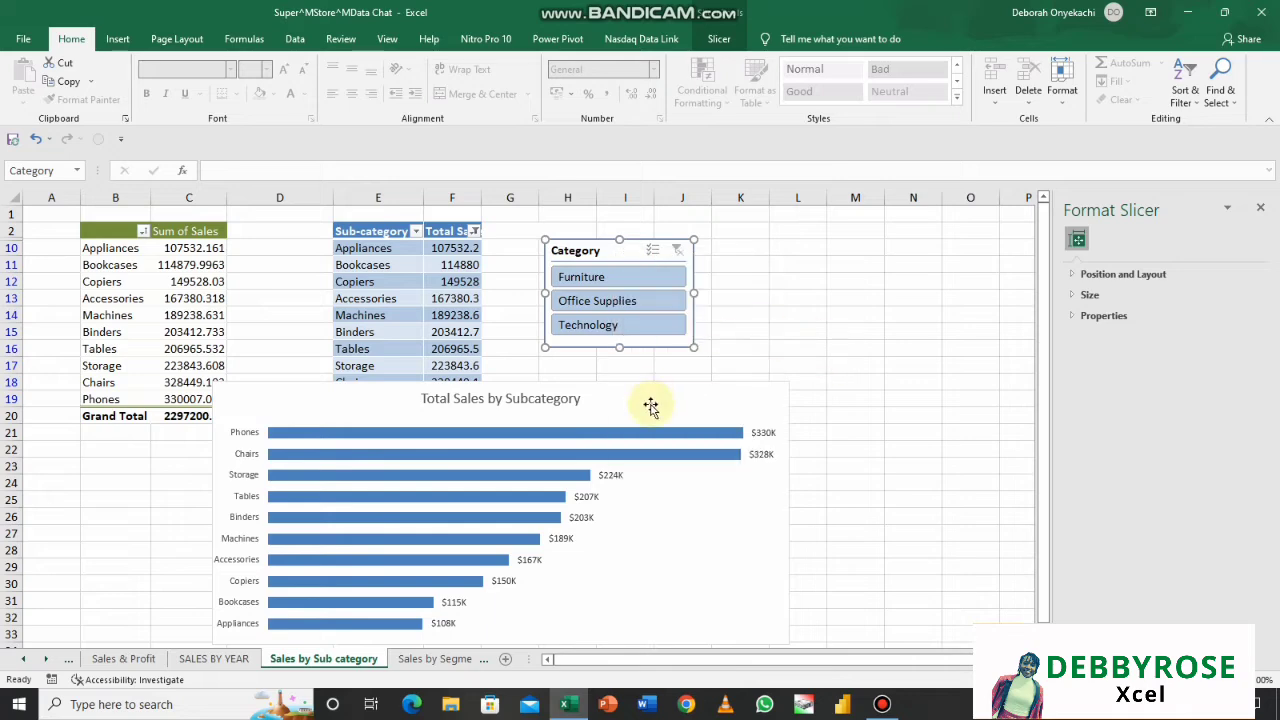
left_click_drag(651, 403, 720, 377)
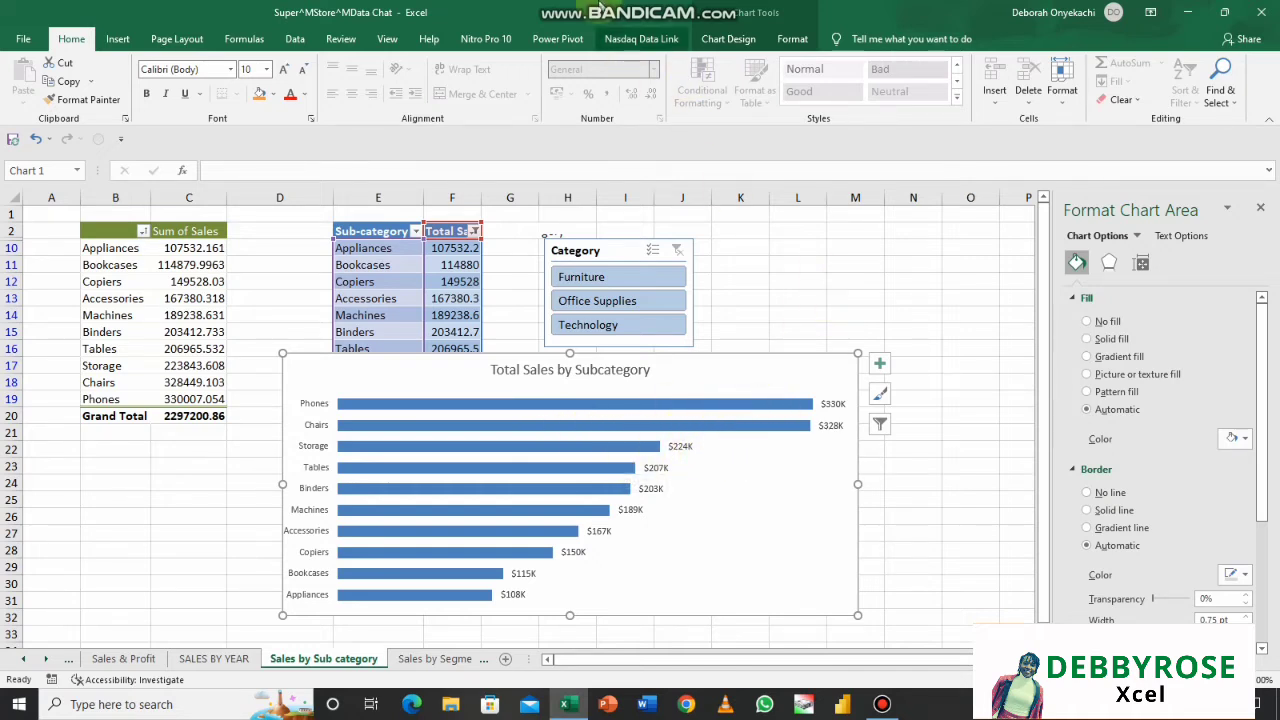
mouse_move(696, 9)
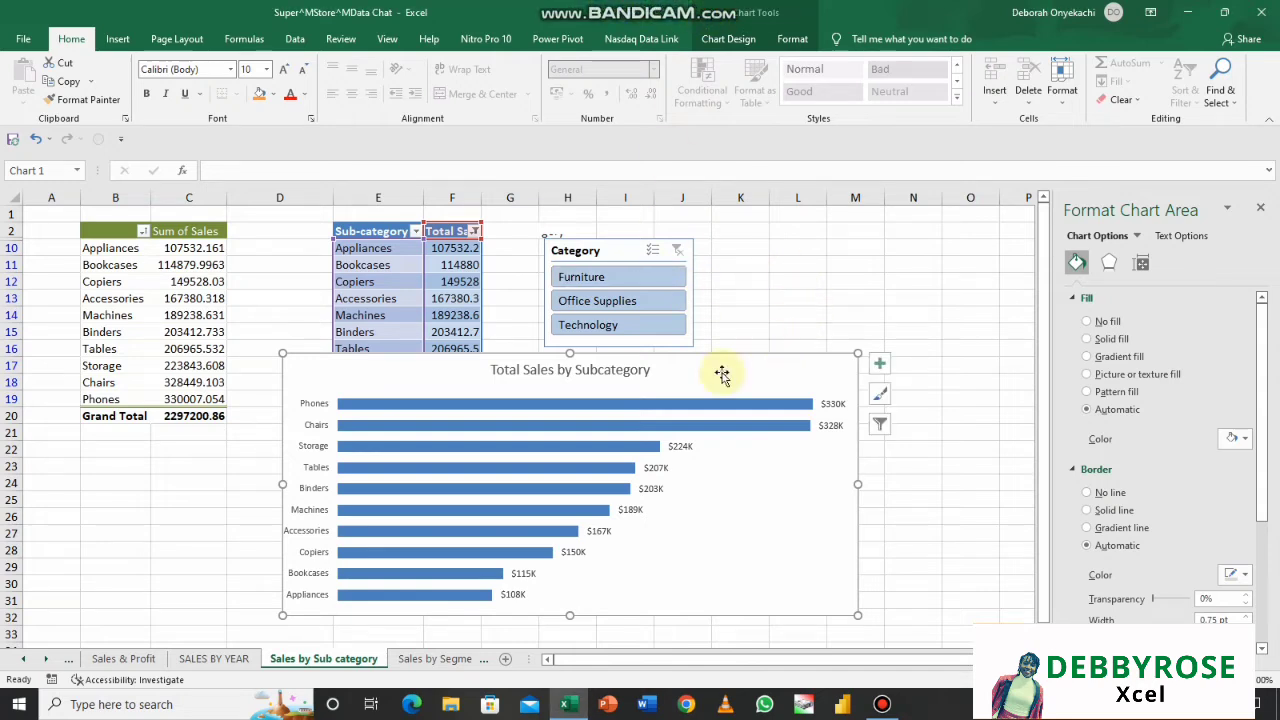
- Delete the existing bar chart from the Sales by Segment sheet and widen column F to fit its header
left_click(453, 659)
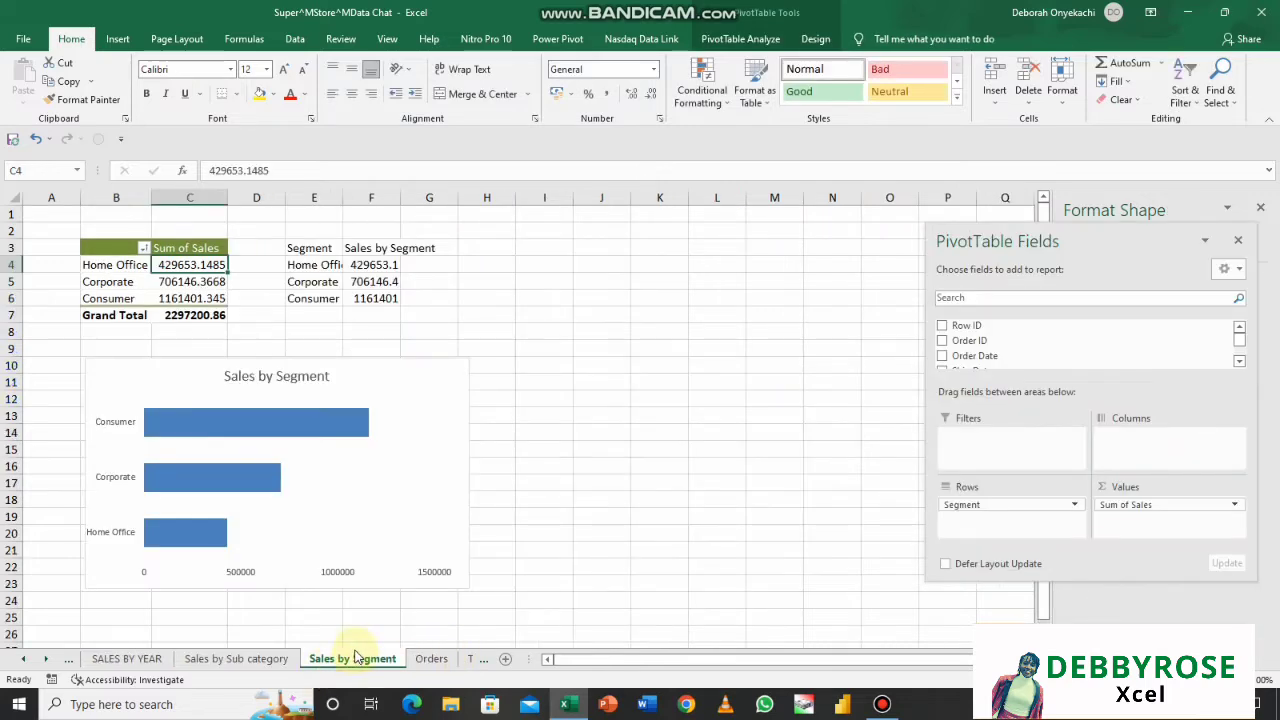
left_click_drag(423, 365, 528, 357)
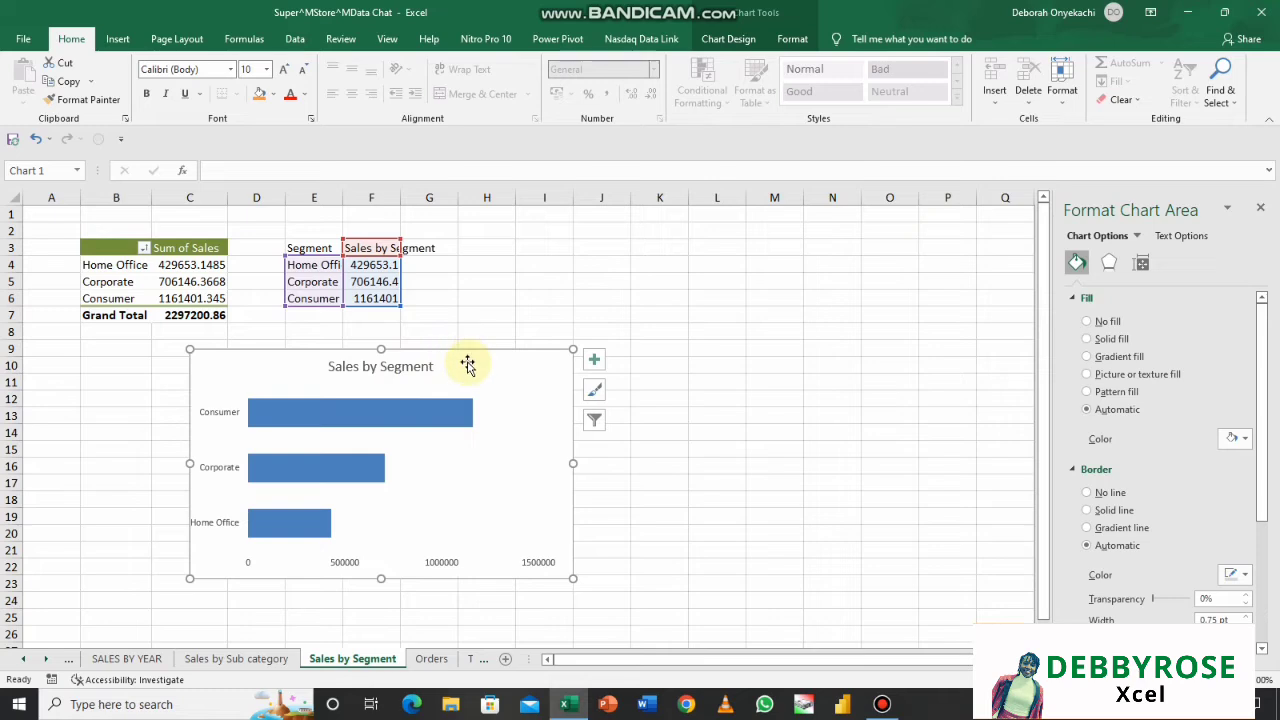
key("Delete")
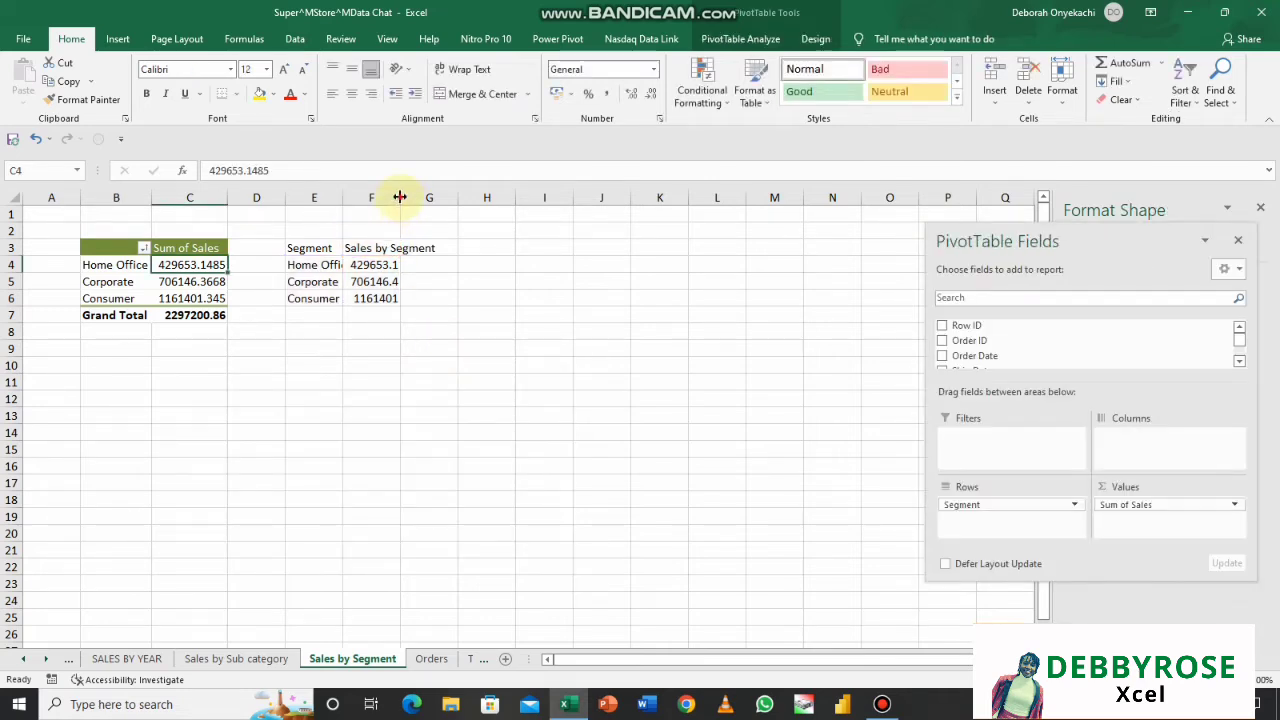
left_click_drag(399, 197, 438, 198)
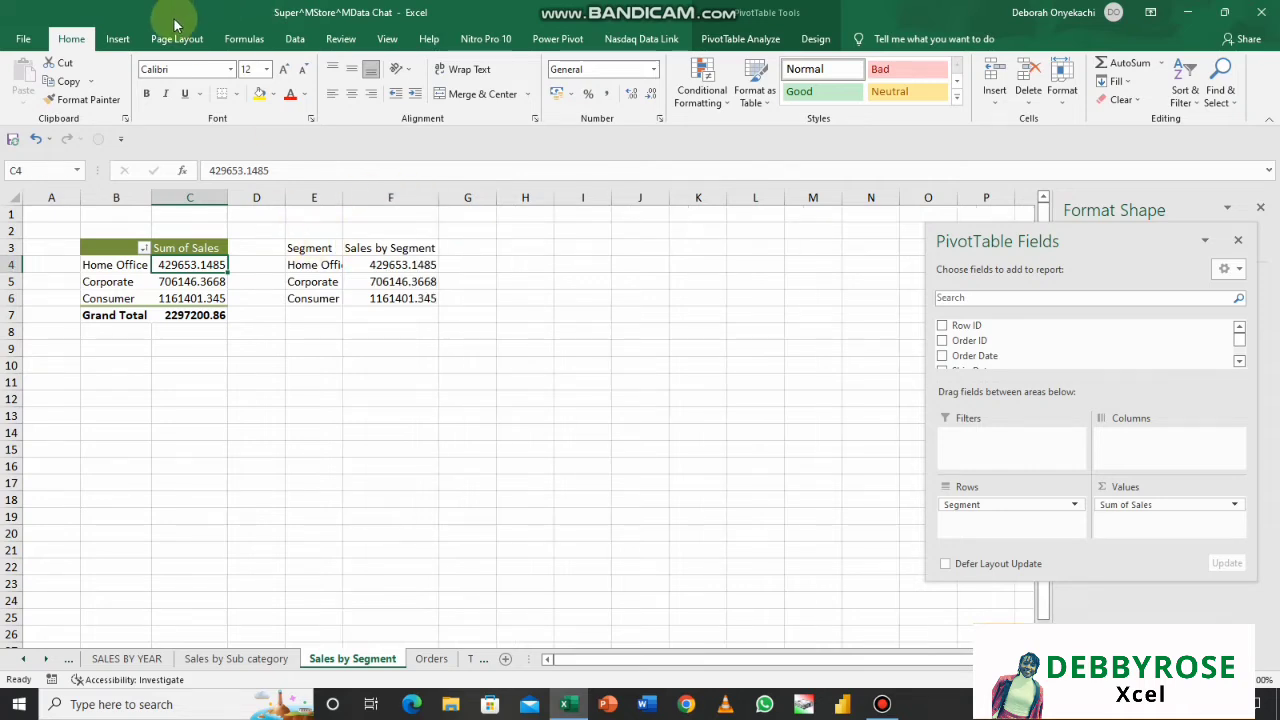
- Insert a blank 2-D clustered bar chart on the Sales by Segment sheet, starting from an empty cell outside the data
left_click(119, 39)
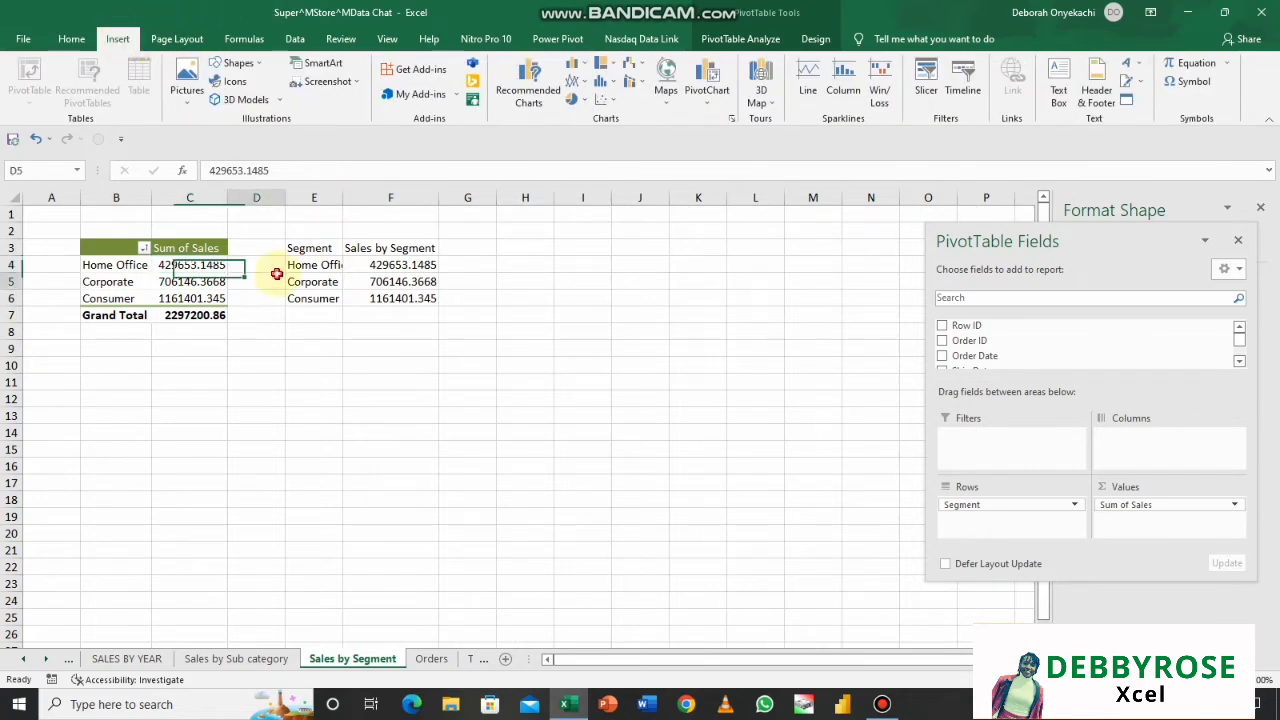
left_click(252, 248)
left_click(443, 459)
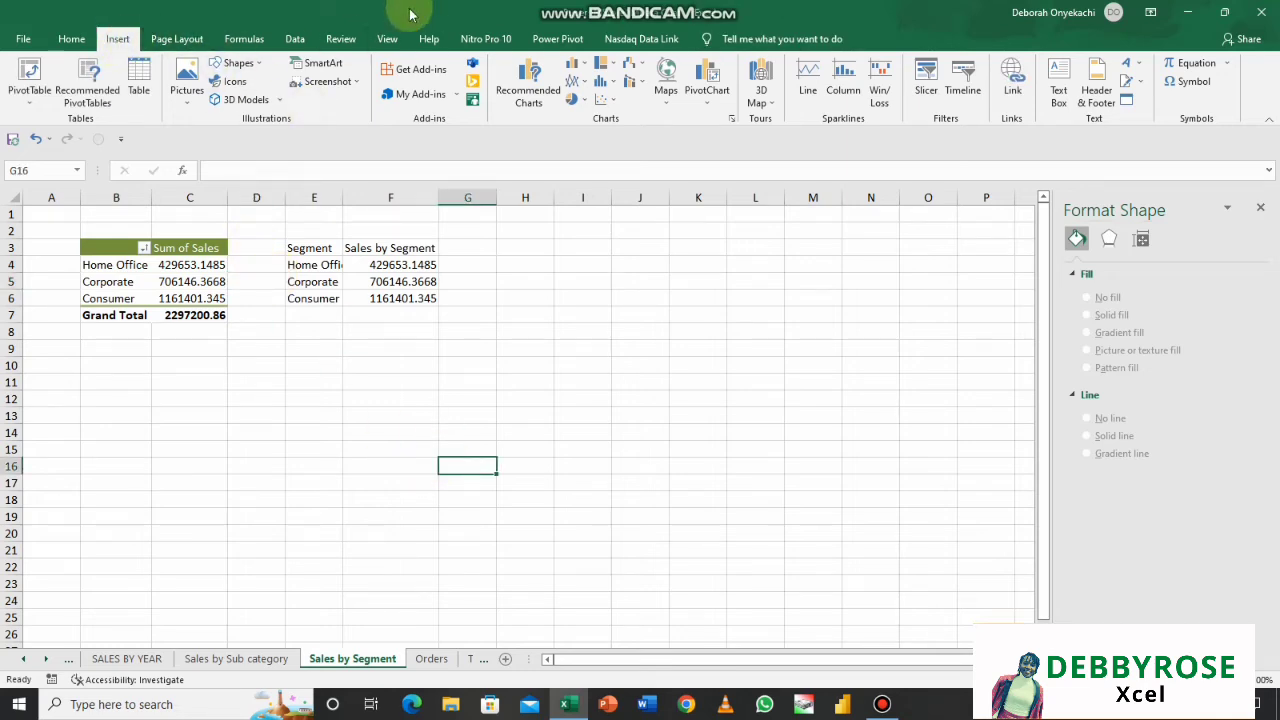
left_click(573, 63)
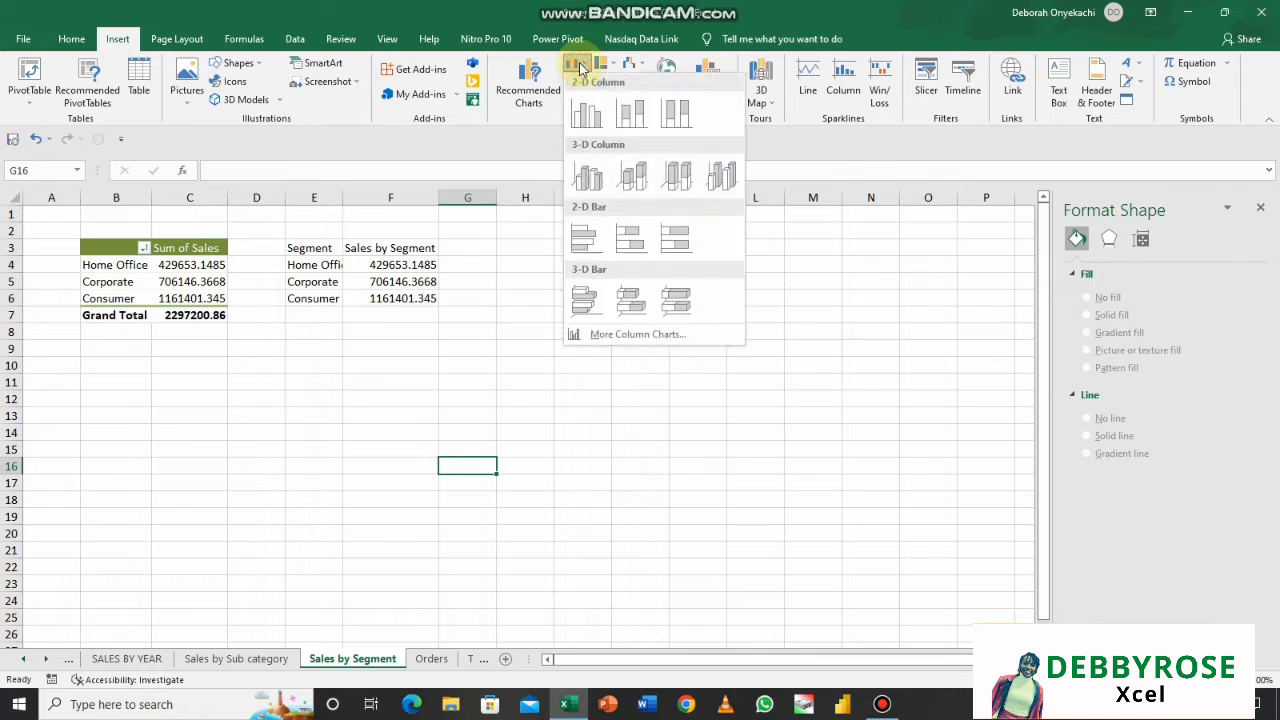
left_click(585, 240)
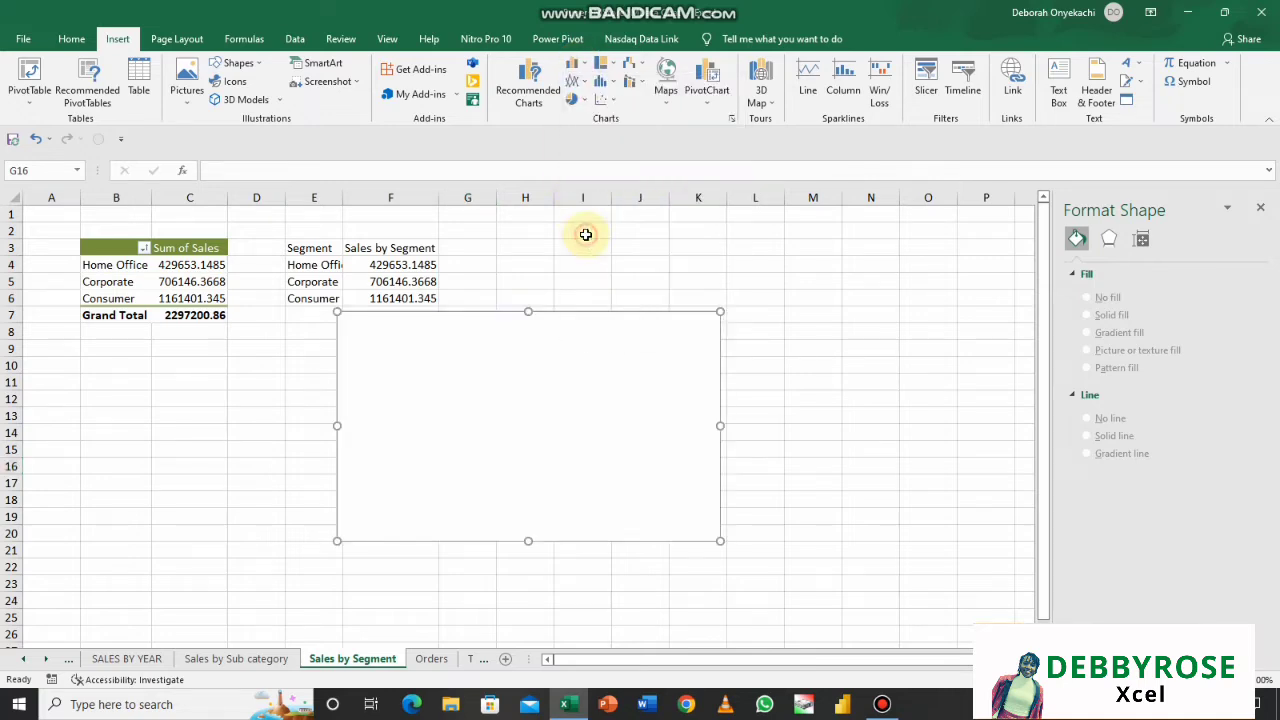
- Add a data series to the blank bar chart, take its name from cell F3, and clear the default series values
right_click(645, 329)
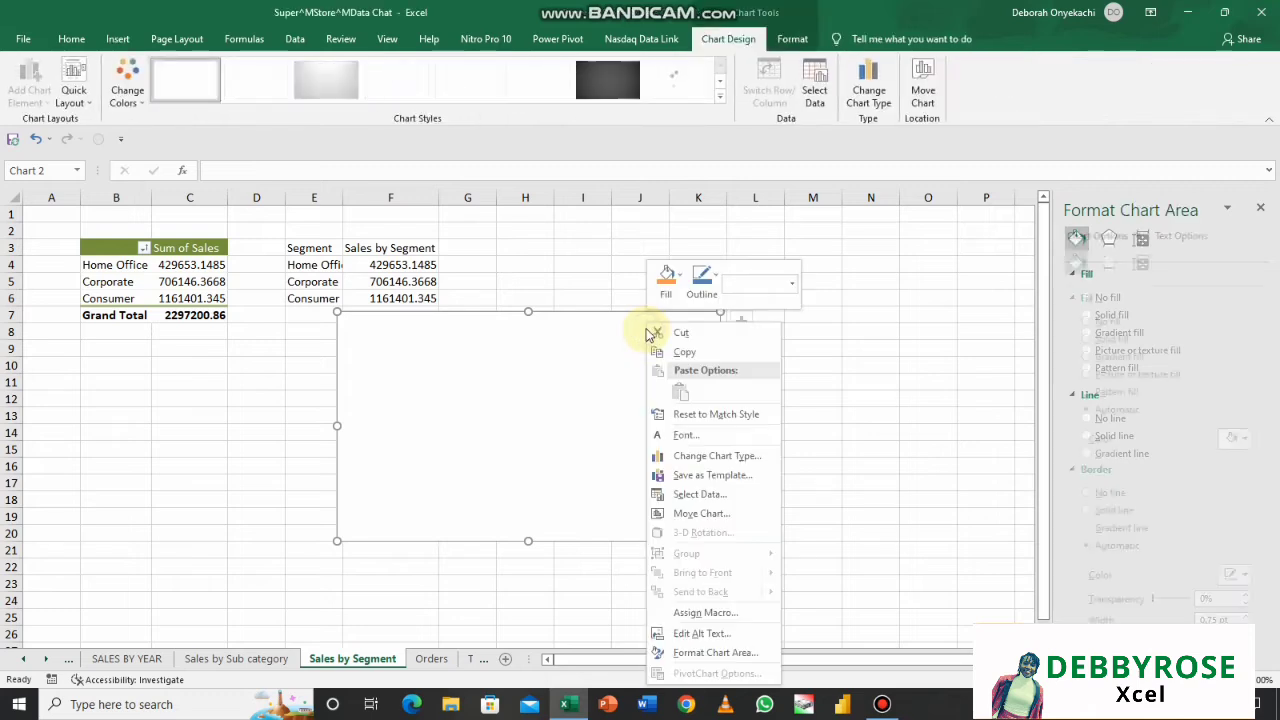
left_click(708, 498)
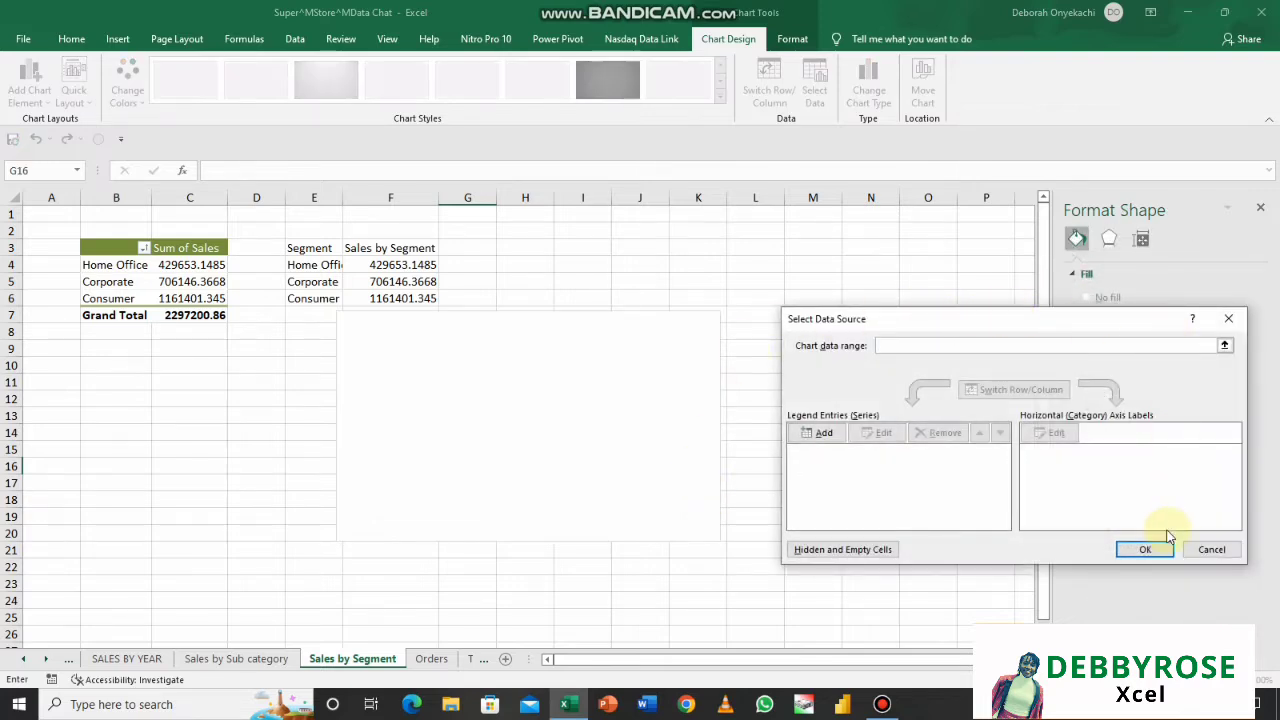
mouse_move(684, 8)
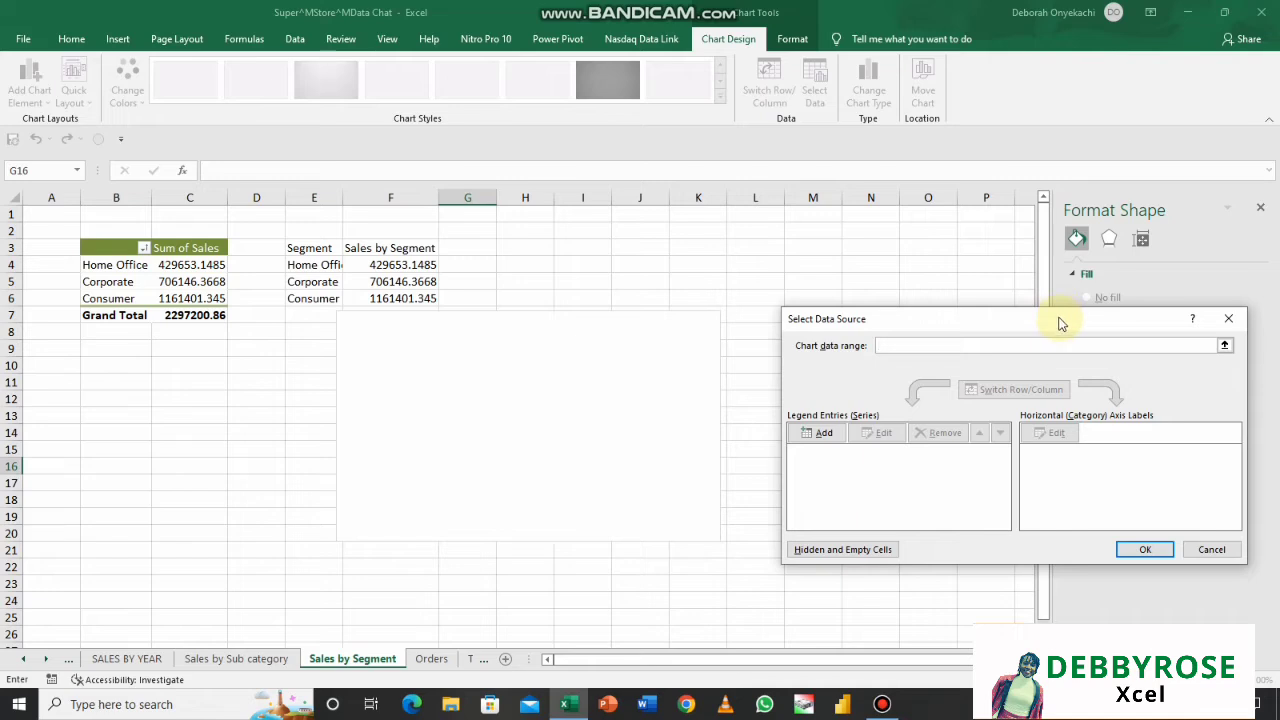
left_click_drag(1061, 323, 1033, 256)
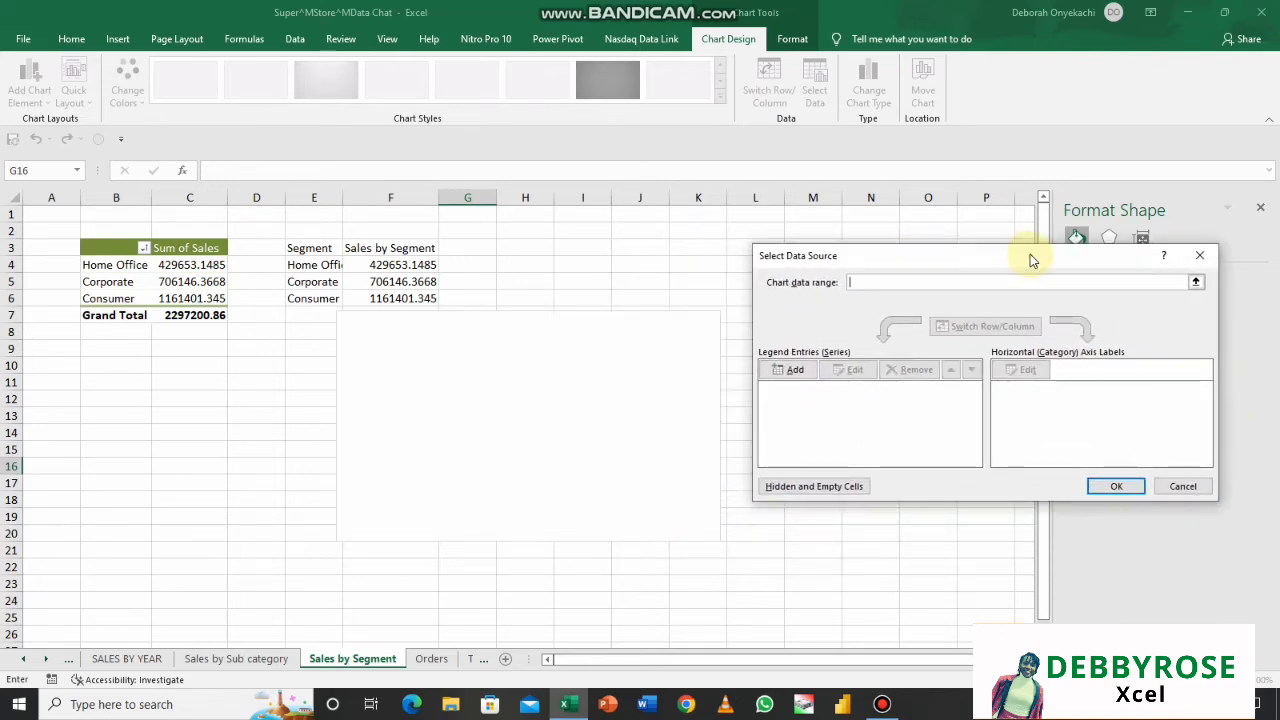
left_click(789, 371)
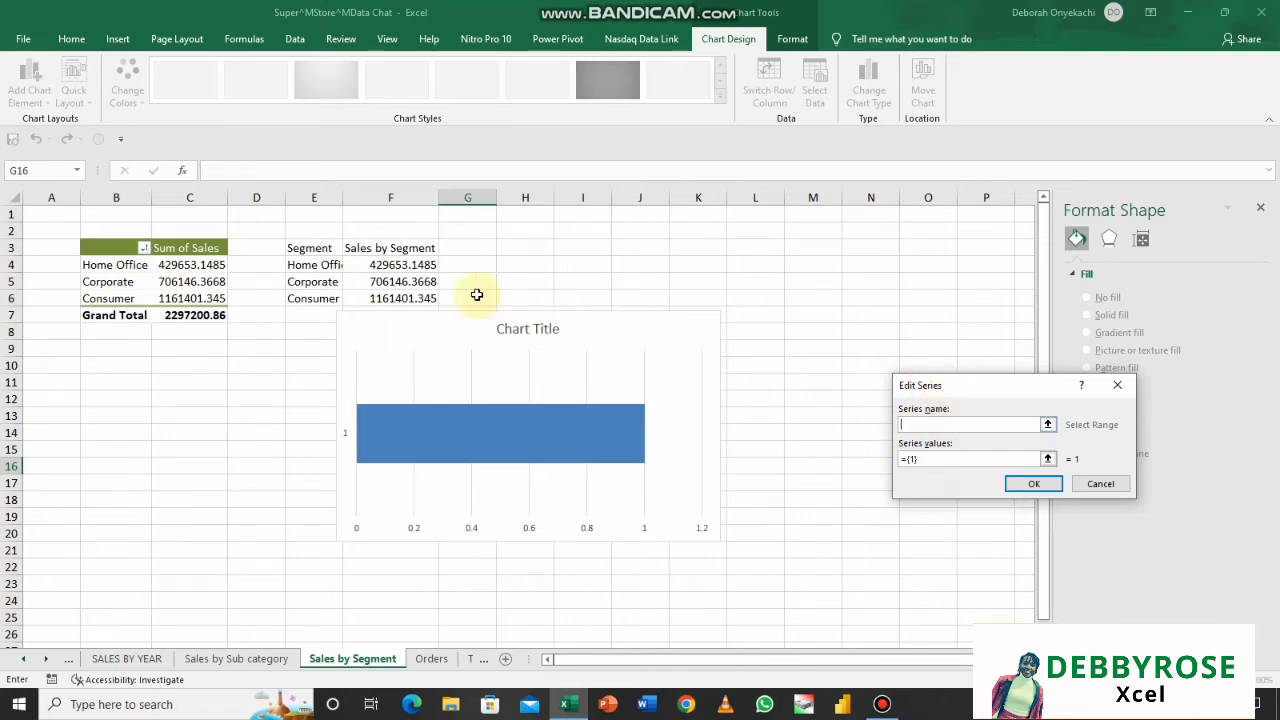
left_click(409, 248)
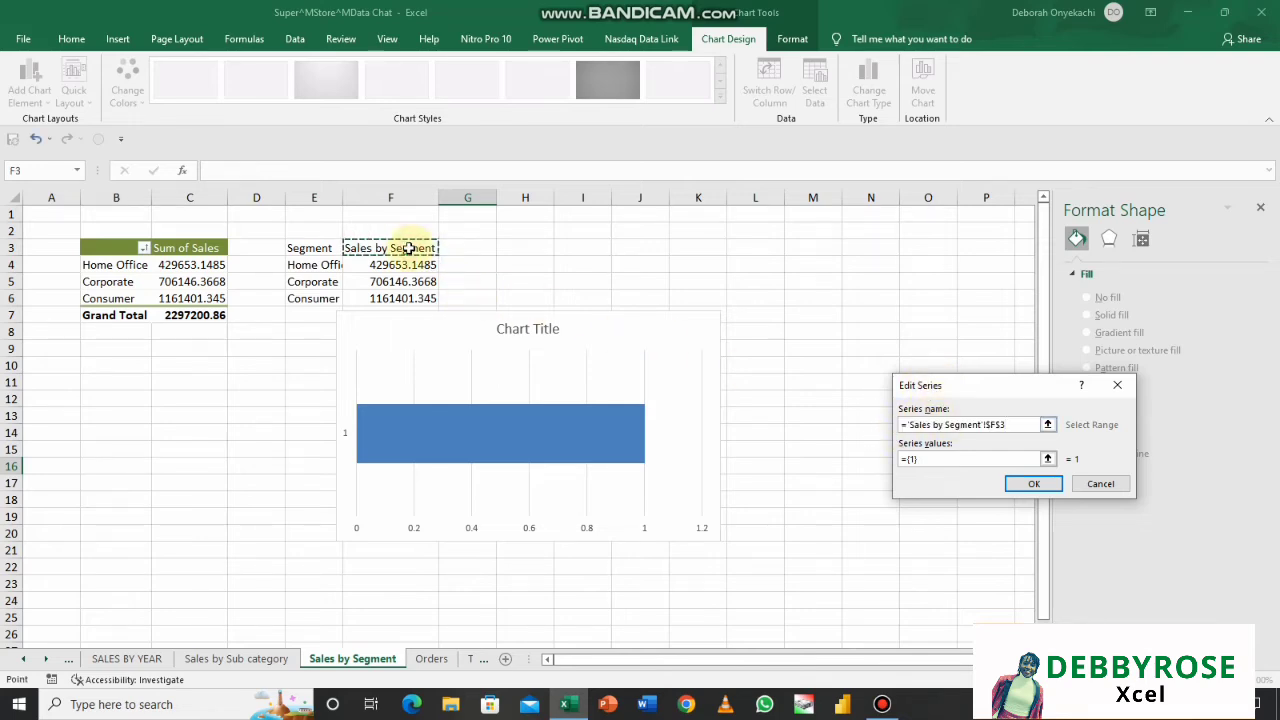
left_click(922, 456)
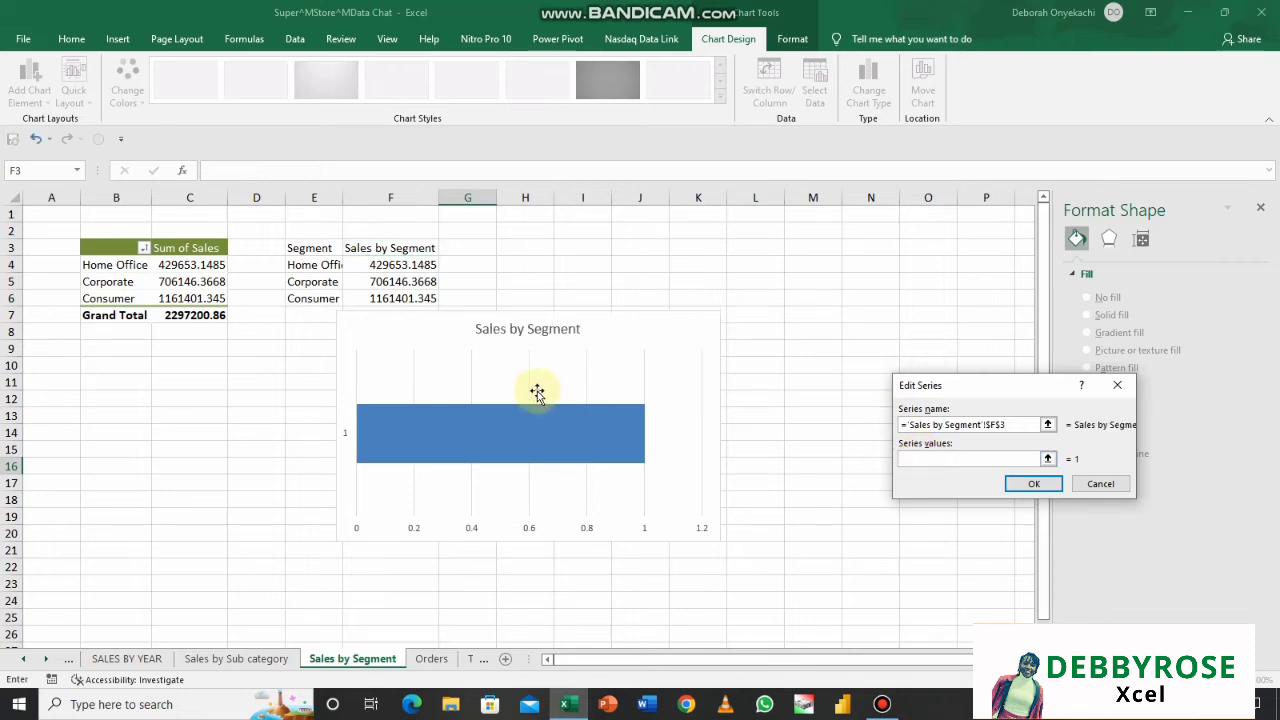
- Set the chart's series values to F4:F6 and its category axis labels to the segment names in E4:E6
left_click_drag(408, 261, 418, 294)
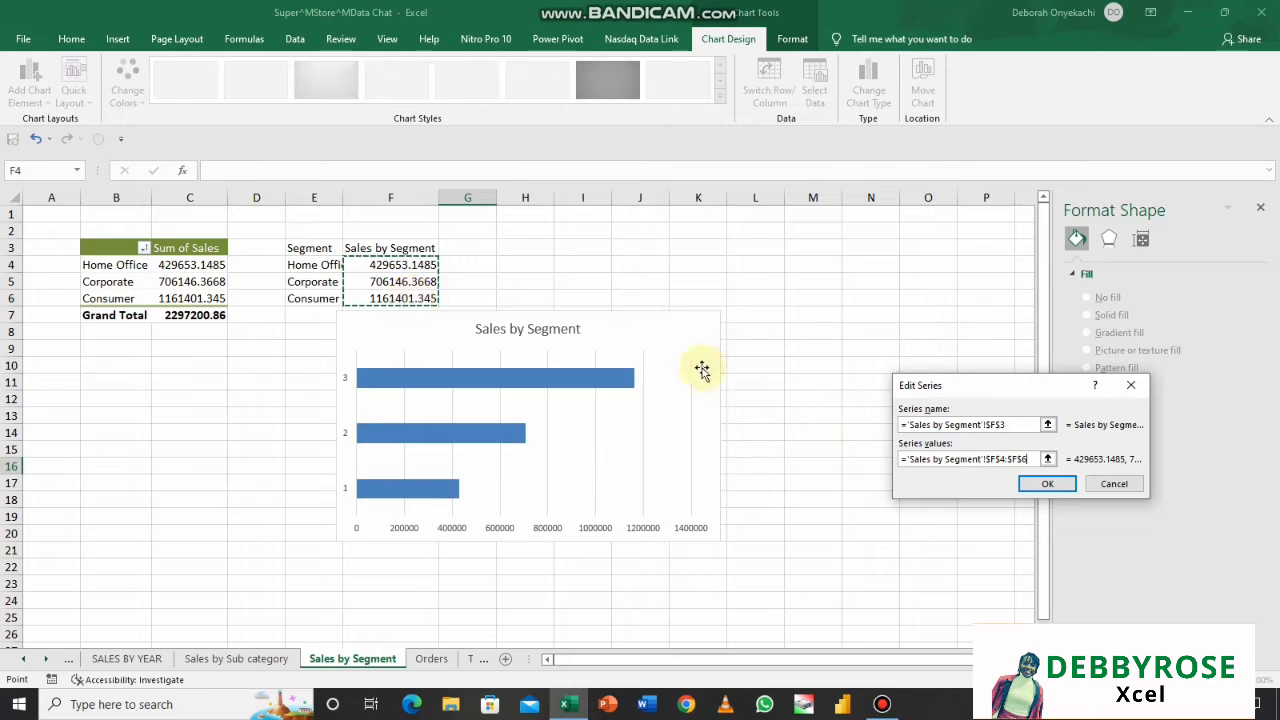
left_click(1068, 485)
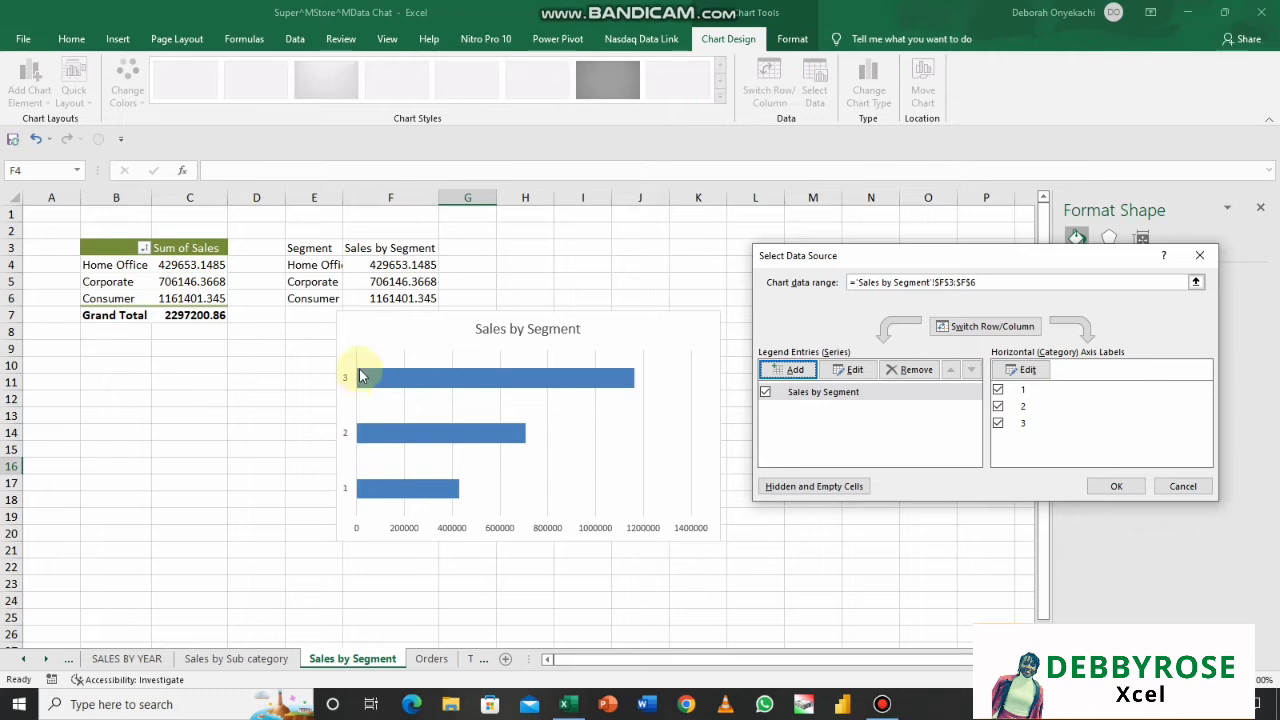
left_click(1027, 369)
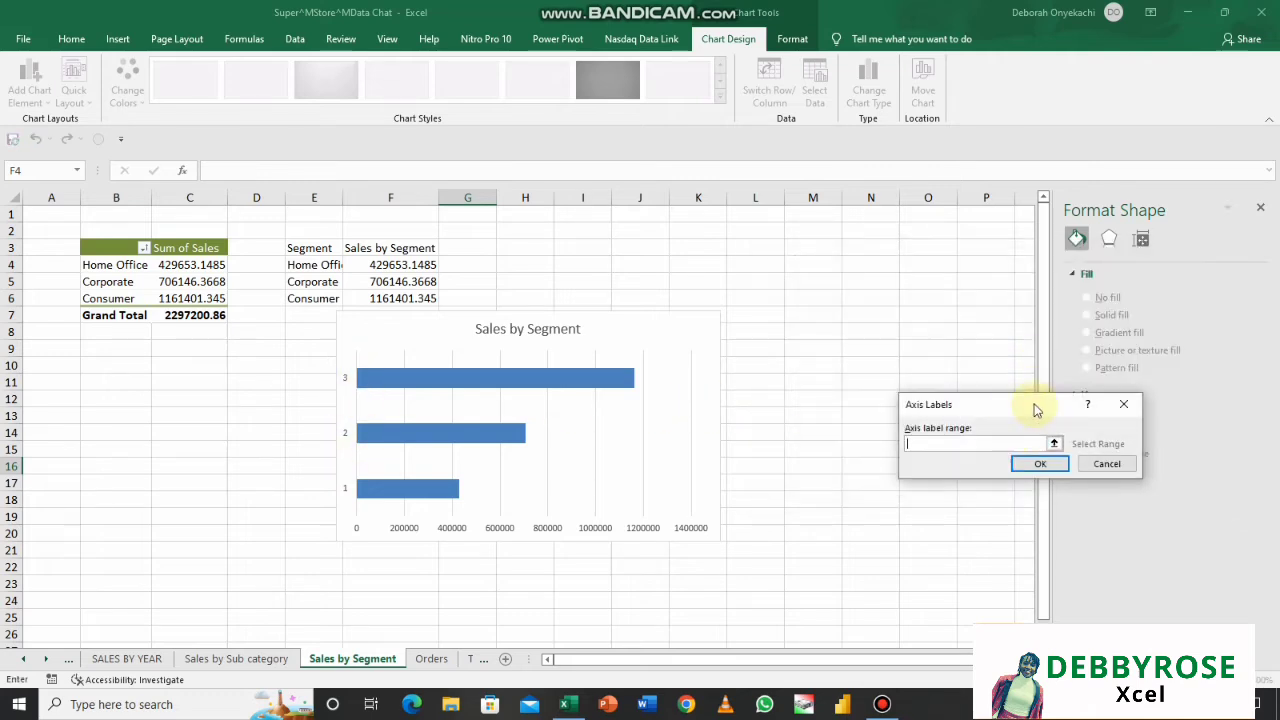
left_click_drag(1036, 410, 948, 413)
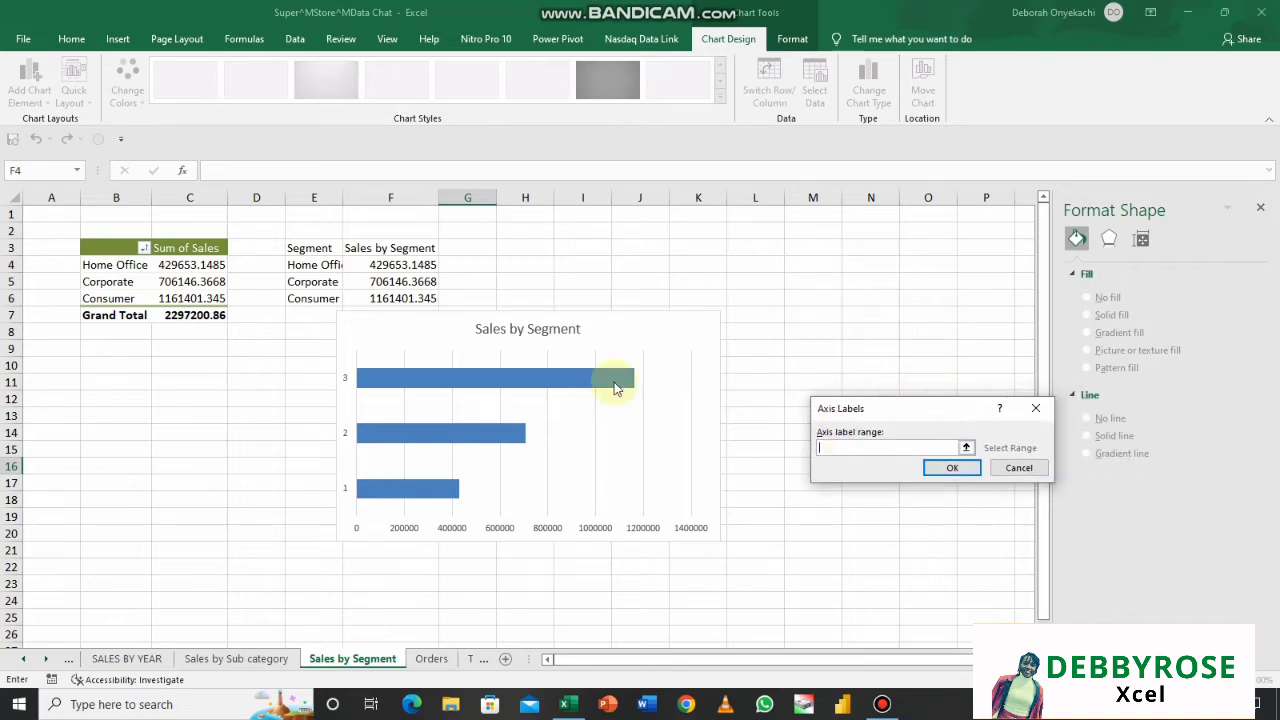
left_click_drag(310, 265, 305, 298)
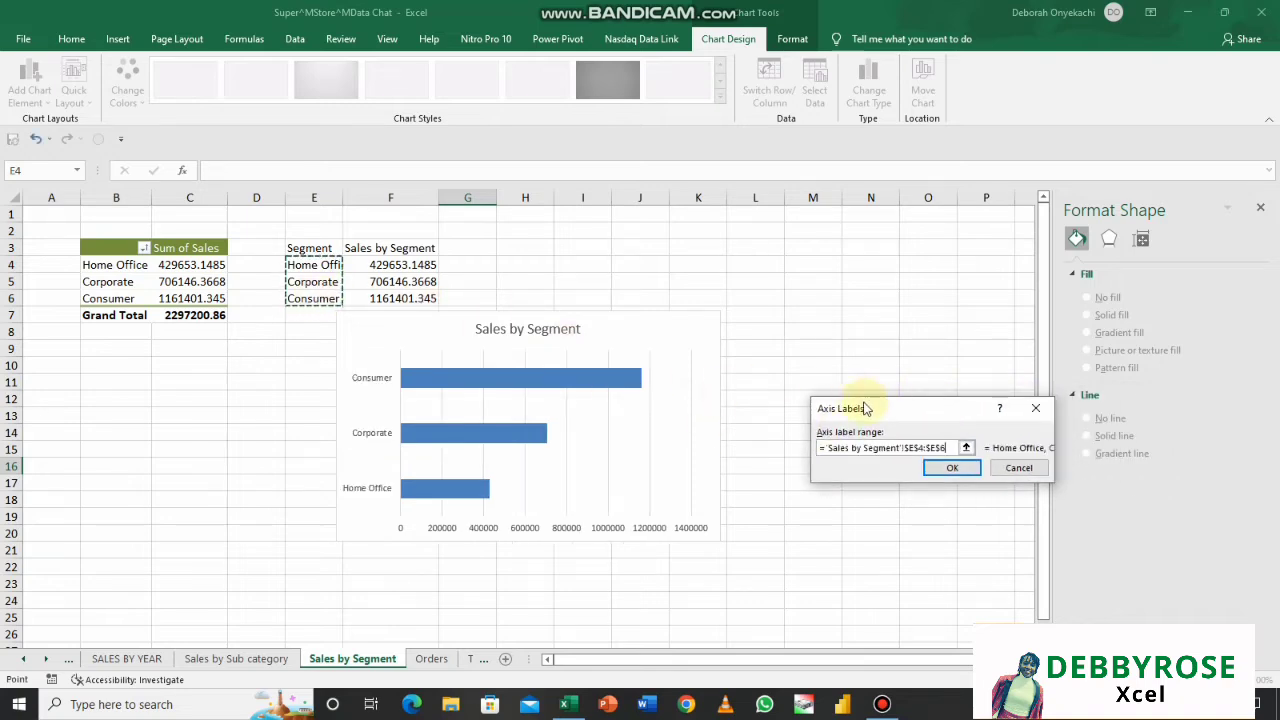
left_click(957, 468)
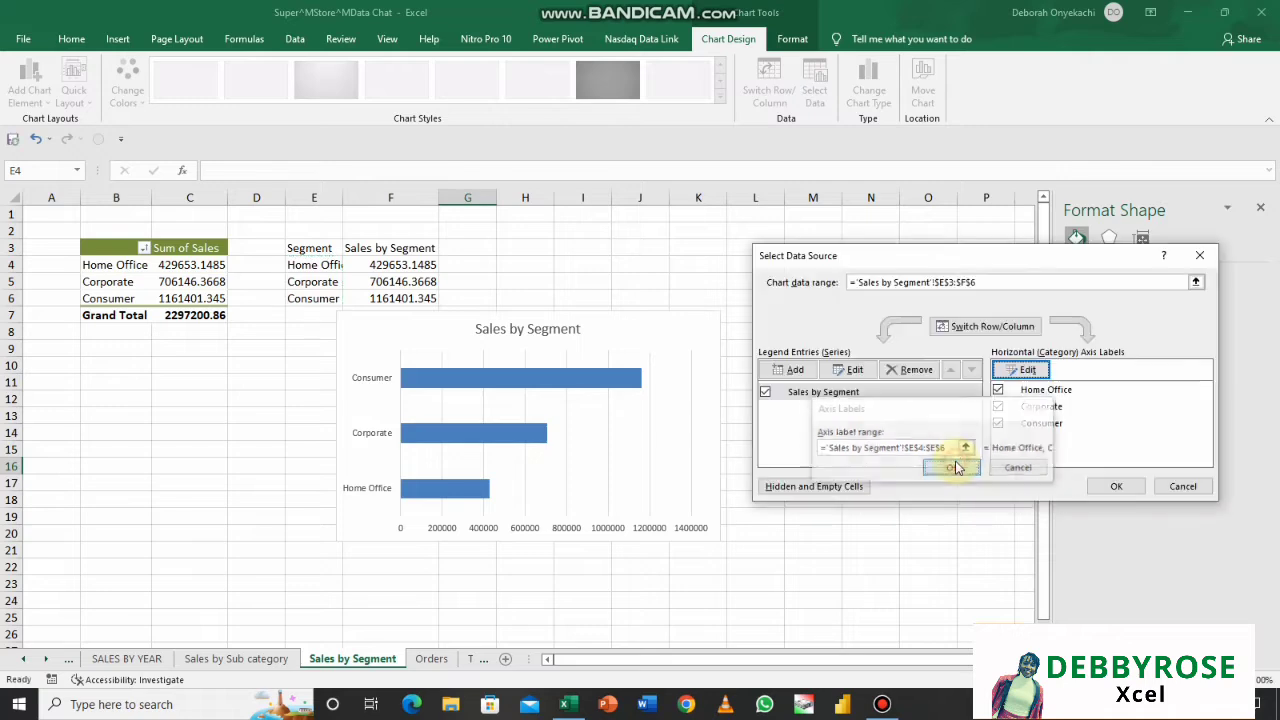
left_click(1112, 486)
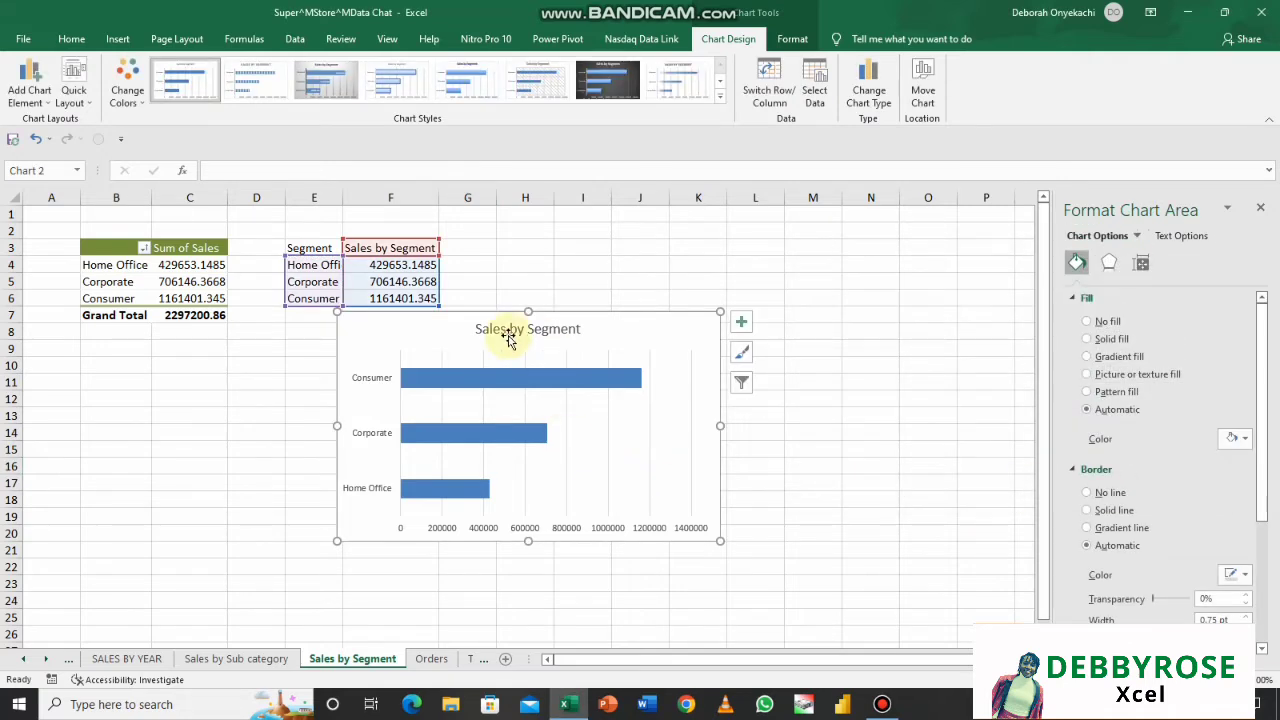
- Change the heading in cell F3 to "Total Sales by Segment"
left_click(405, 249)
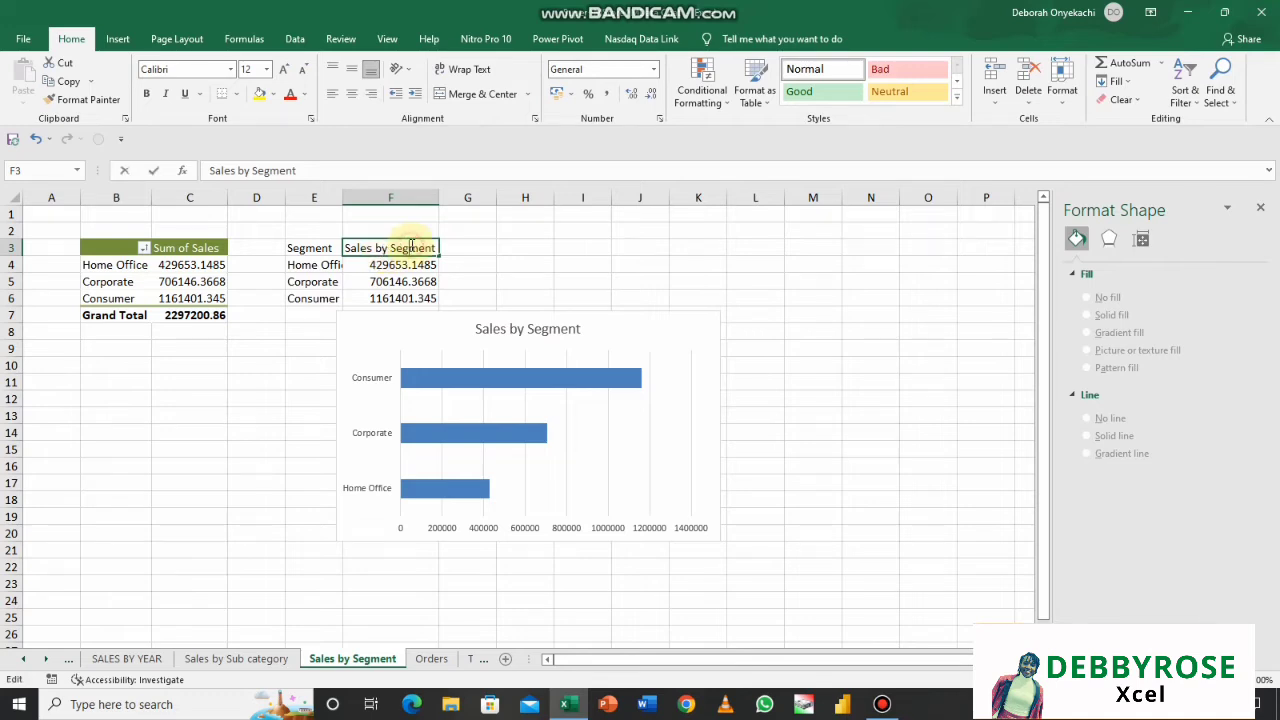
double_click(411, 247)
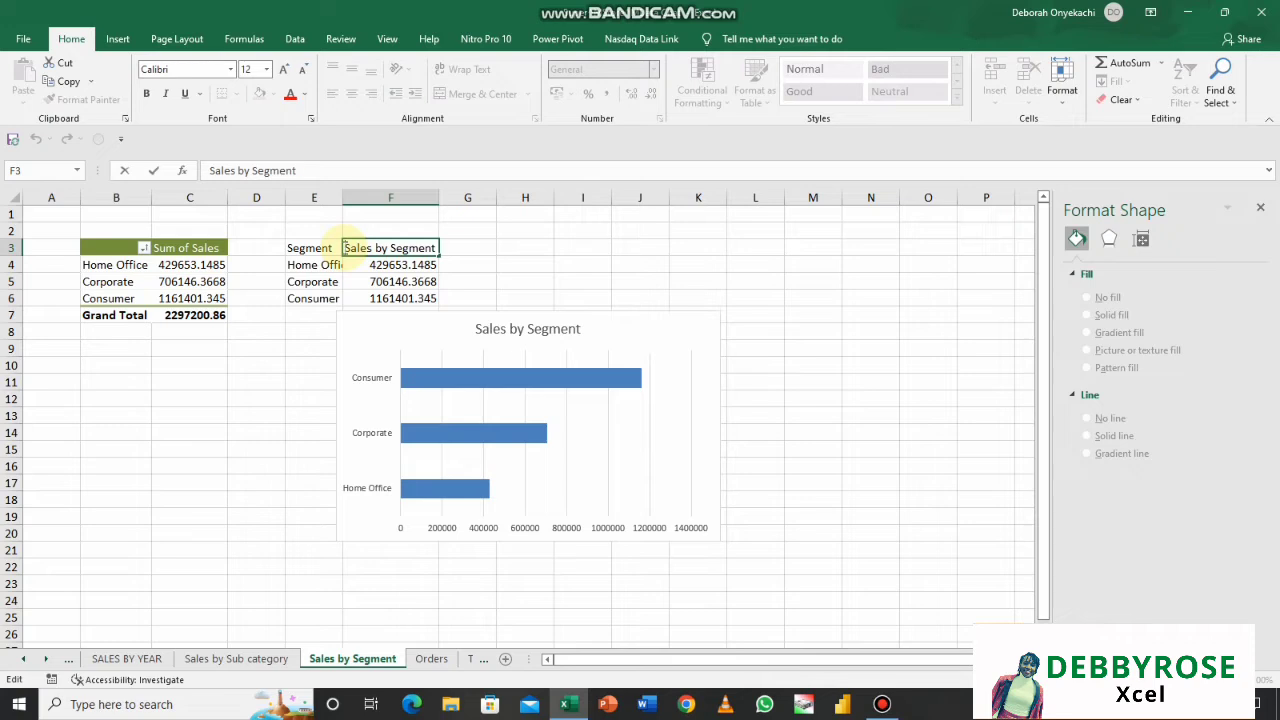
type("Total")
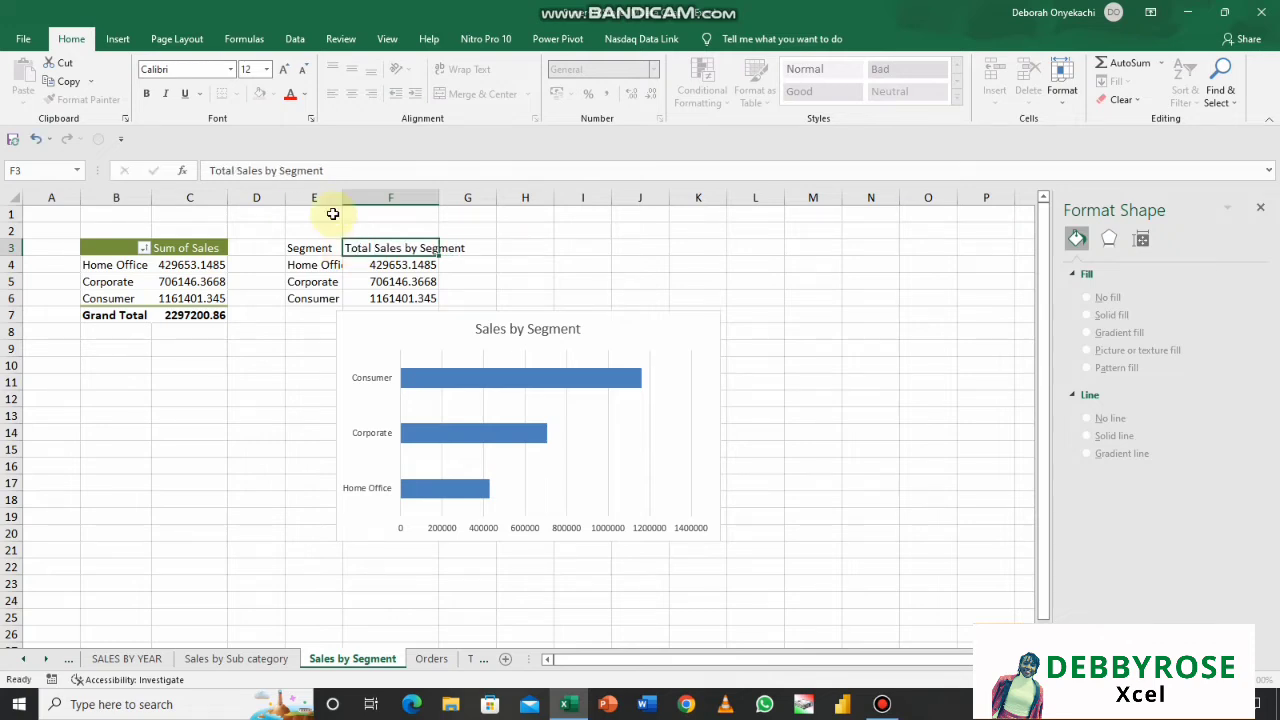
key("Return")
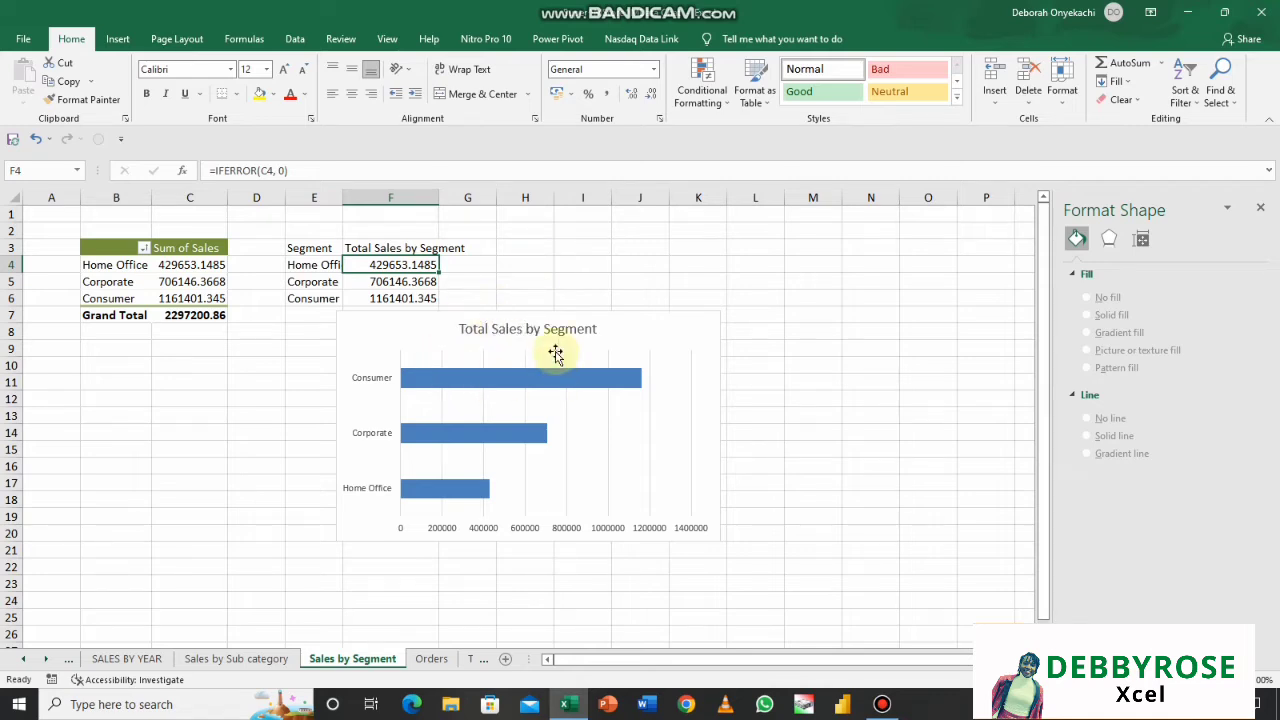
- Remove the chart's major gridlines and give the segment category axis no fill and no line
left_click(528, 400)
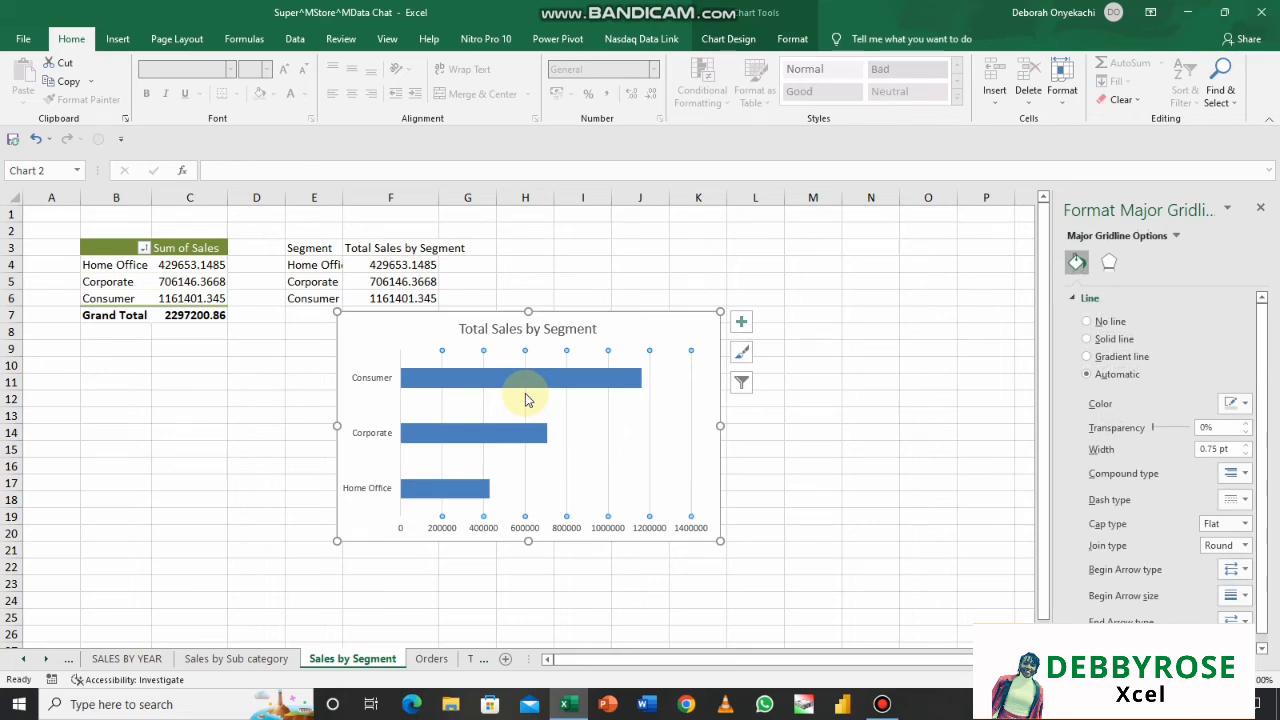
left_click(526, 399)
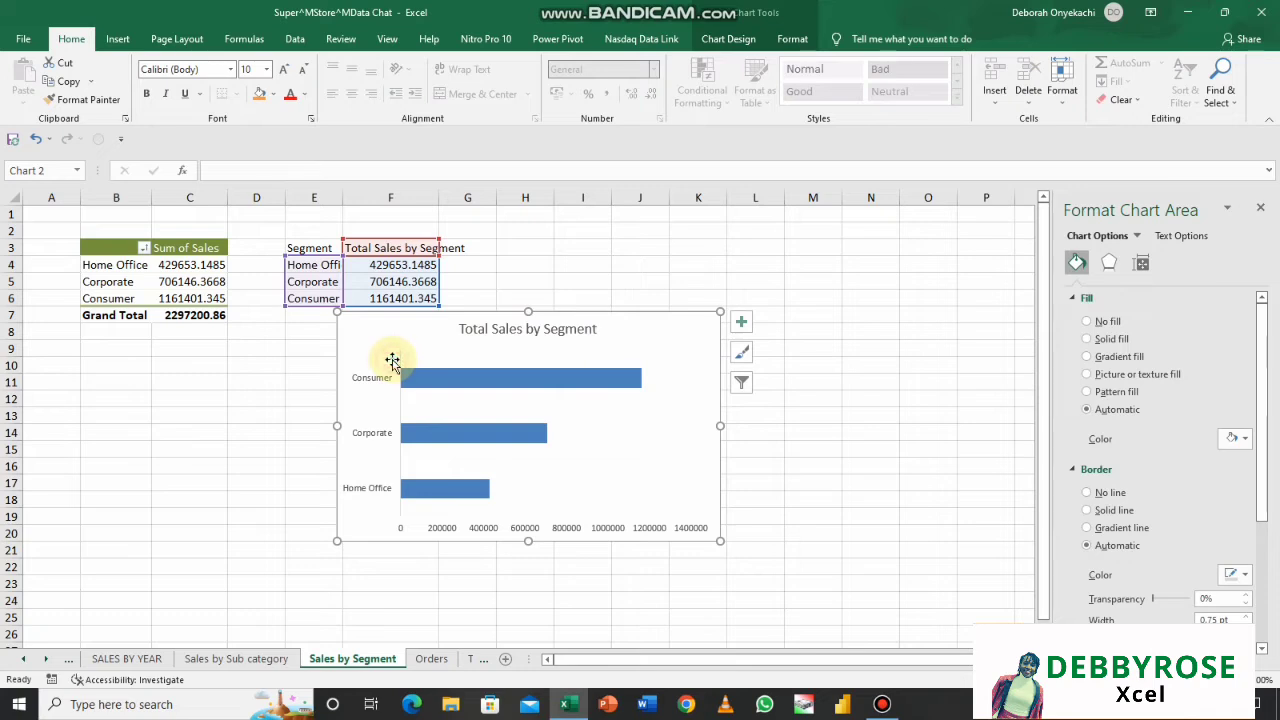
left_click(391, 376)
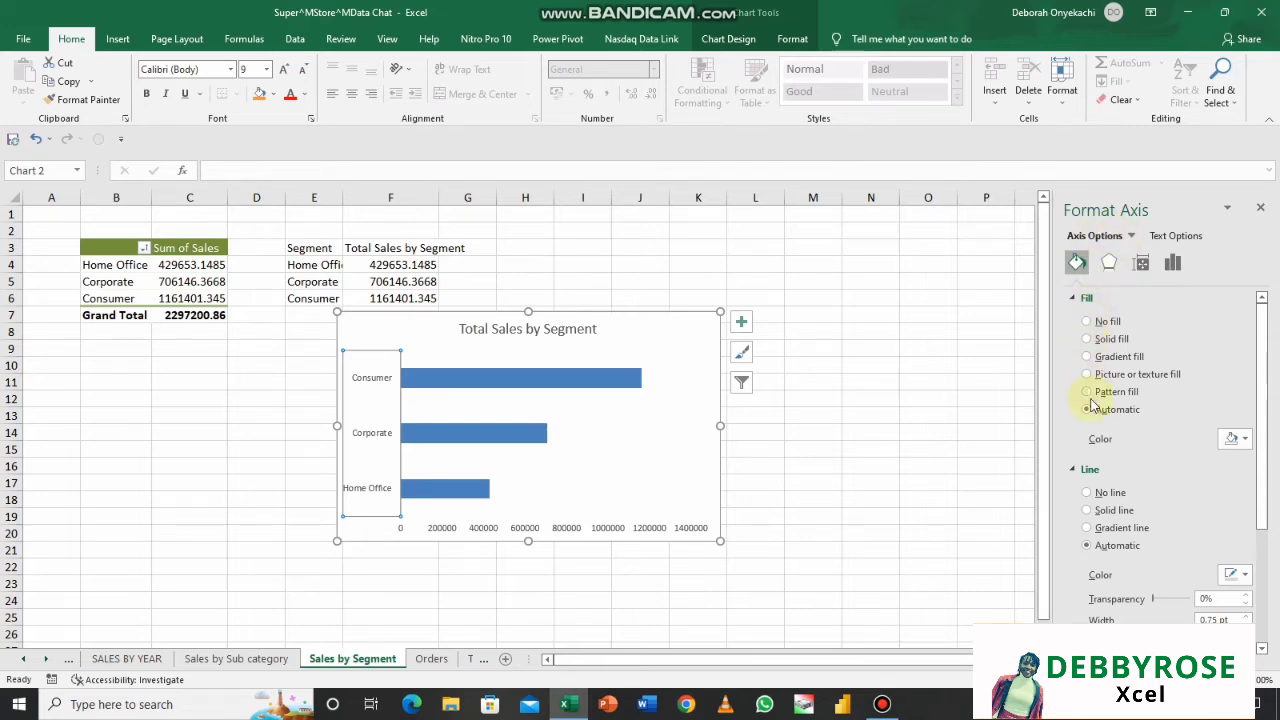
left_click(1087, 324)
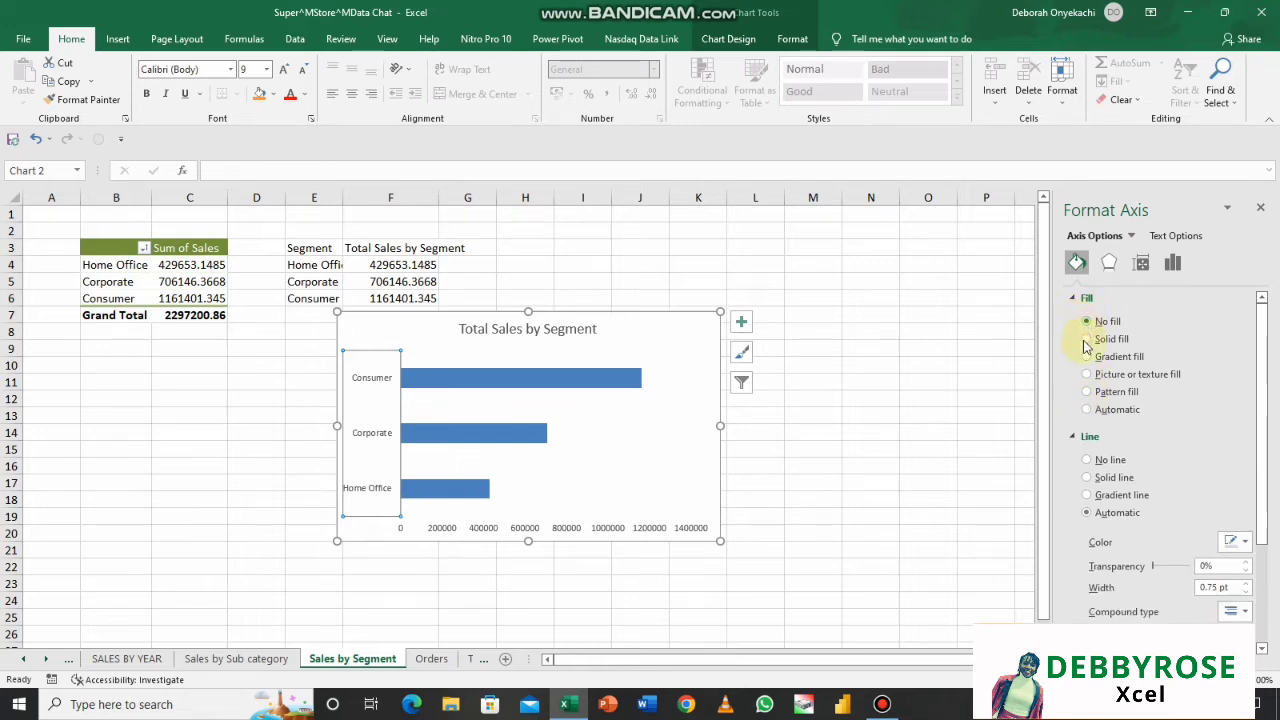
left_click(1087, 460)
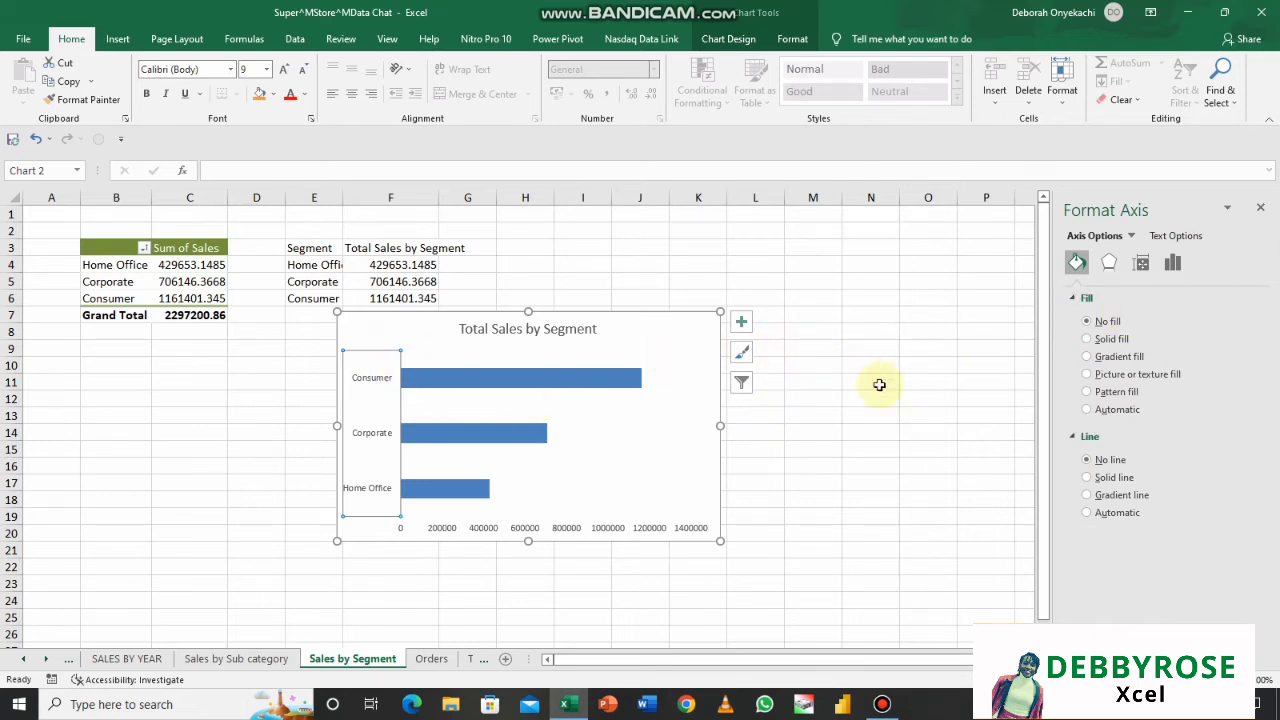
- Set the gap width of the bar series to 82%
left_click(690, 461)
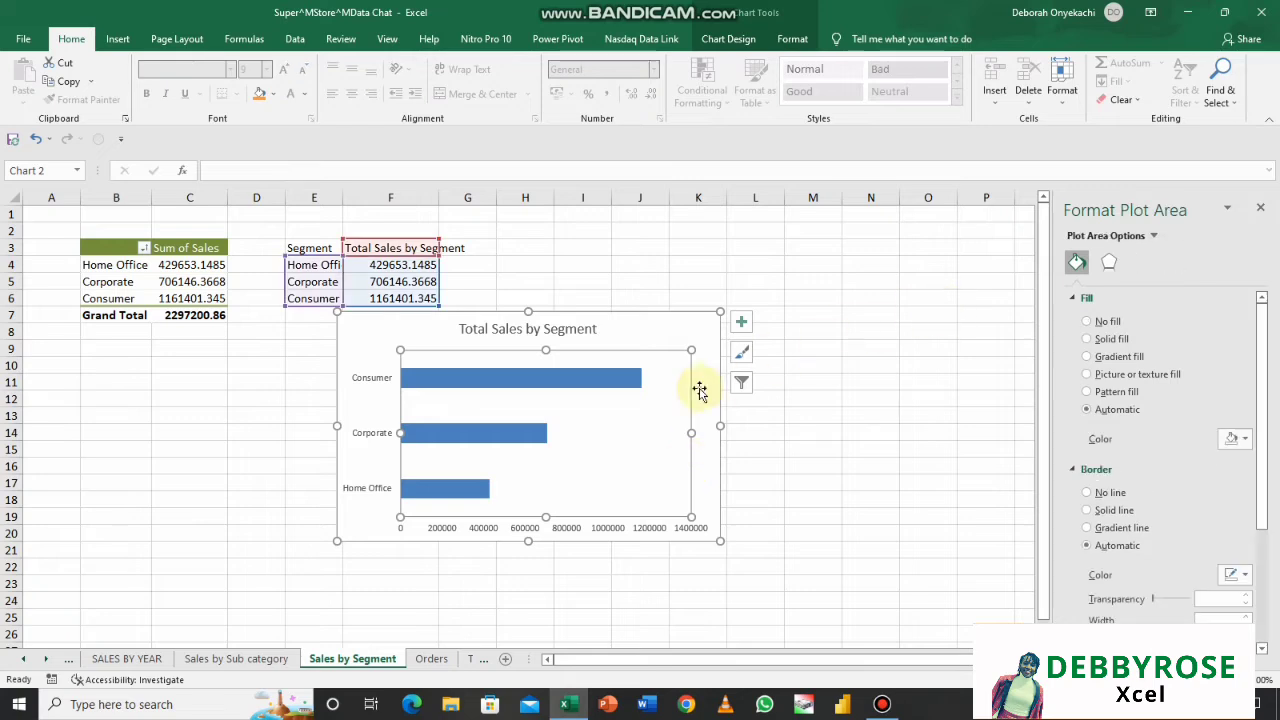
left_click(636, 379)
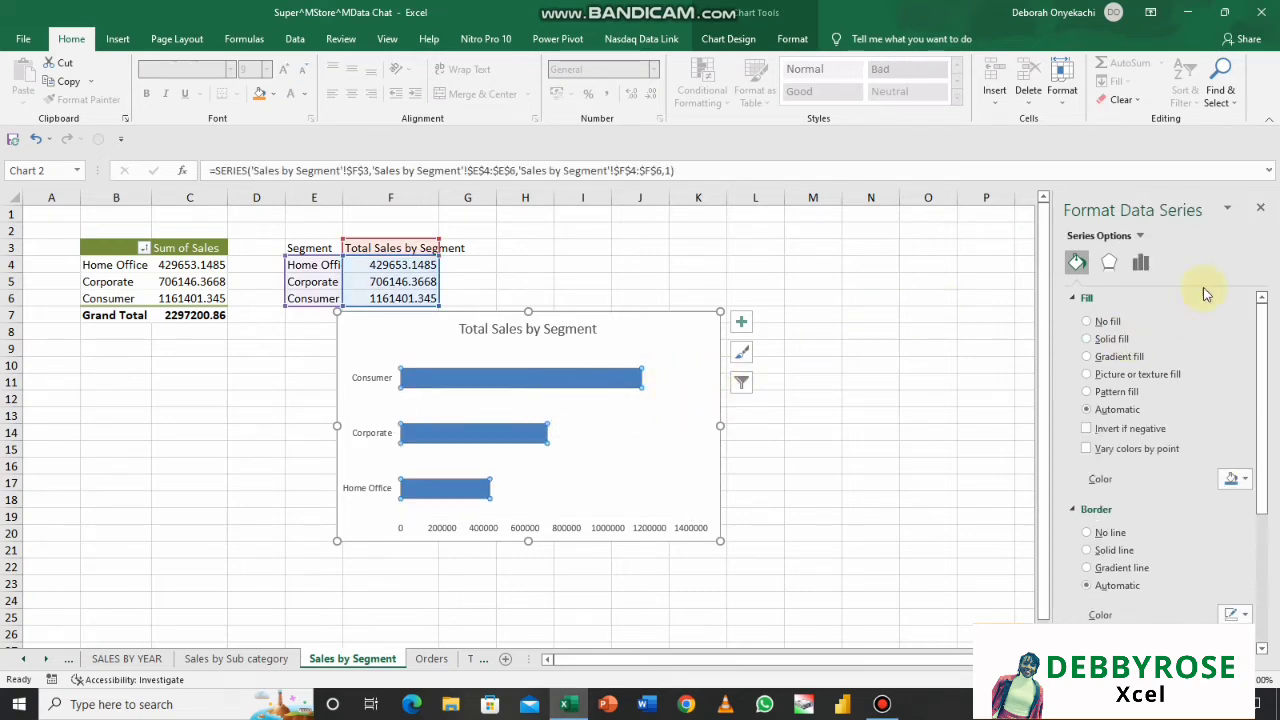
left_click(1143, 263)
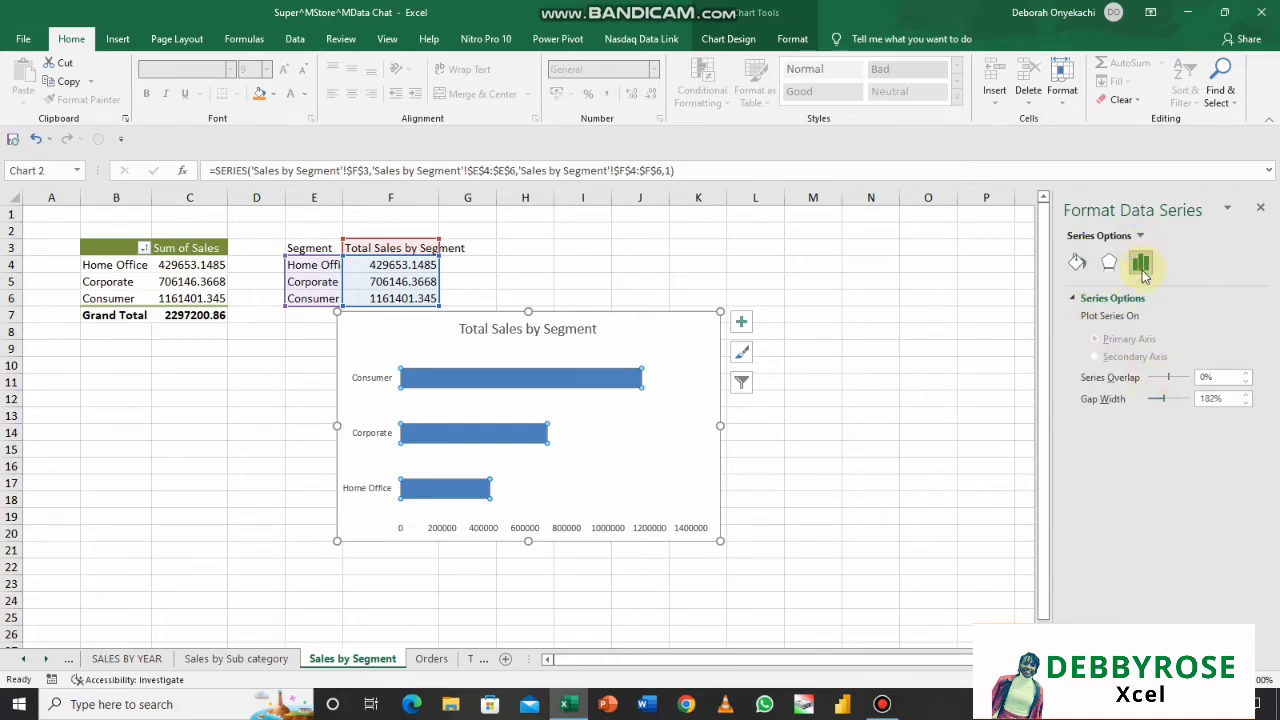
left_click_drag(1161, 401, 1160, 400)
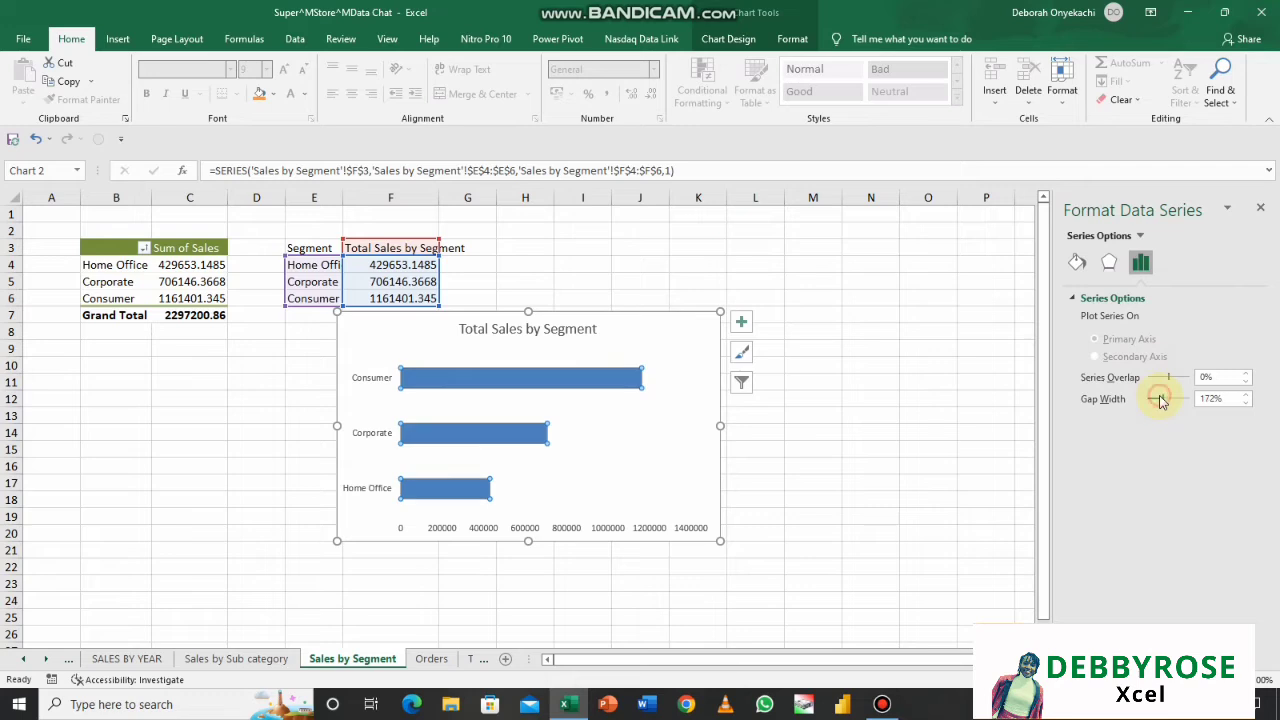
left_click(726, 38)
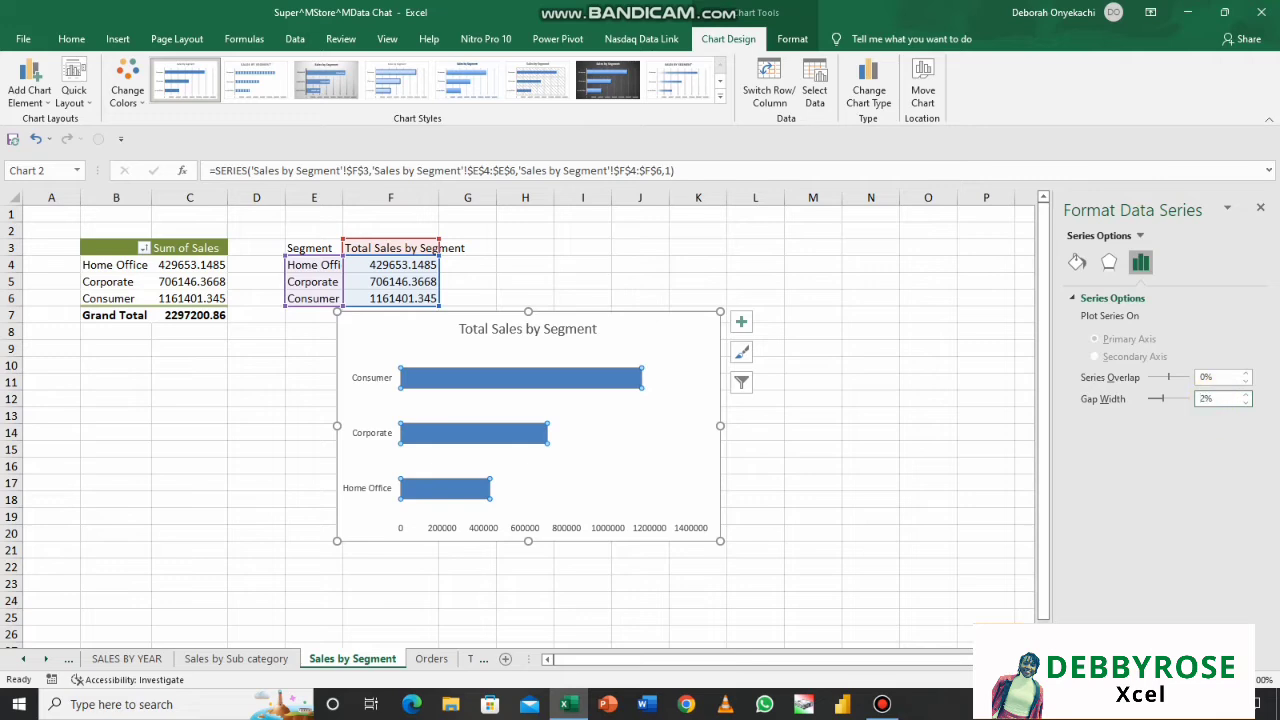
key("Return")
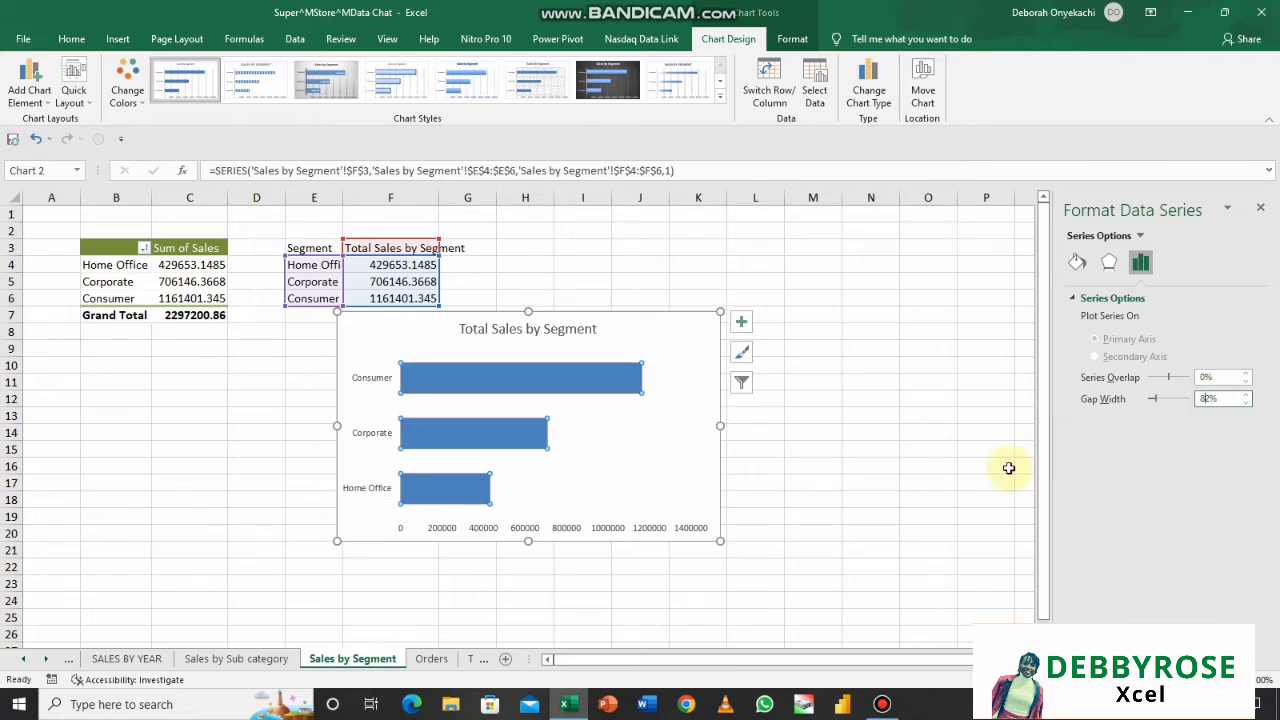
- Delete the horizontal value axis from the chart
left_click(595, 445)
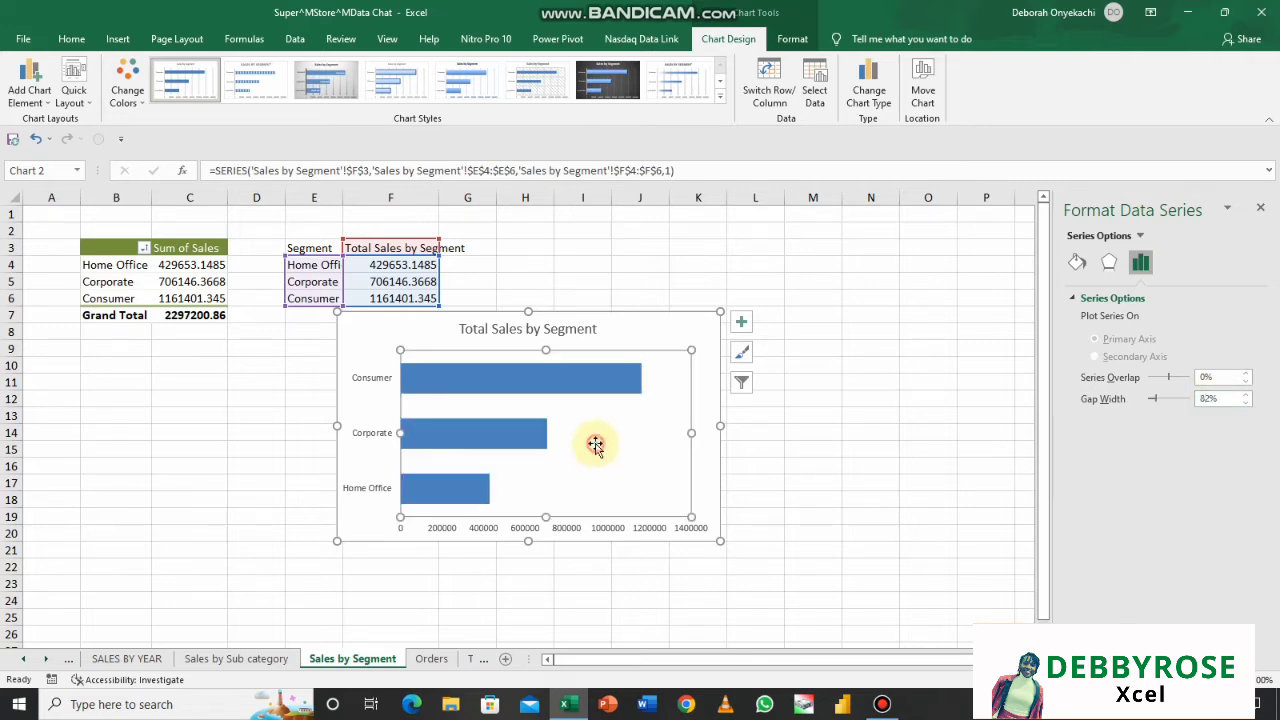
left_click(584, 534)
key("Delete")
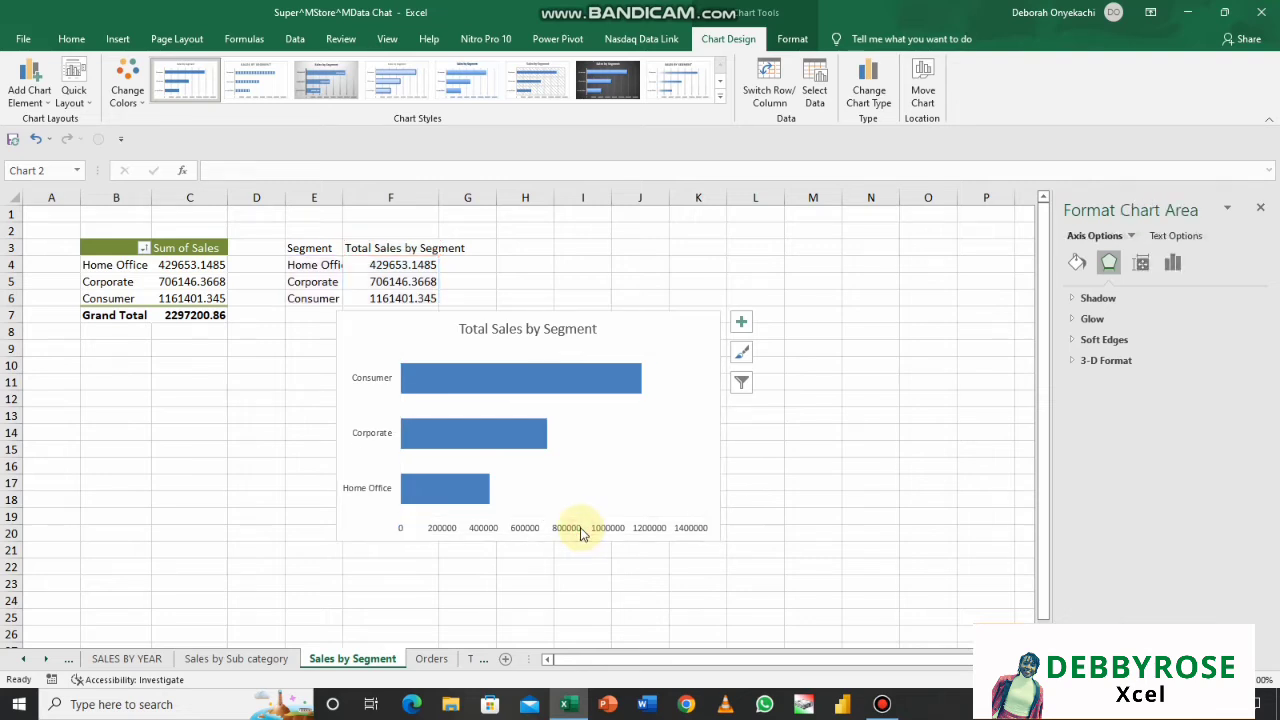
- Add data labels to the bar series, positioned at Outside End
left_click(553, 440)
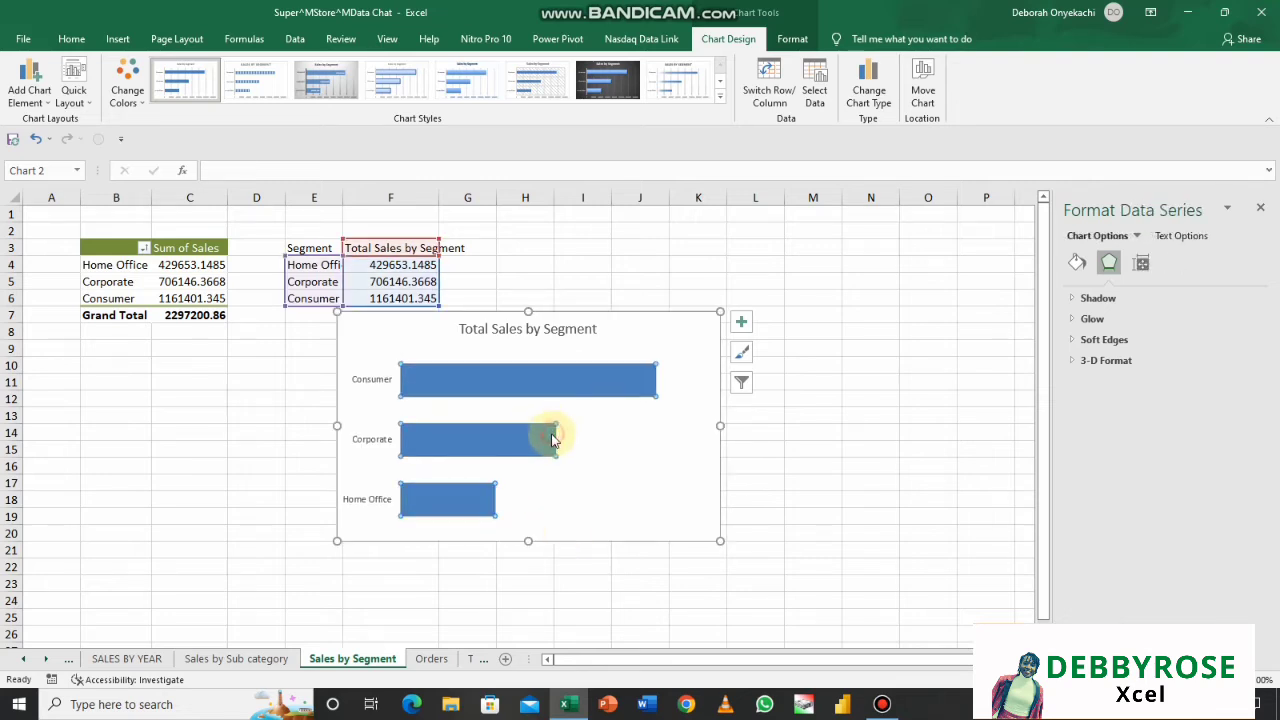
left_click(741, 325)
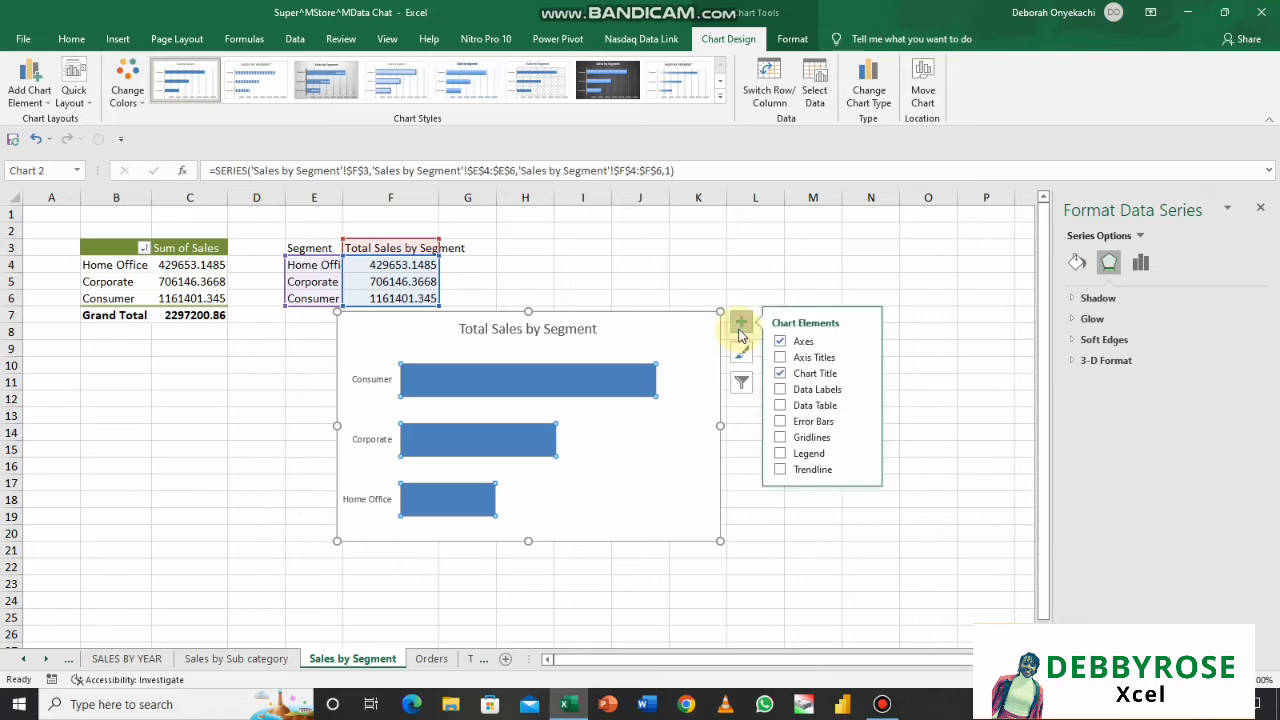
left_click(862, 391)
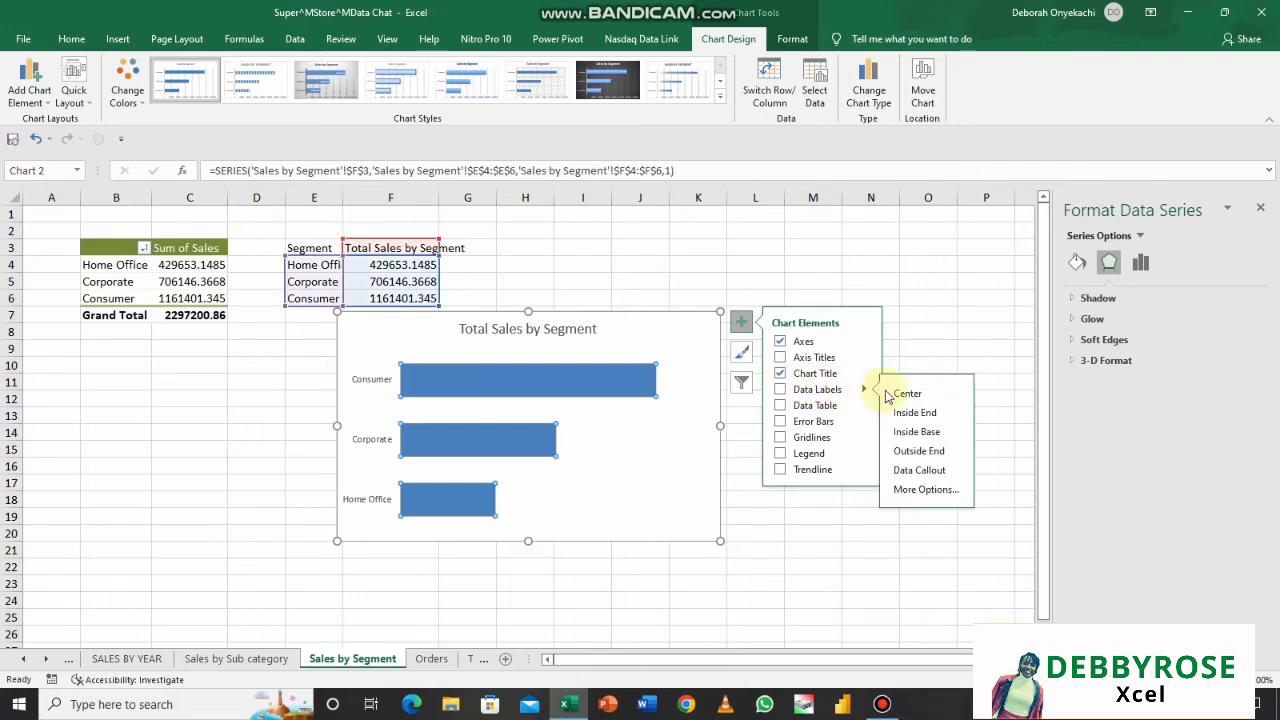
left_click(917, 451)
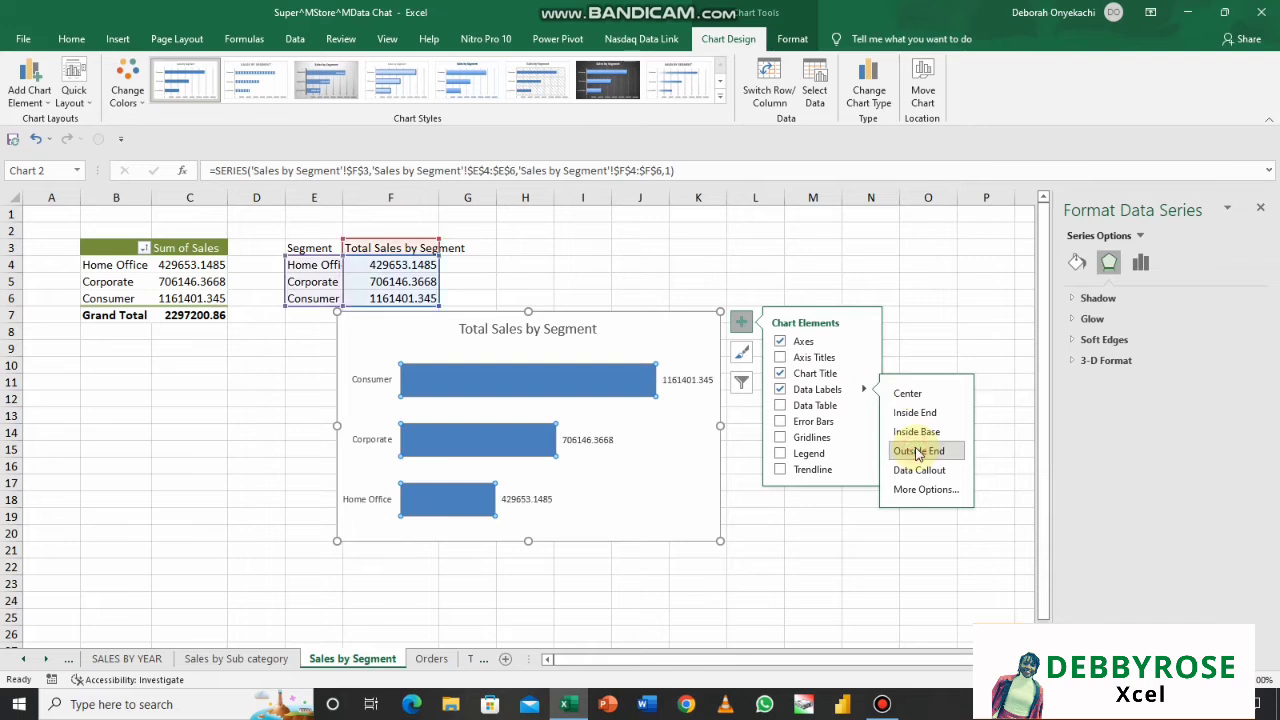
- Format the data labels in the Number category with 0 decimal places
left_click(683, 380)
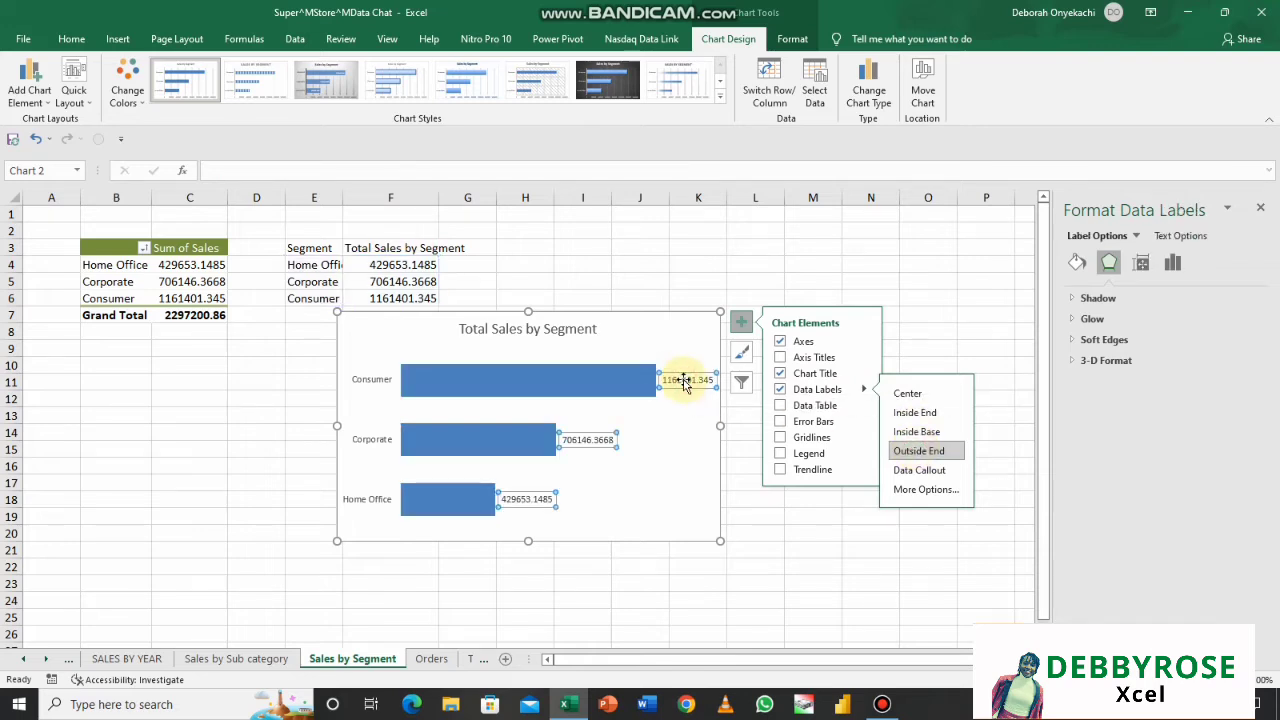
left_click(1170, 265)
left_click(1078, 320)
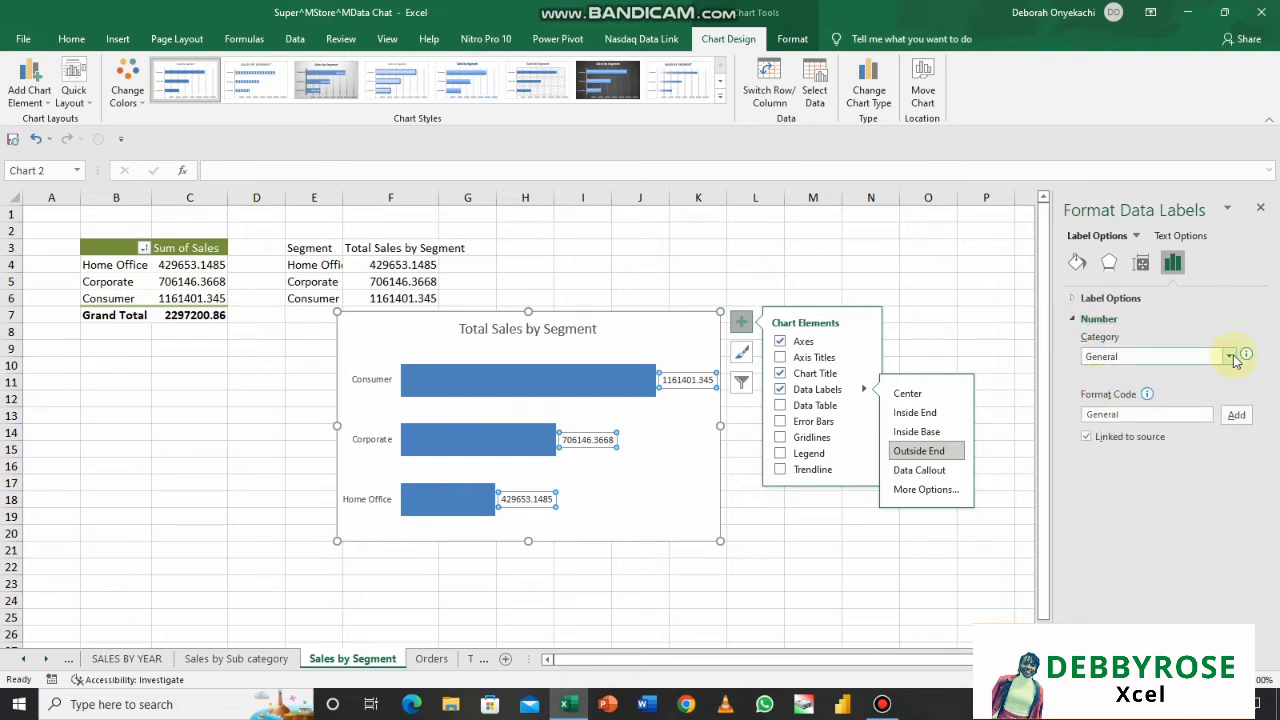
left_click(1229, 357)
left_click(1172, 398)
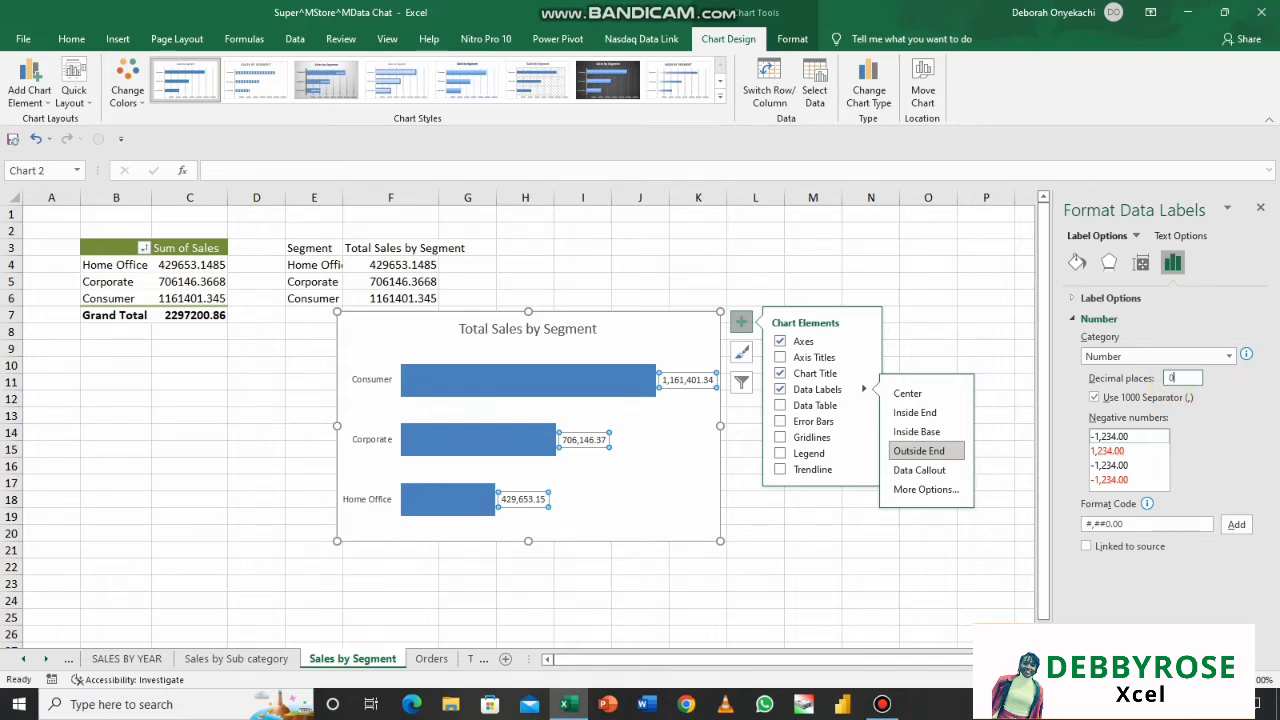
left_click(1233, 528)
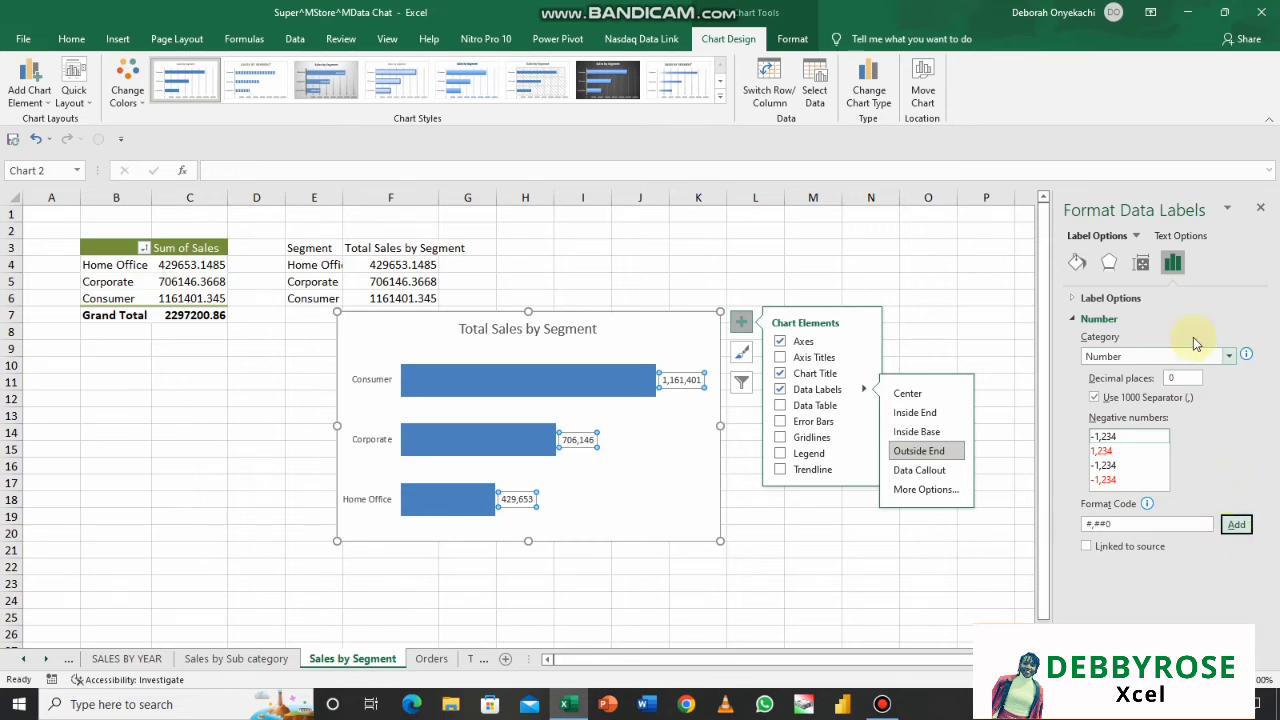
- Change the data labels' number format to Currency with the ₦ symbol and deselect the chart
left_click(1225, 357)
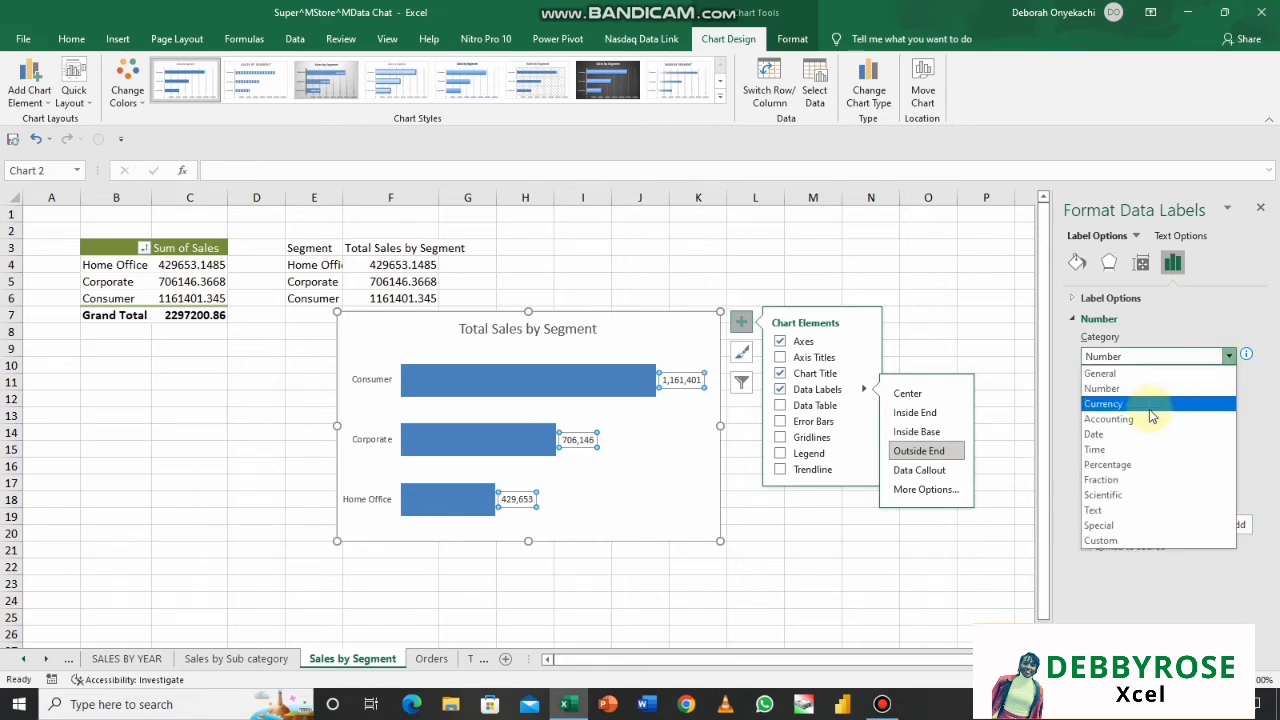
left_click(1148, 405)
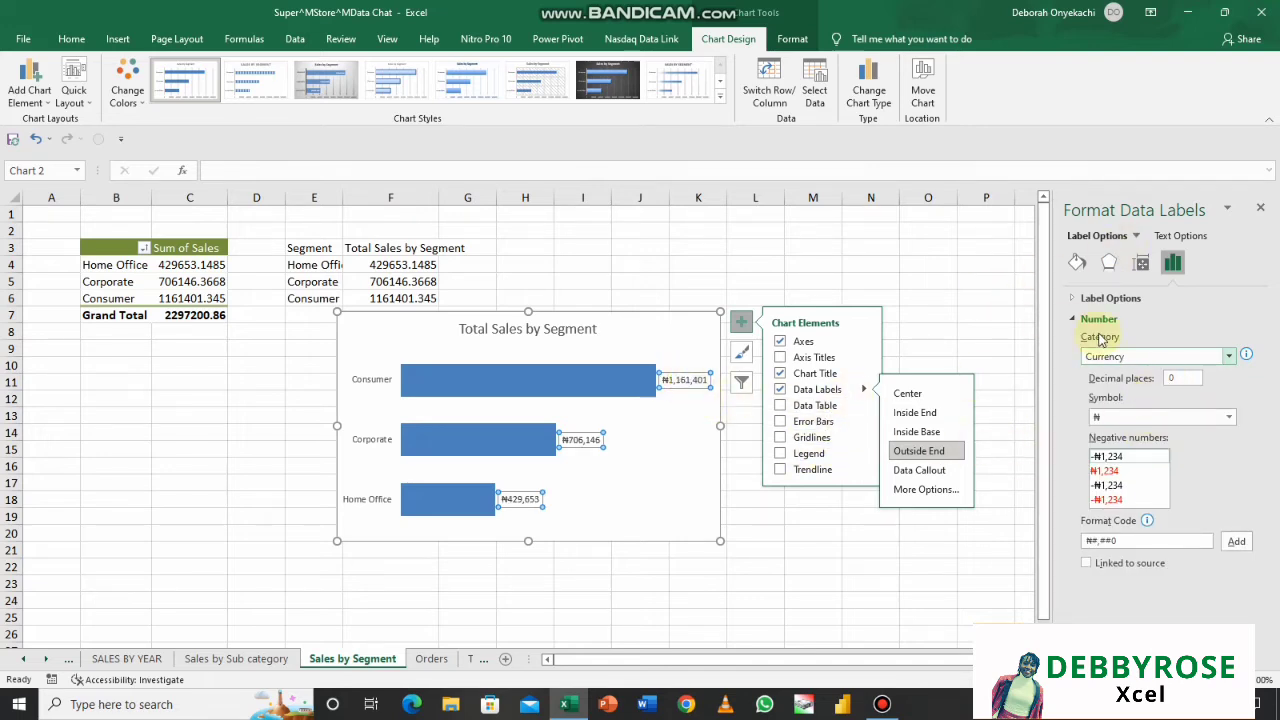
left_click(747, 508)
left_click(747, 510)
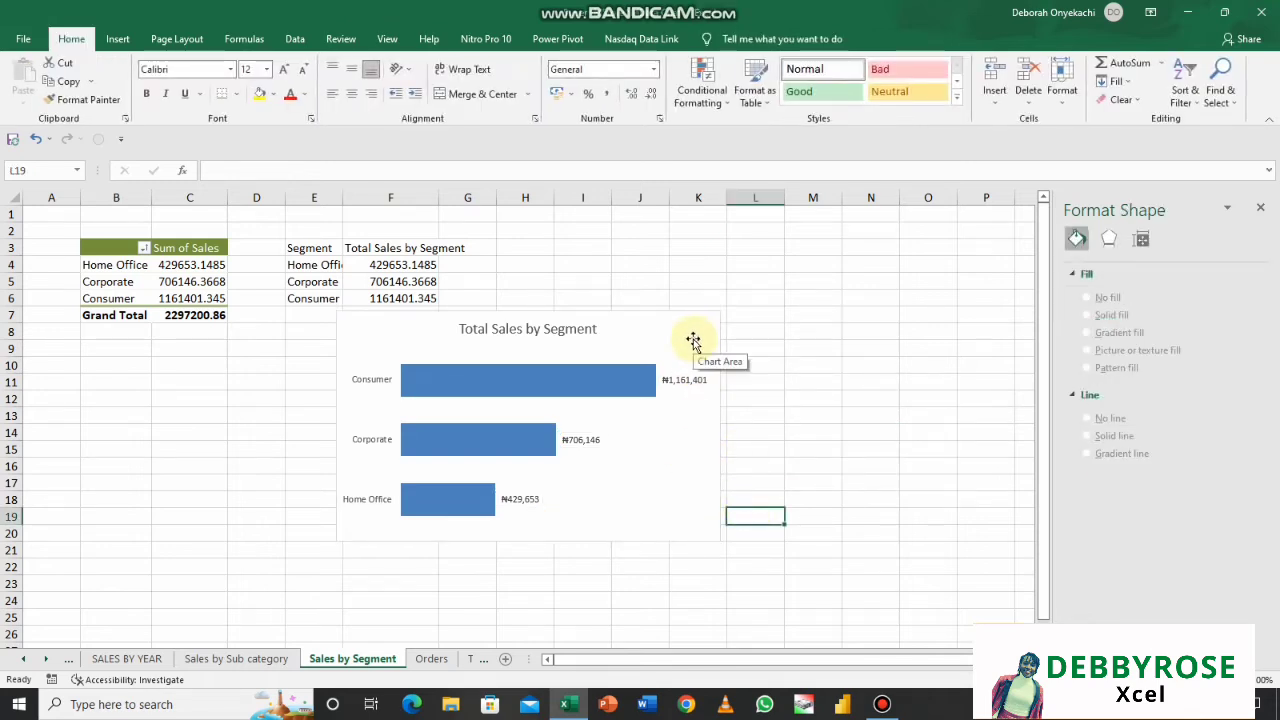
- On the Total sheet, re-enter the Total Sales formula in B2 as =SUM(Orders!R2:R9995)
left_click(475, 659)
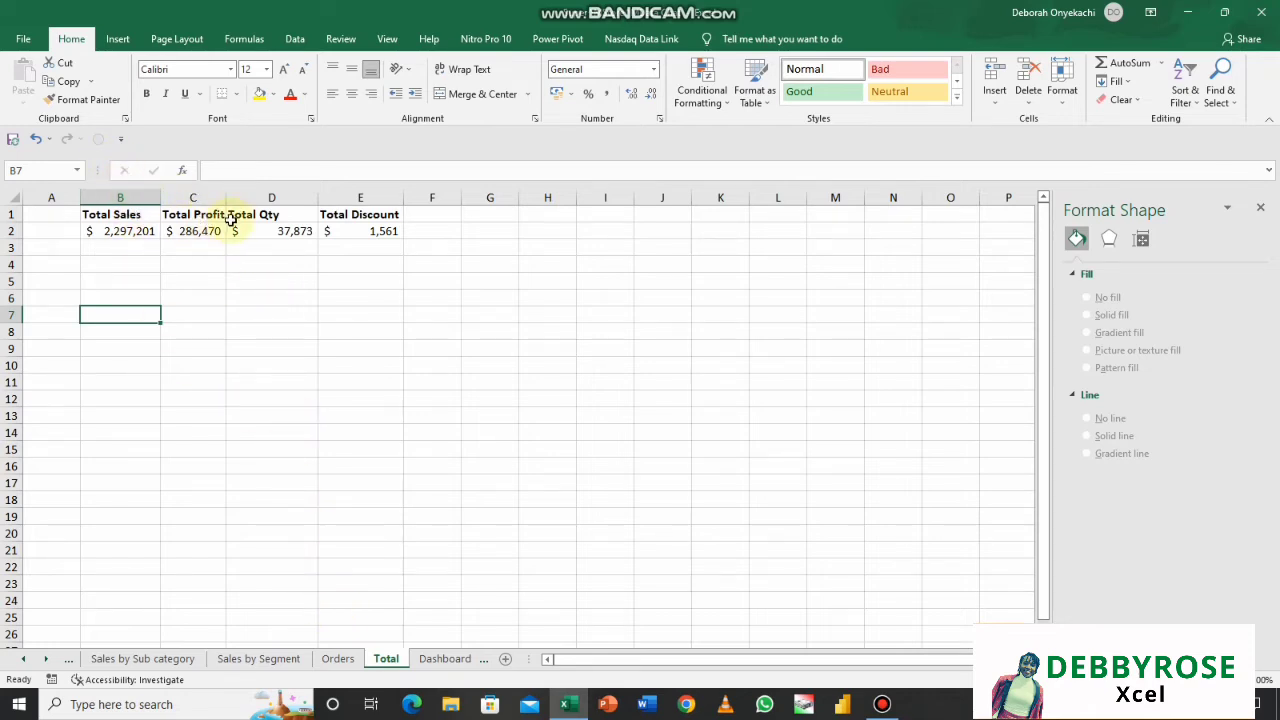
left_click(148, 231)
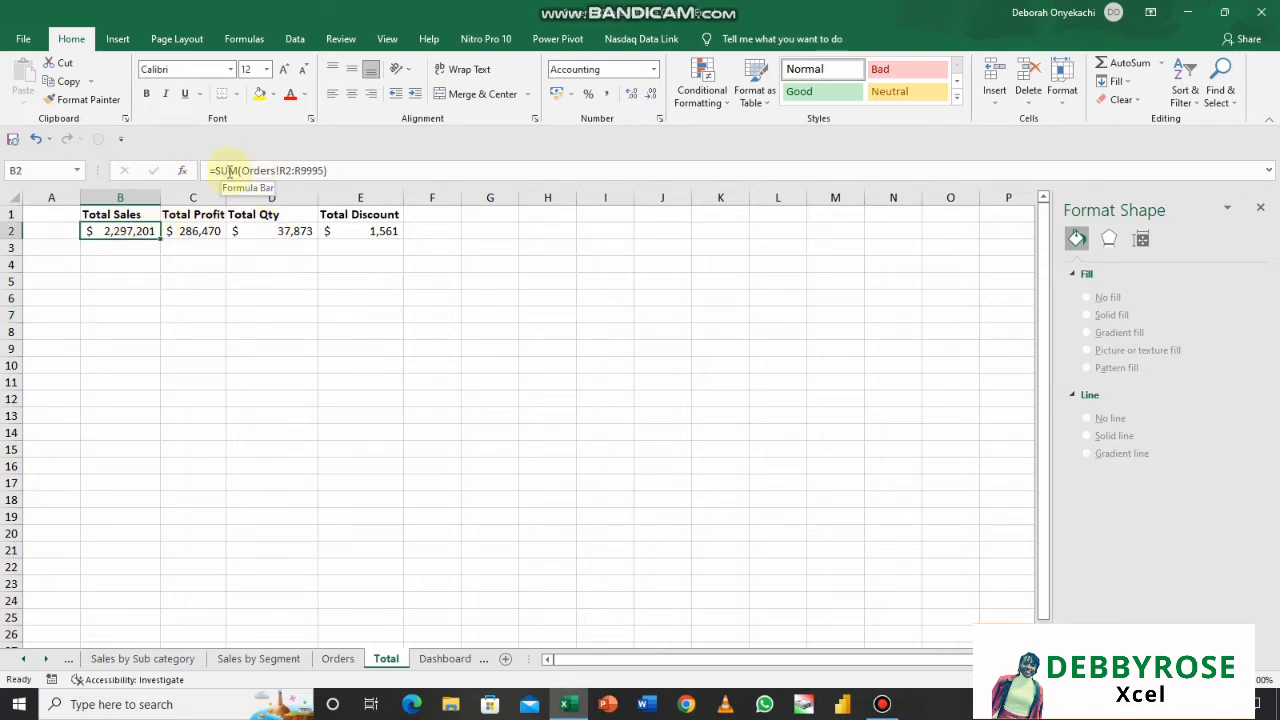
double_click(141, 233)
key("BackSpace")
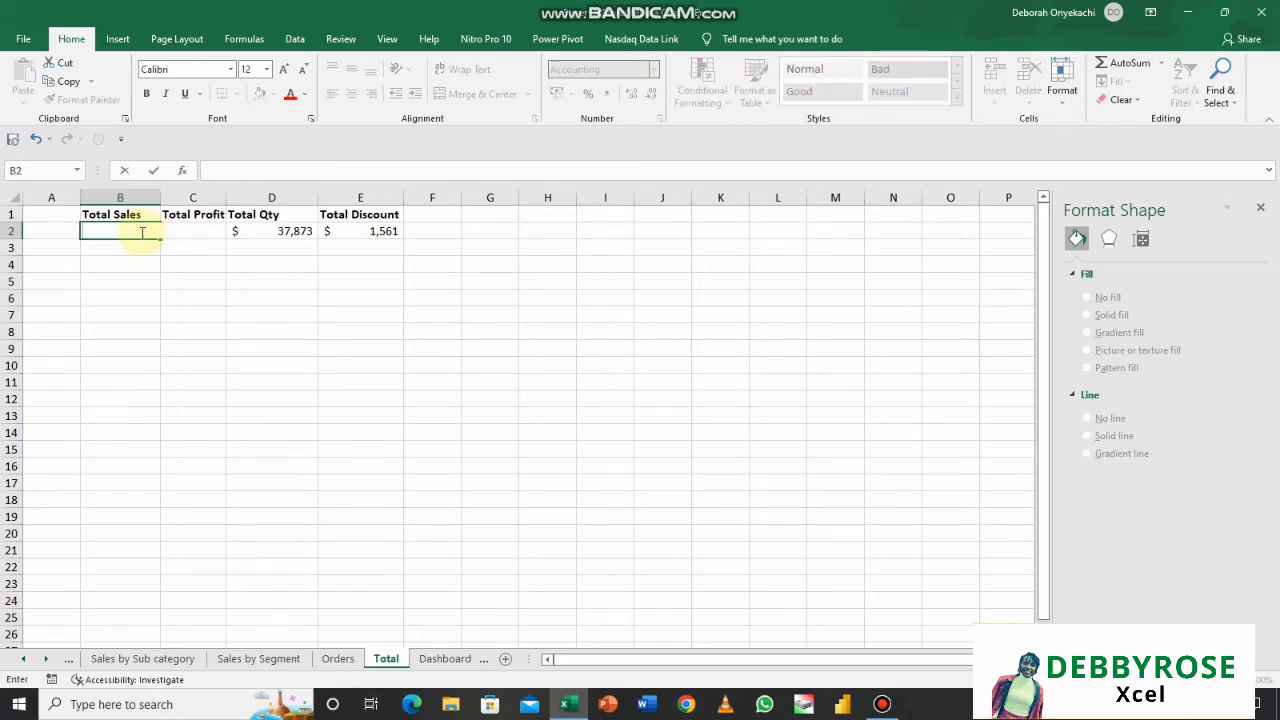
type("=sum")
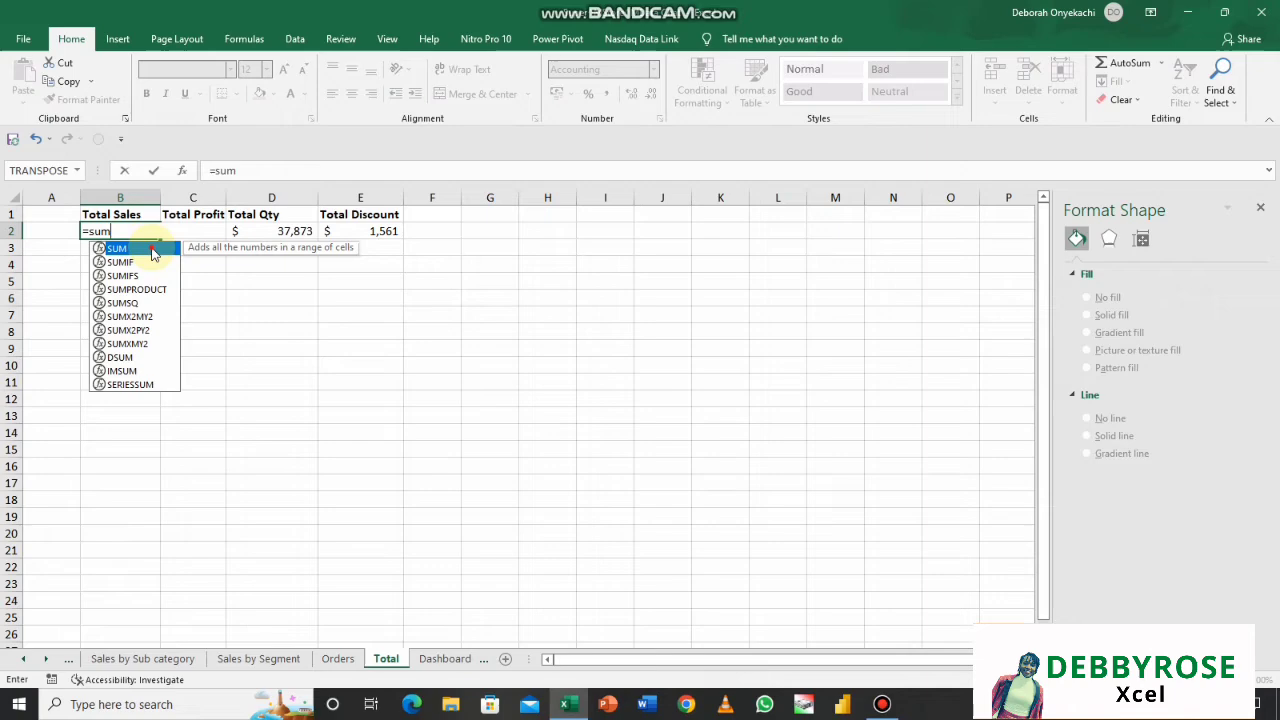
double_click(150, 248)
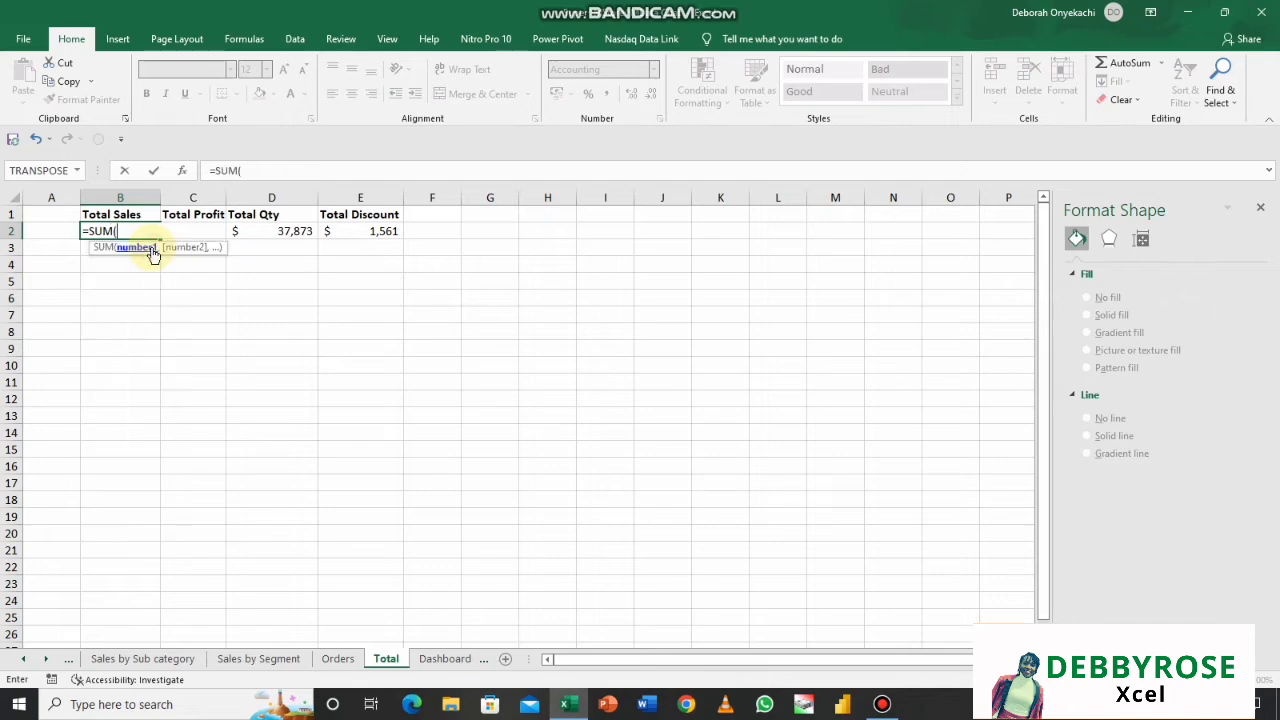
left_click(337, 658)
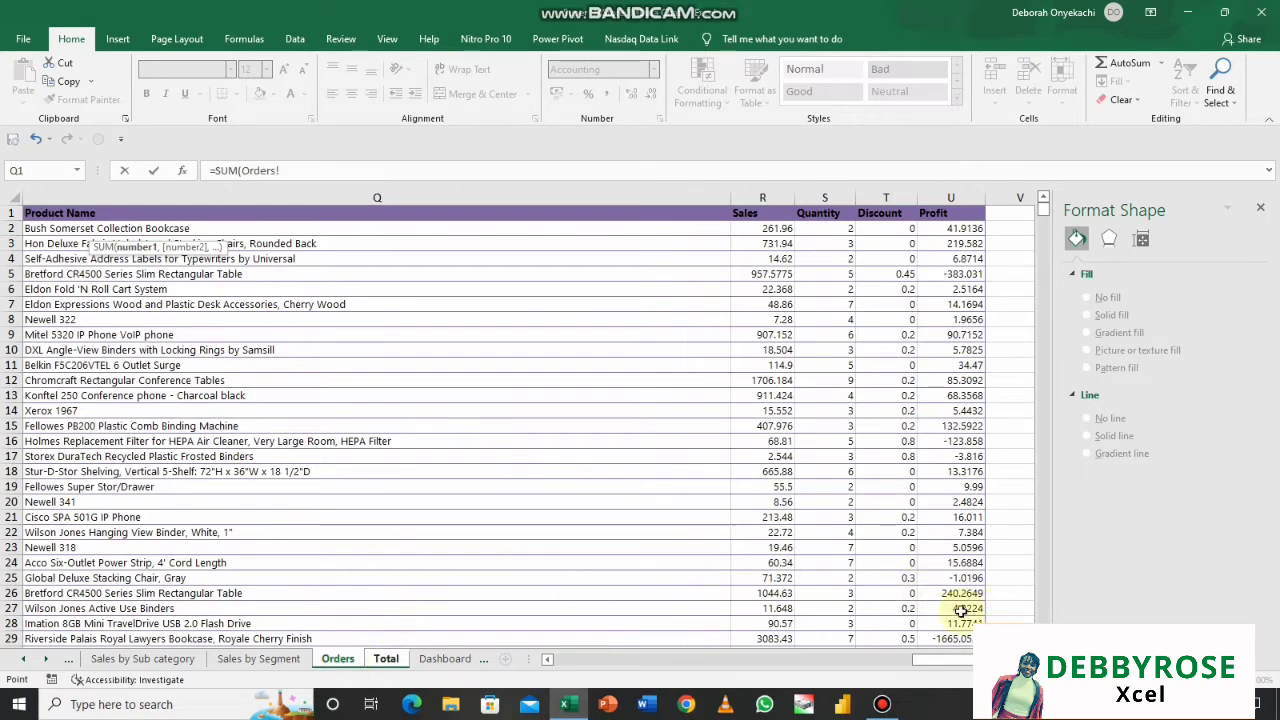
left_click(761, 229)
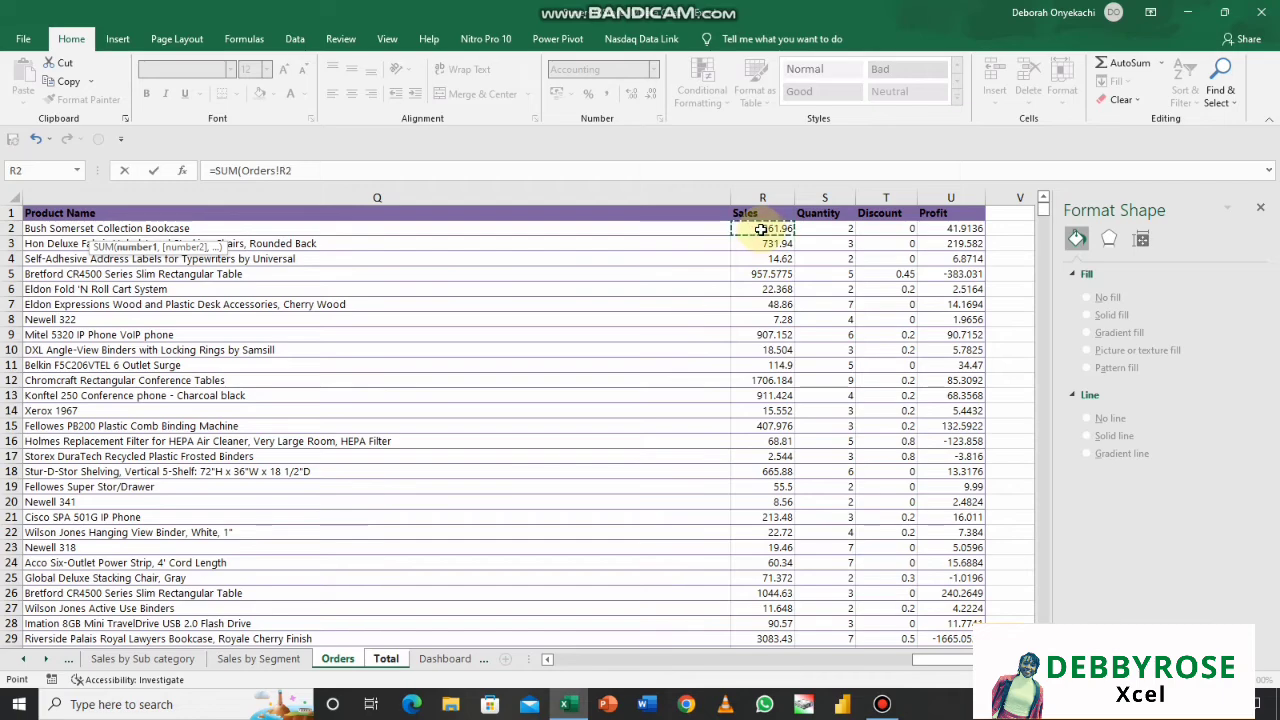
key("ctrl+shift+Down")
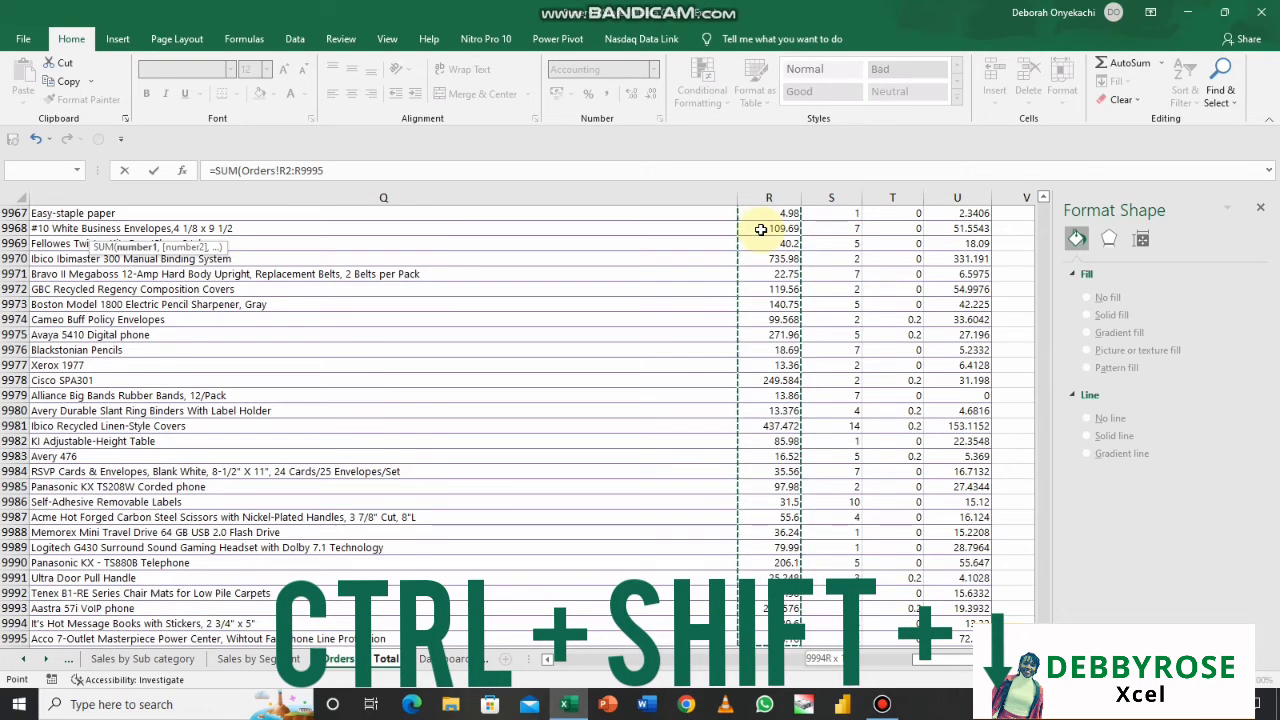
type(")")
key("Return")
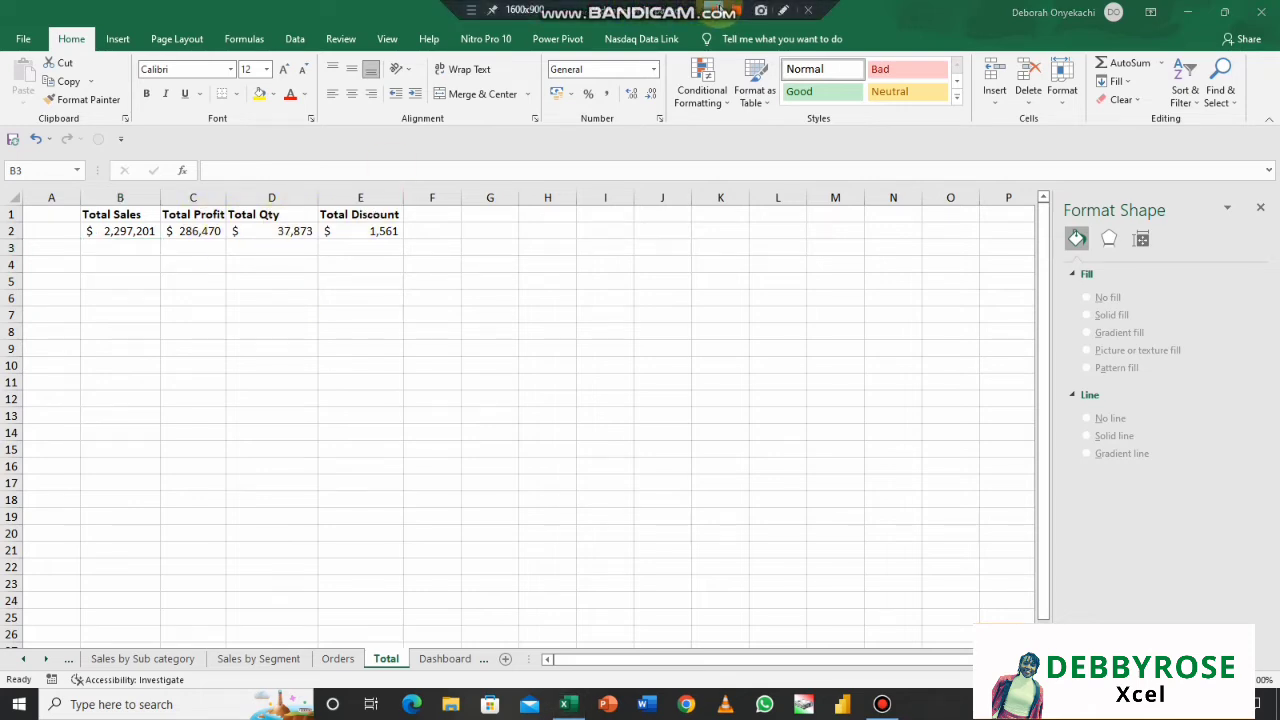
- Close the shape formatting pane and review the charts, totals and slicers on the Dashboard and Dashboard (2) sheets
left_click(446, 658)
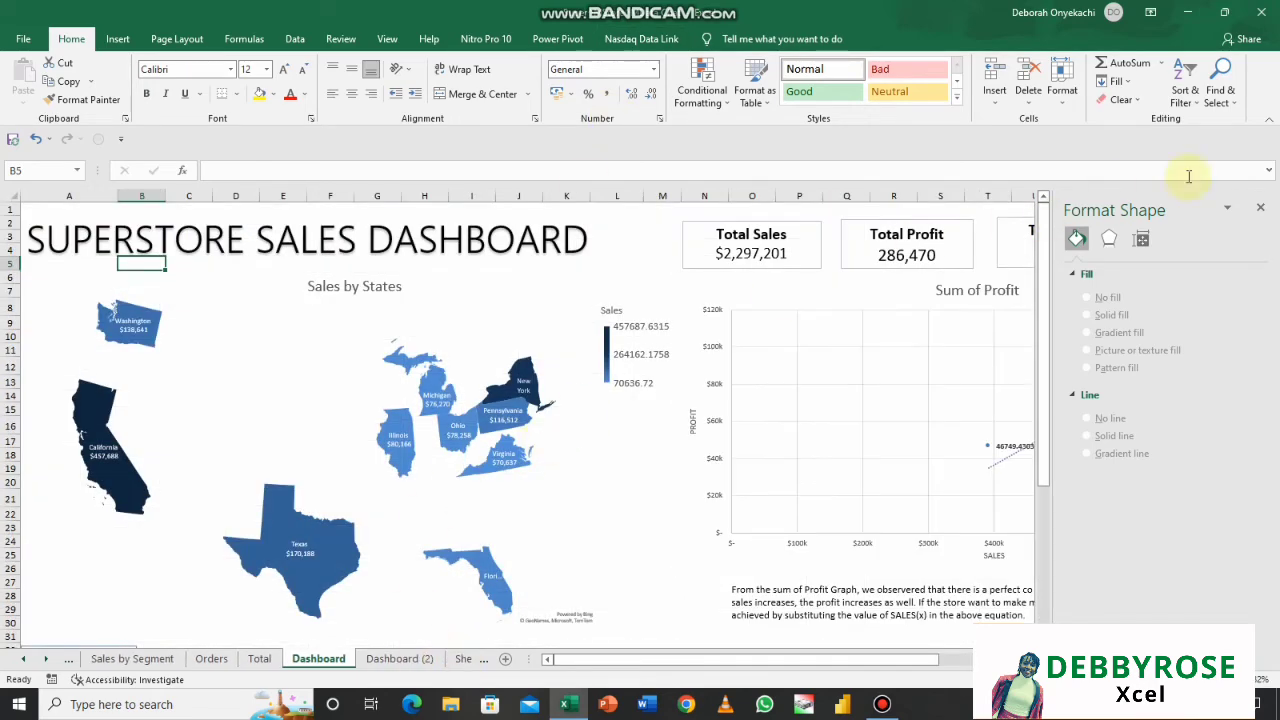
left_click(1260, 207)
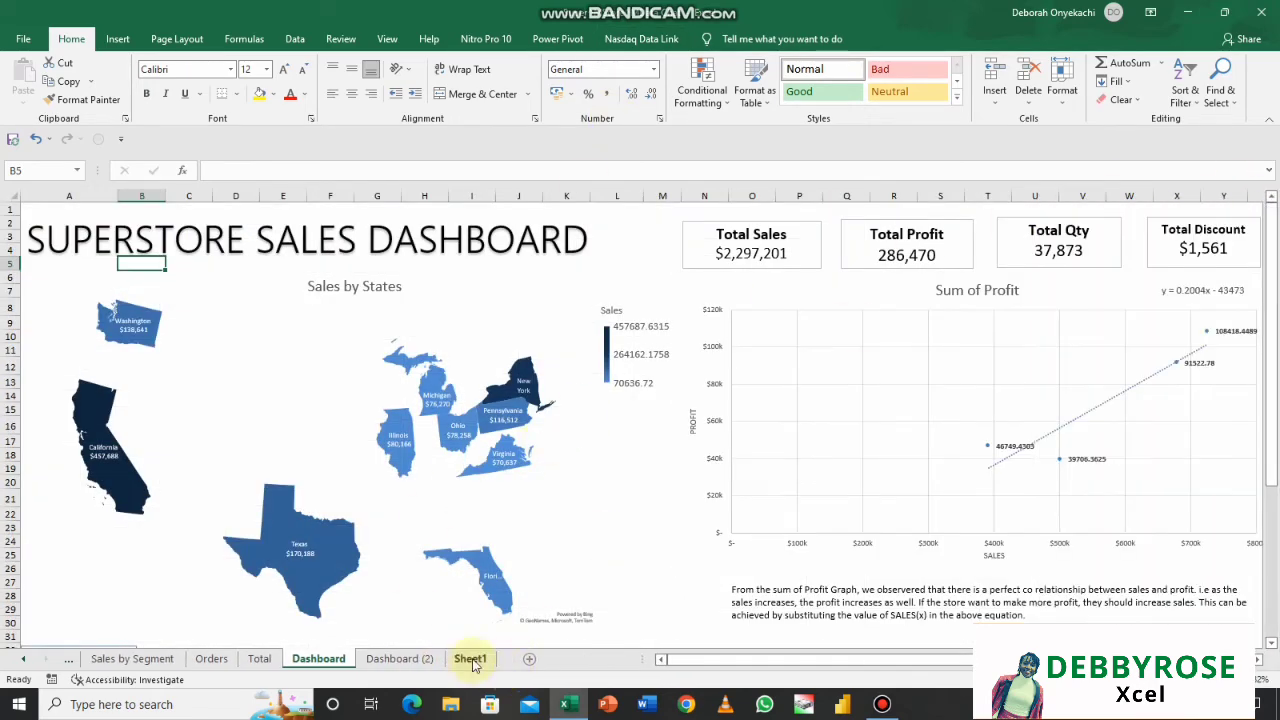
left_click(400, 659)
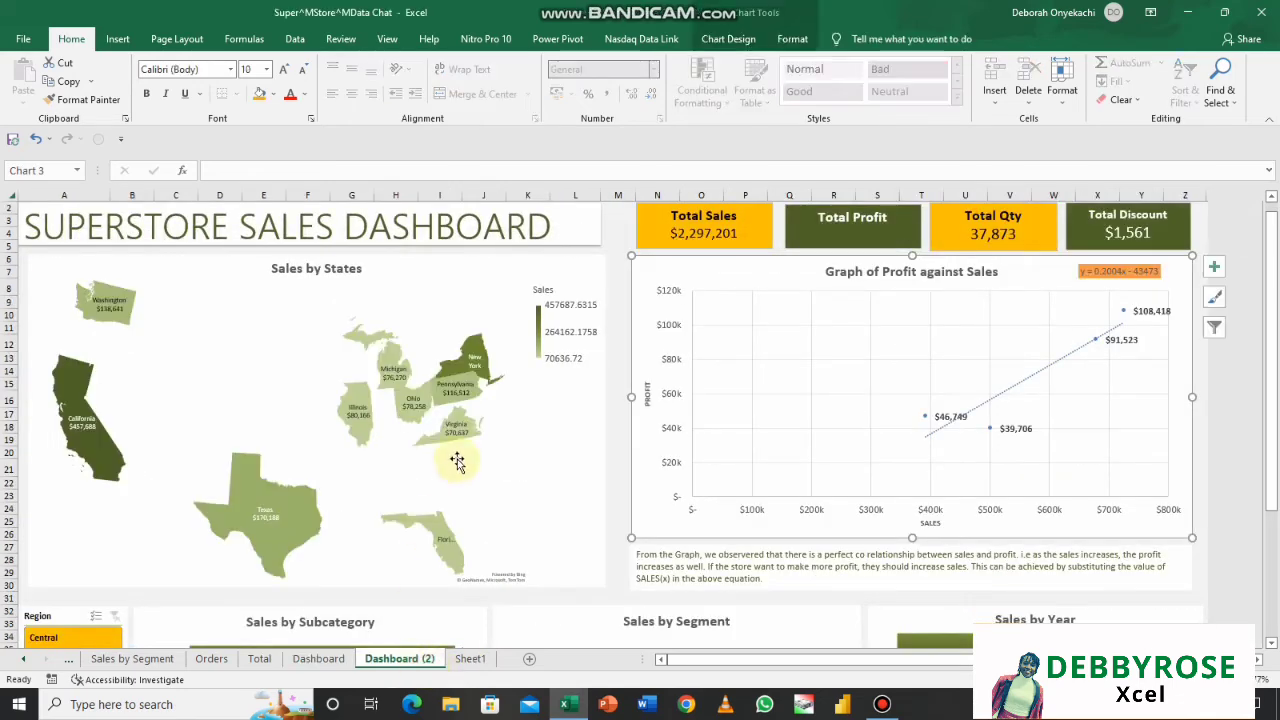
left_click(330, 659)
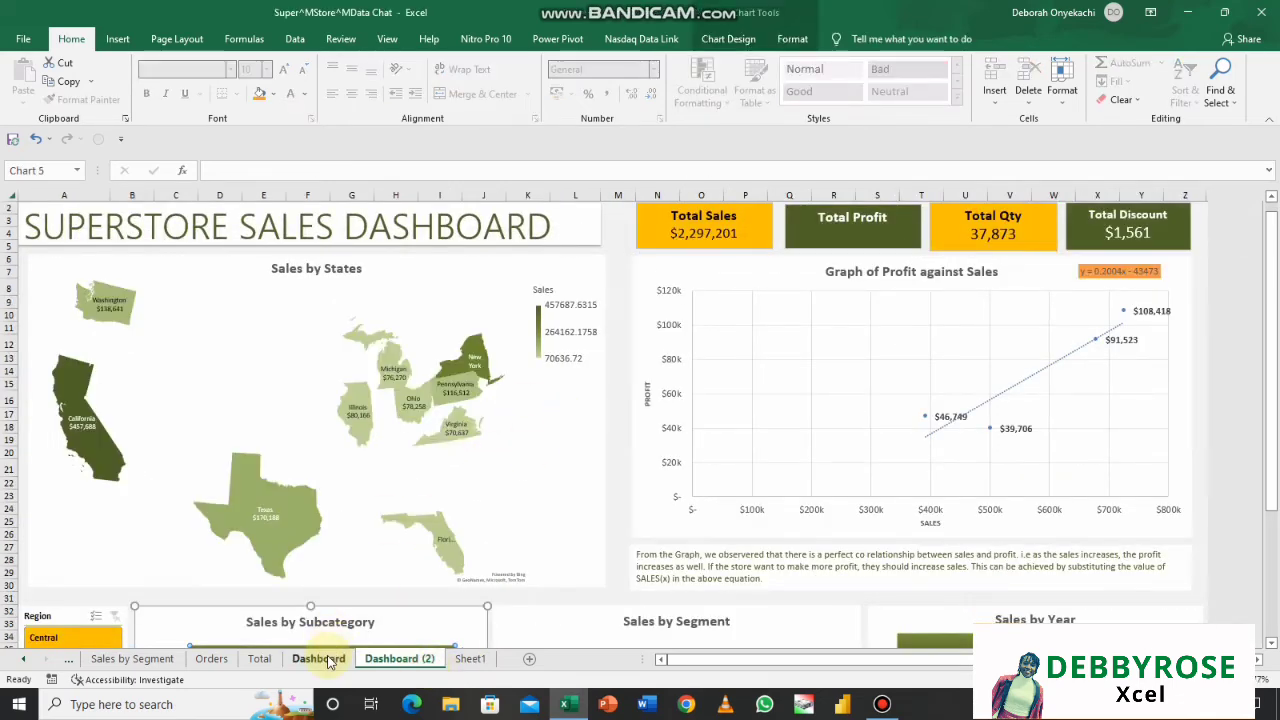
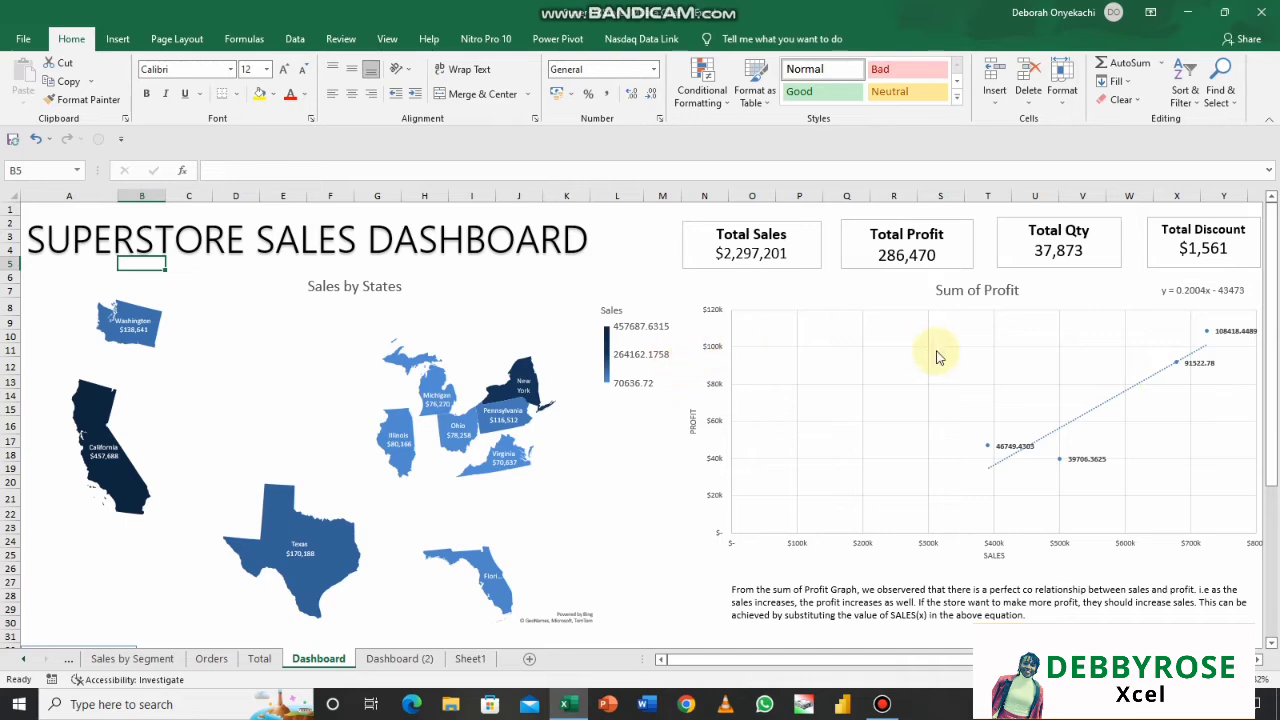
left_click_drag(1268, 352, 1274, 525)
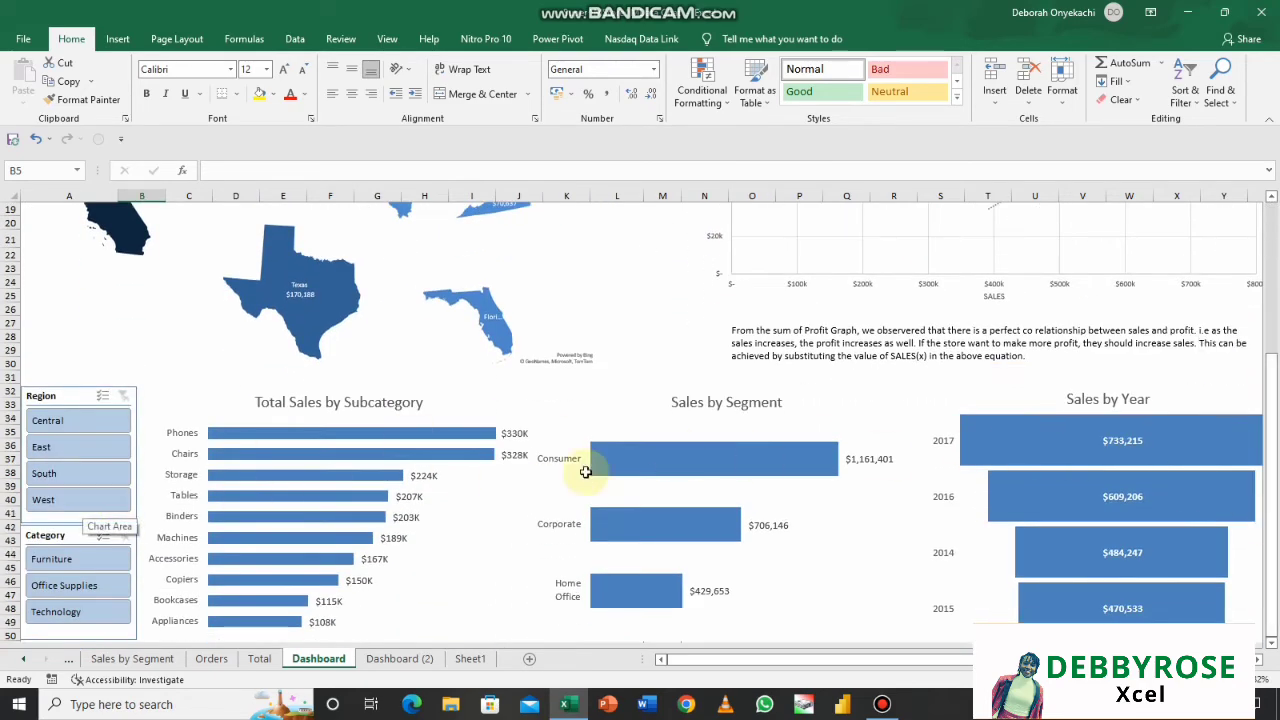
left_click_drag(1272, 478, 1262, 330)
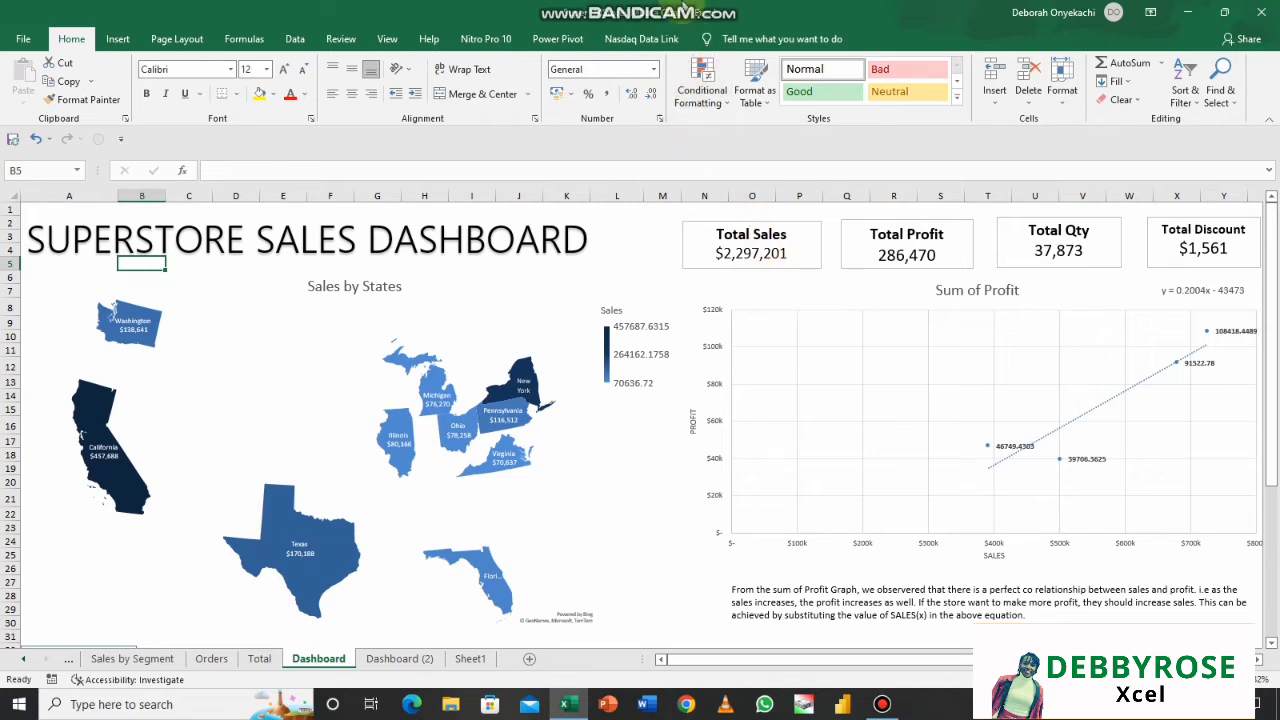
mouse_move(685, 5)
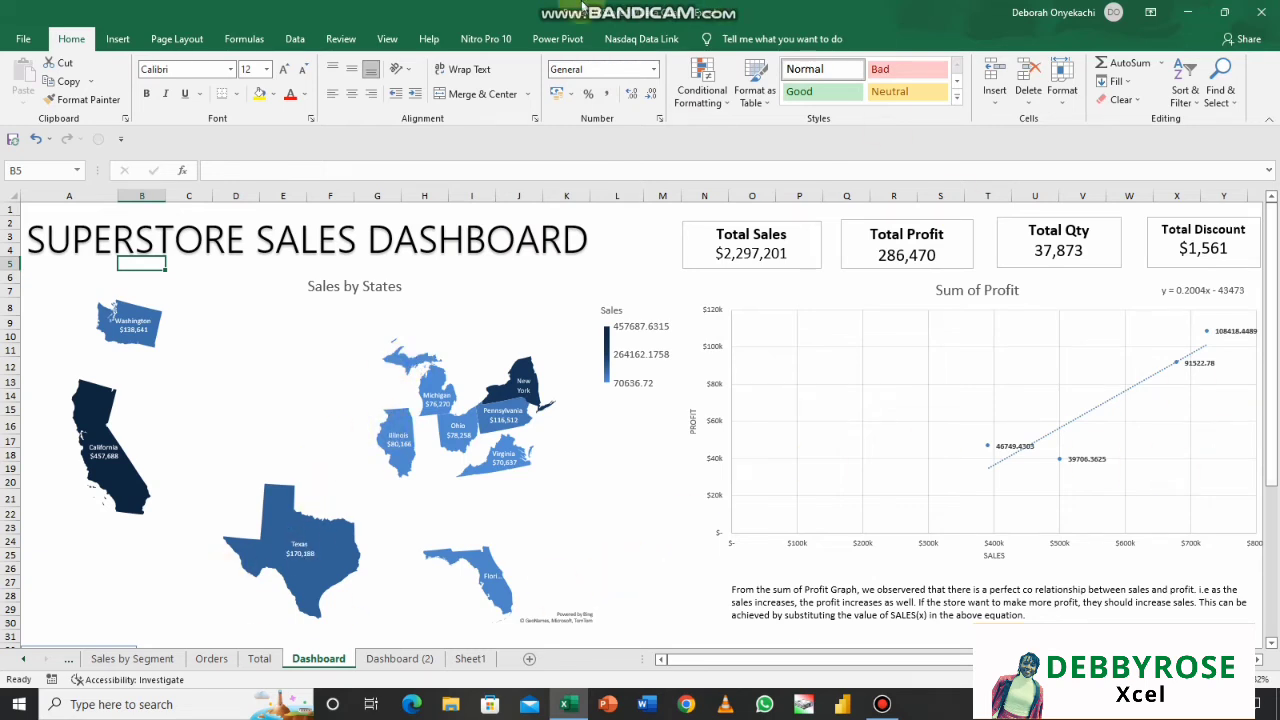
mouse_move(716, 19)
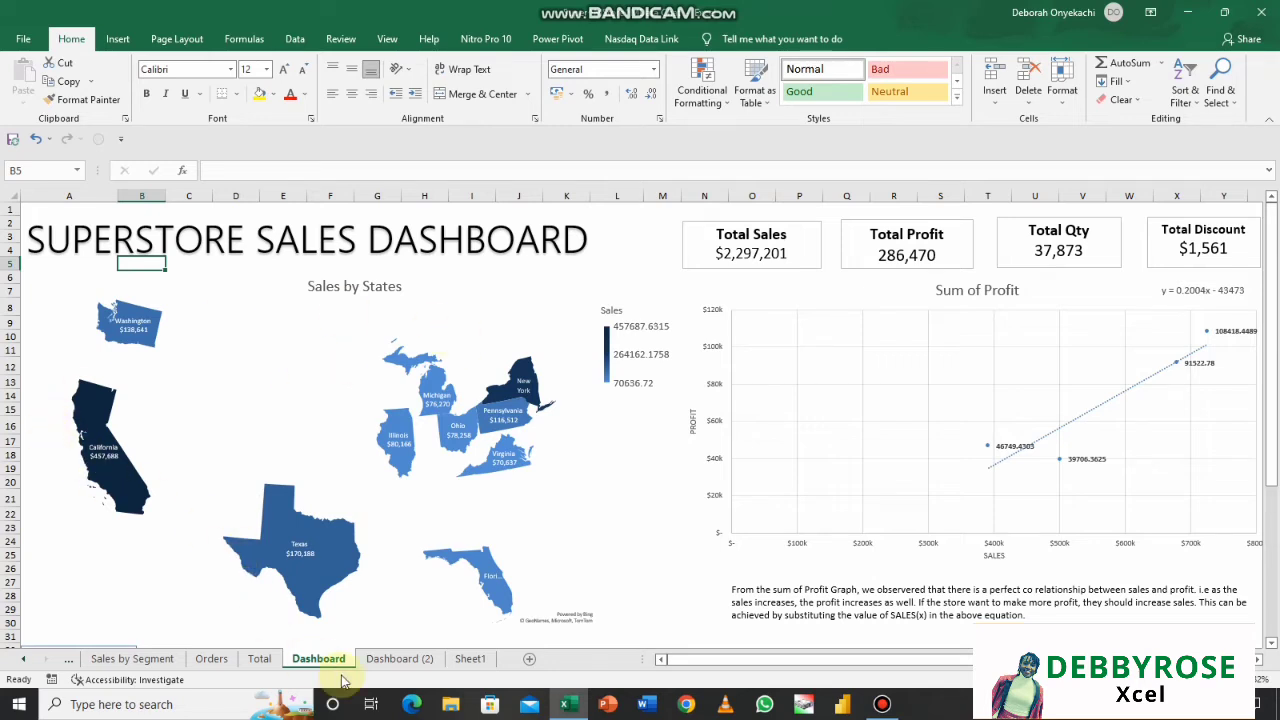
left_click(372, 492)
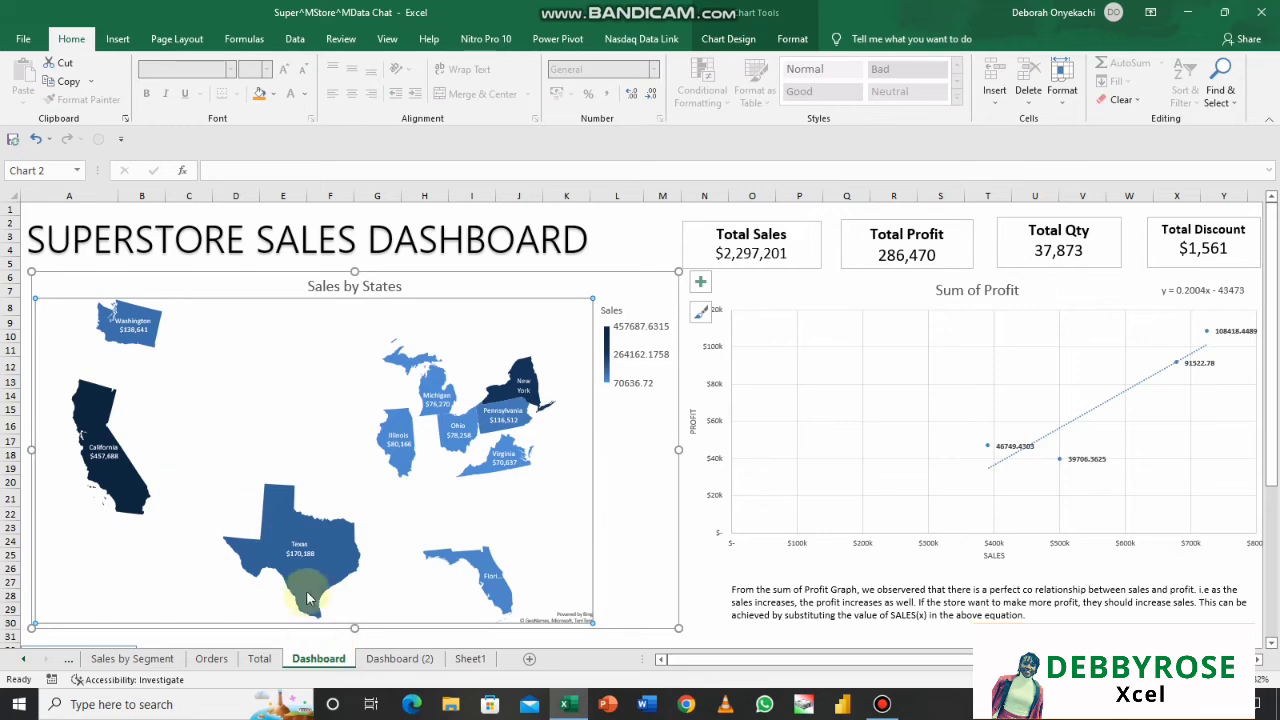
- Add a new worksheet after Sheet1 and turn off its gridlines
left_click(470, 659)
left_click(531, 664)
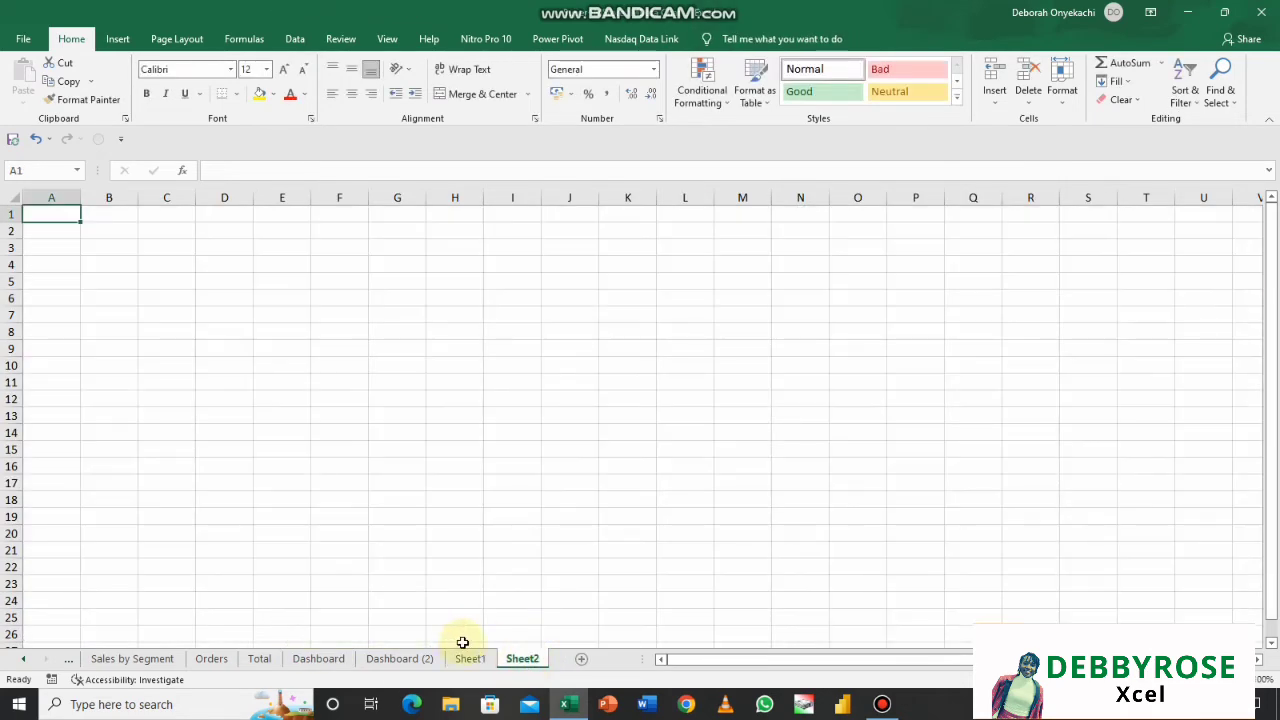
left_click(15, 202)
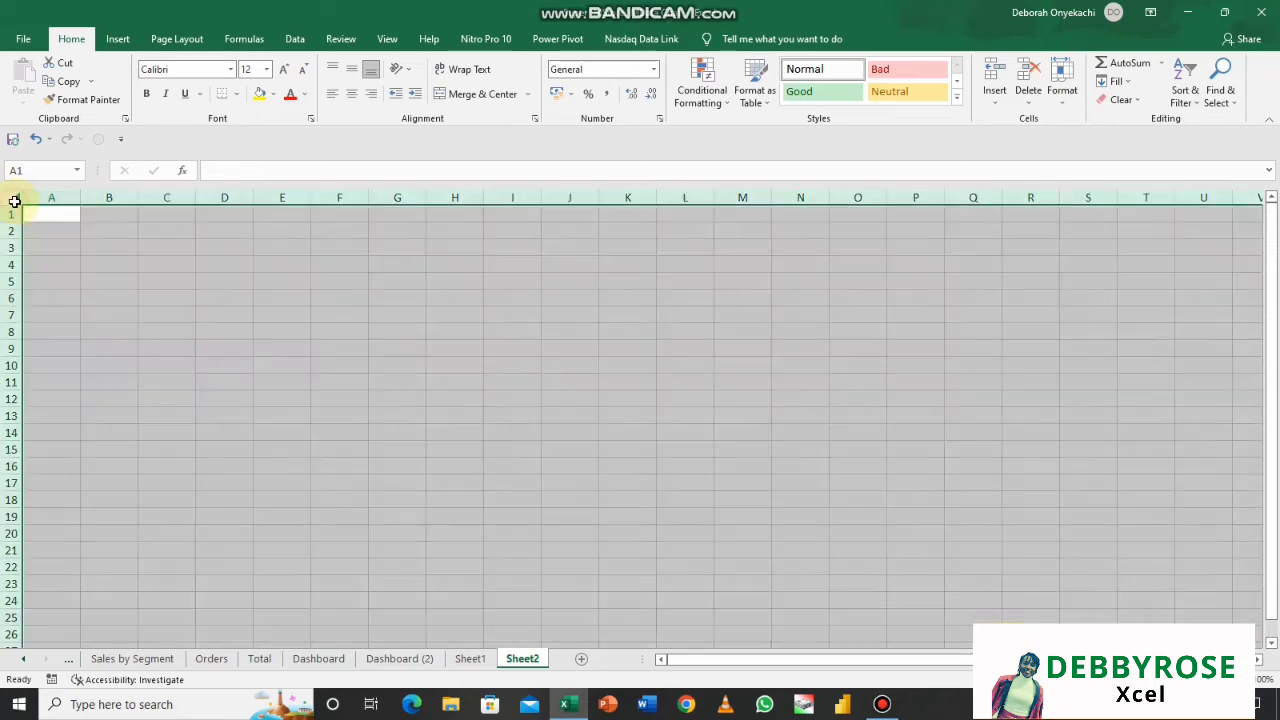
left_click(388, 39)
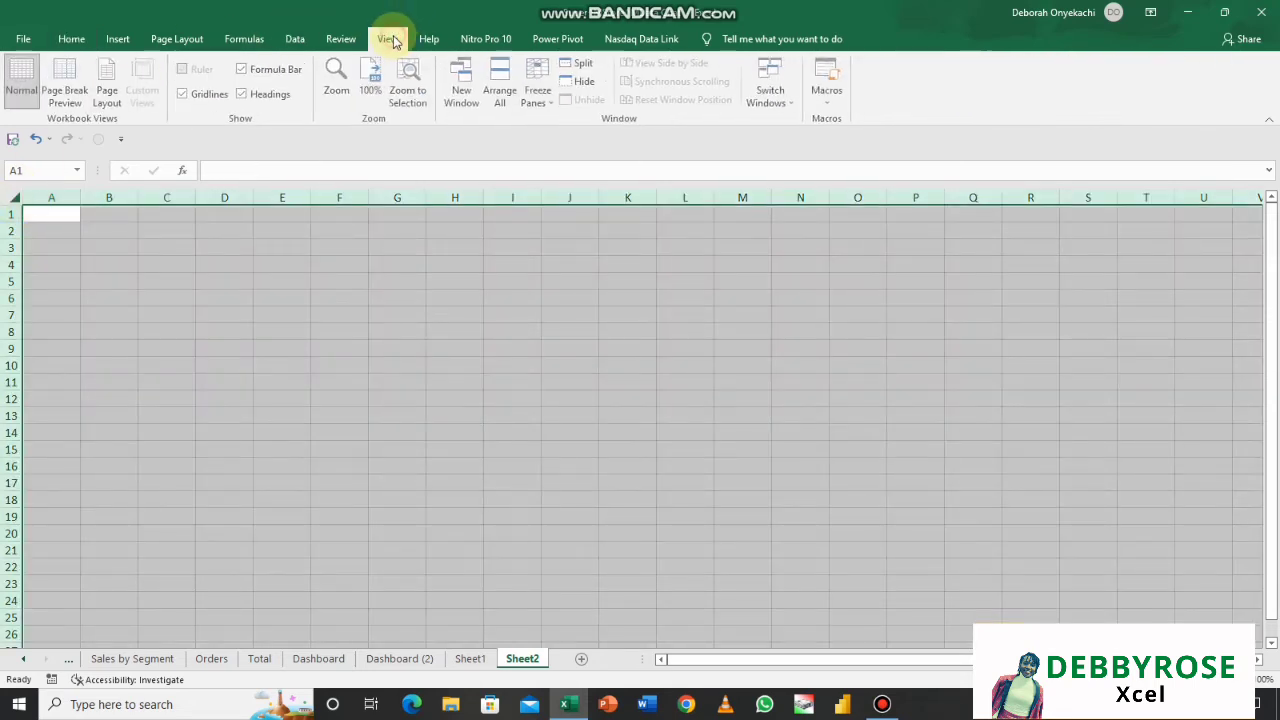
left_click(186, 94)
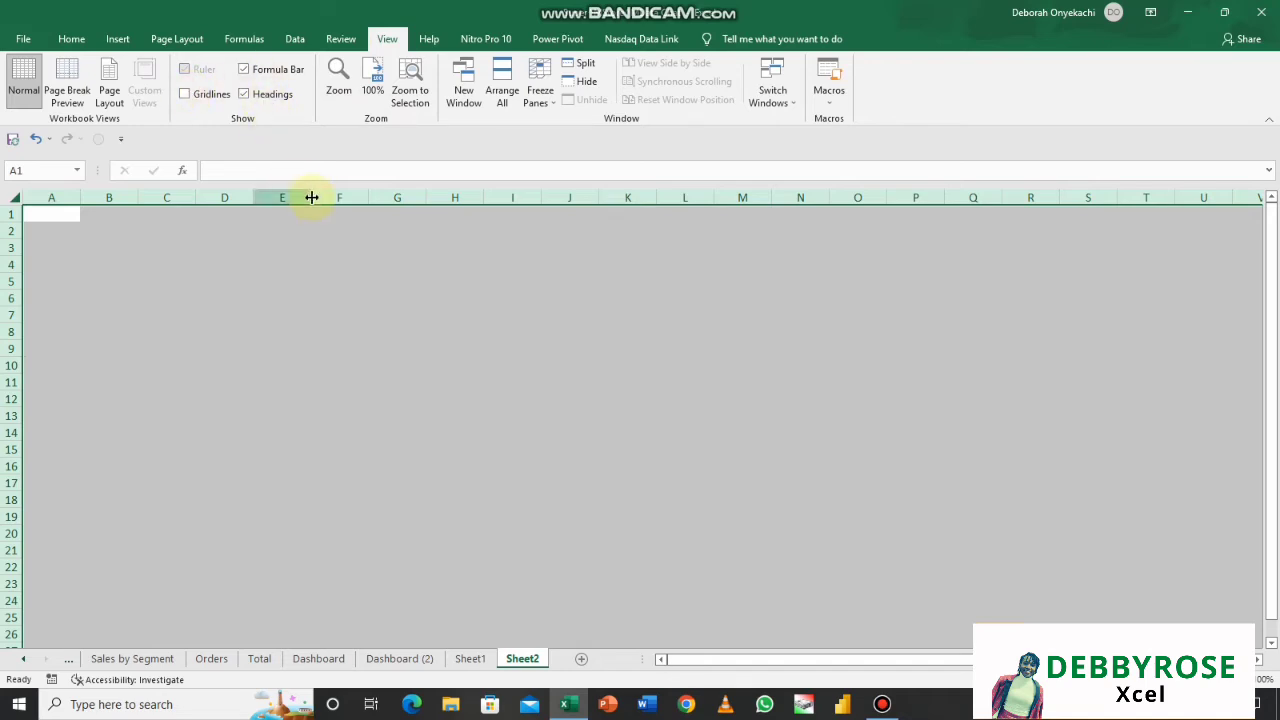
left_click(317, 236)
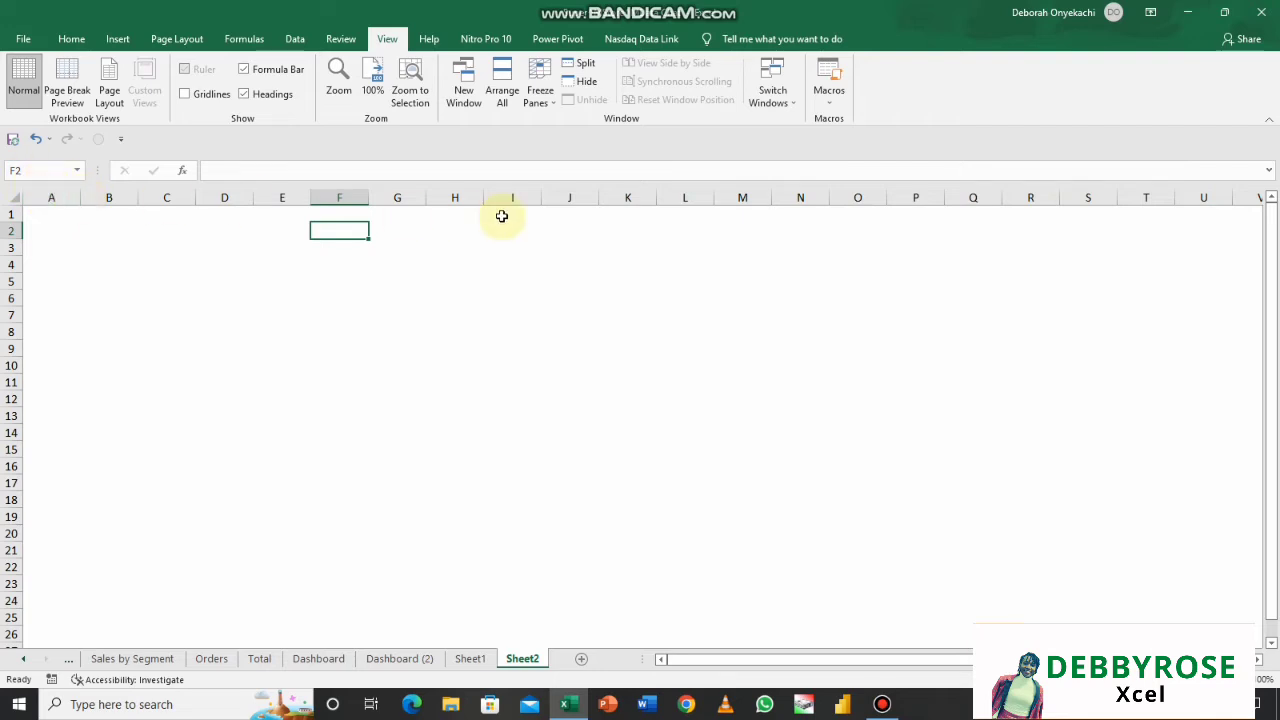
- Hide every column from Z to the end of Sheet2, and return to the sheet's first columns
left_click(1149, 192)
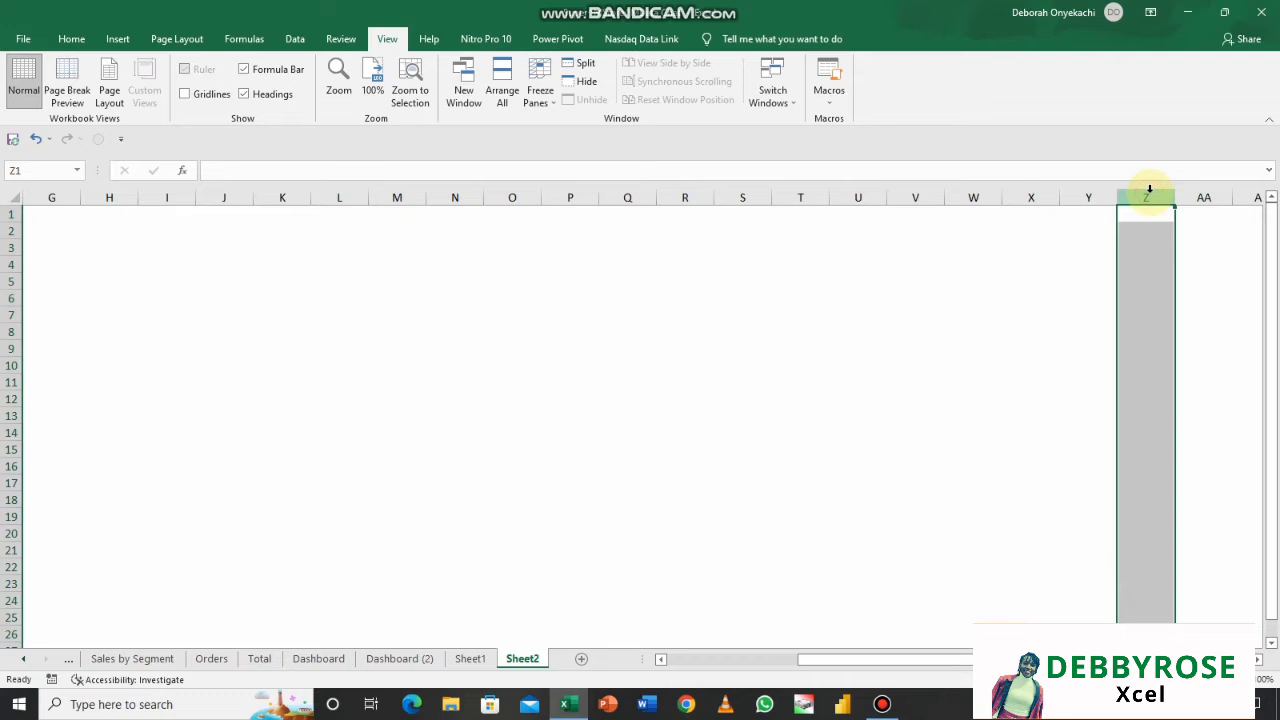
left_click_drag(1149, 192, 548, 209)
key("ctrl+shift+Right")
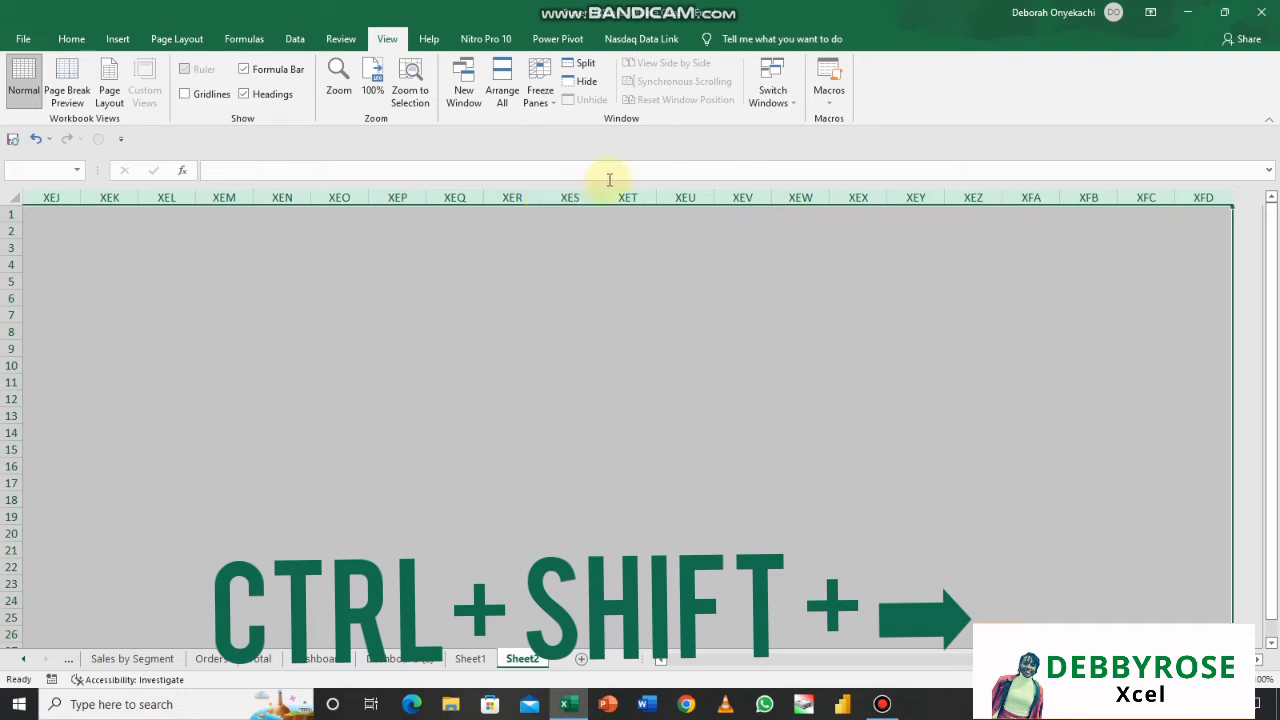
right_click(648, 208)
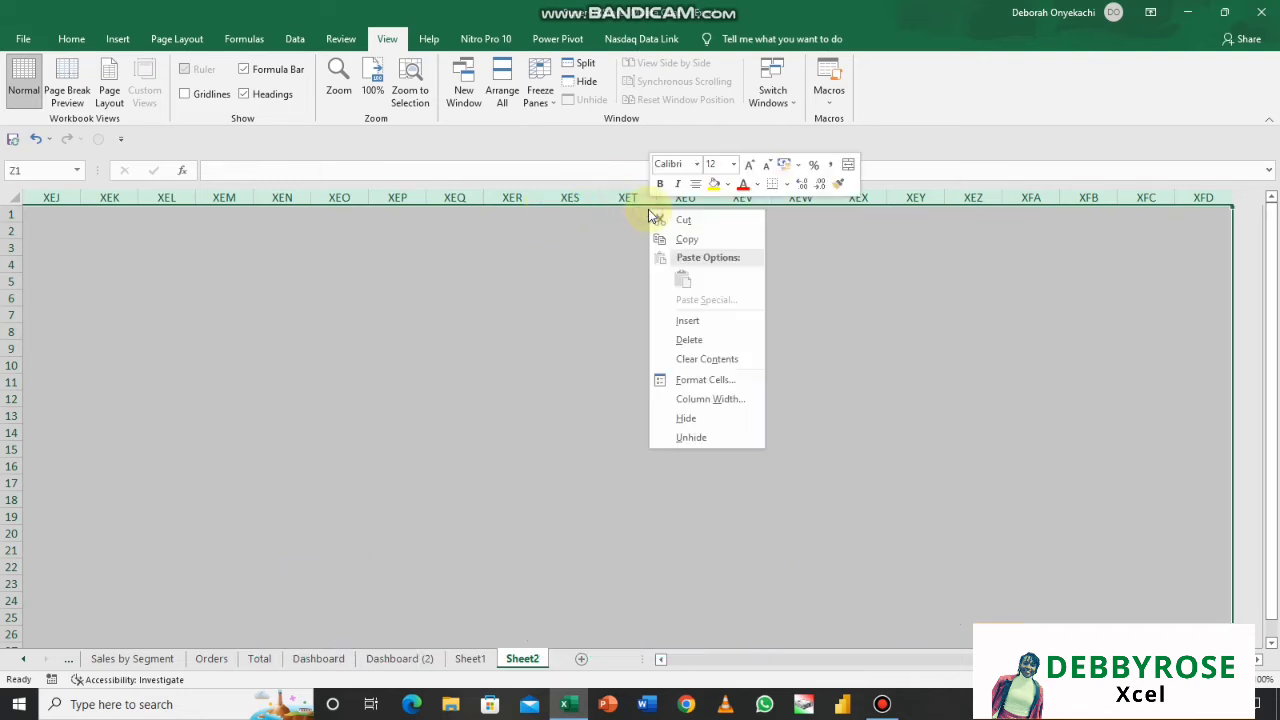
left_click(72, 39)
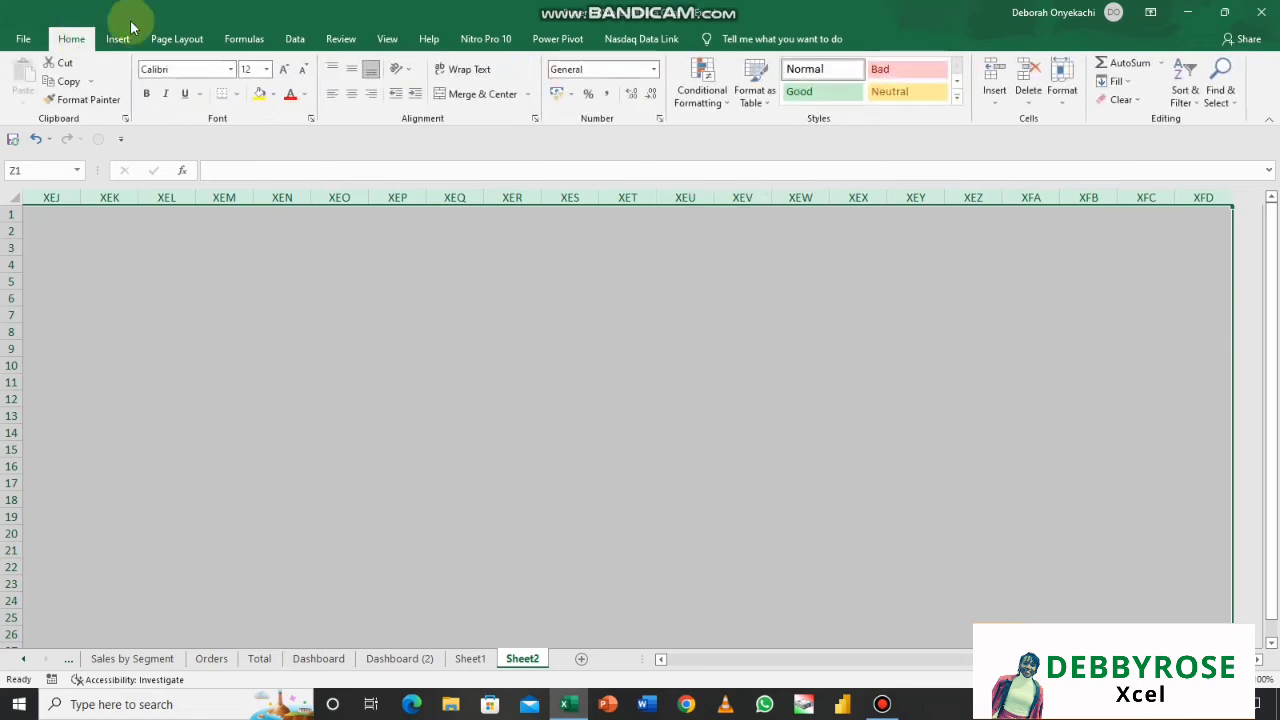
left_click(1067, 105)
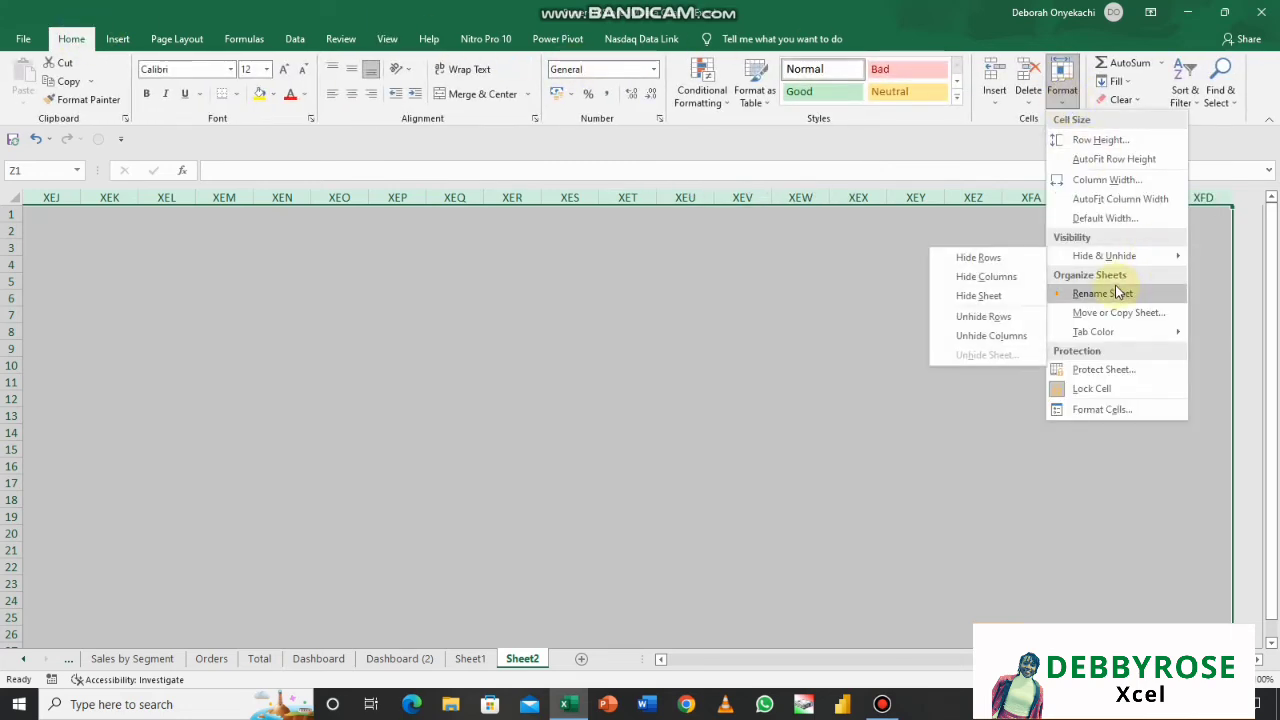
mouse_move(1105, 258)
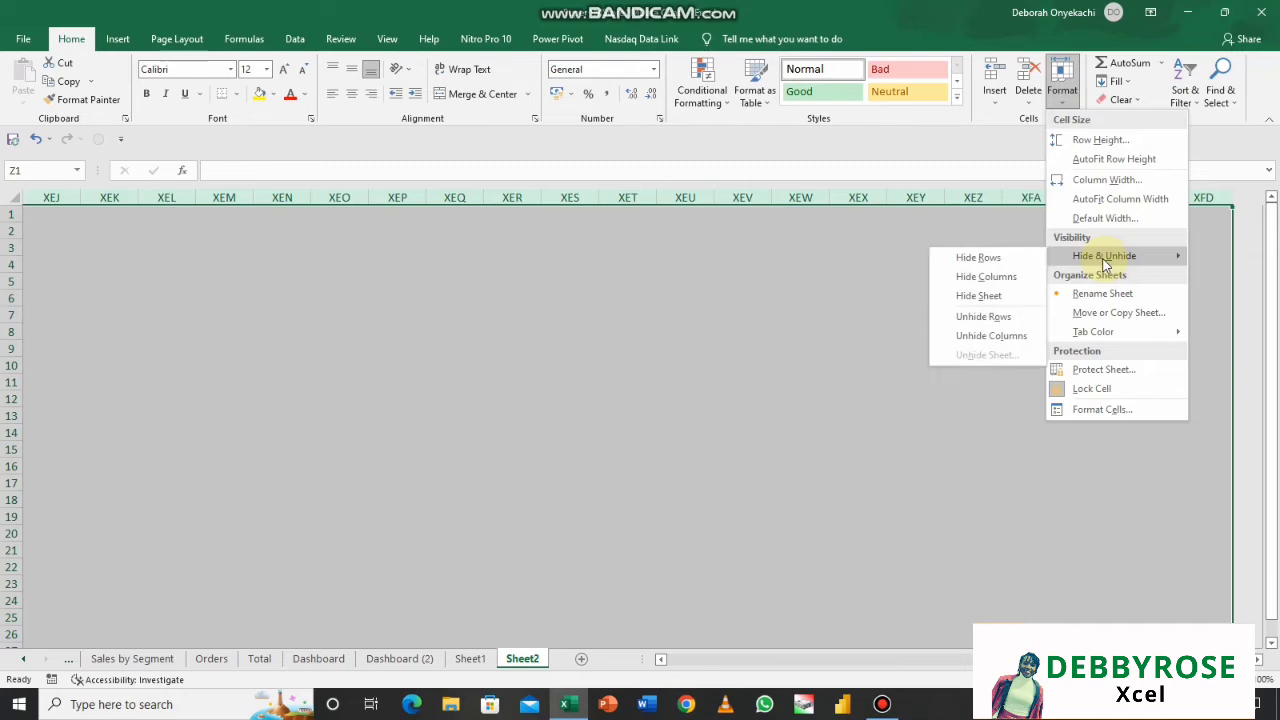
left_click(983, 277)
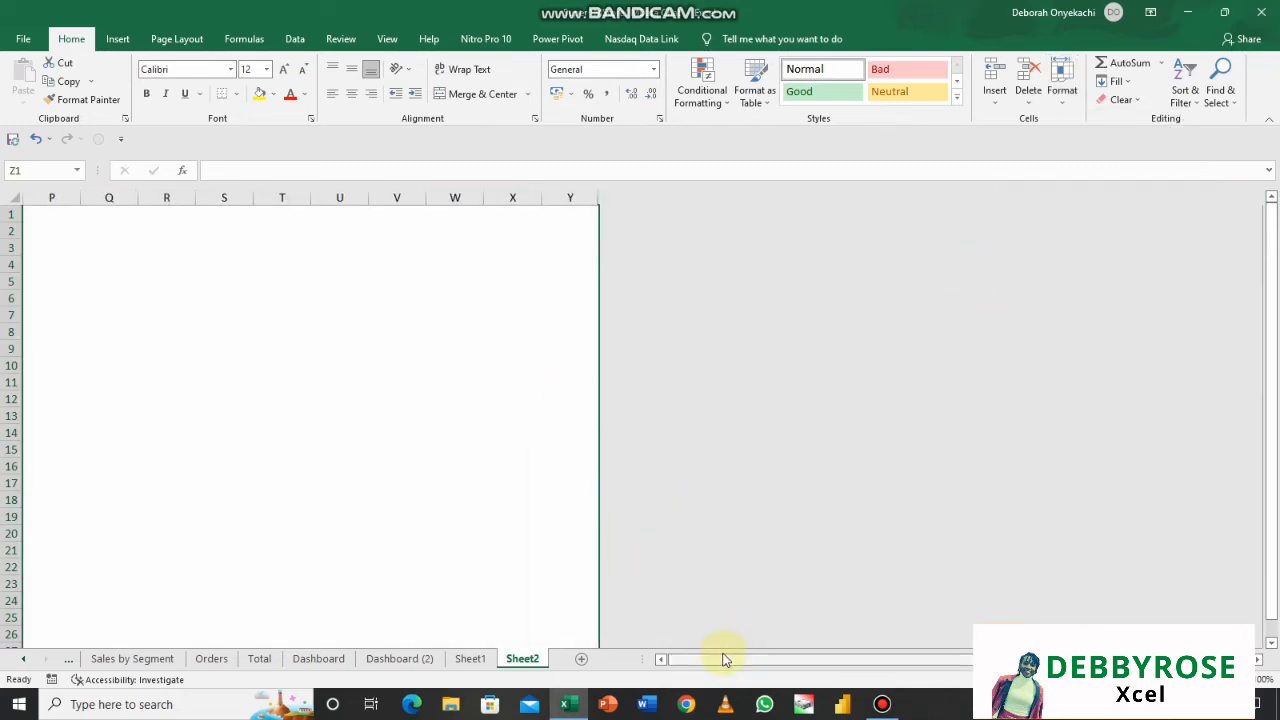
scroll(660, 661, "left", 7)
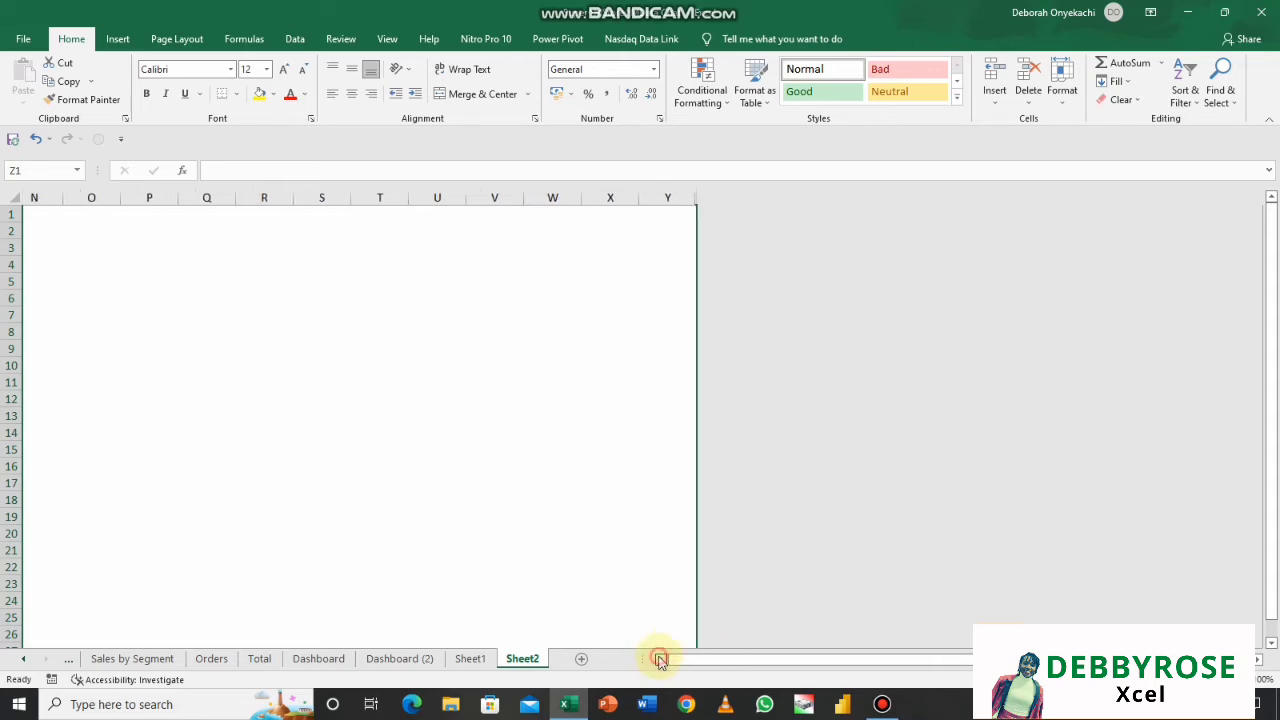
scroll(660, 661, "left", 4)
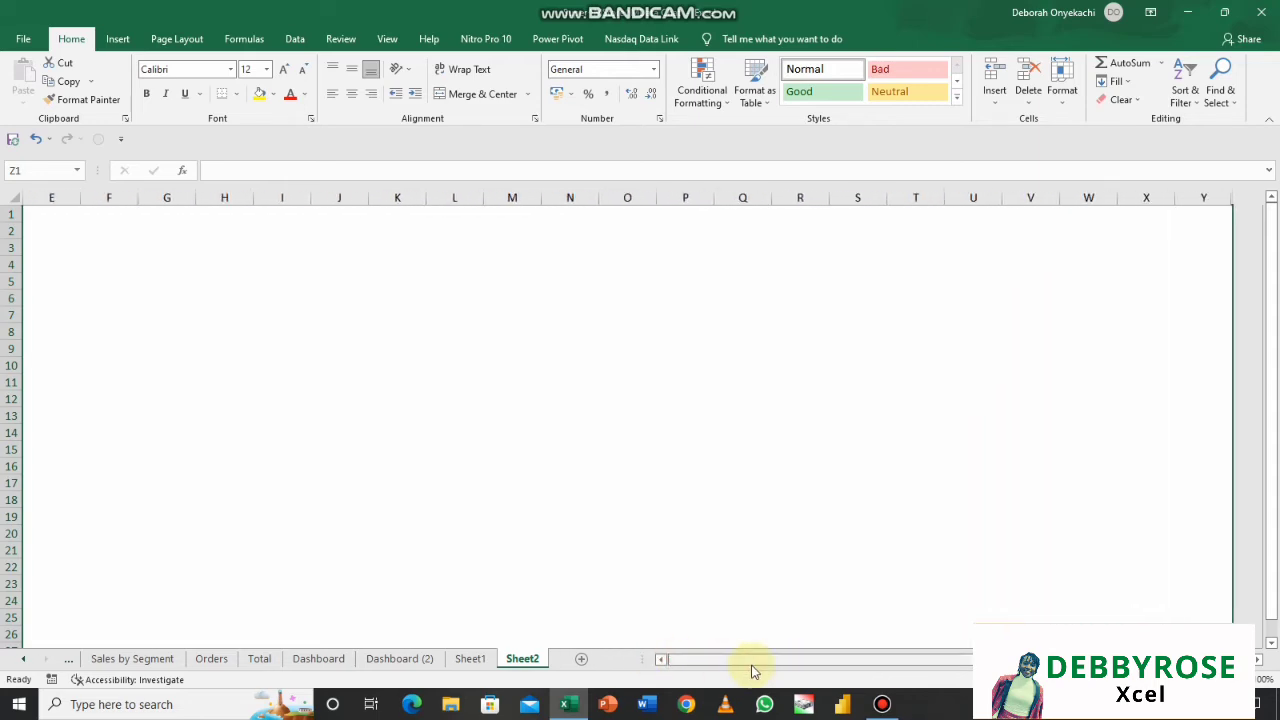
key("ctrl+shift+Left")
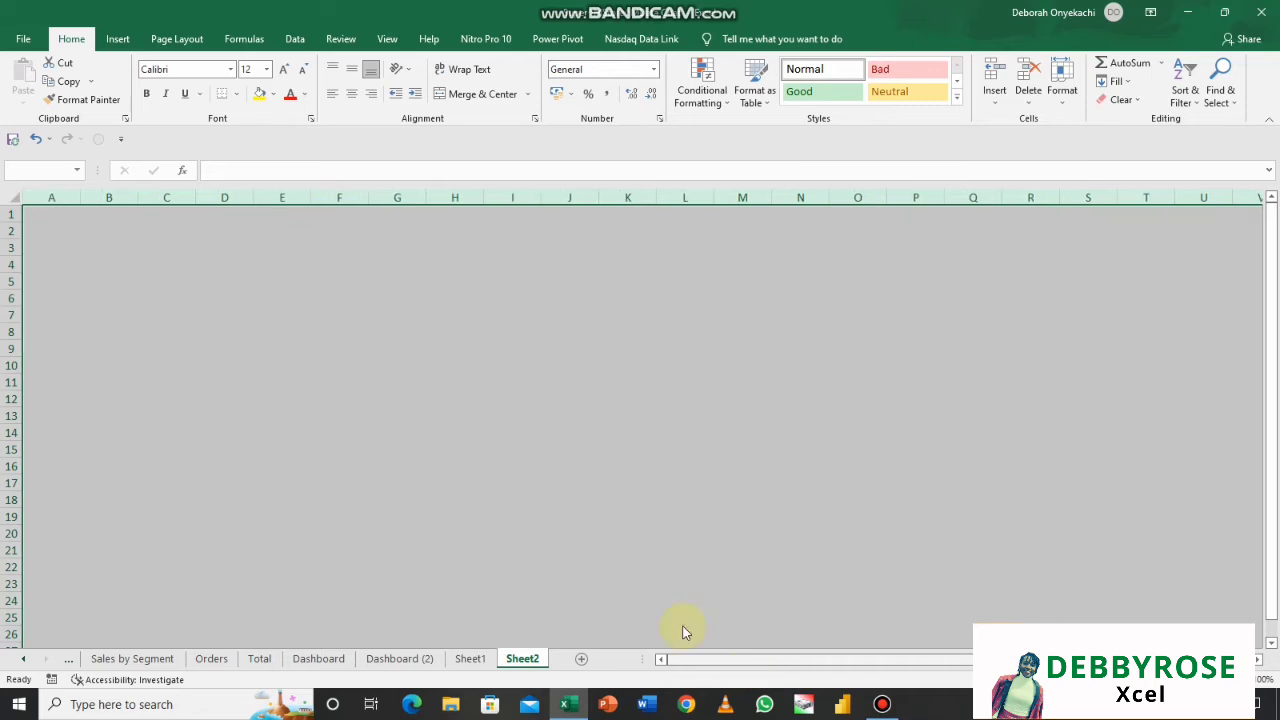
left_click(309, 459)
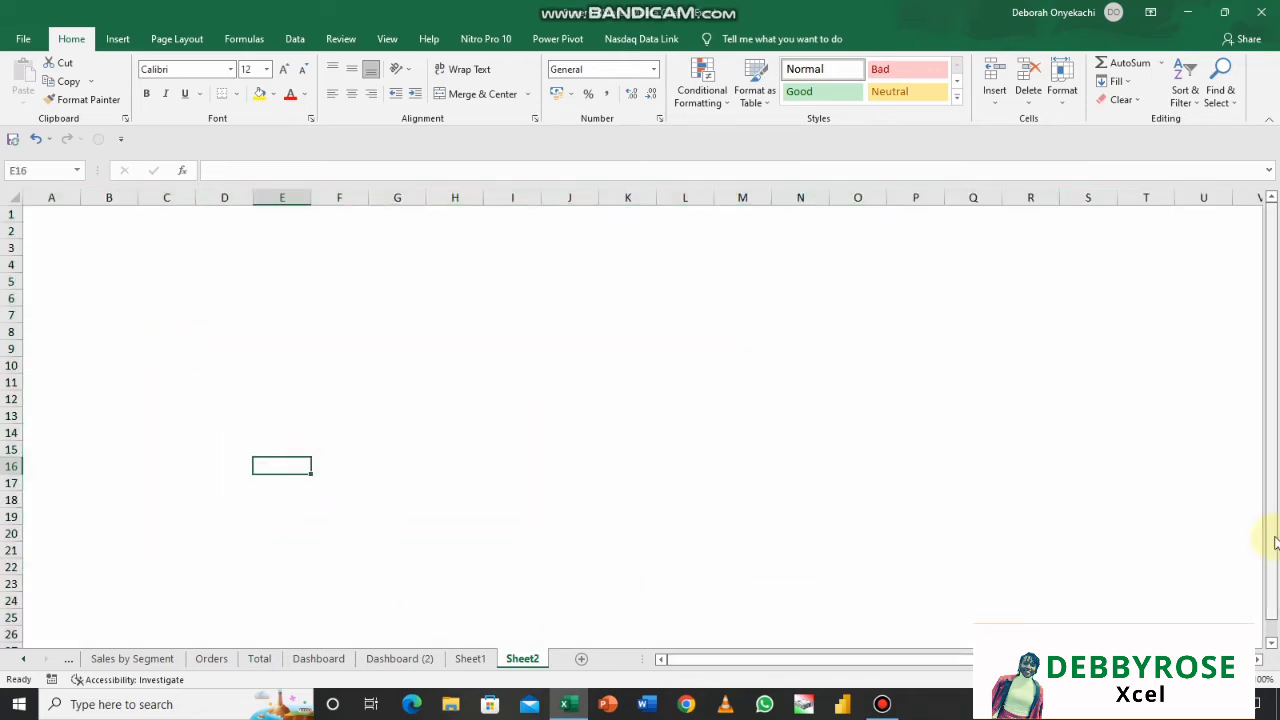
- Hide every row from 51 to the end of Sheet2, and return to the sheet's first rows
left_click_drag(1273, 533, 1273, 617)
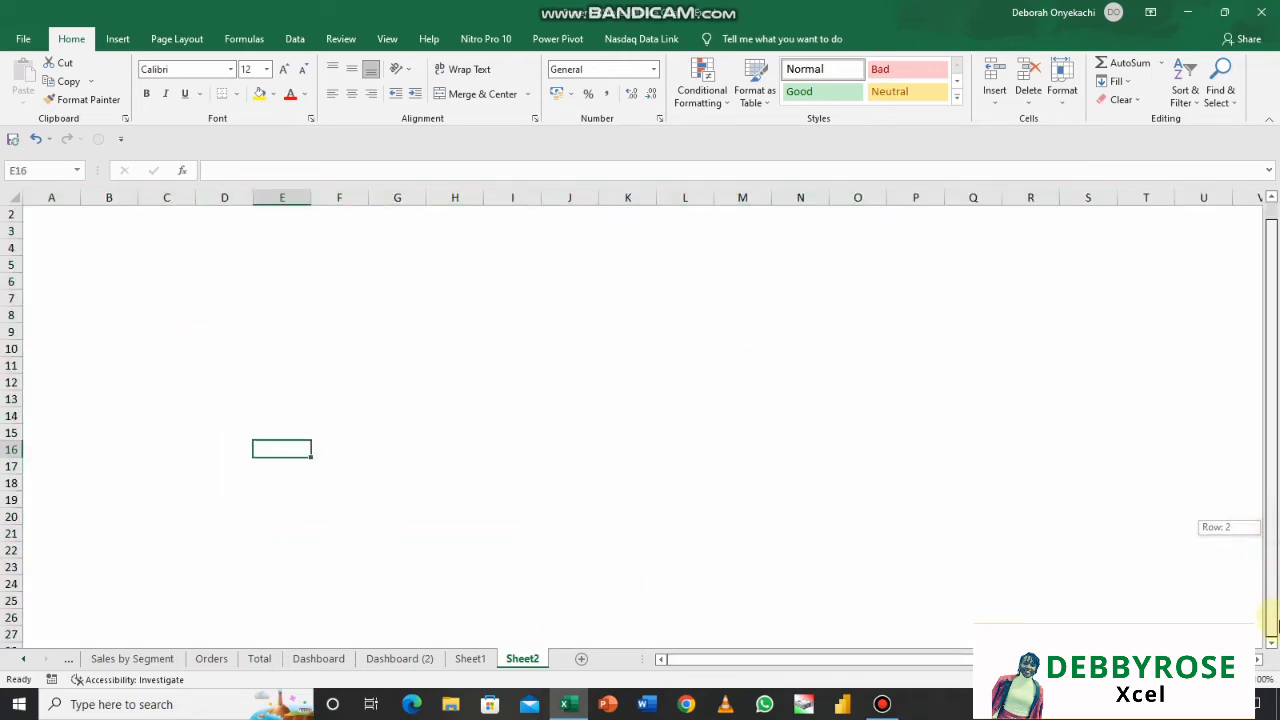
key("Down")
key("Down")
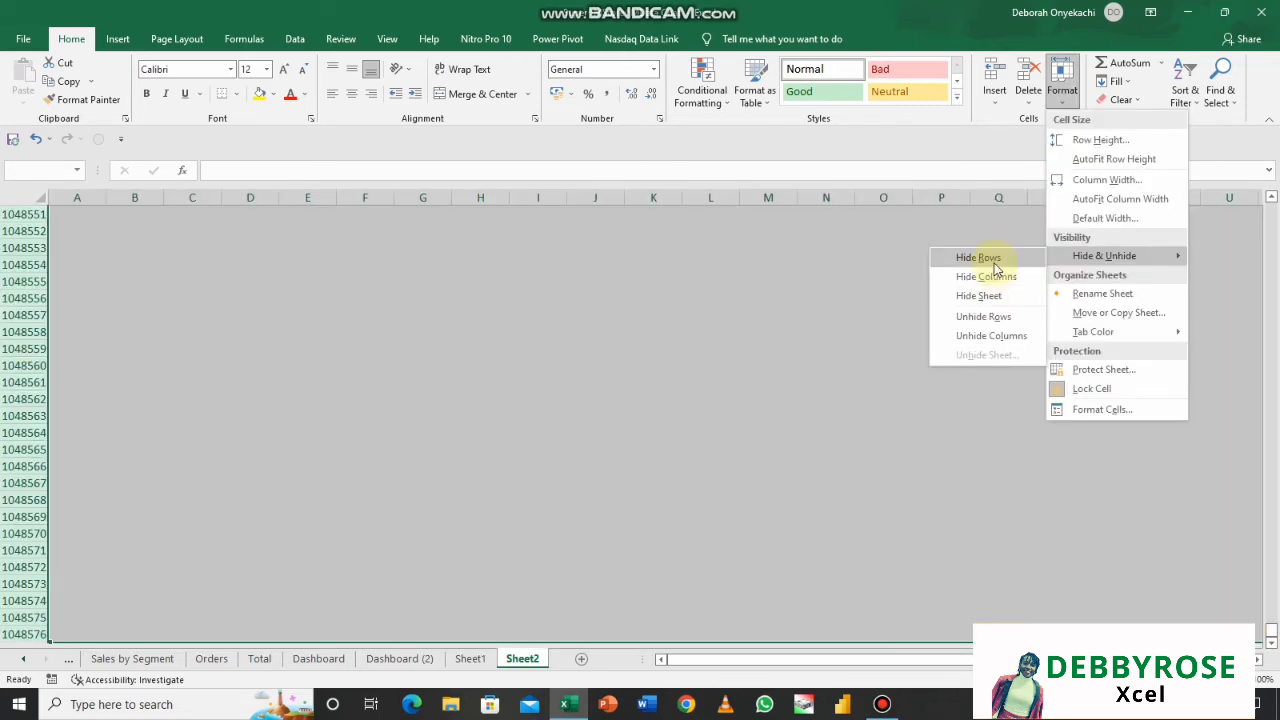
left_click(994, 262)
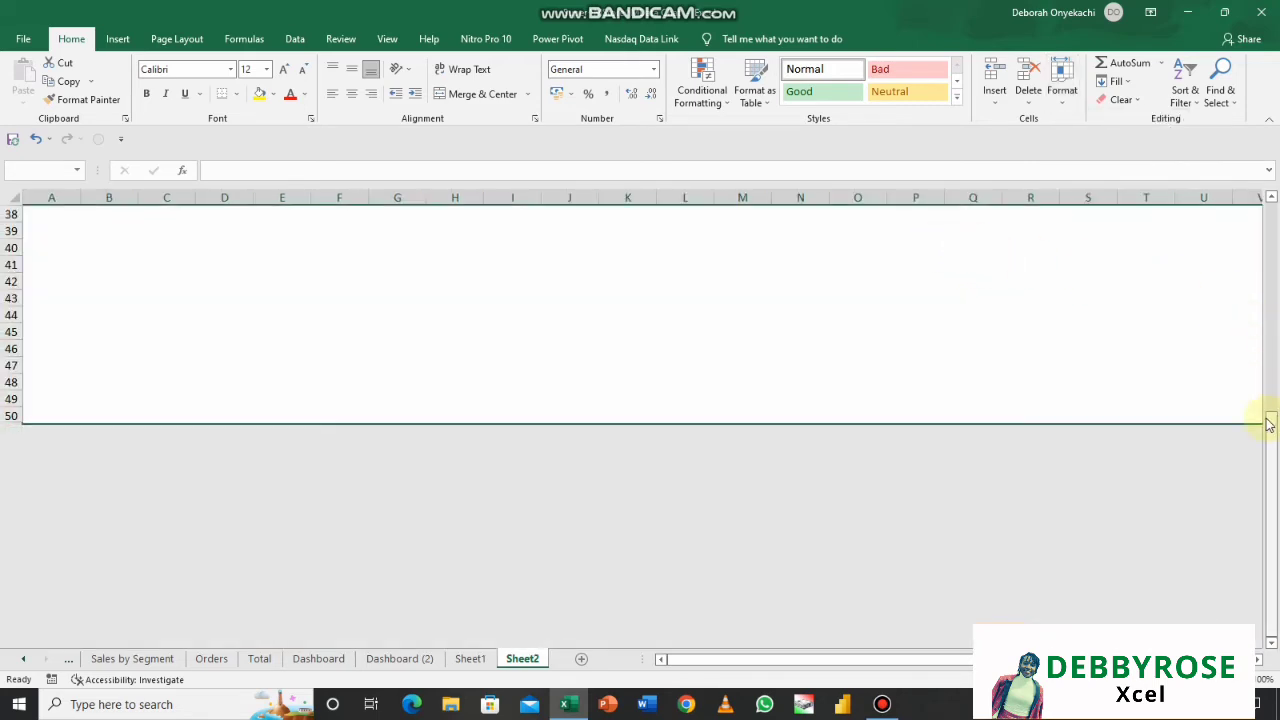
left_click_drag(1273, 428, 1273, 225)
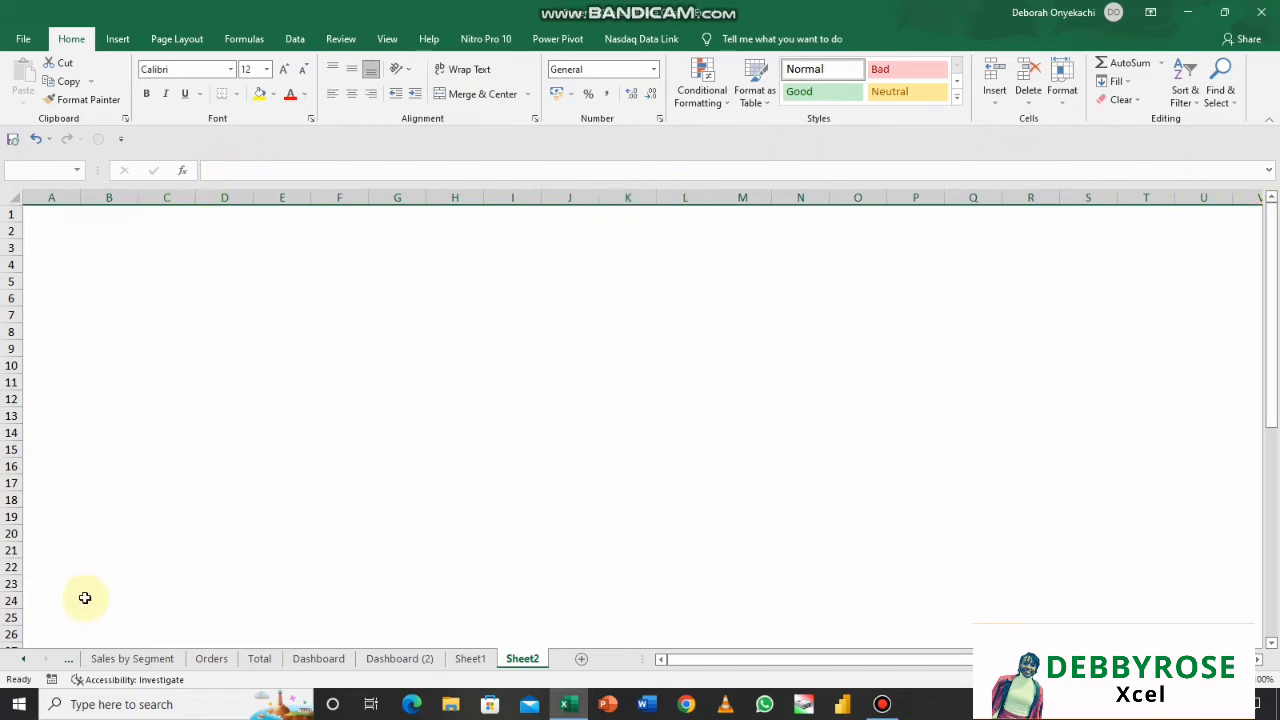
- Copy the Top Ten Sales by State map chart from the Sales by States sheet
left_click(22, 662)
left_click(20, 663)
left_click(18, 664)
left_click(18, 664)
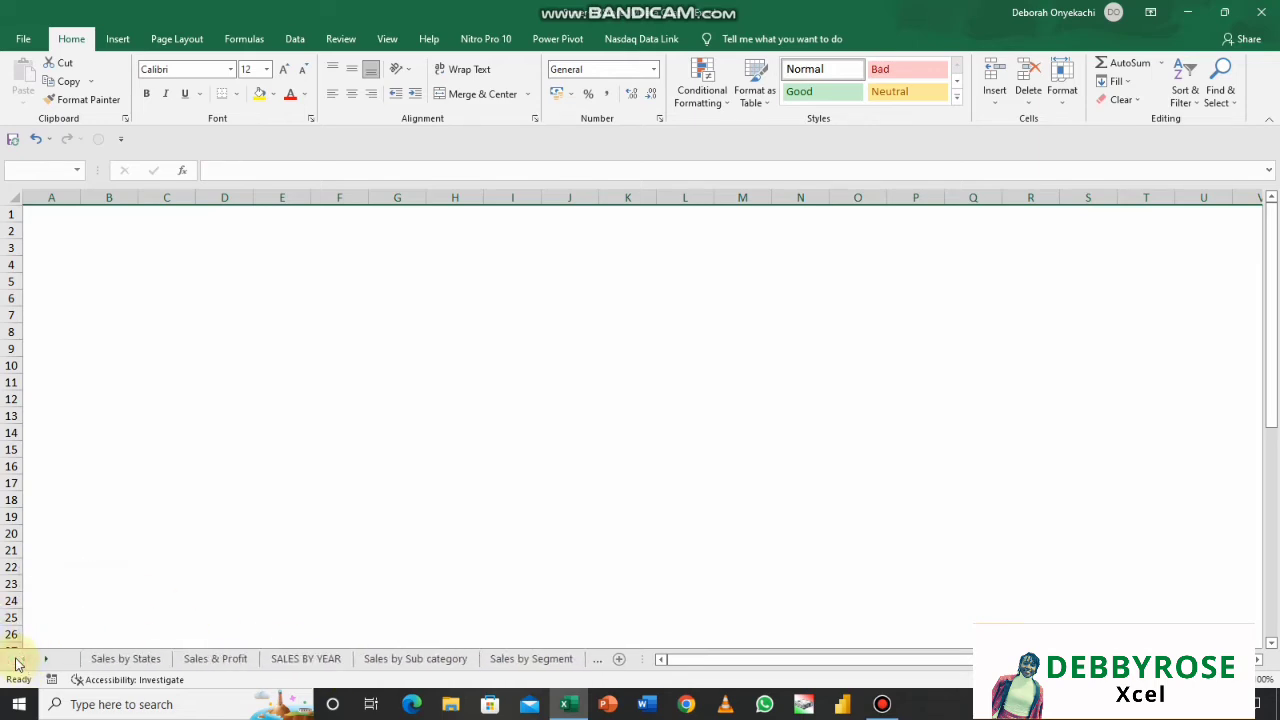
left_click(137, 657)
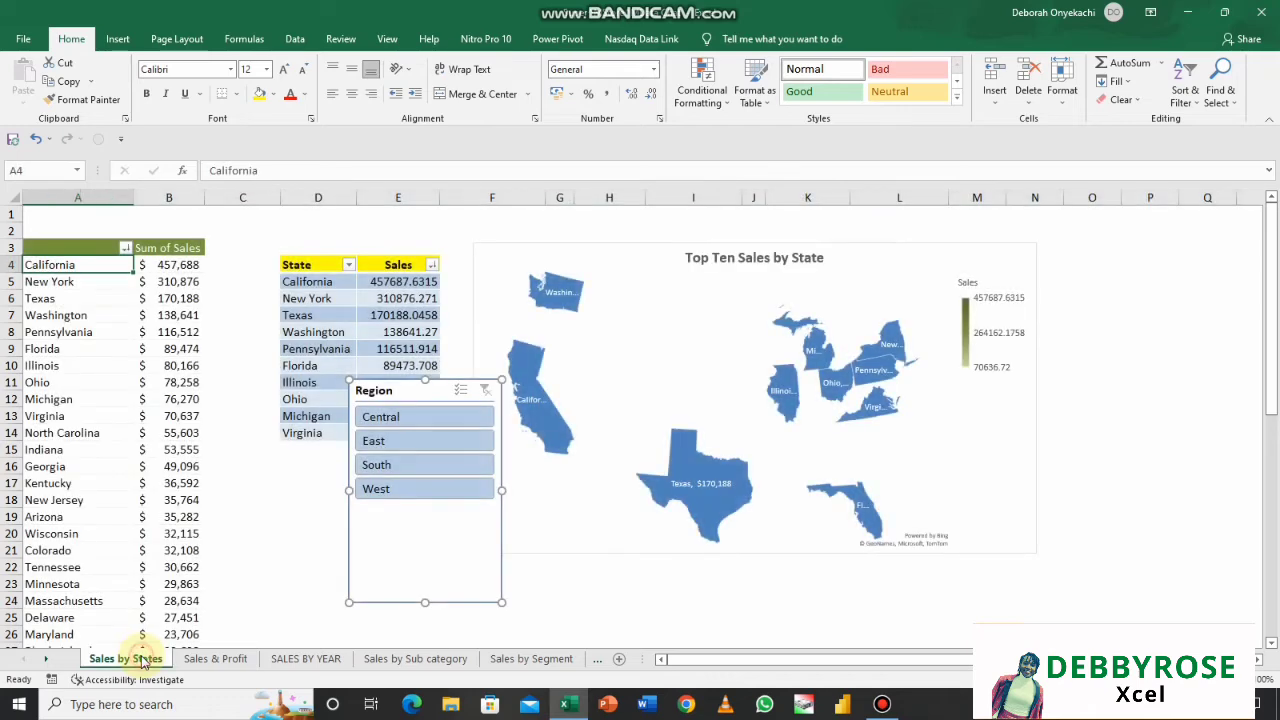
left_click(898, 296)
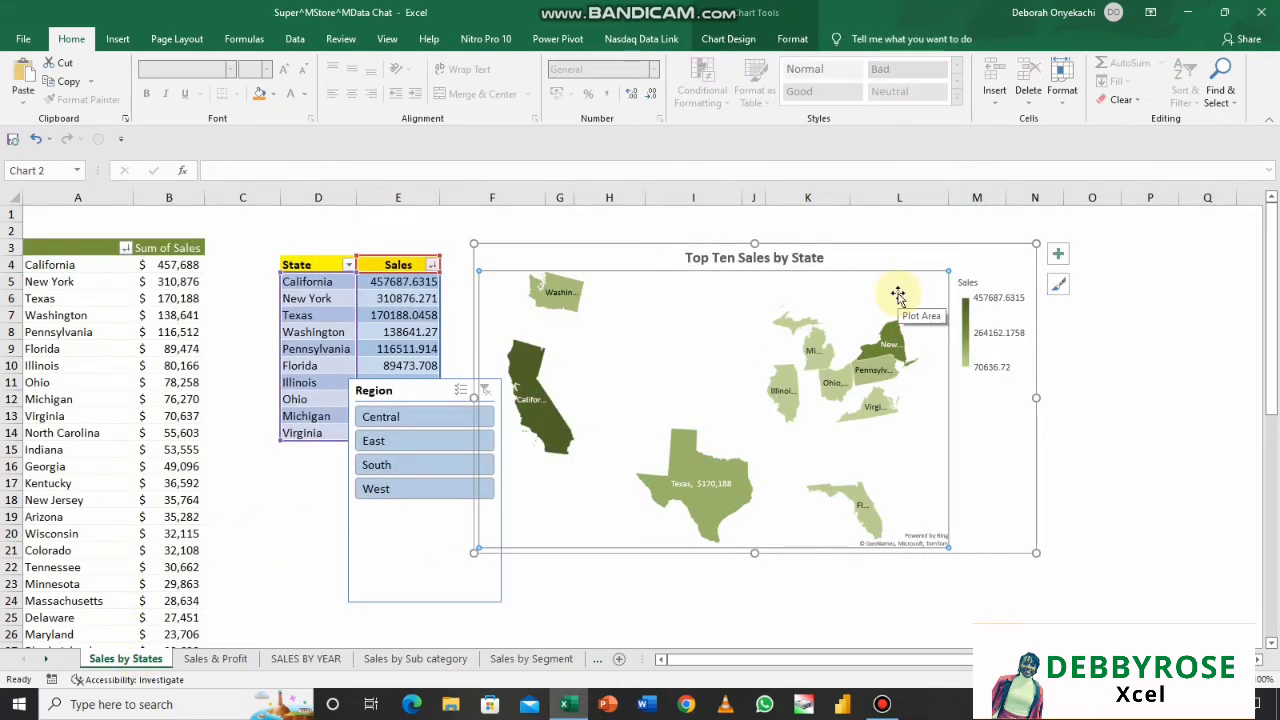
- Paste the map chart into Sheet2 and enlarge it to span about columns A to L and rows 5 to 22
left_click(590, 659)
left_click(590, 659)
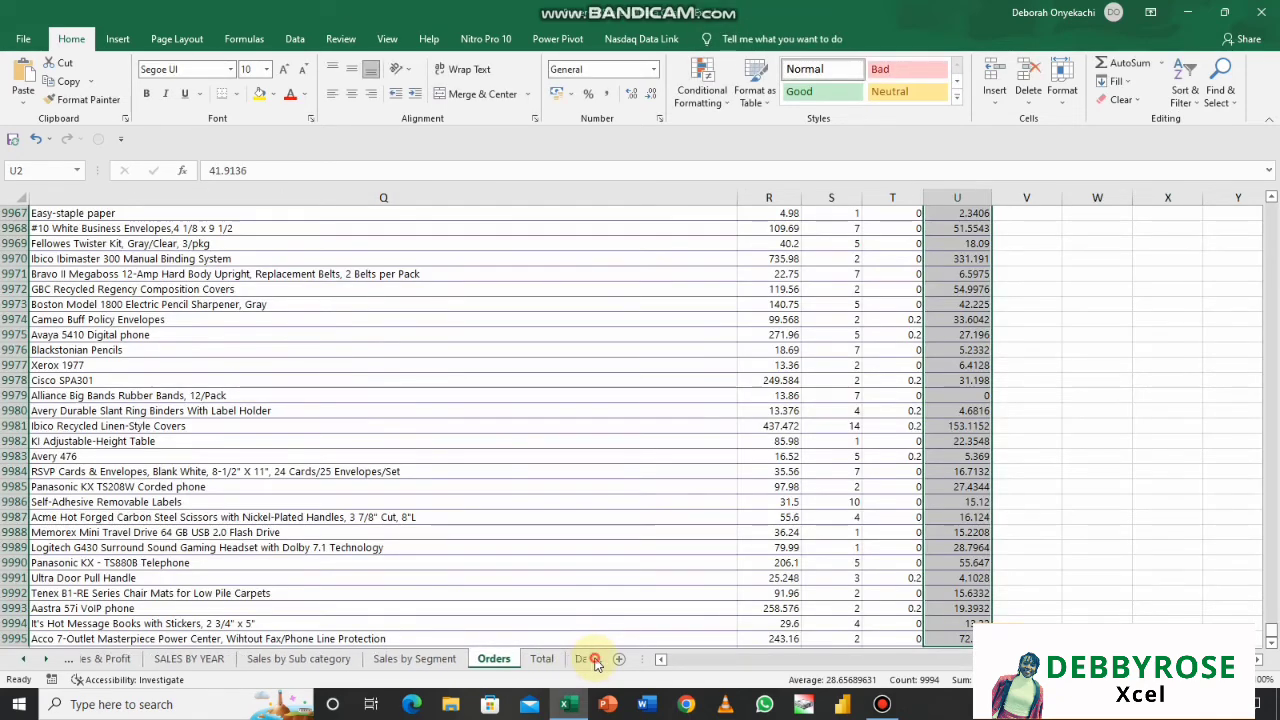
left_click(592, 659)
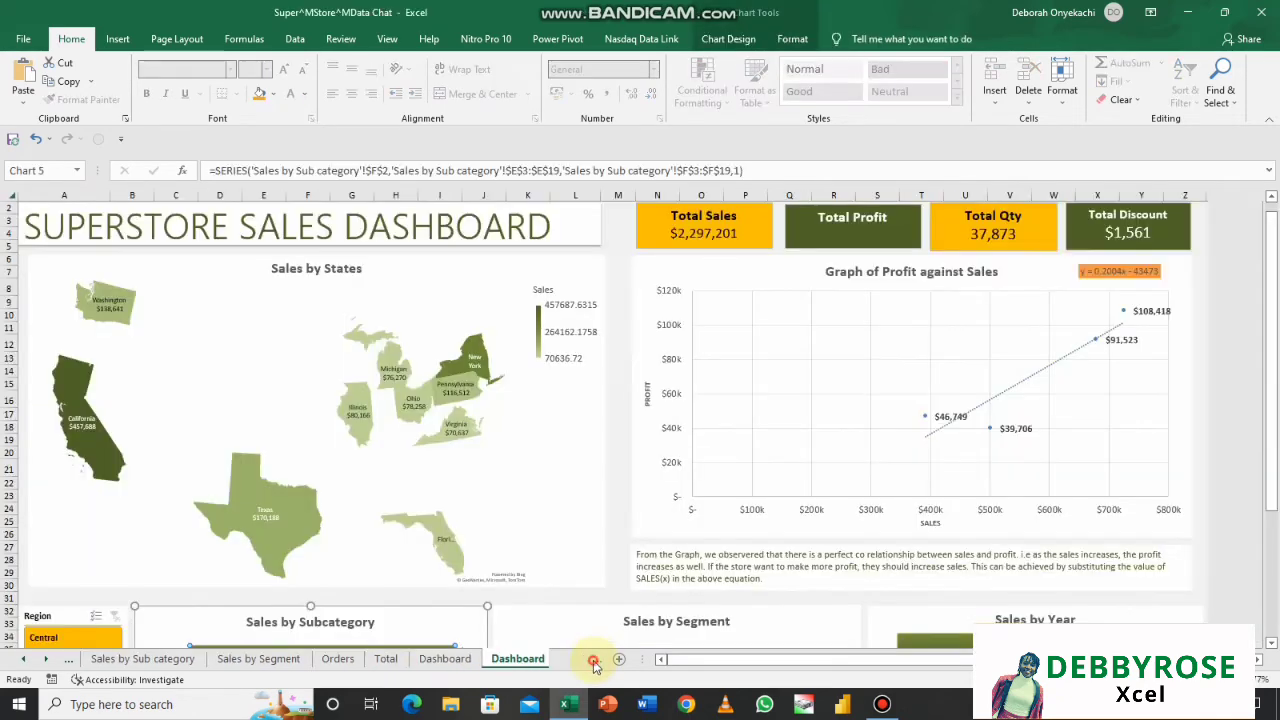
left_click(593, 660)
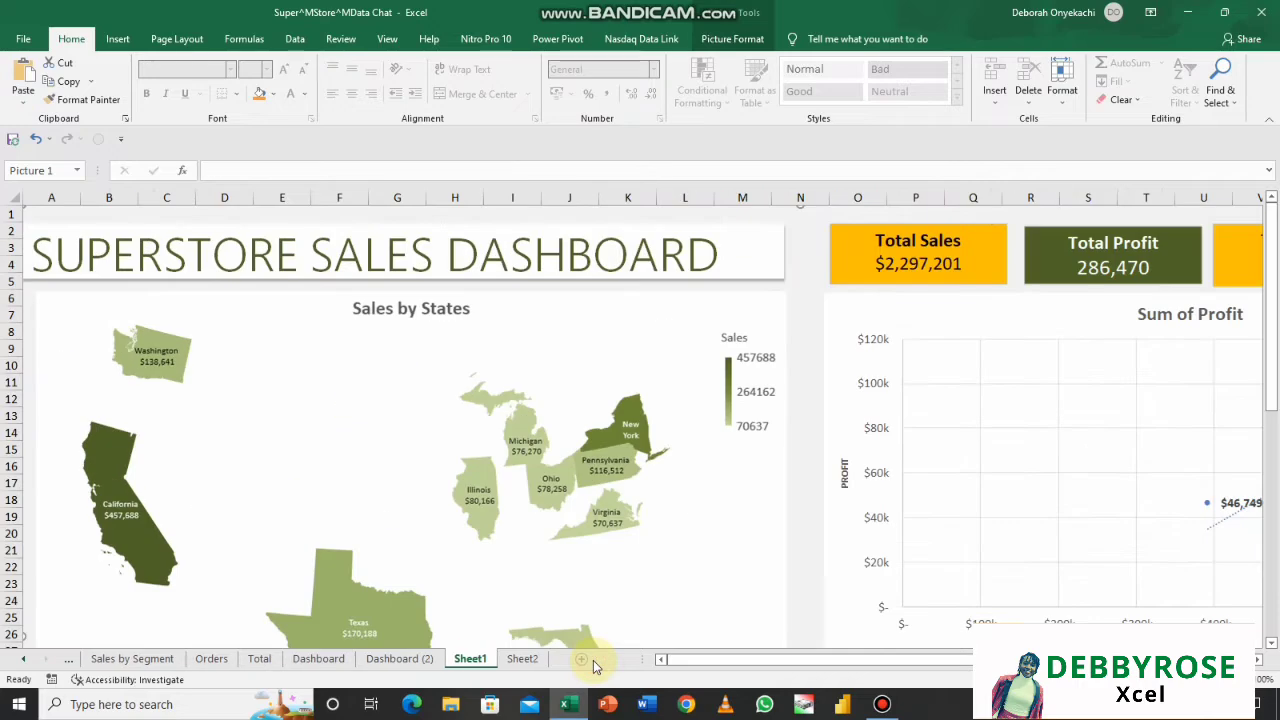
left_click(522, 659)
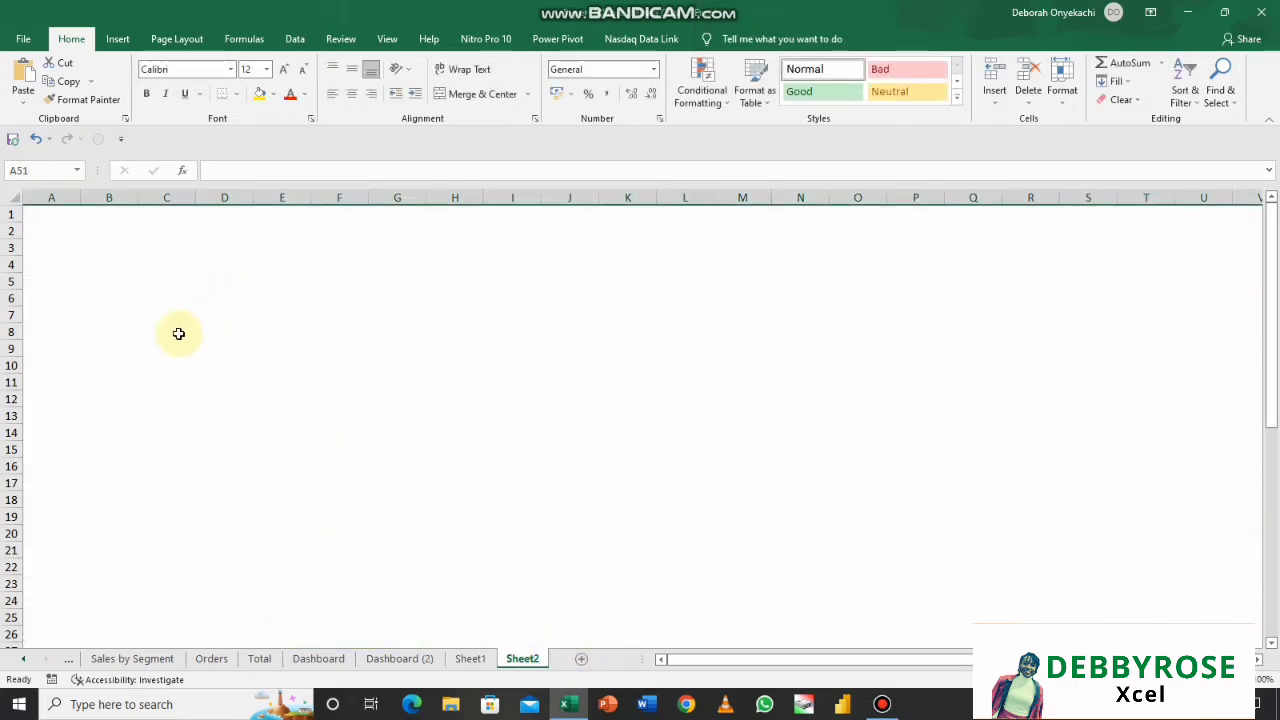
key("ctrl+v")
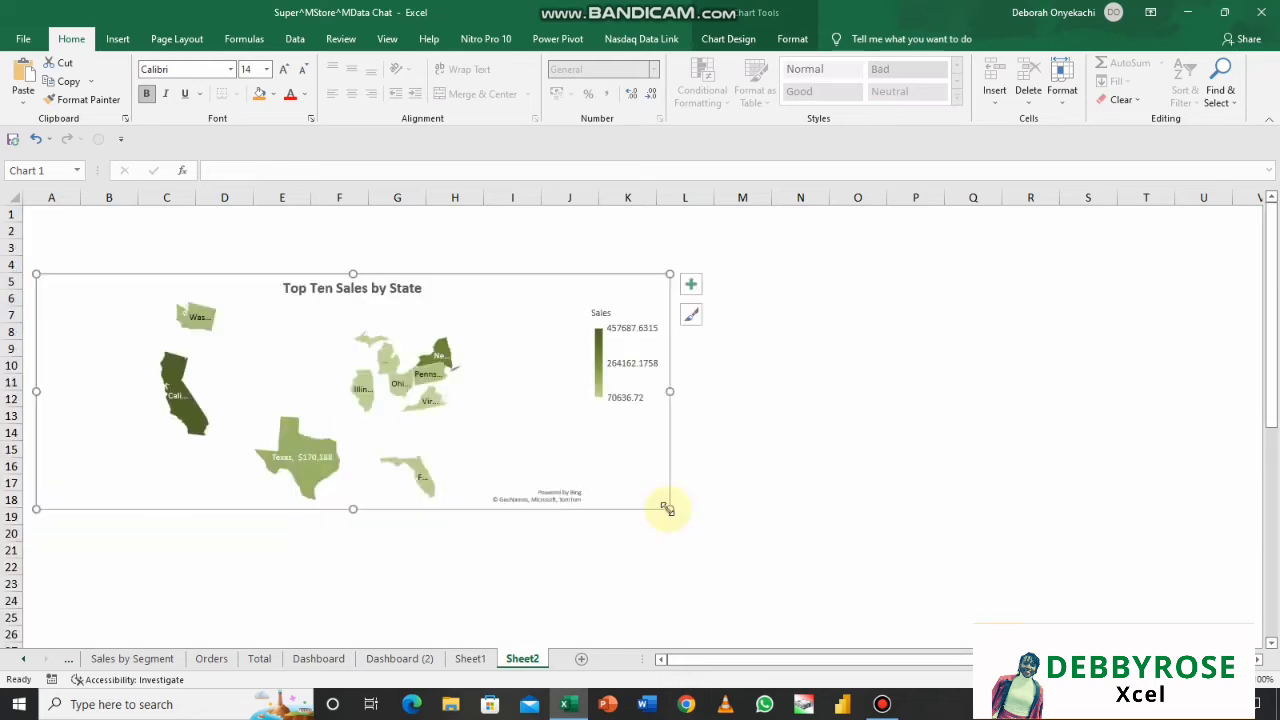
mouse_move(668, 507)
left_mouse_down()
mouse_move(683, 534)
mouse_move(651, 583)
mouse_move(725, 579)
left_mouse_up()
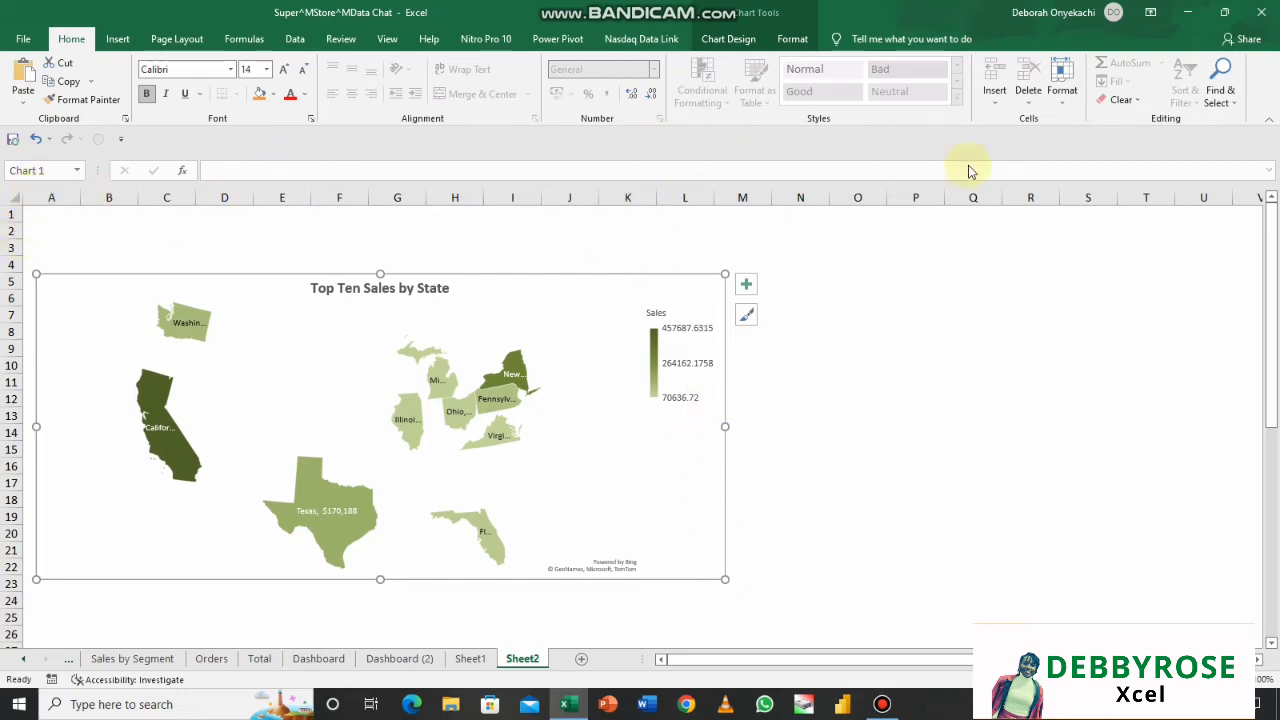
- Draw a rectangle about 21 cm wide and 1.4 cm high above the map chart, containing the text SUPERSTORE SALE DASHBOARD
left_click(445, 230)
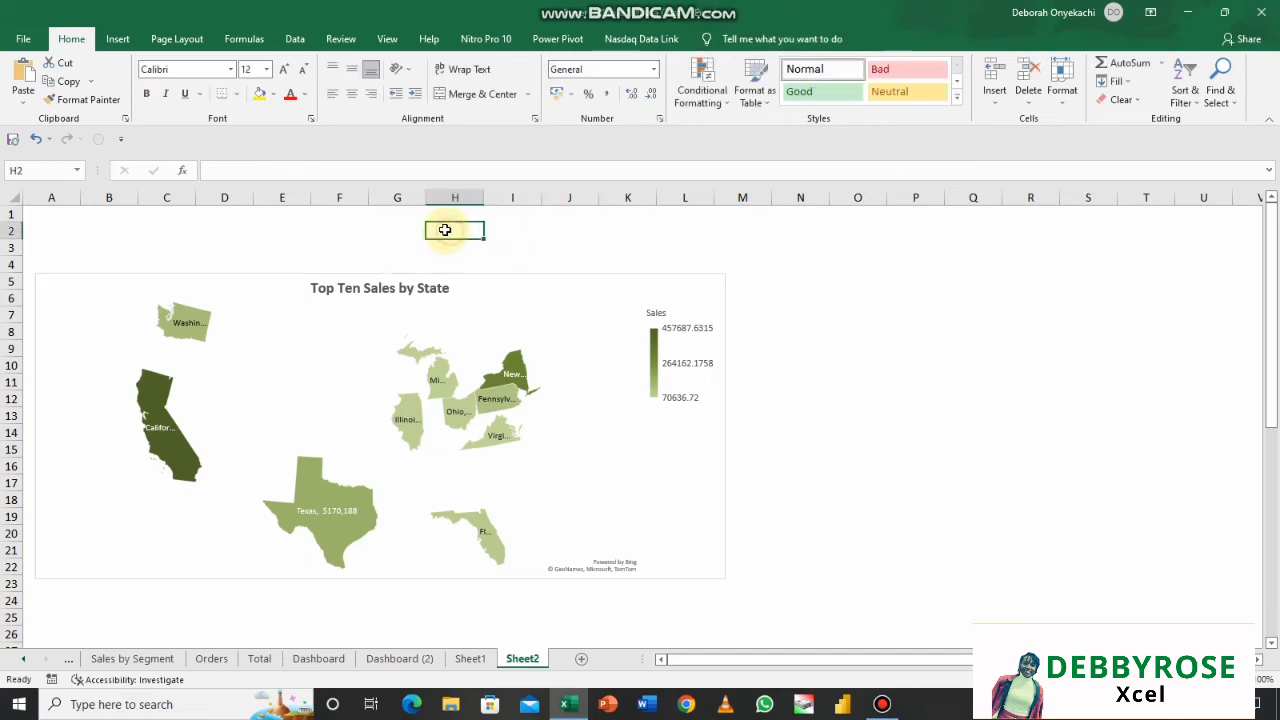
left_click(119, 39)
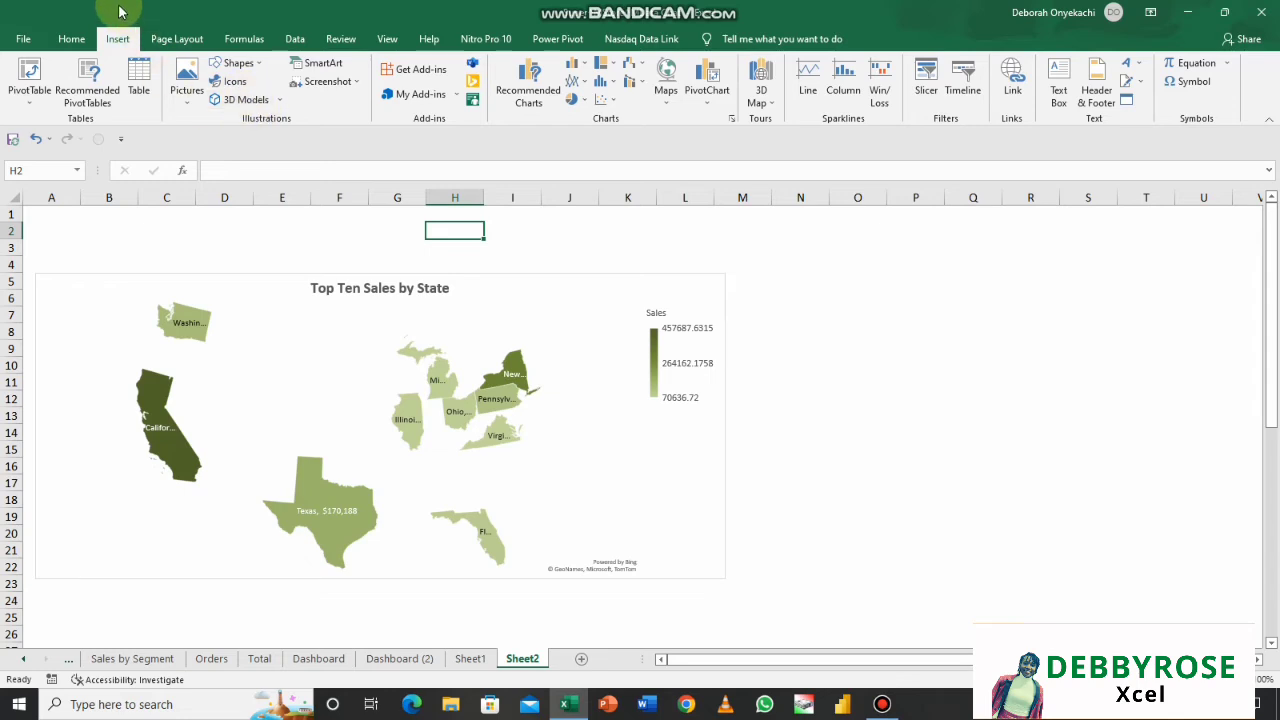
left_click(260, 62)
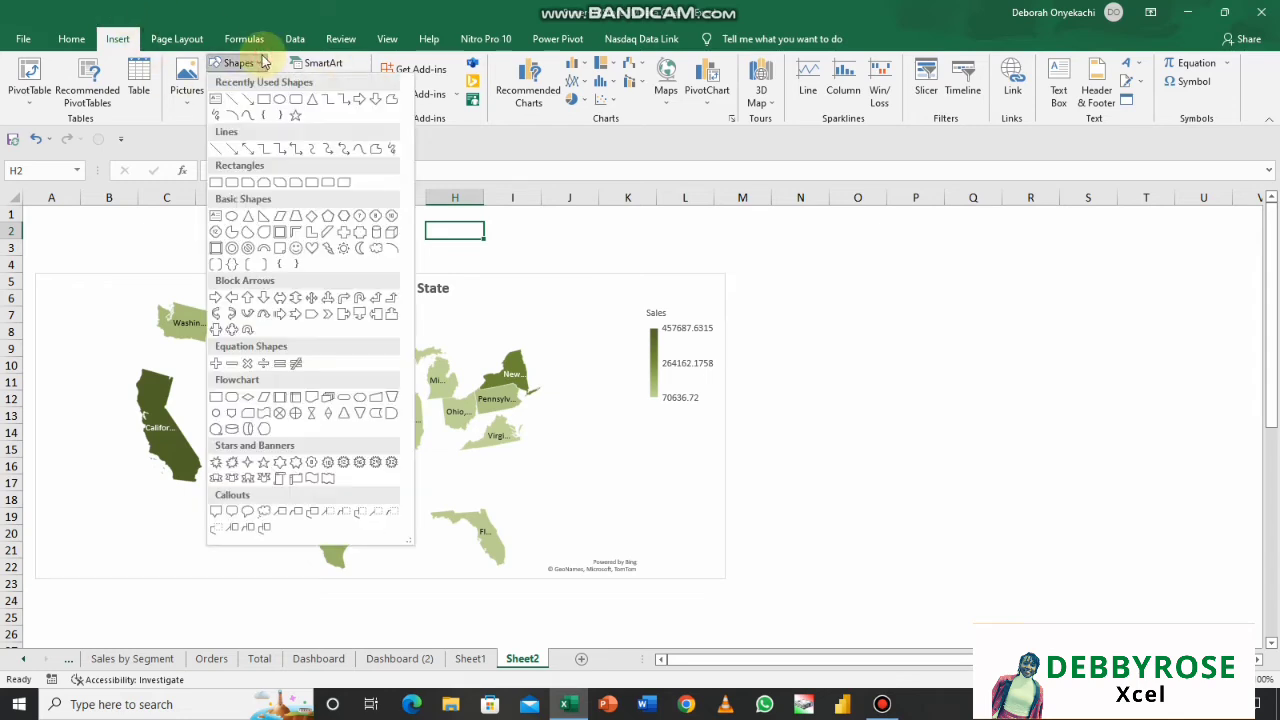
left_click(117, 38)
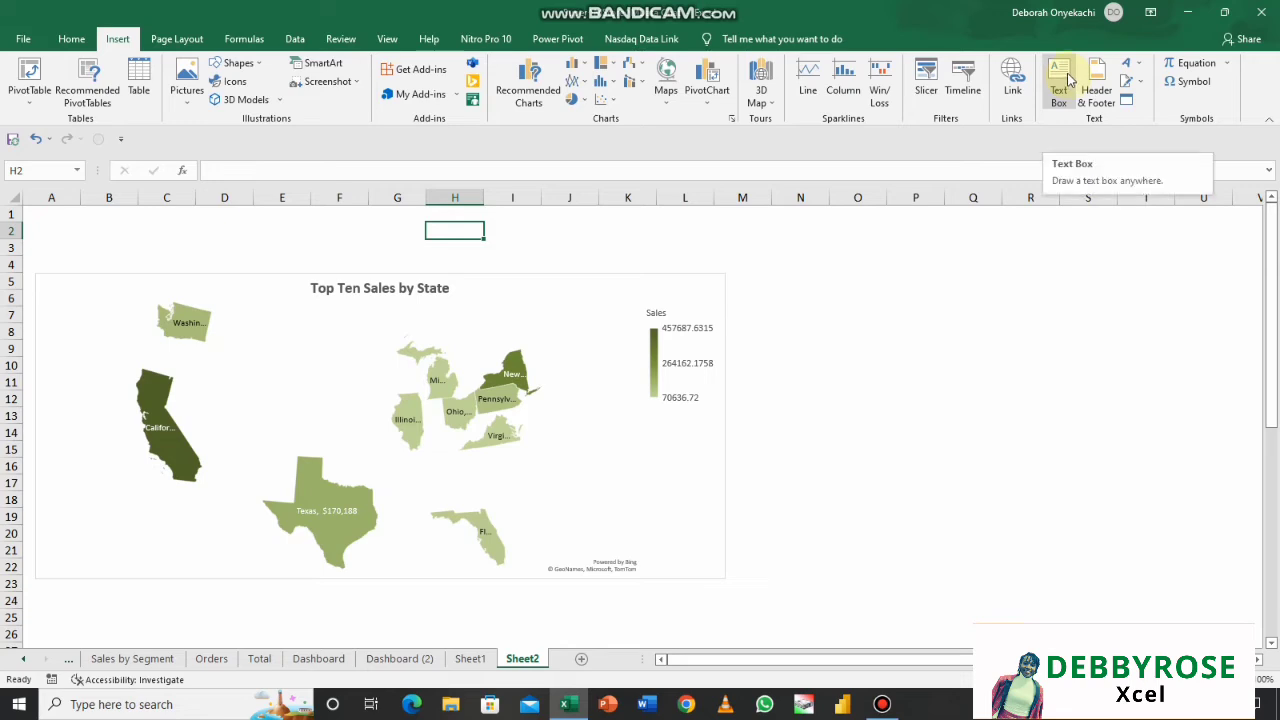
left_click(262, 64)
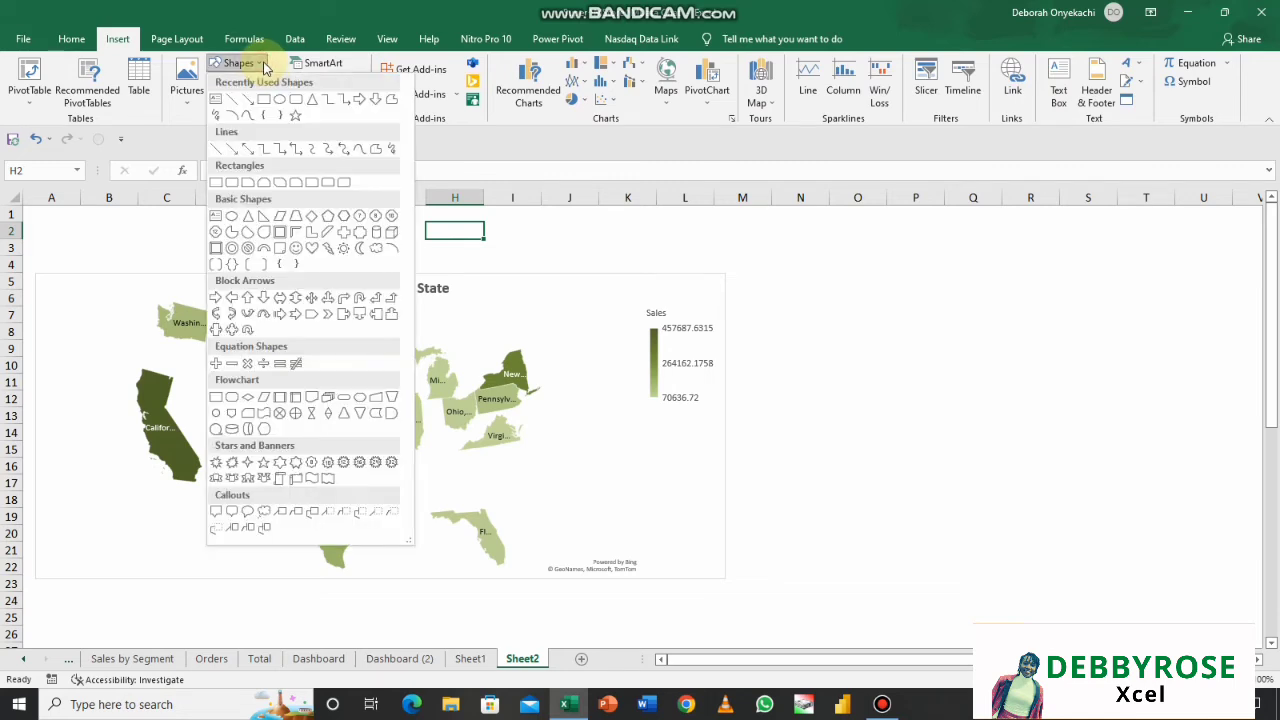
left_click(266, 100)
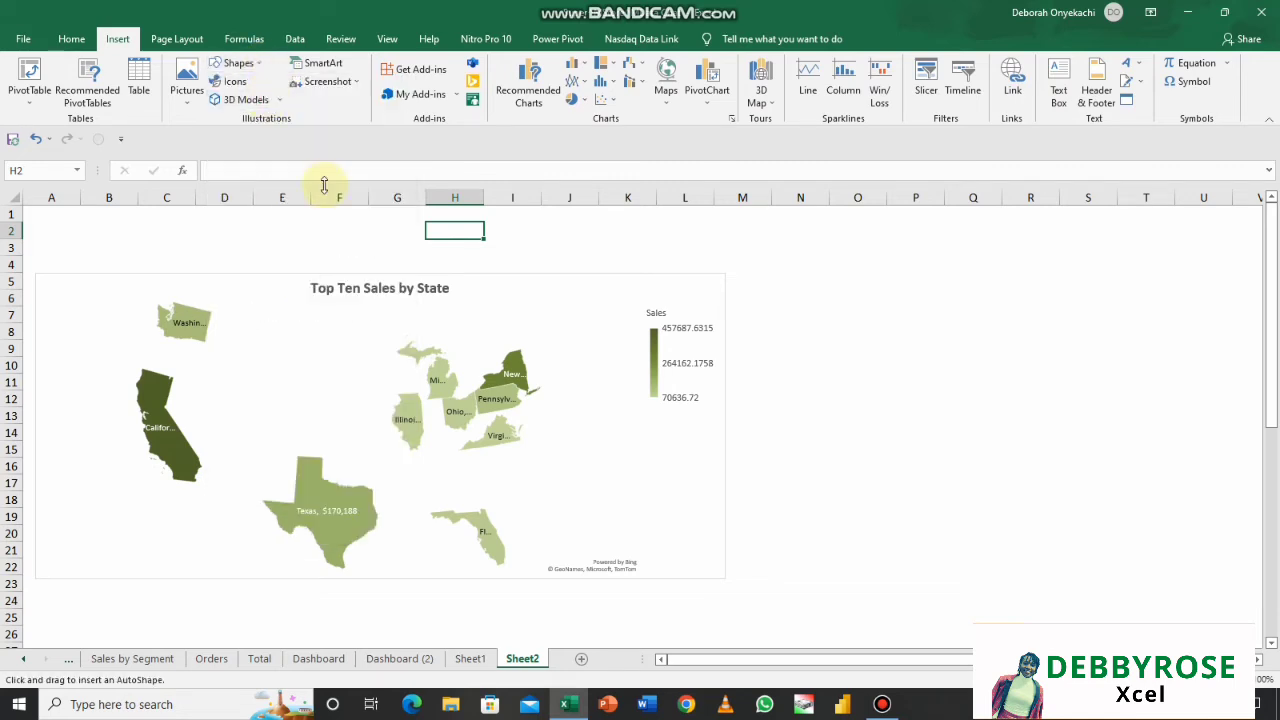
left_click_drag(320, 216, 899, 240)
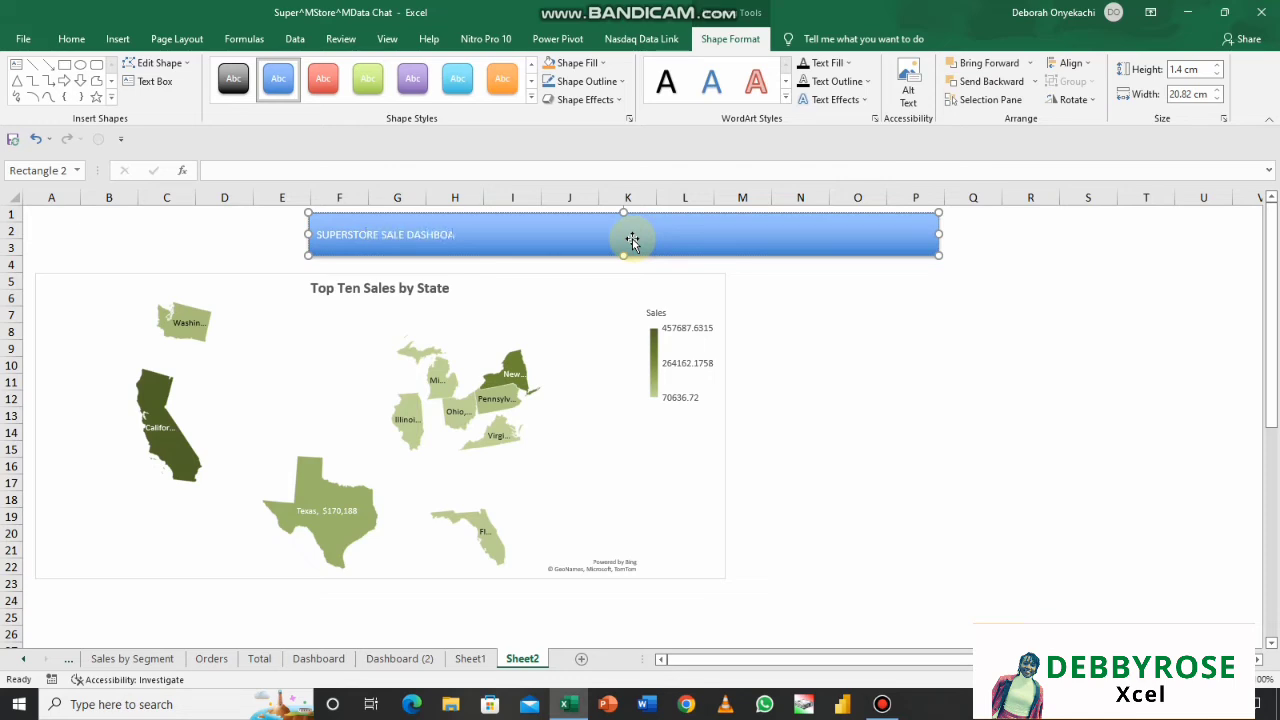
- Set the font size of the rectangle's title text to 44
triple_click(461, 240)
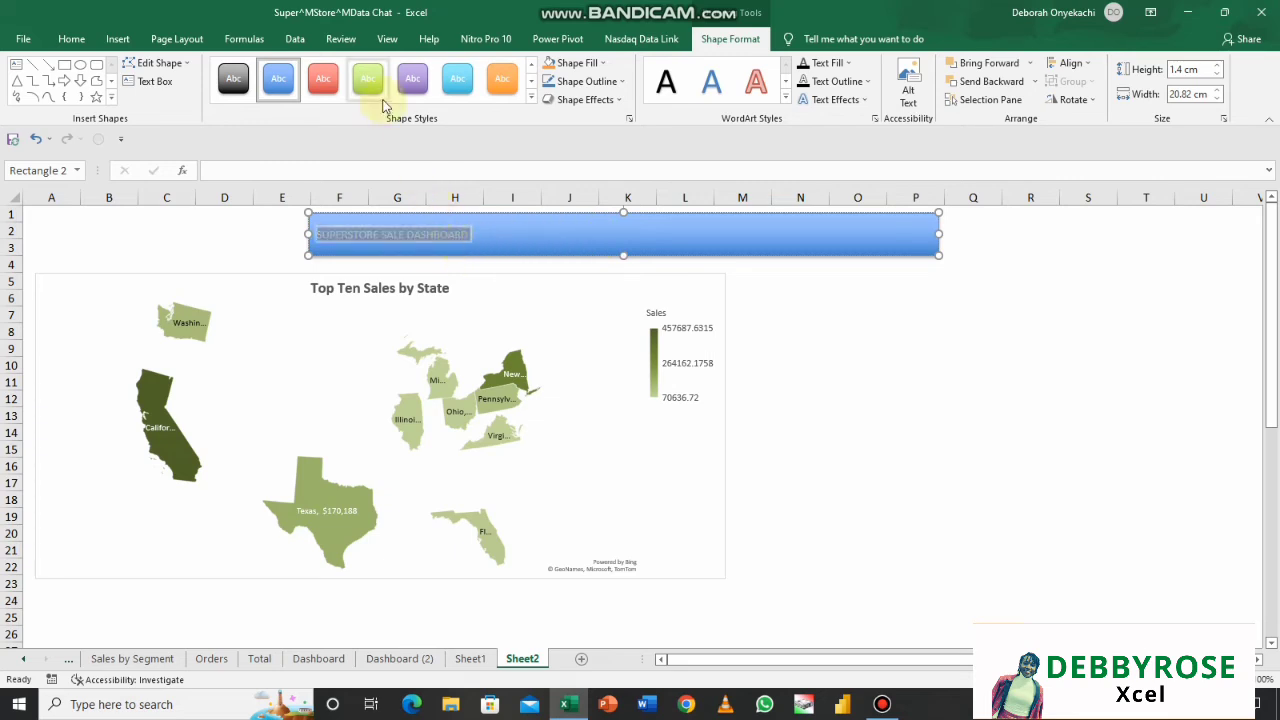
left_click(71, 42)
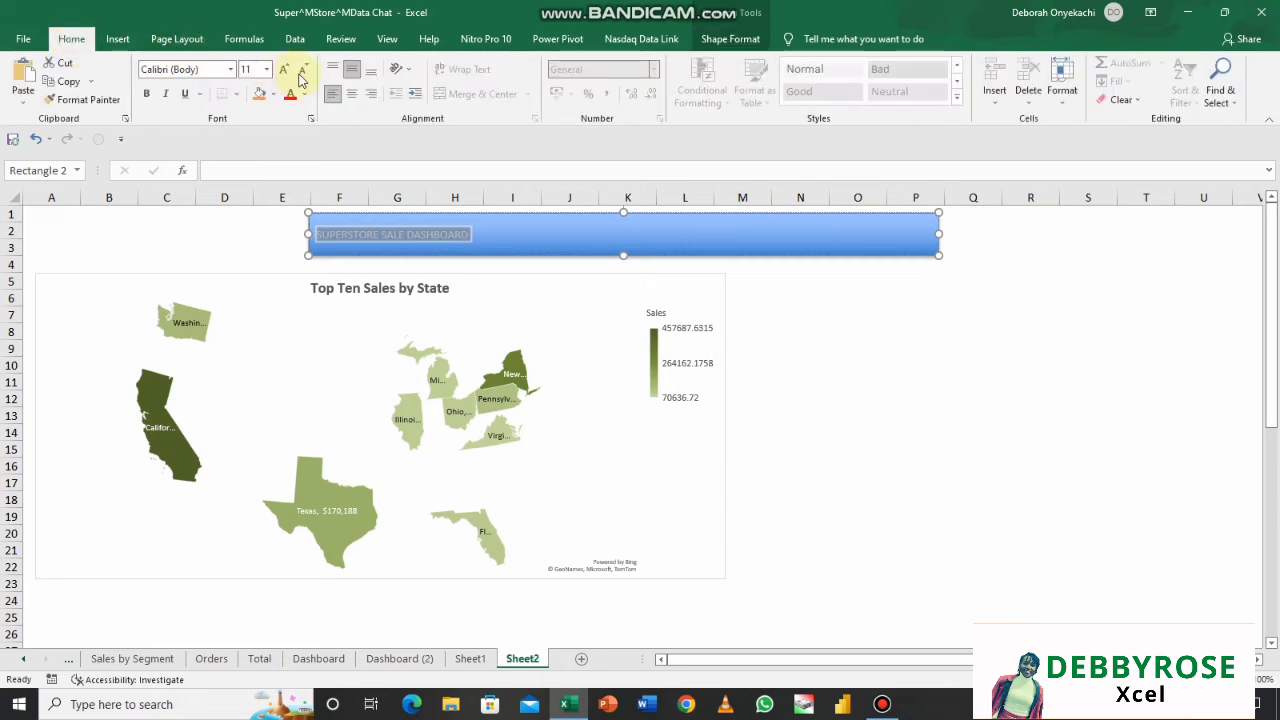
left_click(267, 69)
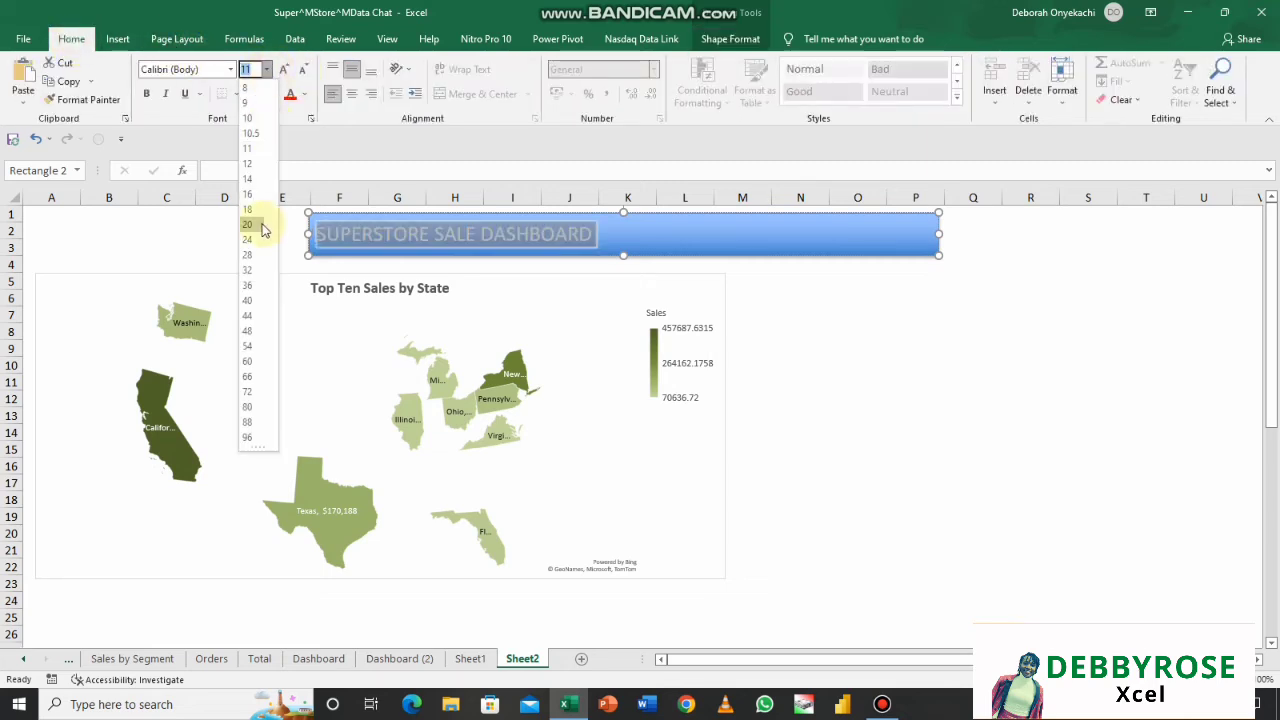
left_click(250, 315)
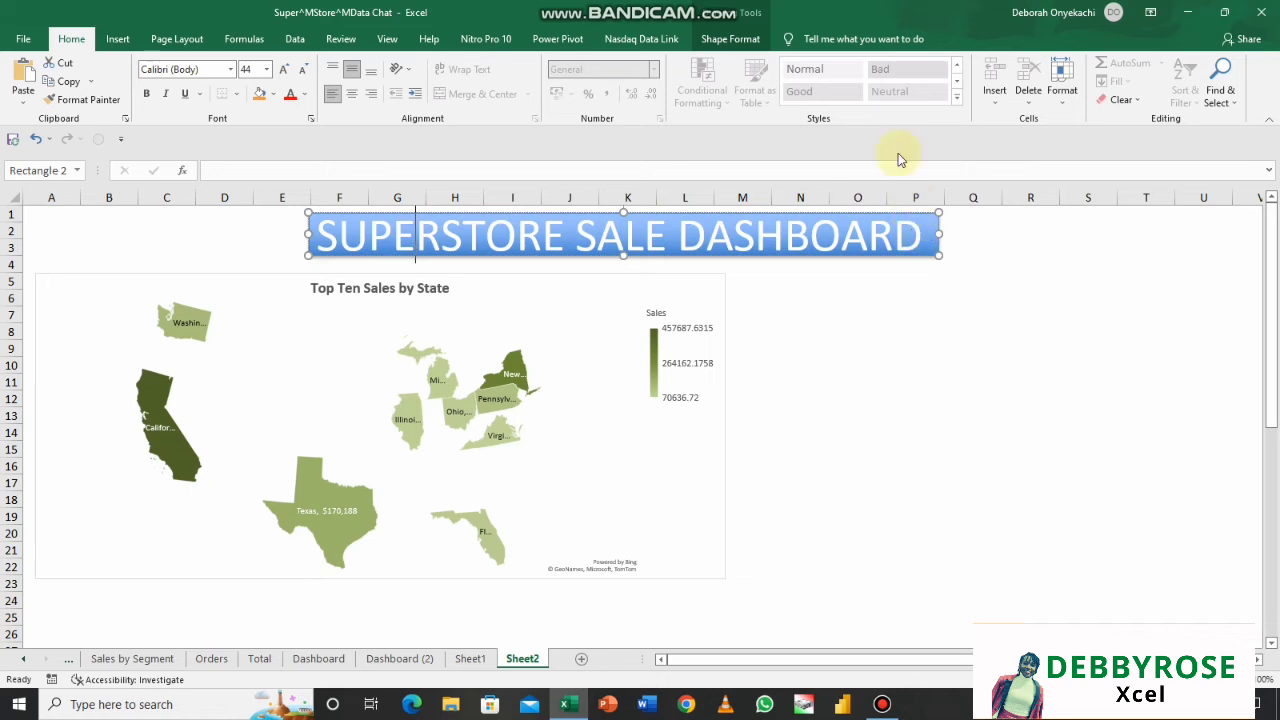
- Set the title rectangle's shape fill to No Fill
left_click(746, 39)
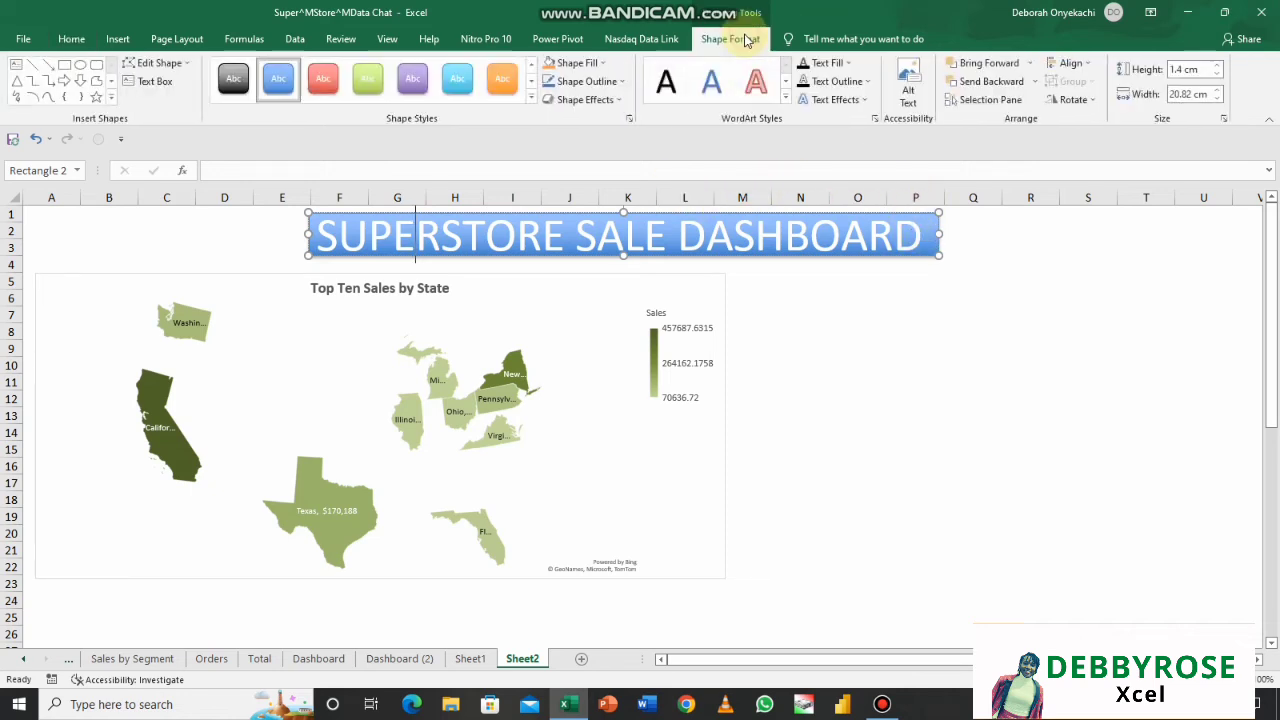
left_click(600, 63)
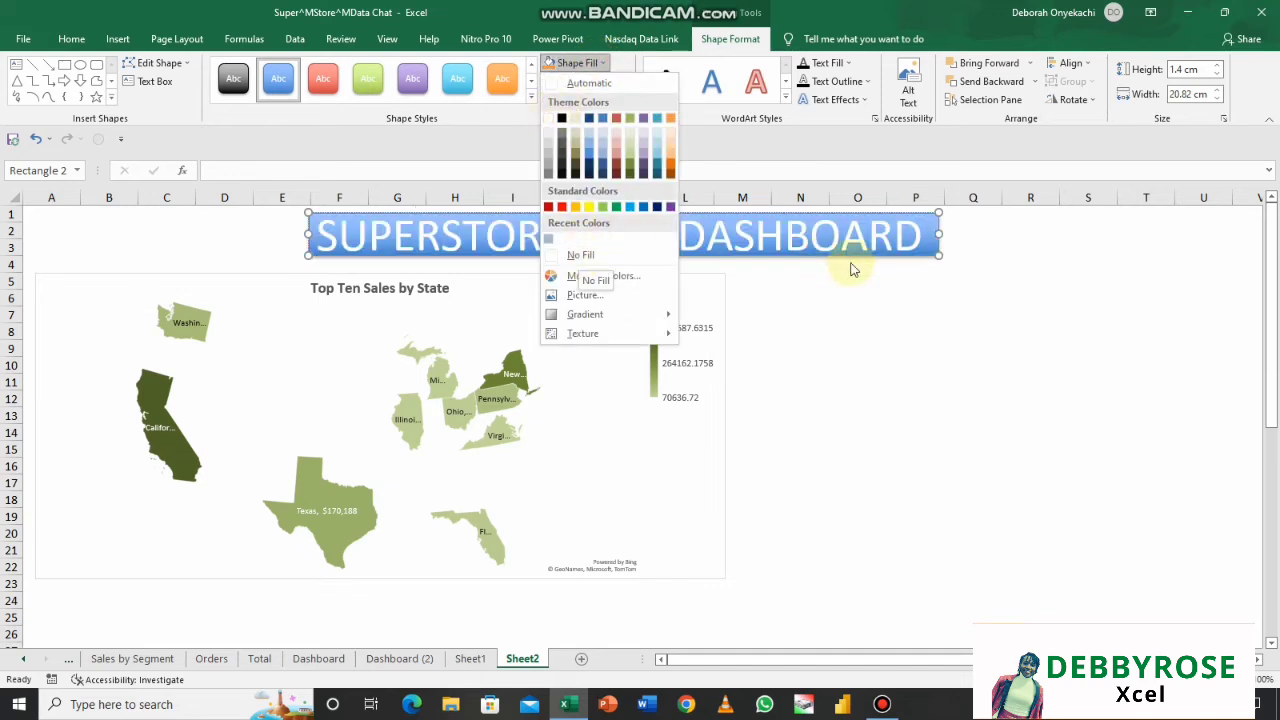
left_click(914, 260)
left_click(966, 235)
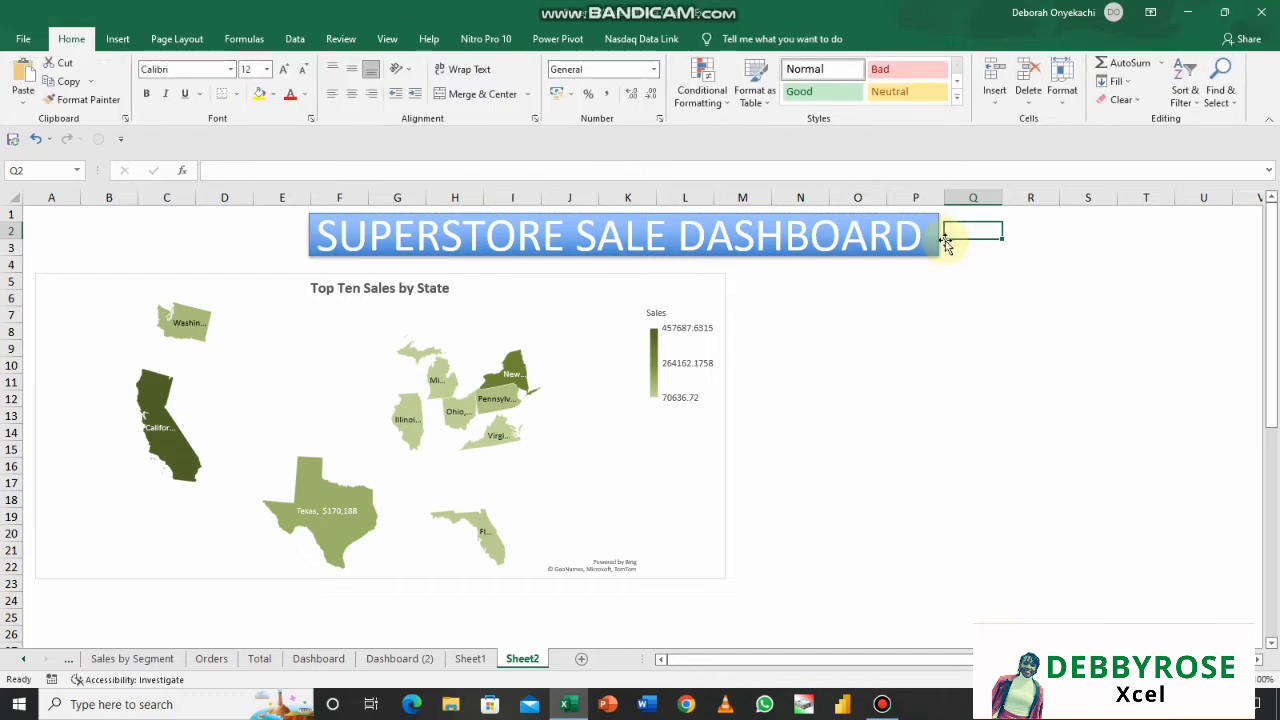
left_click(938, 245)
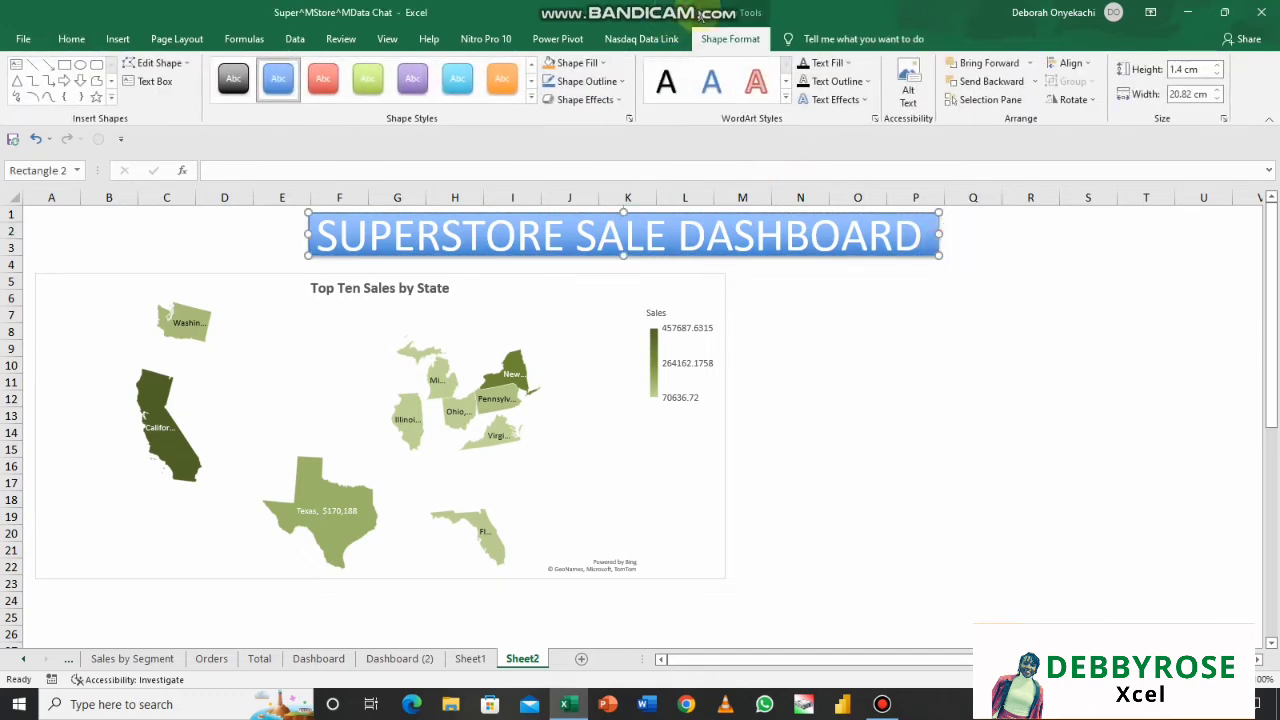
left_click(603, 63)
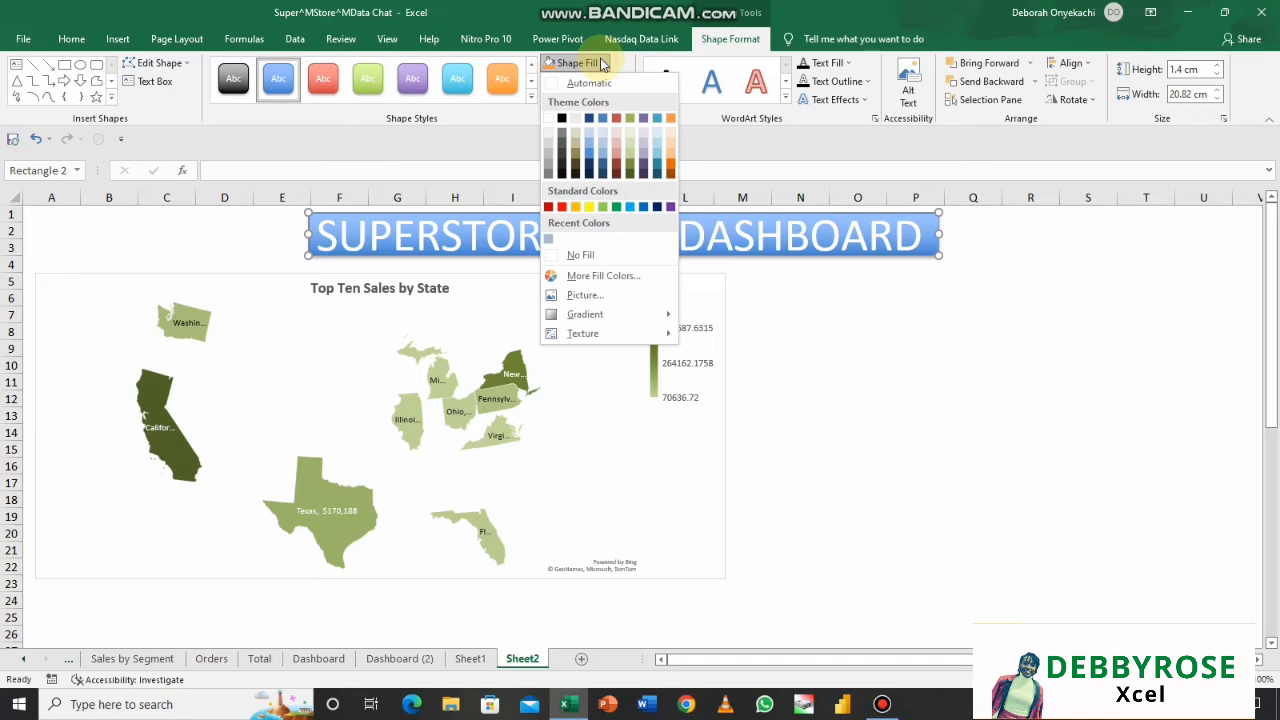
left_click(563, 254)
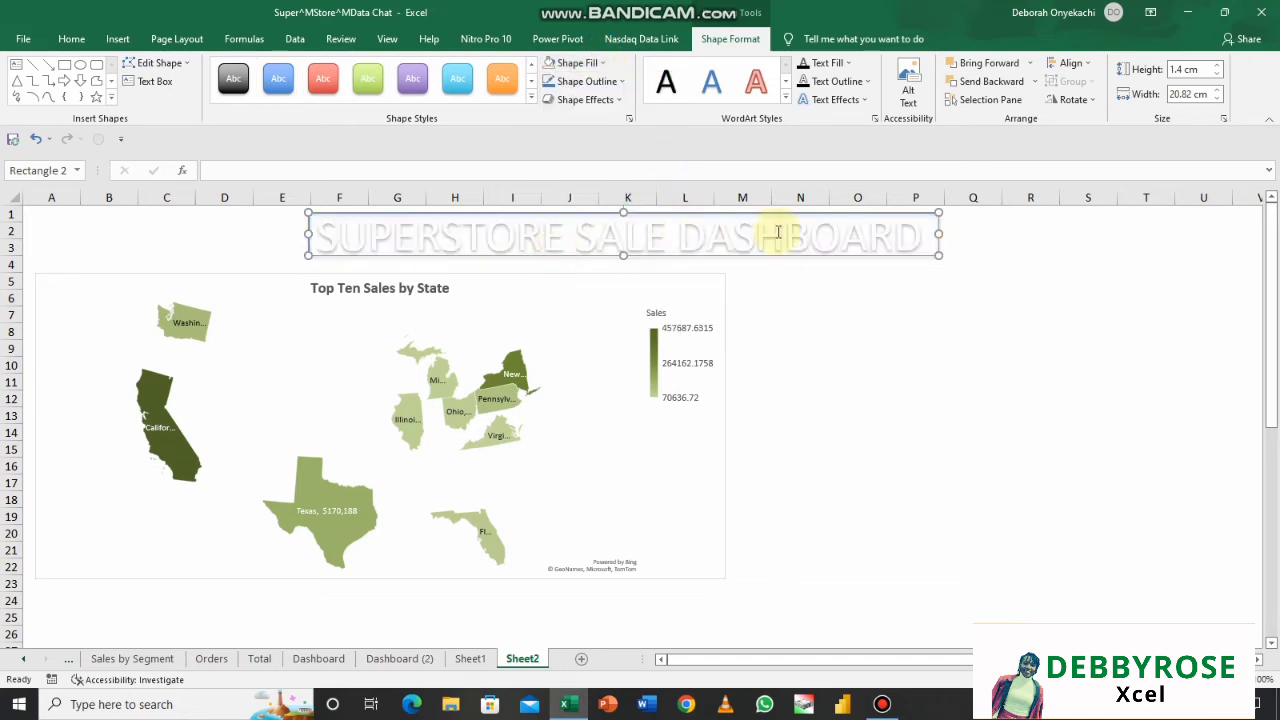
- Set the font color of the title text SUPERSTORE SALE DASHBOARD to Automatic
left_click(921, 236)
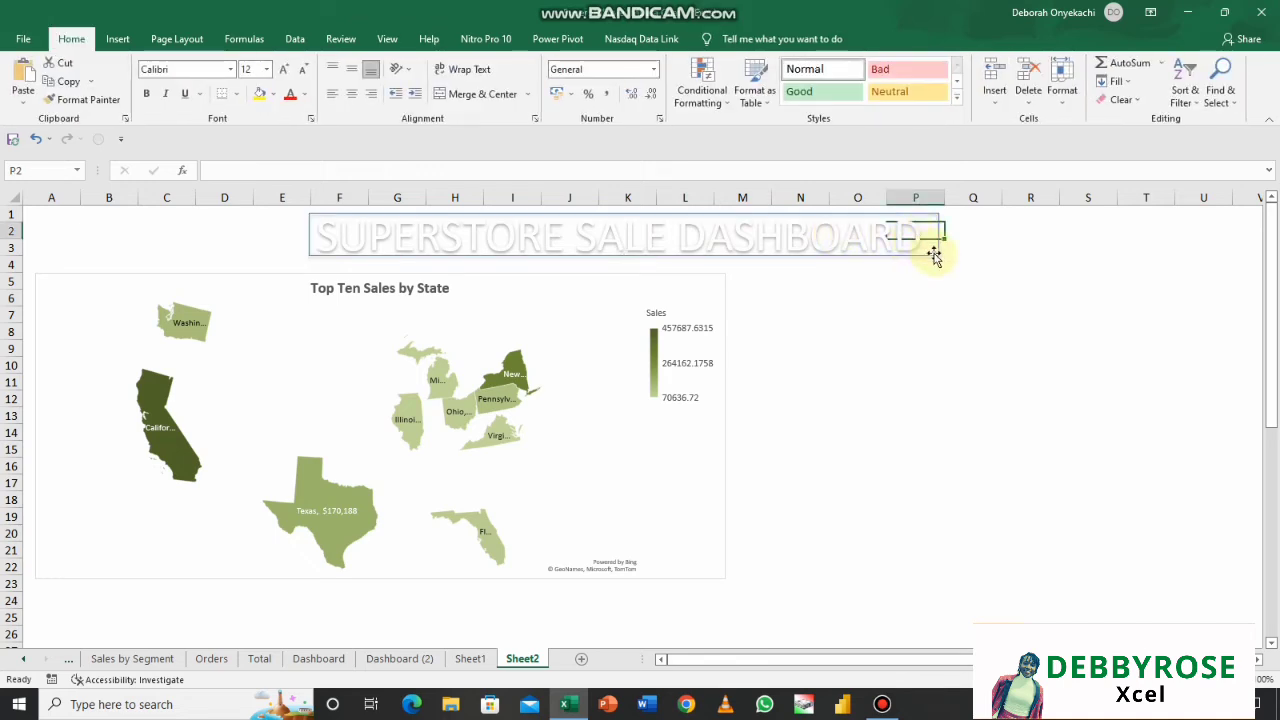
left_click(933, 255)
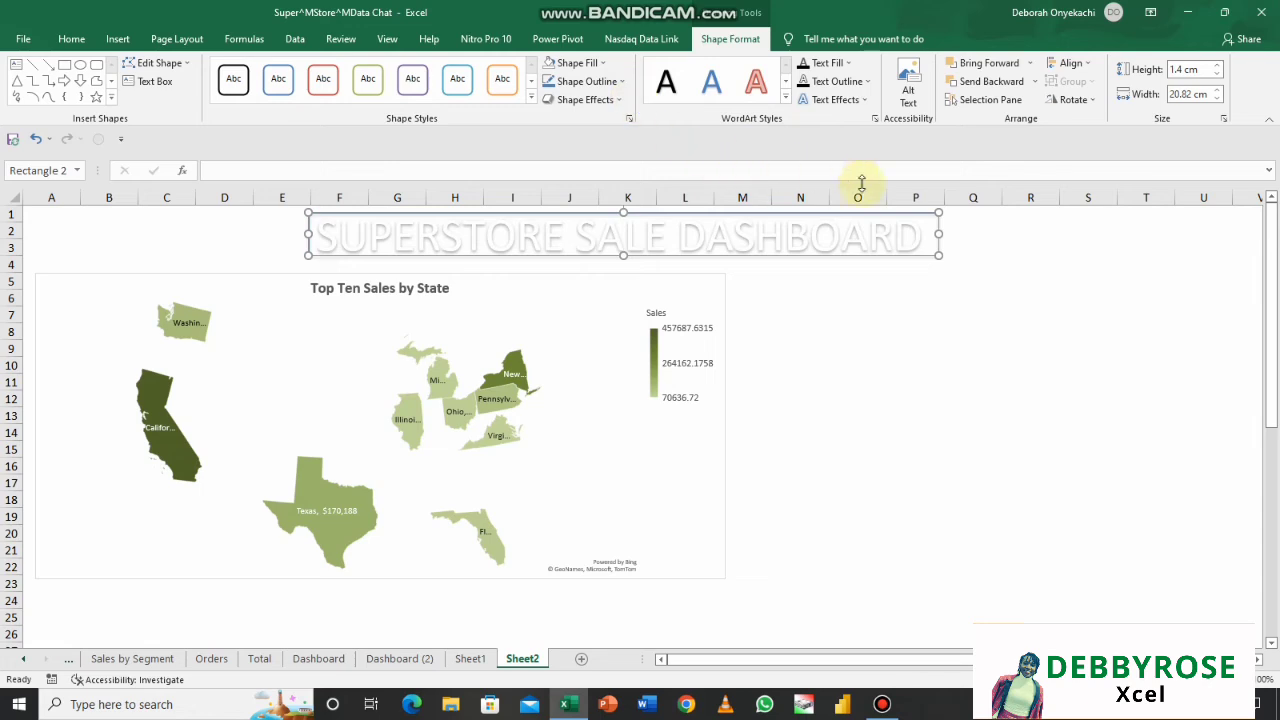
left_click_drag(917, 234, 455, 253)
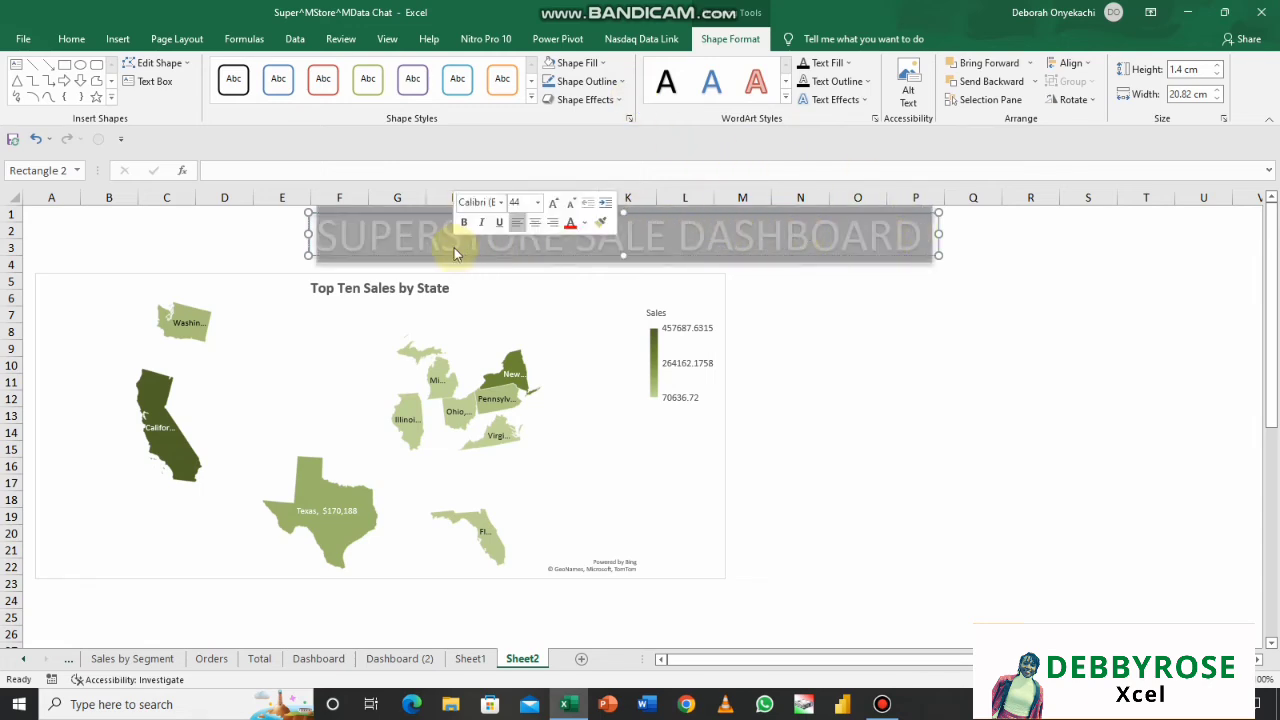
left_click(86, 40)
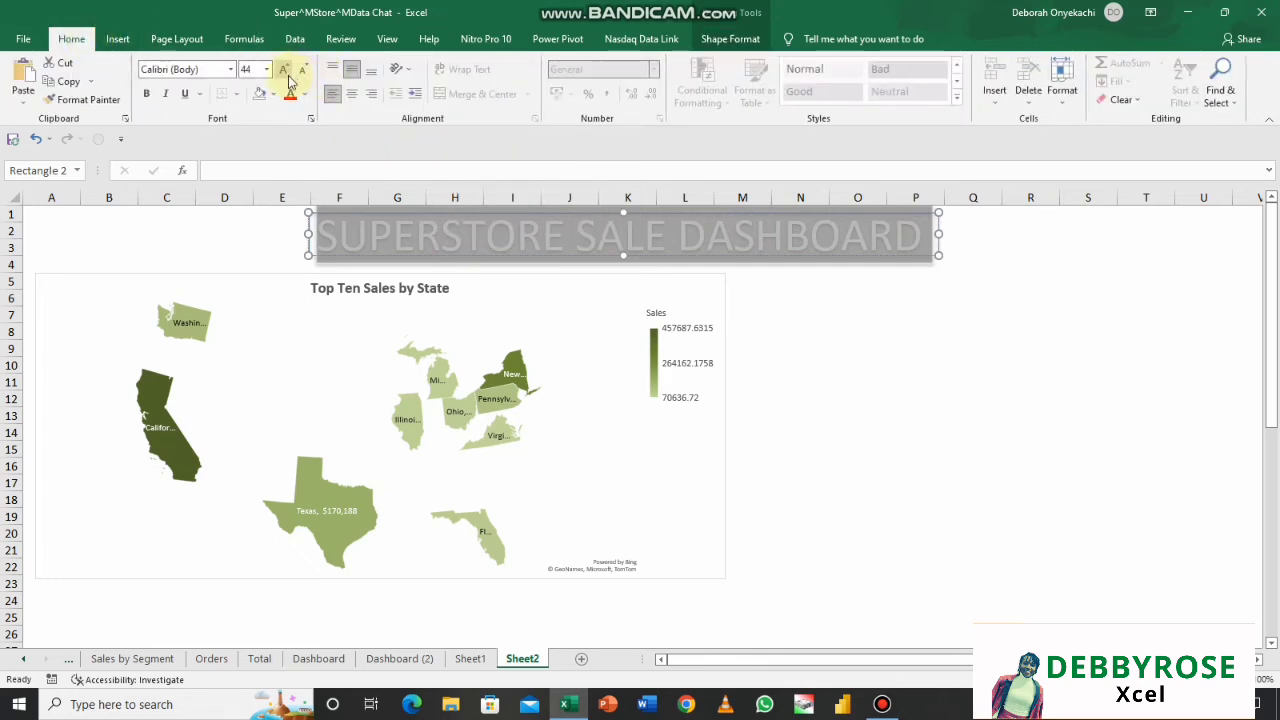
left_click(304, 96)
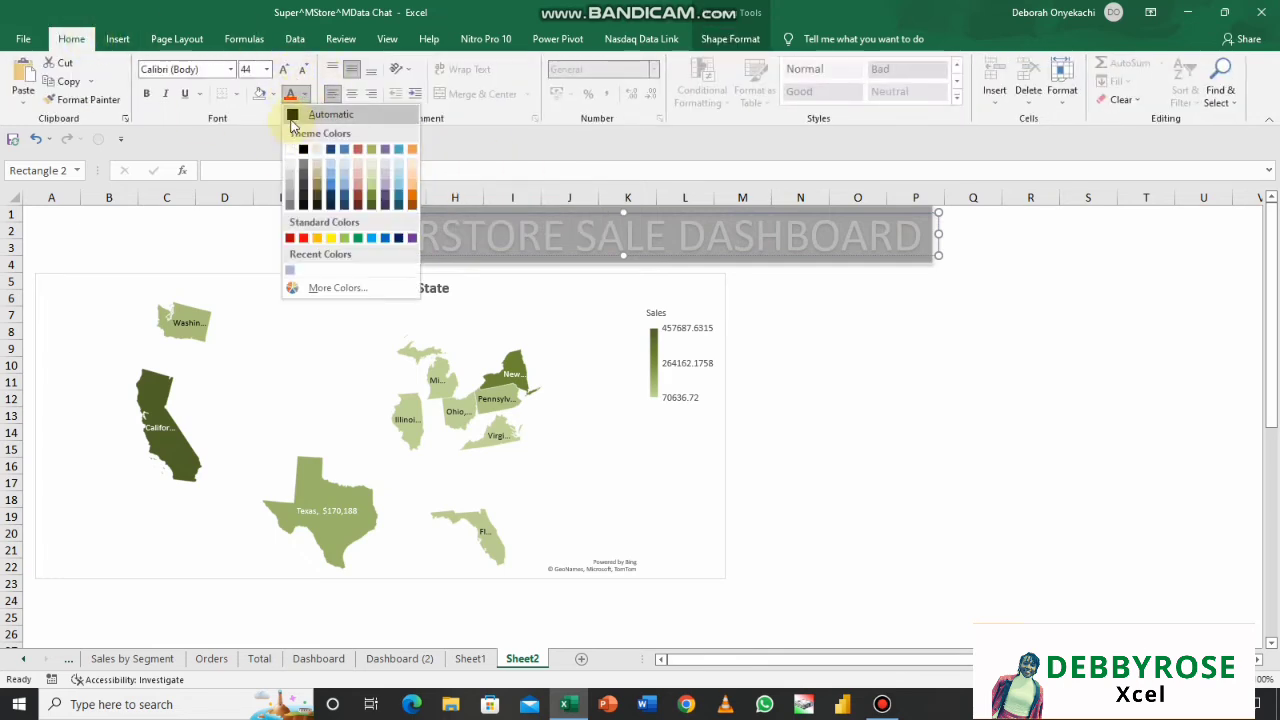
left_click(292, 118)
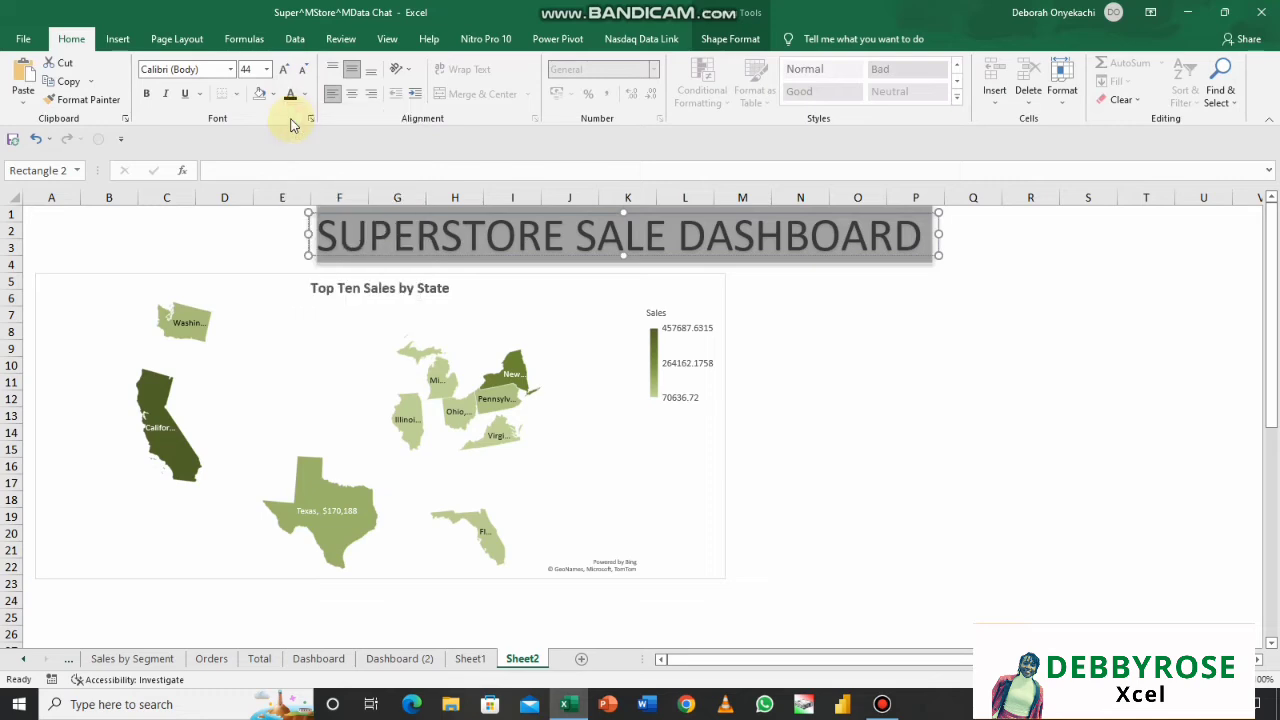
left_click(936, 330)
- Remove the outline from the title rectangle
left_click(924, 258)
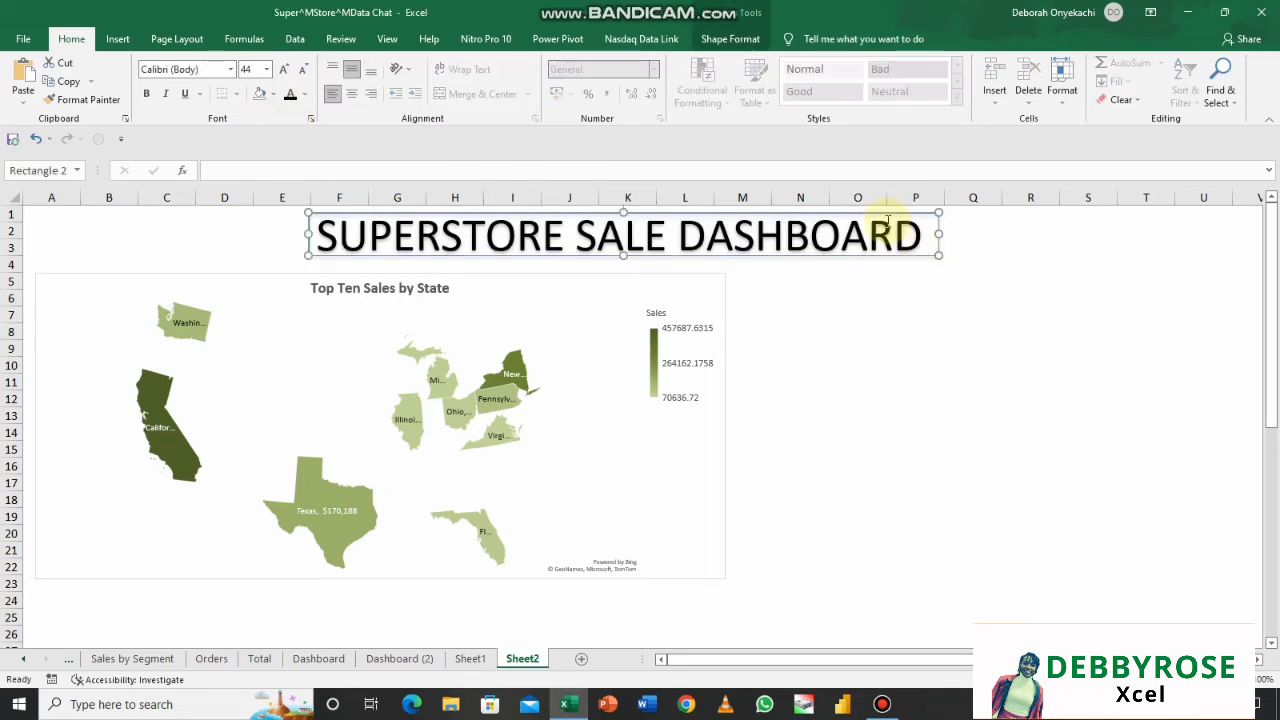
left_click(737, 38)
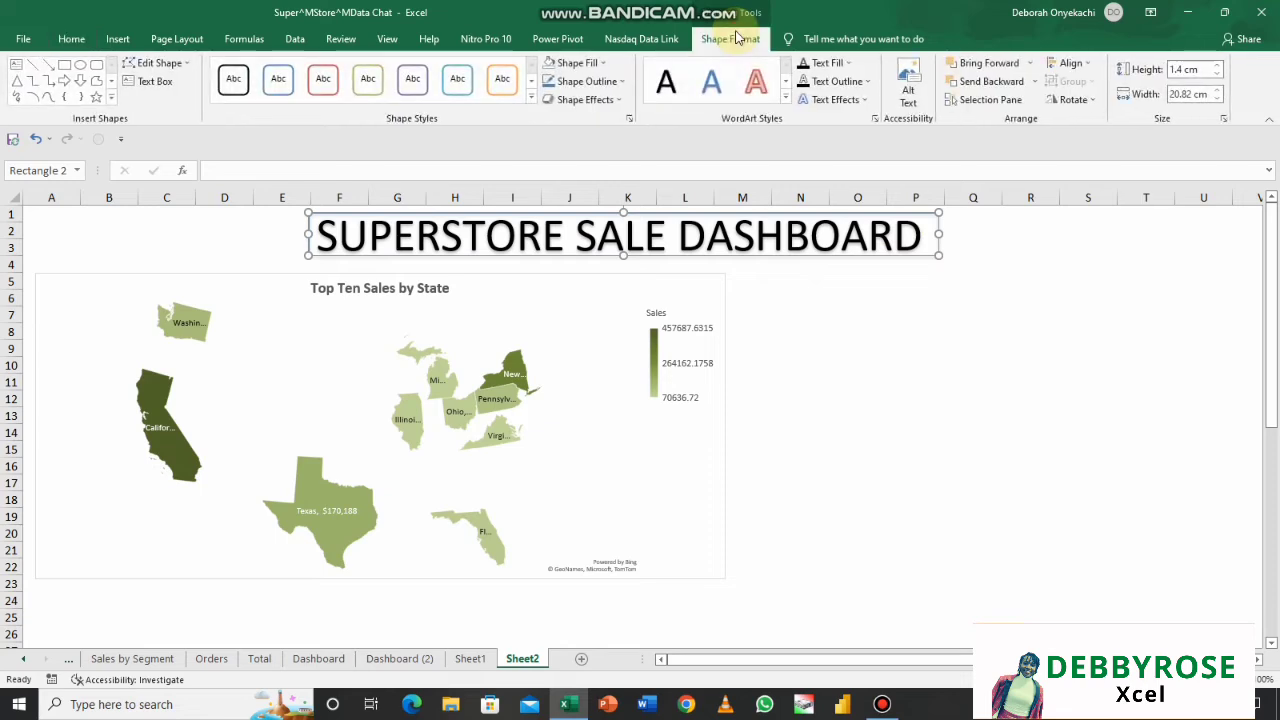
left_click(612, 85)
left_click(547, 272)
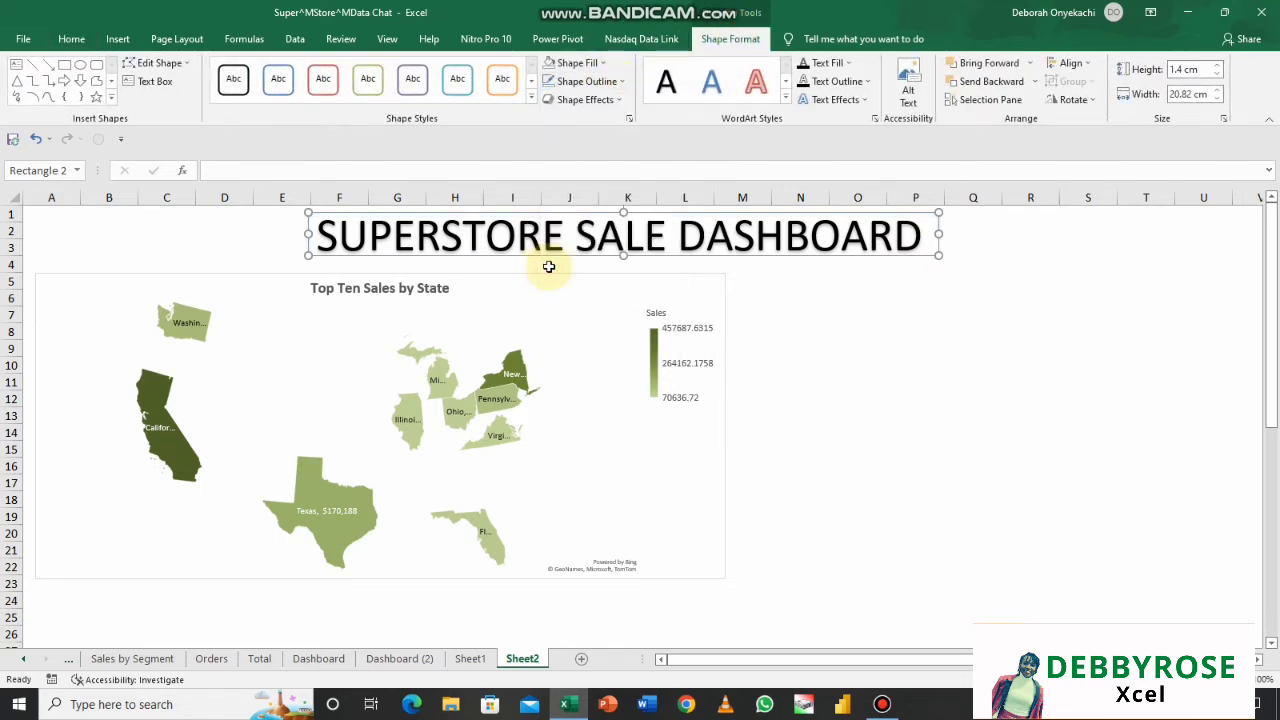
left_click(830, 348)
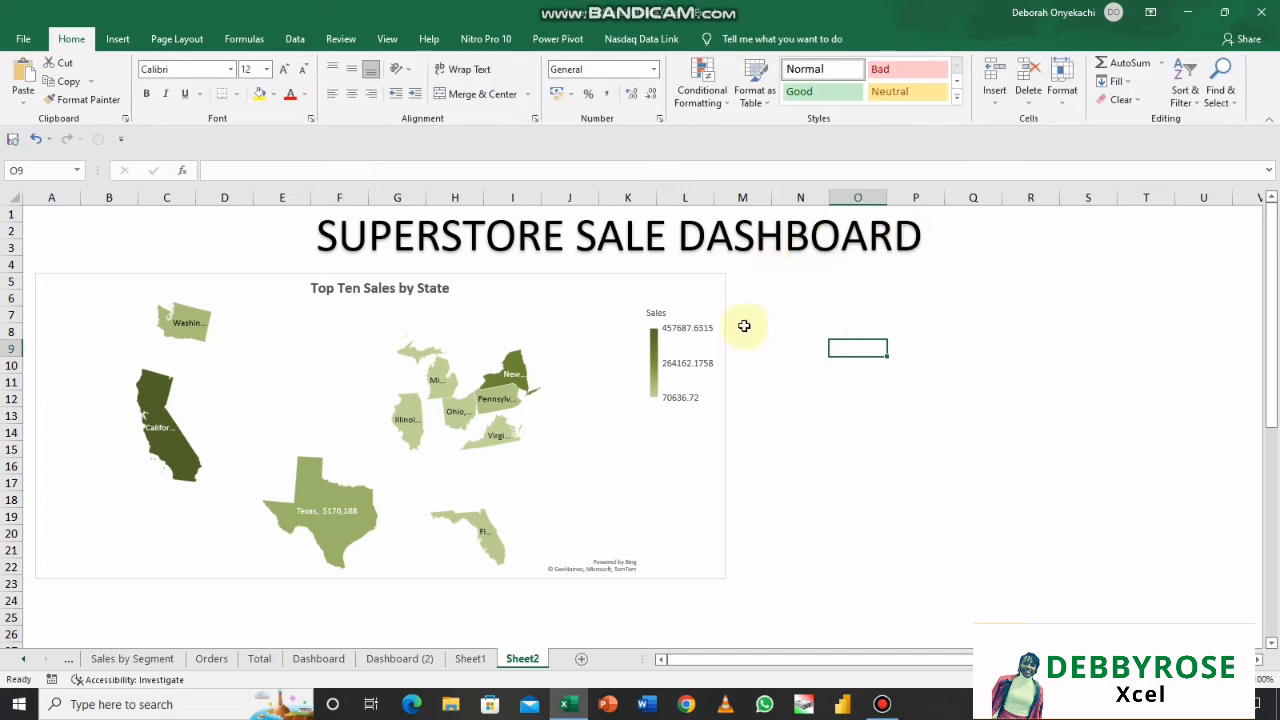
- Move the Top Ten Sales by State map chart and resize it to span about columns C to M and rows 6 to 29
left_click(690, 293)
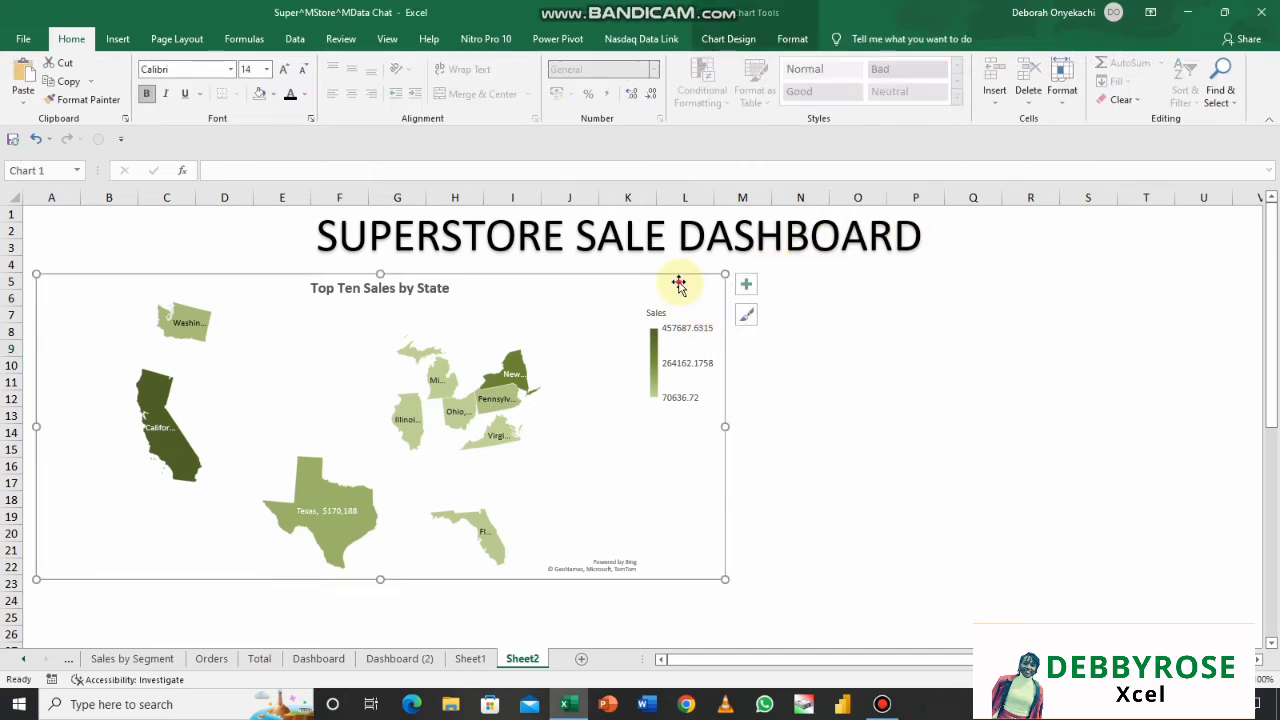
mouse_move(679, 285)
left_mouse_down()
mouse_move(811, 280)
mouse_move(807, 298)
left_mouse_up()
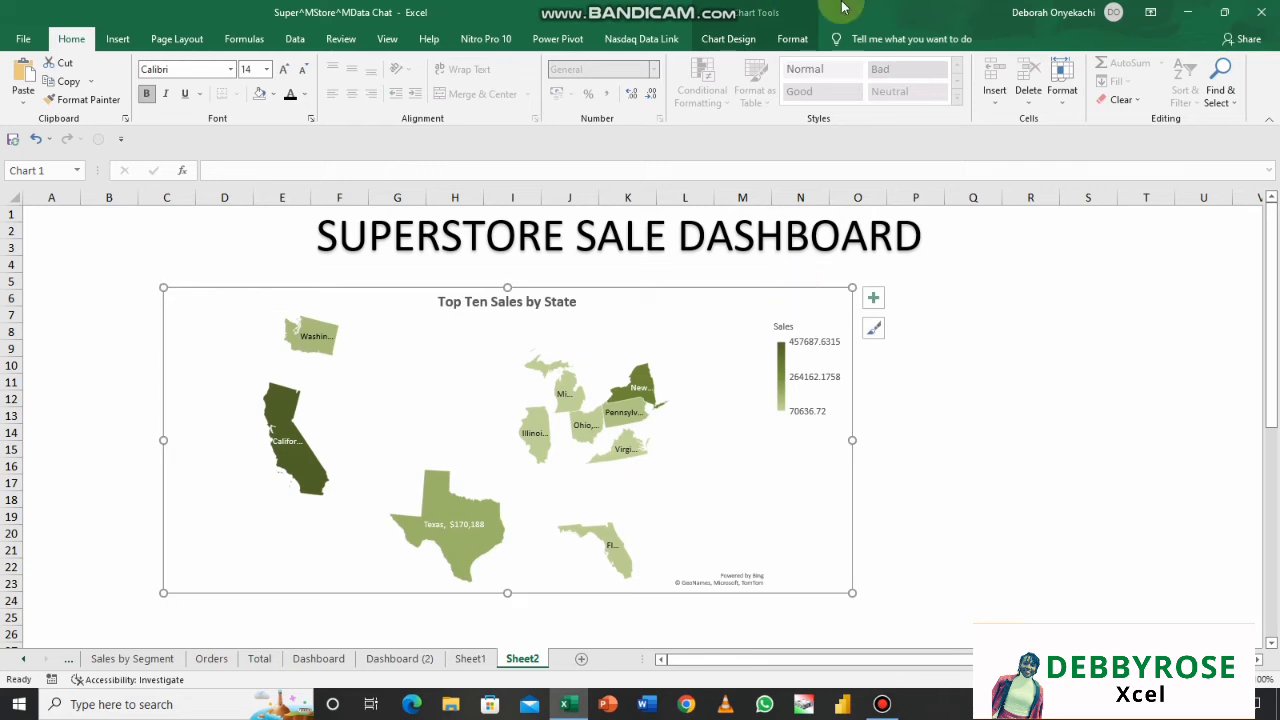
left_click(728, 39)
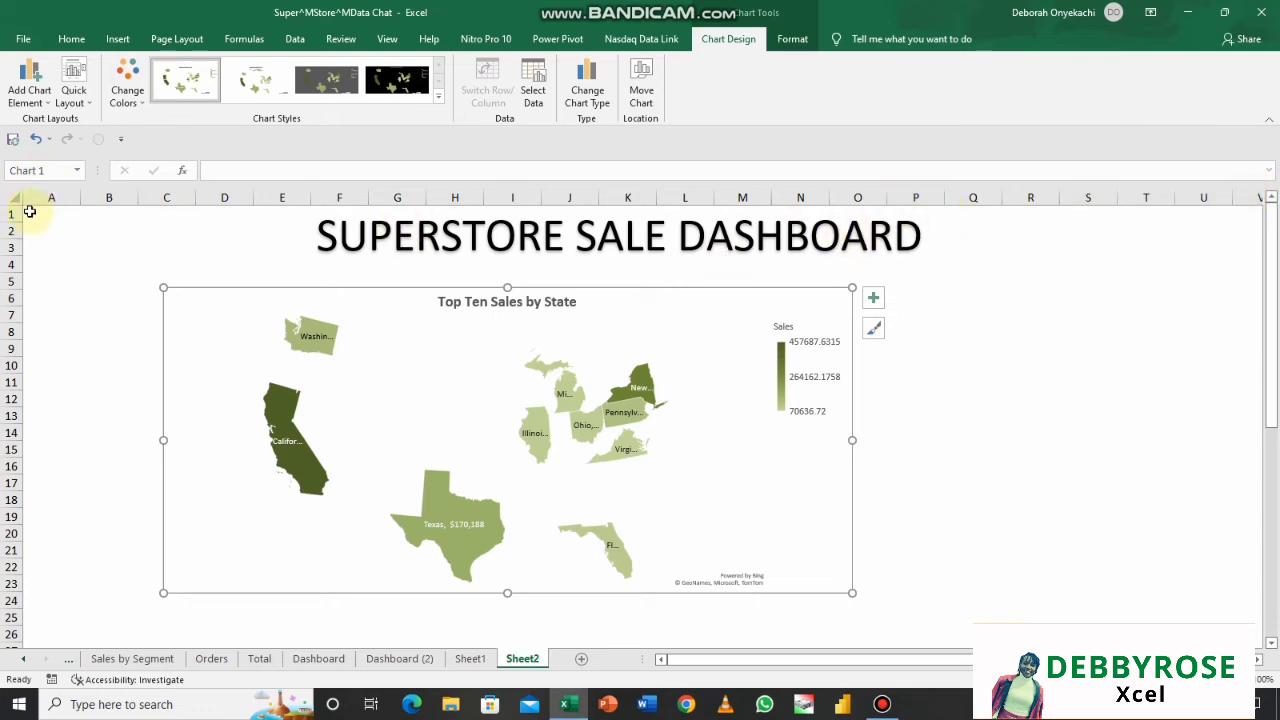
left_click_drag(30, 196, 90, 194)
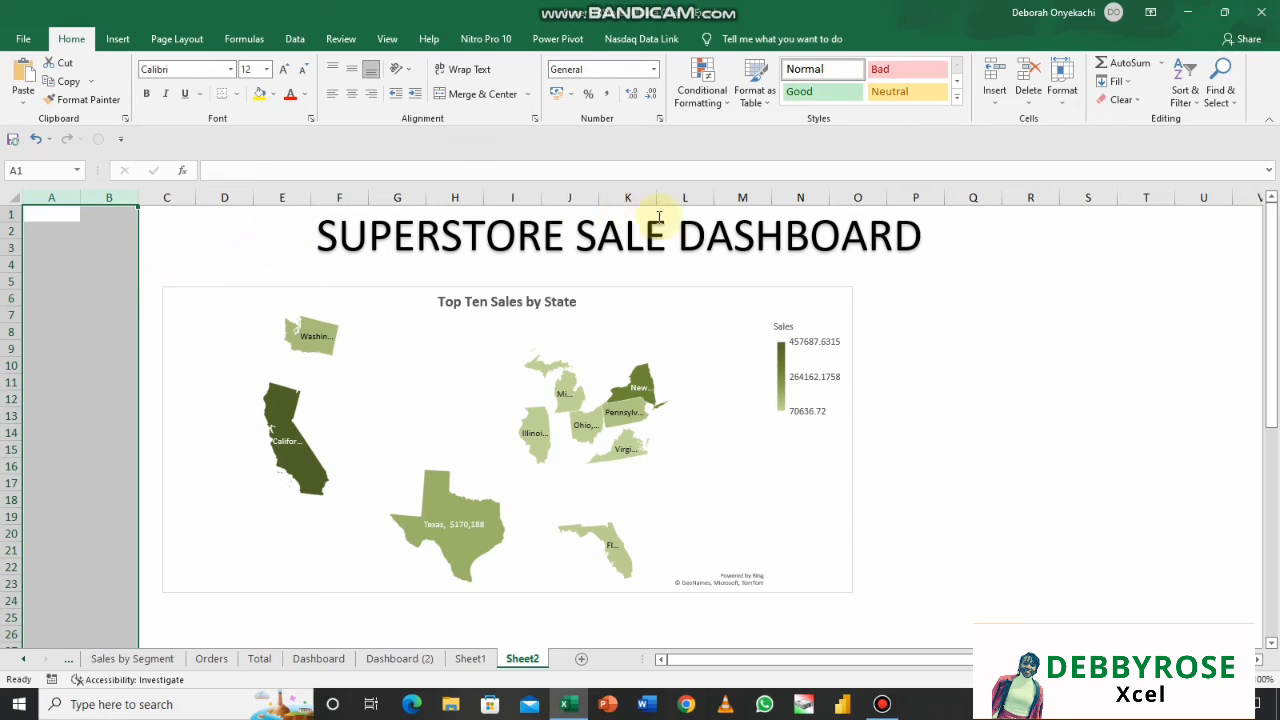
left_click(739, 320)
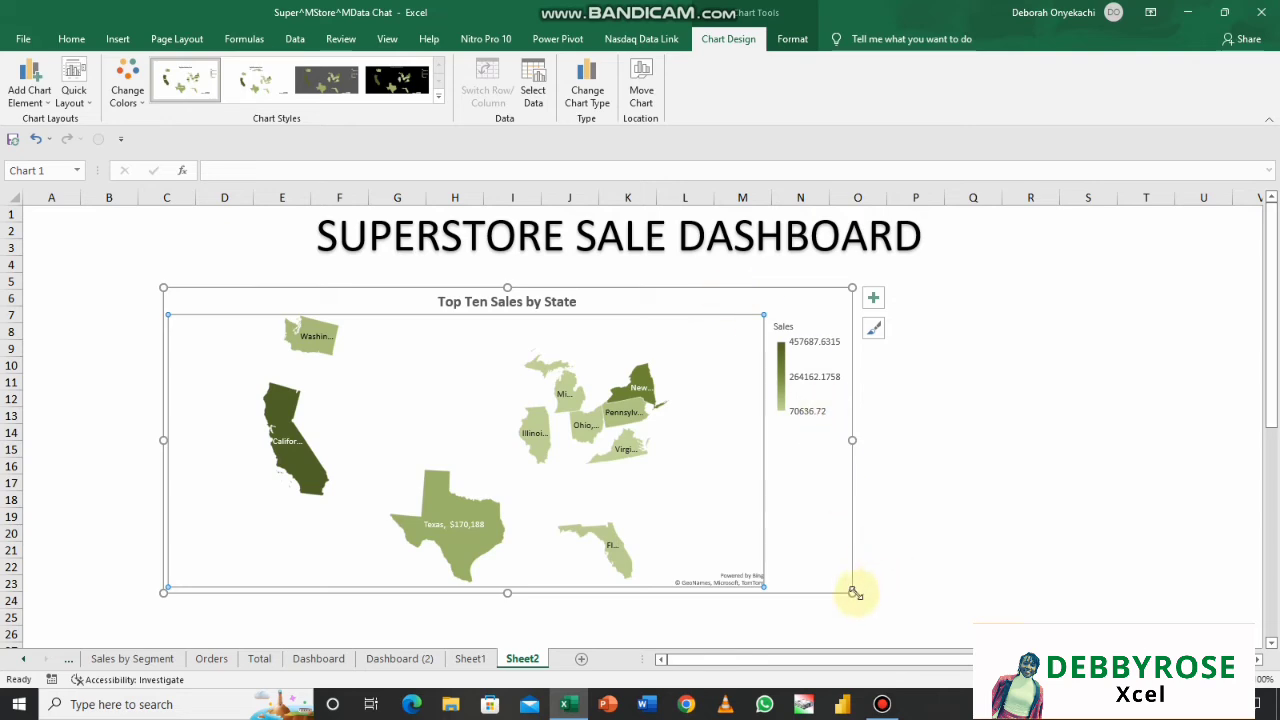
left_click_drag(852, 592, 742, 653)
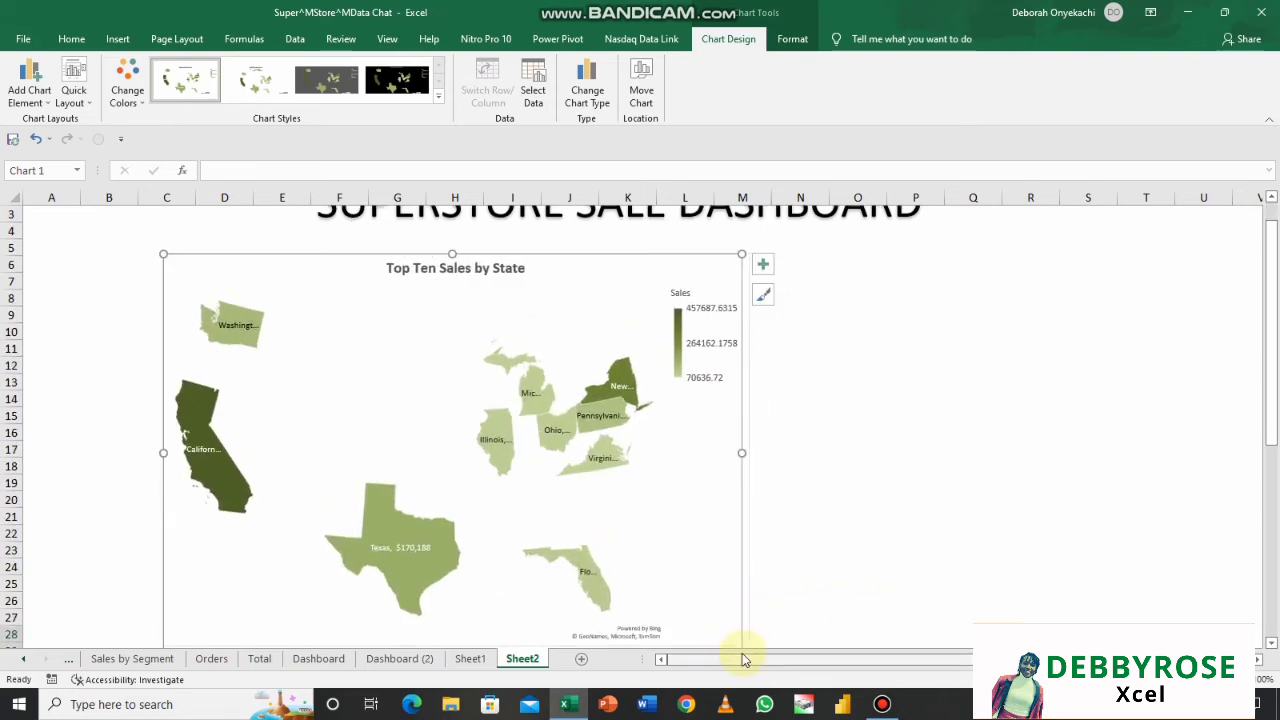
left_click(921, 362)
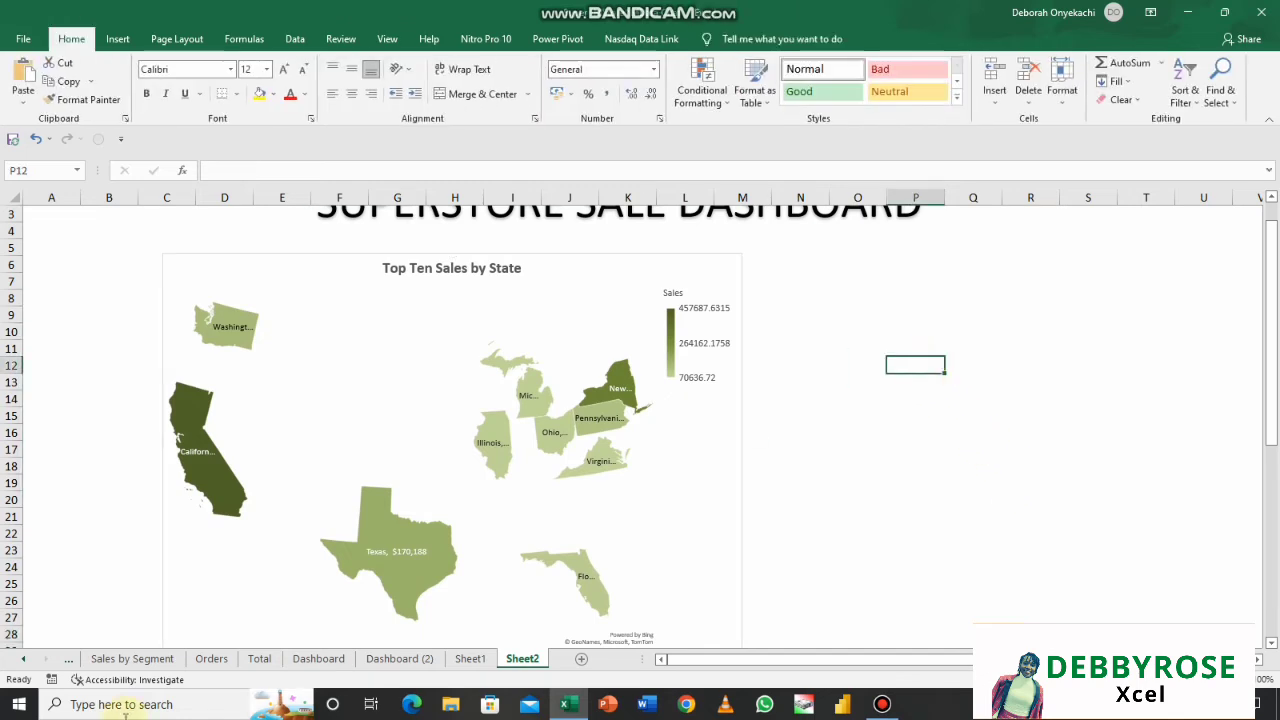
- Copy the Sum of Profit scatter chart from the Sales & Profit sheet
left_click(24, 659)
left_click(24, 659)
left_click(24, 659)
left_click(24, 659)
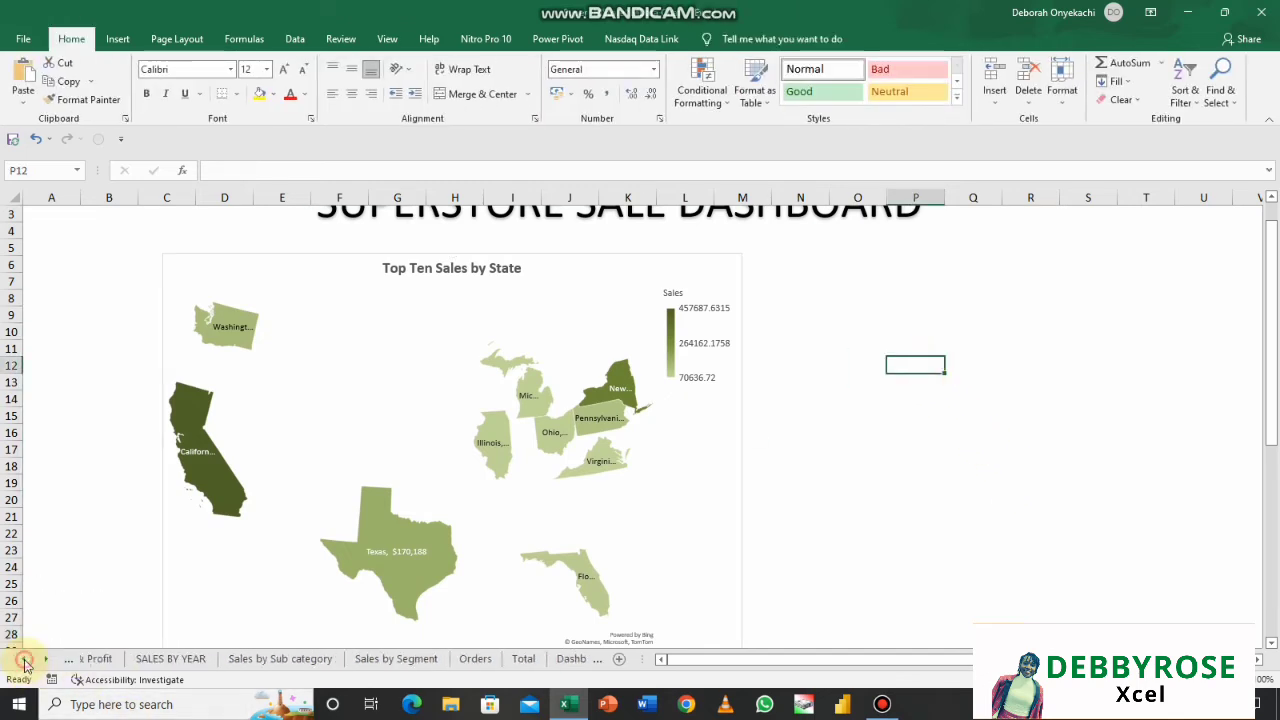
left_click(24, 659)
left_click(24, 659)
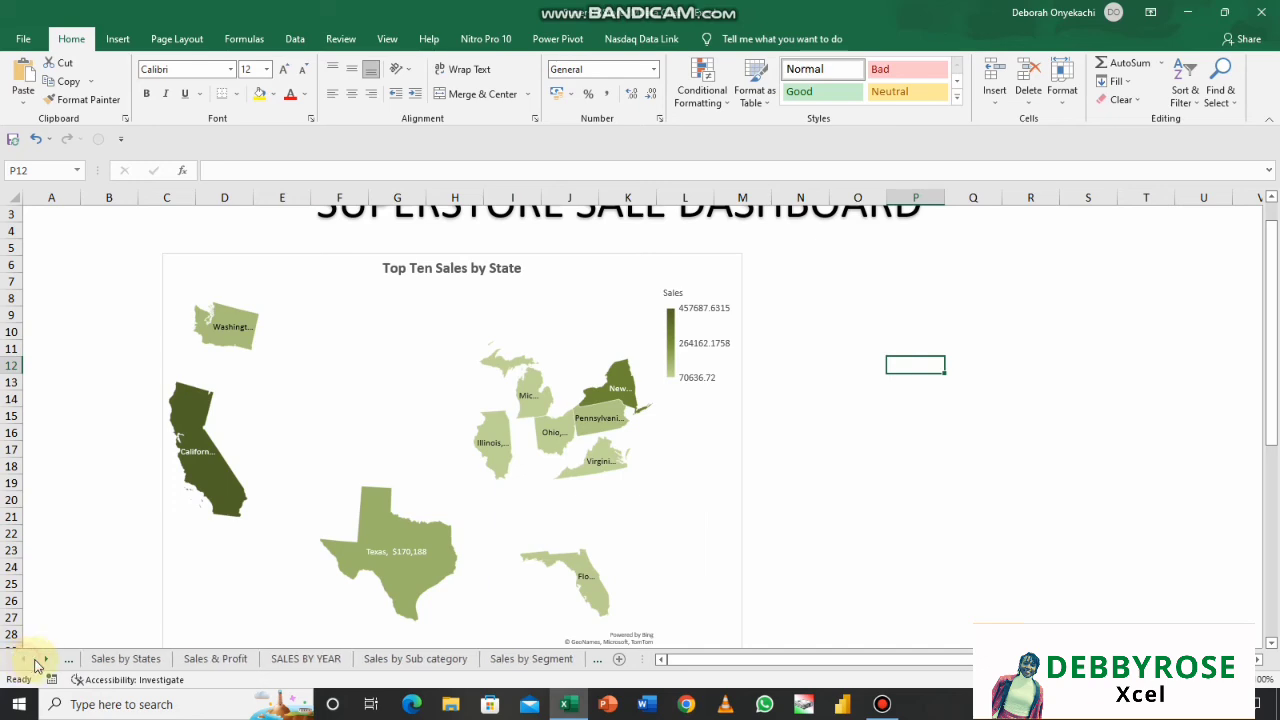
left_click(205, 659)
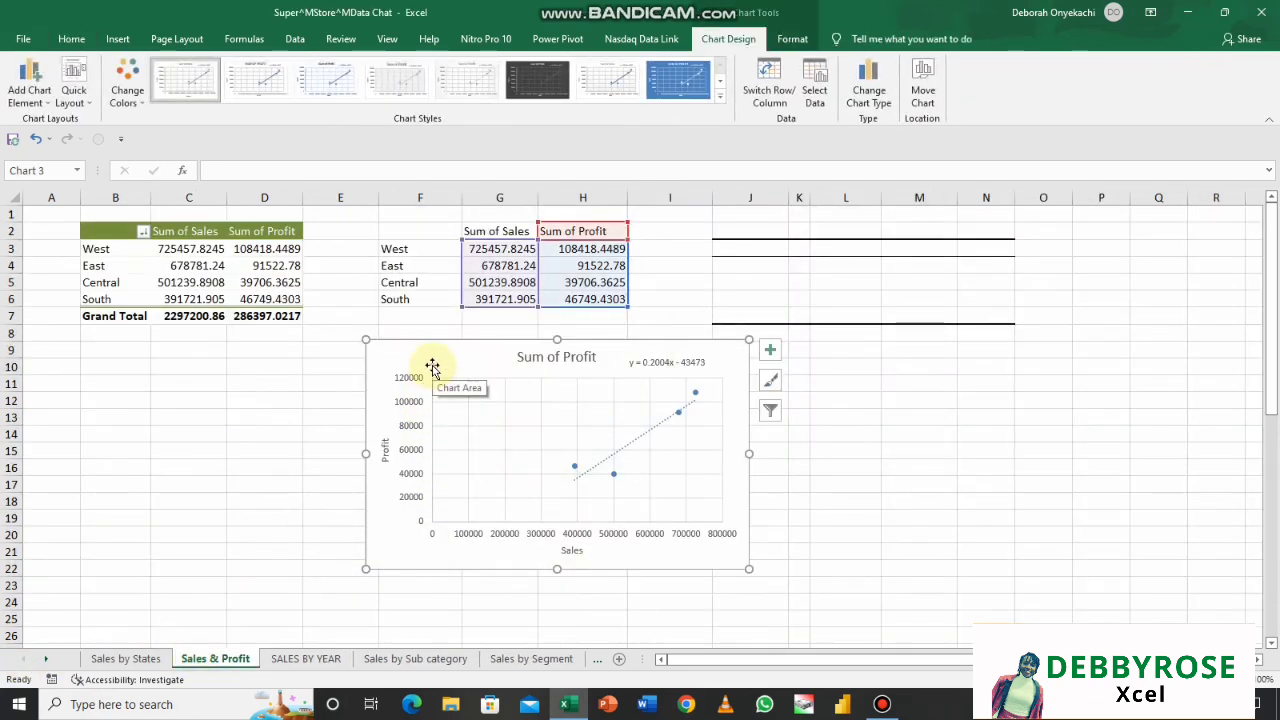
- Return to Sheet2 and paste the copied scatter chart at cell O6, beside the map chart
left_click(597, 659)
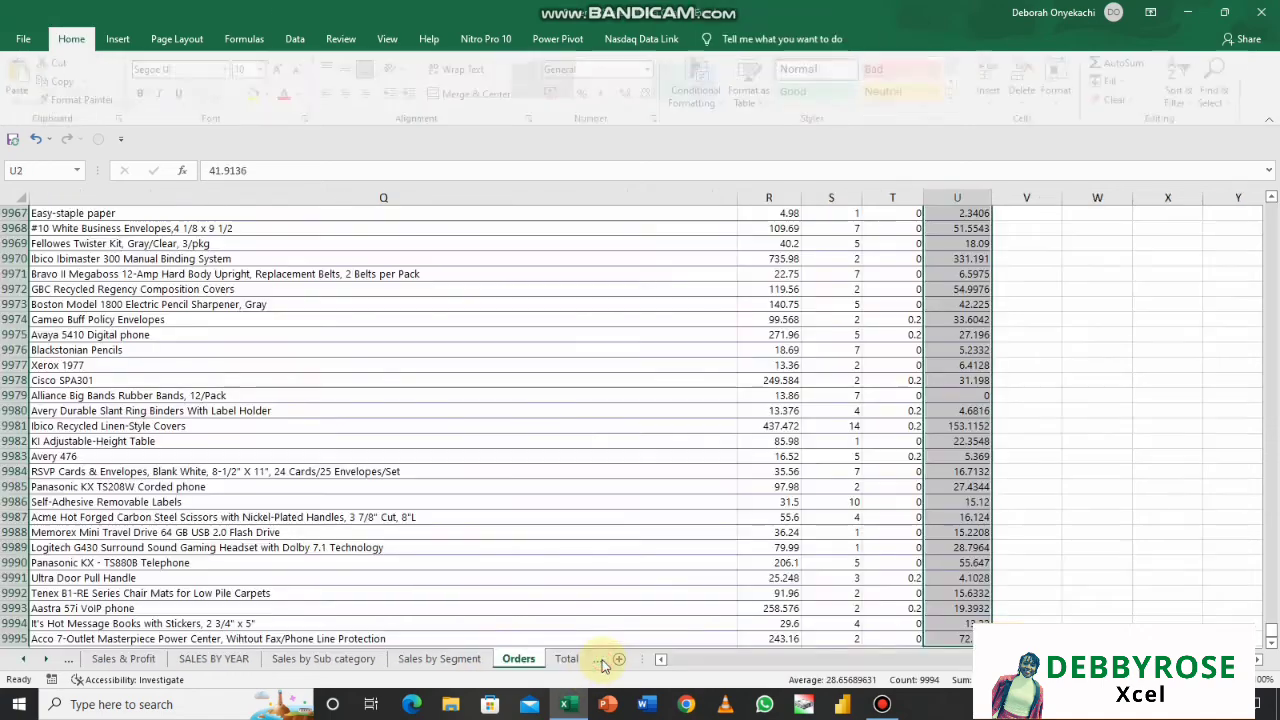
left_click(597, 659)
left_click(597, 659)
left_click(597, 659)
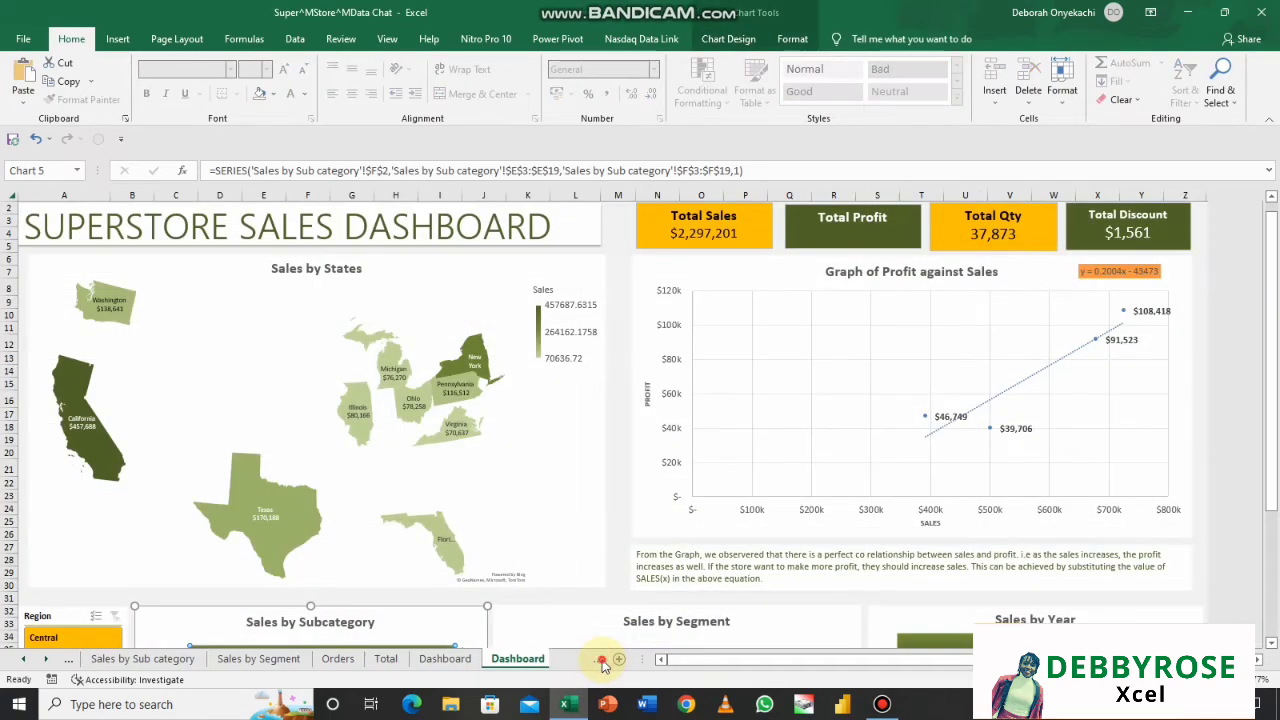
left_click(601, 660)
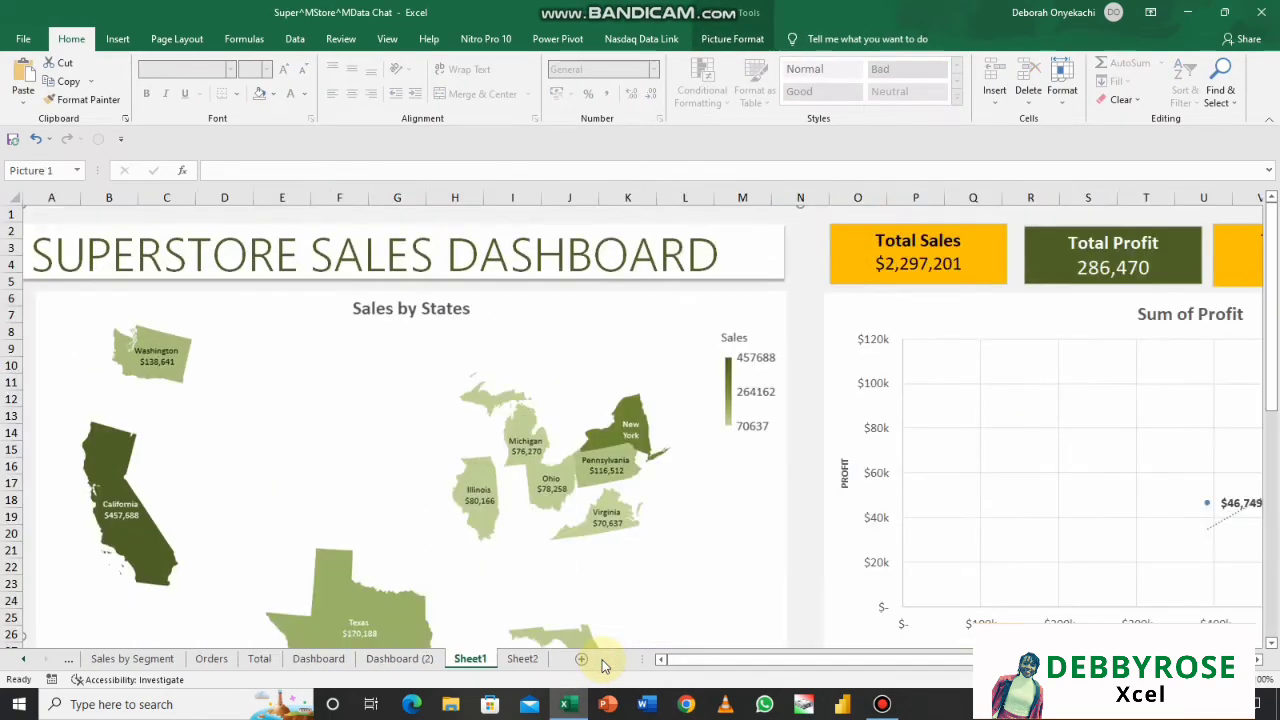
left_click(524, 659)
left_click(859, 267)
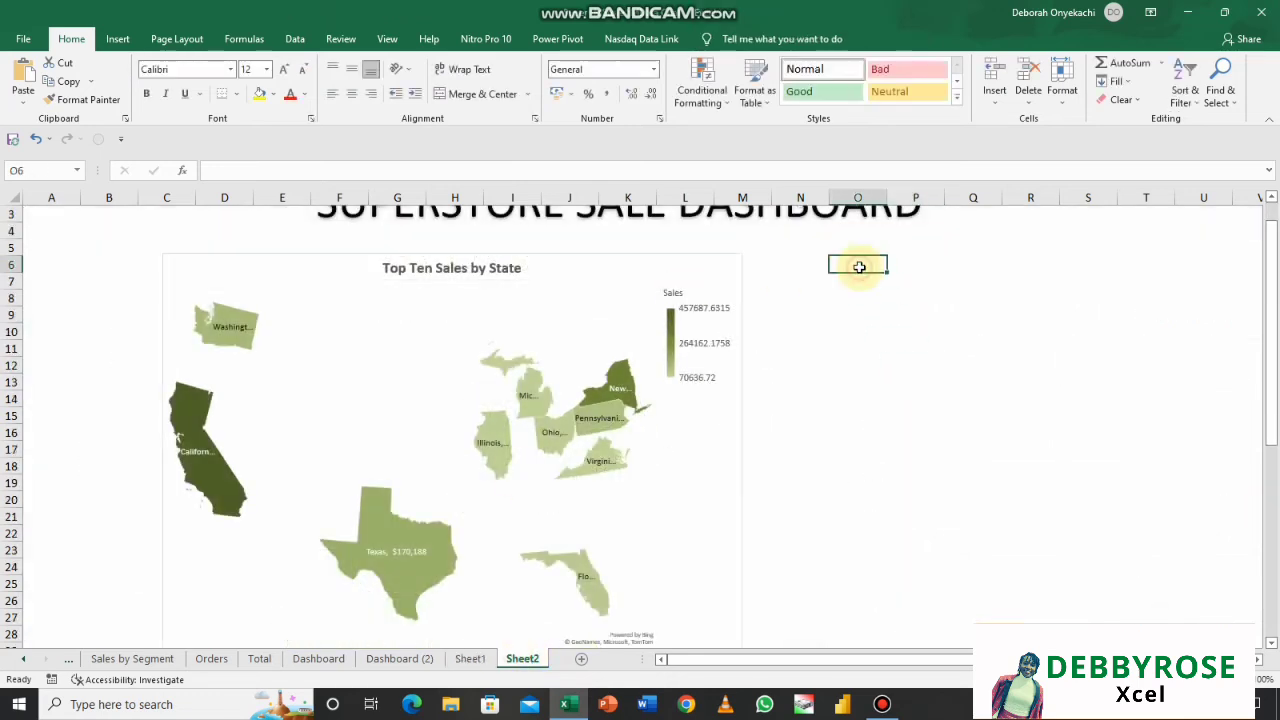
key("ctrl+v")
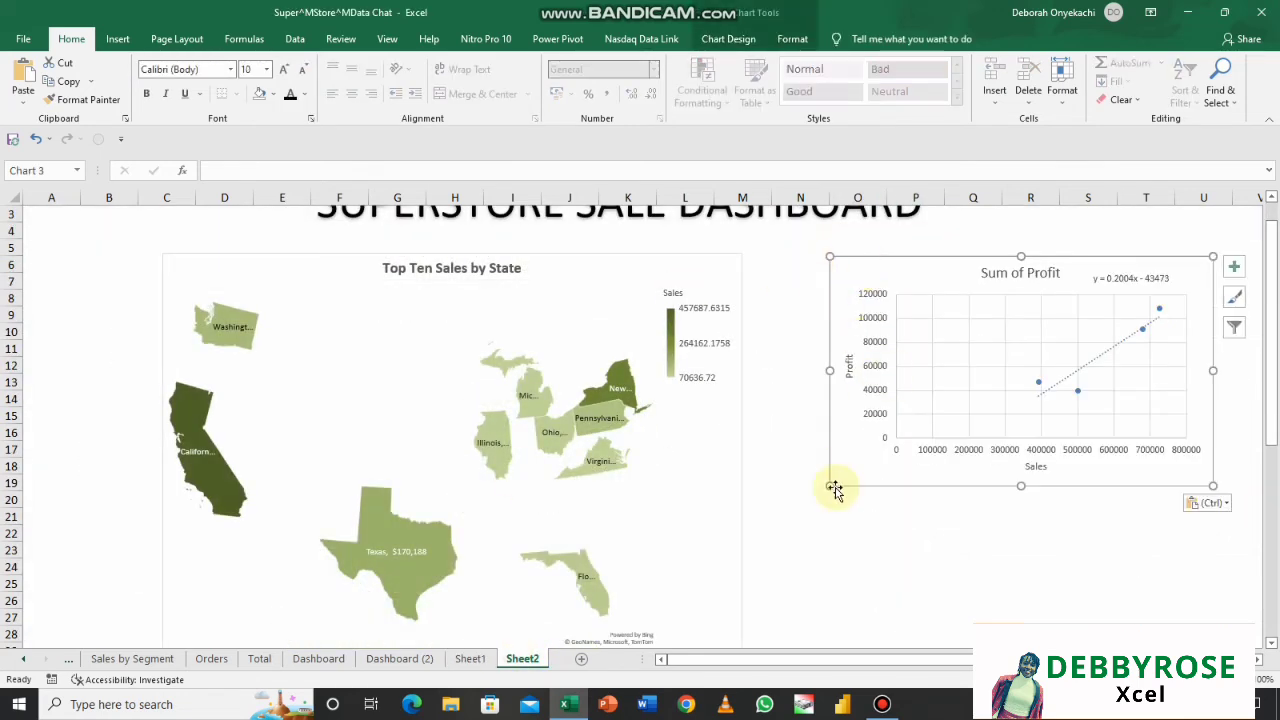
- Enlarge the scatter chart to span about columns M to Y and rows 5 to 29, with its lower edge near the map chart's
left_click_drag(832, 485, 754, 637)
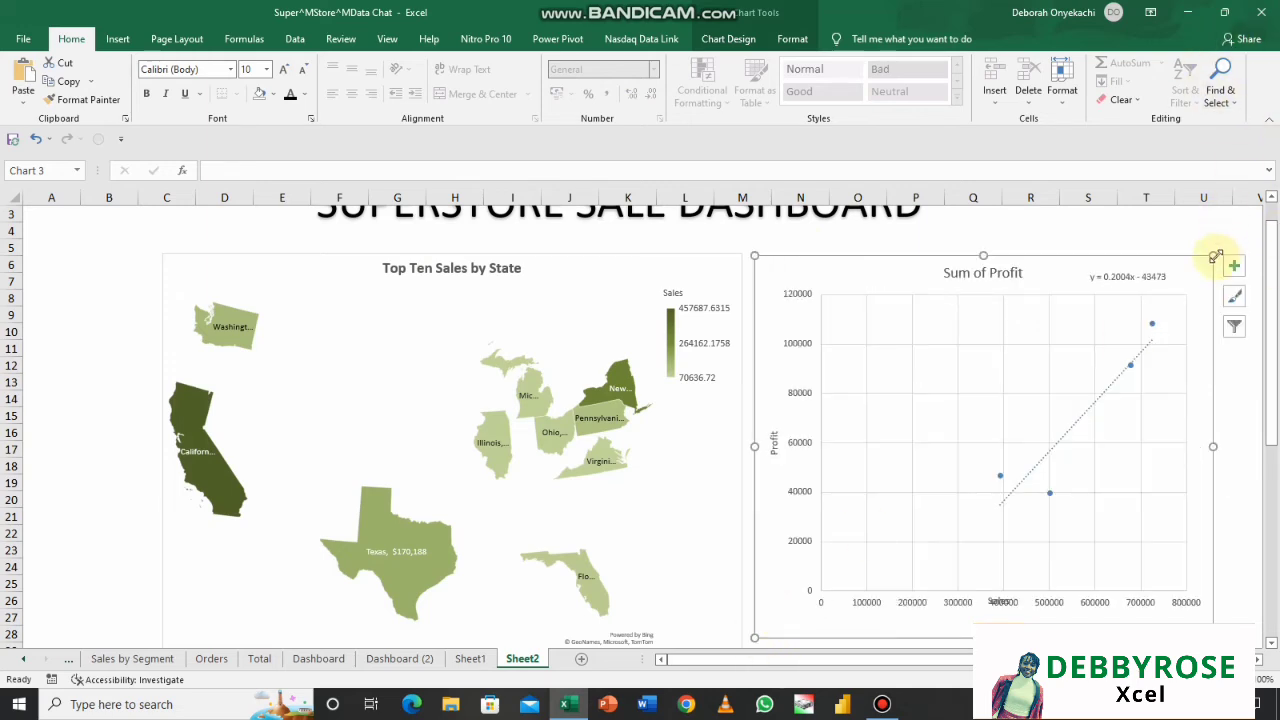
mouse_move(1212, 258)
left_mouse_down()
mouse_move(1274, 251)
mouse_move(1206, 274)
mouse_move(1211, 251)
mouse_move(1257, 243)
mouse_move(1229, 254)
mouse_move(1268, 186)
mouse_move(1201, 270)
mouse_move(1263, 251)
mouse_move(1194, 271)
mouse_move(1221, 250)
left_mouse_up()
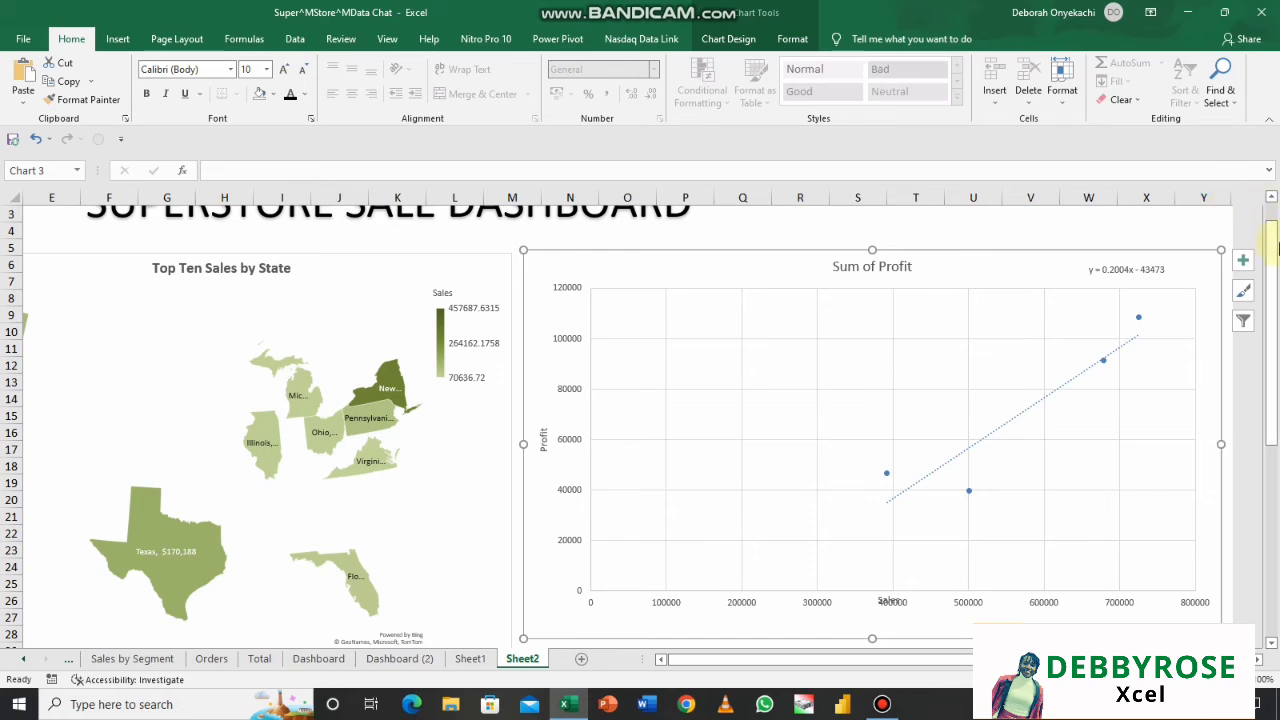
left_click_drag(1274, 256, 1276, 384)
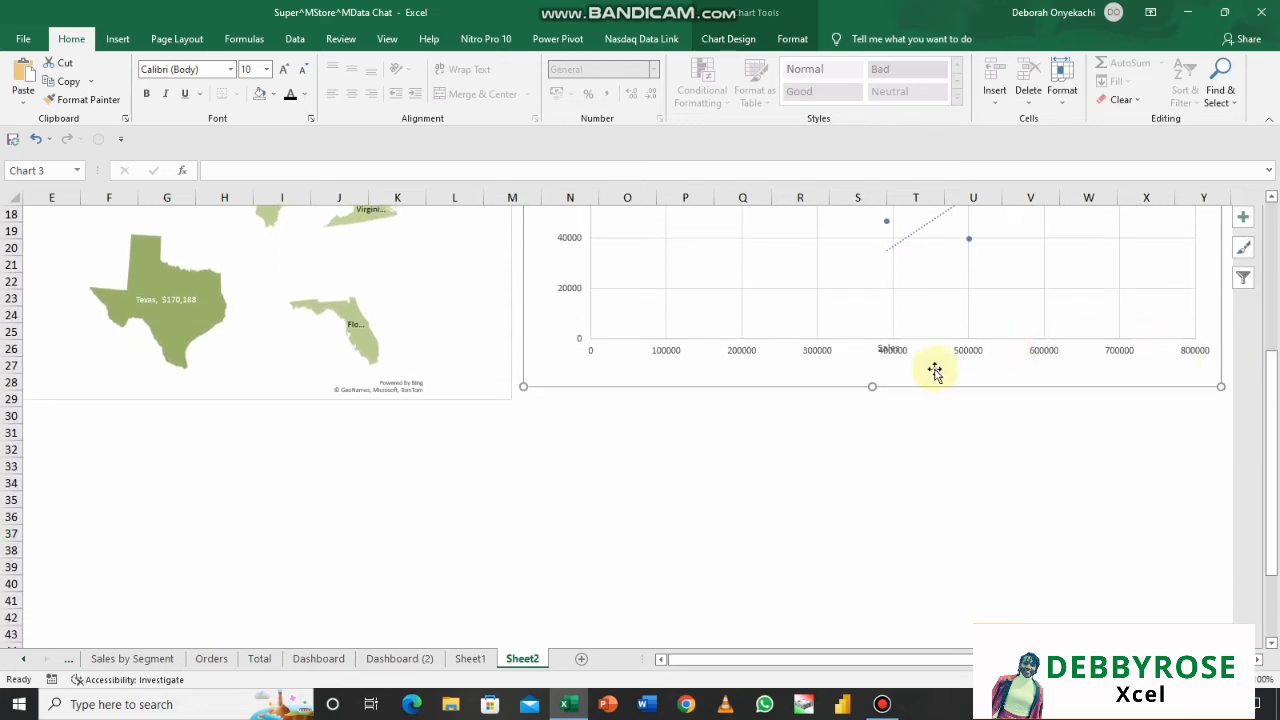
left_click_drag(870, 385, 874, 403)
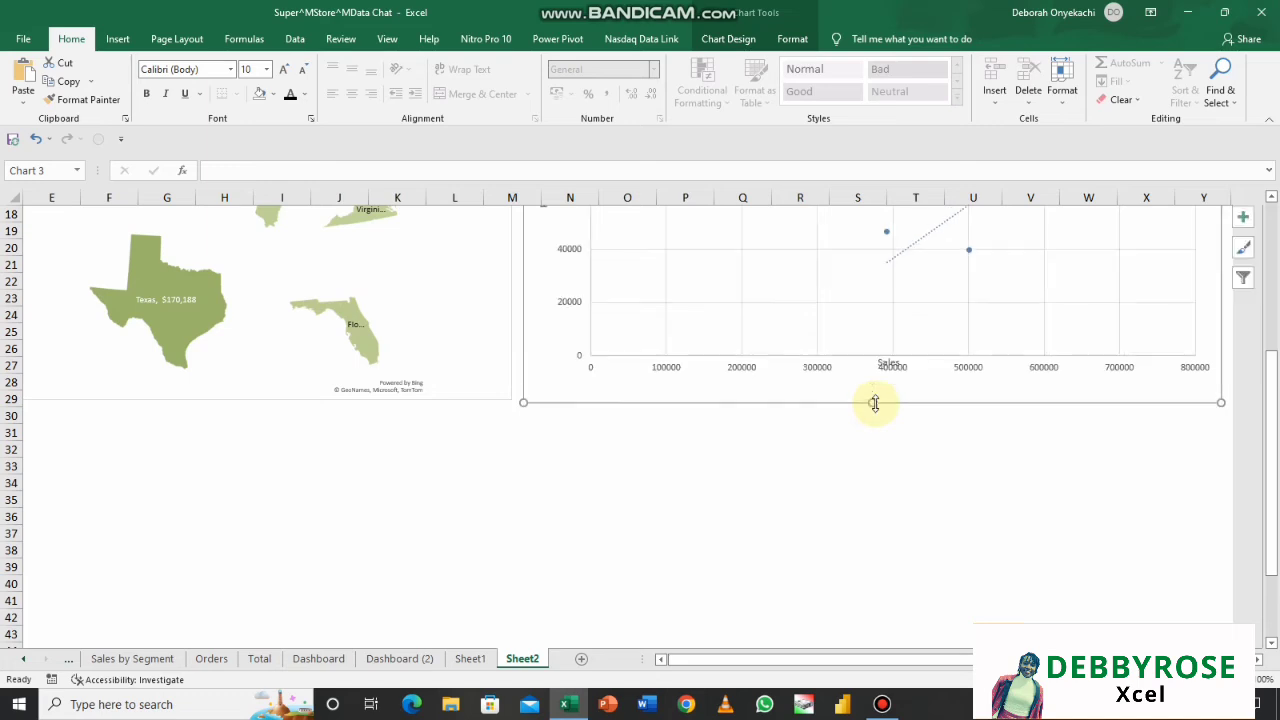
- Apply an outside border to column M, between the map chart and the scatter chart
left_click(519, 190)
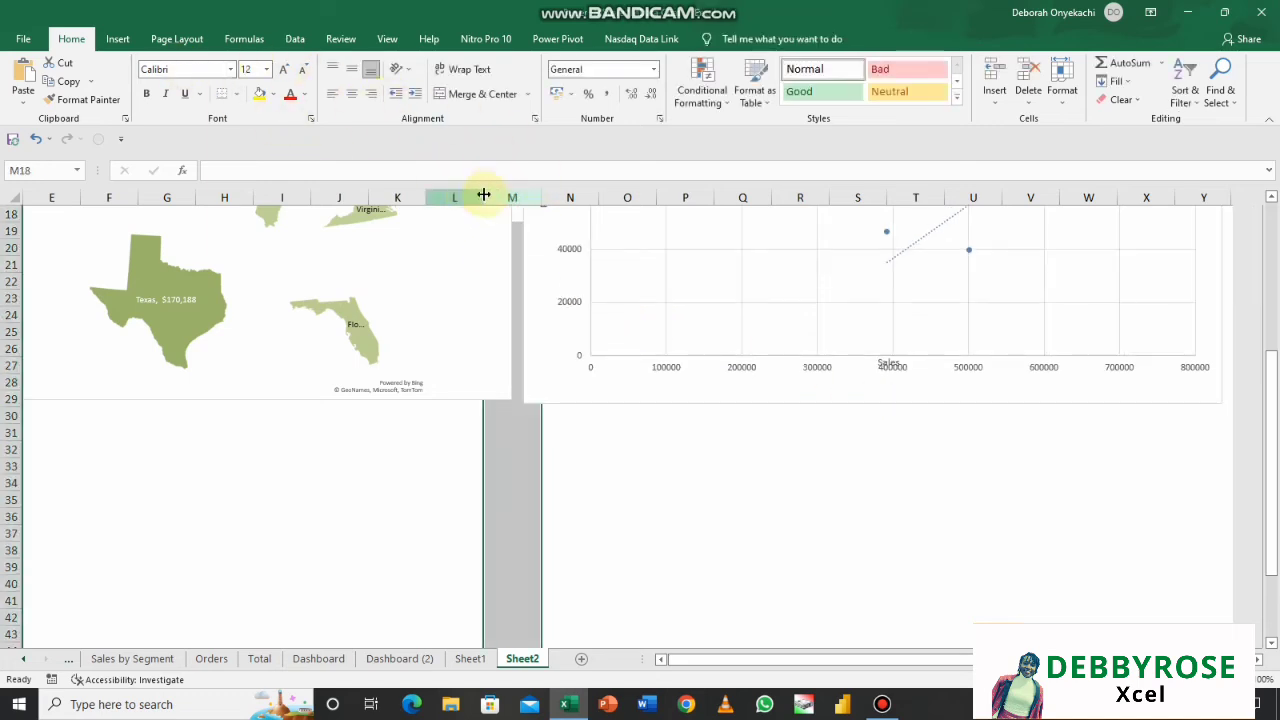
left_click(238, 94)
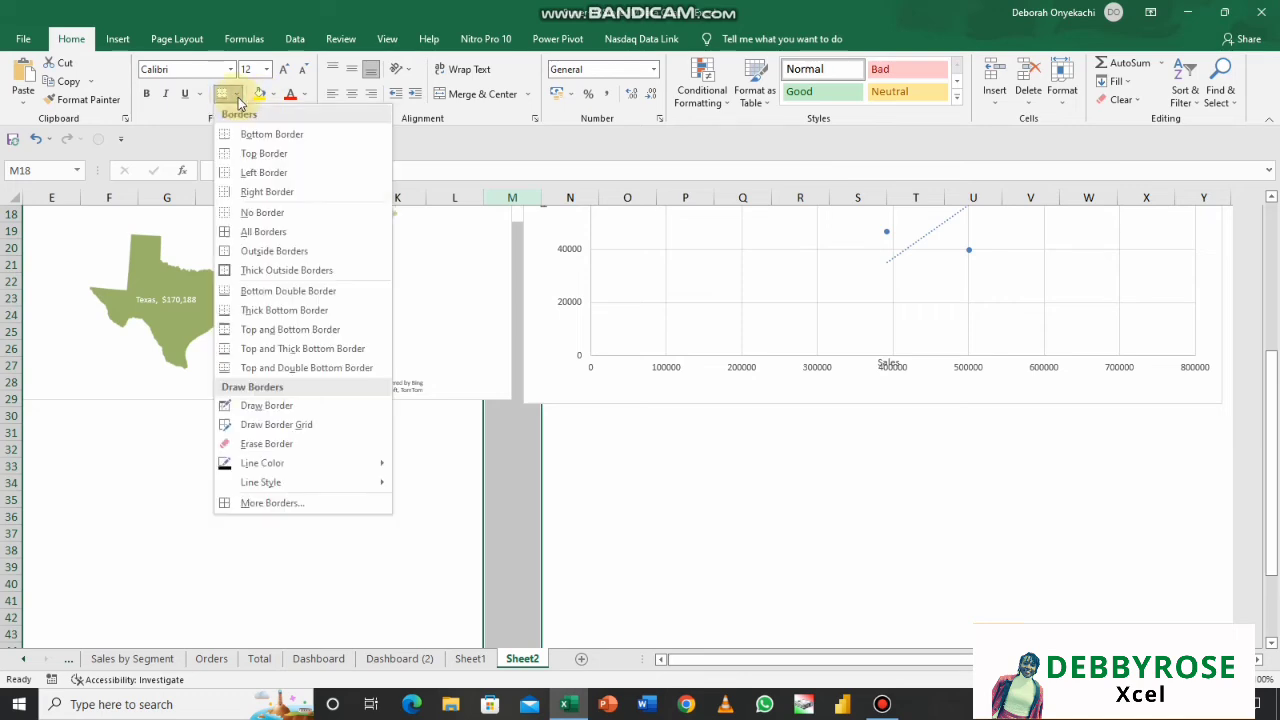
left_click(293, 261)
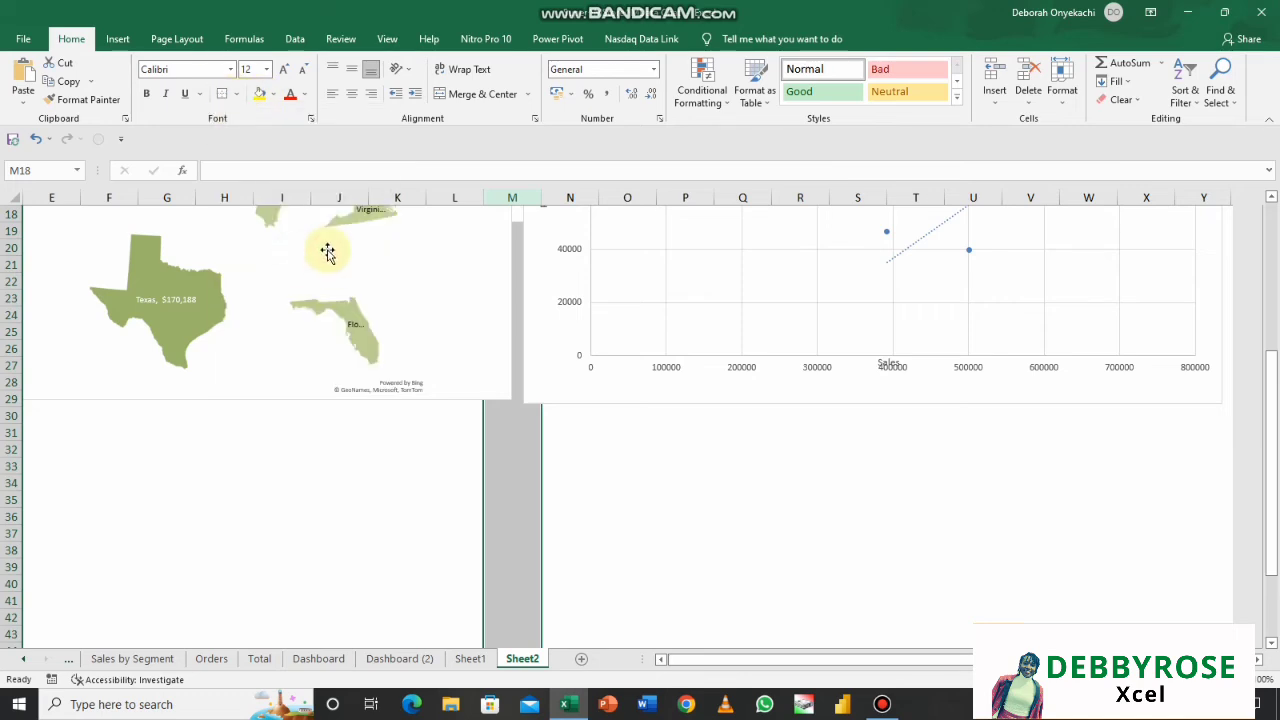
left_click(545, 427)
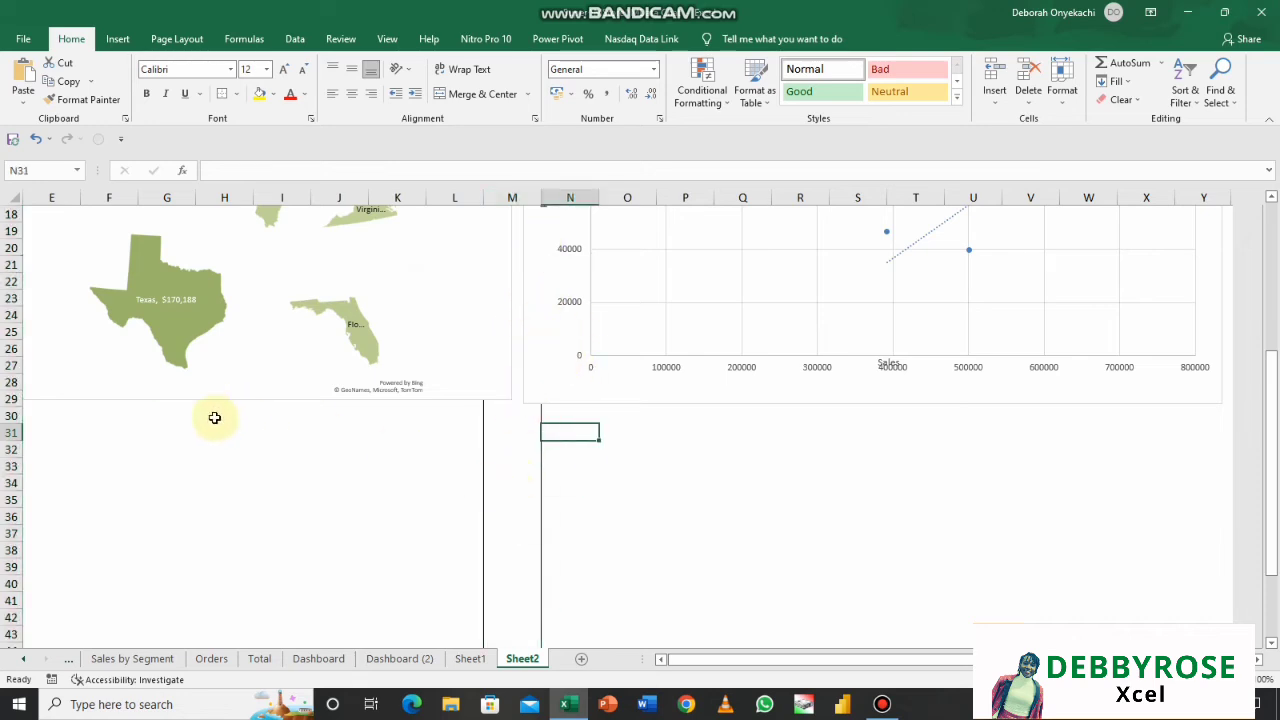
- Apply the same outside border to row 30, below the two charts
left_click(10, 415)
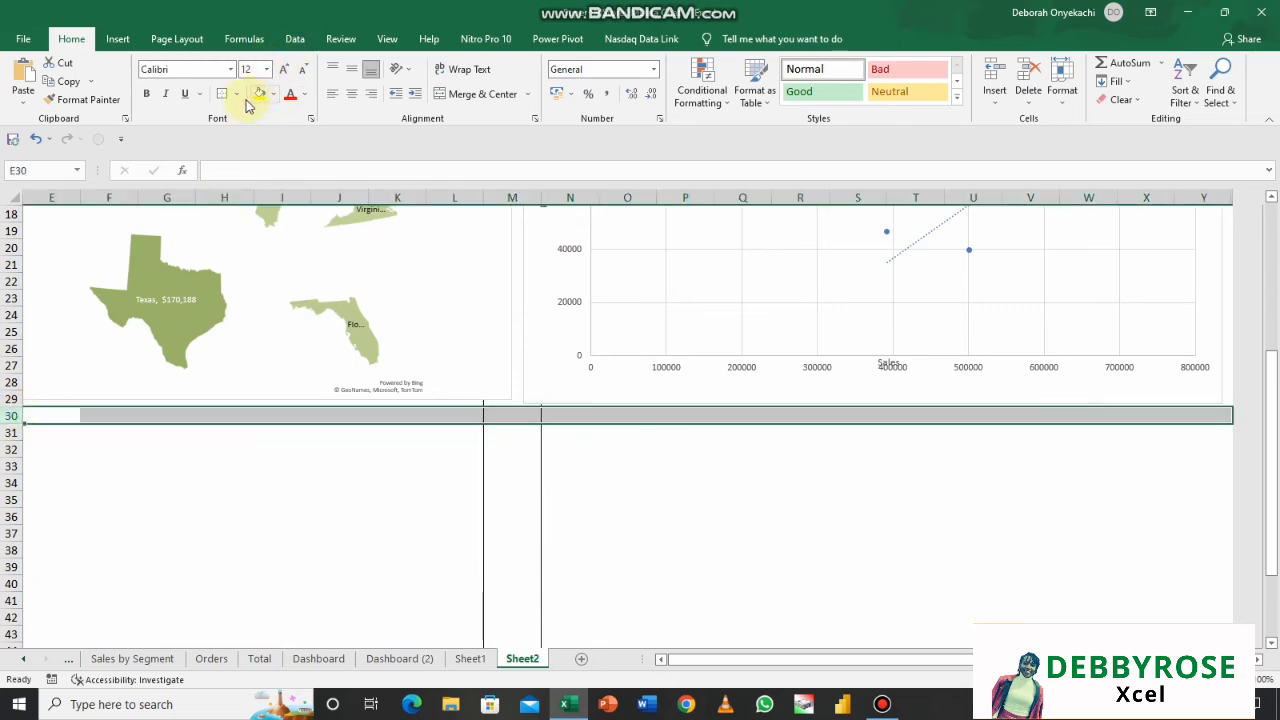
left_click(238, 97)
left_click(227, 98)
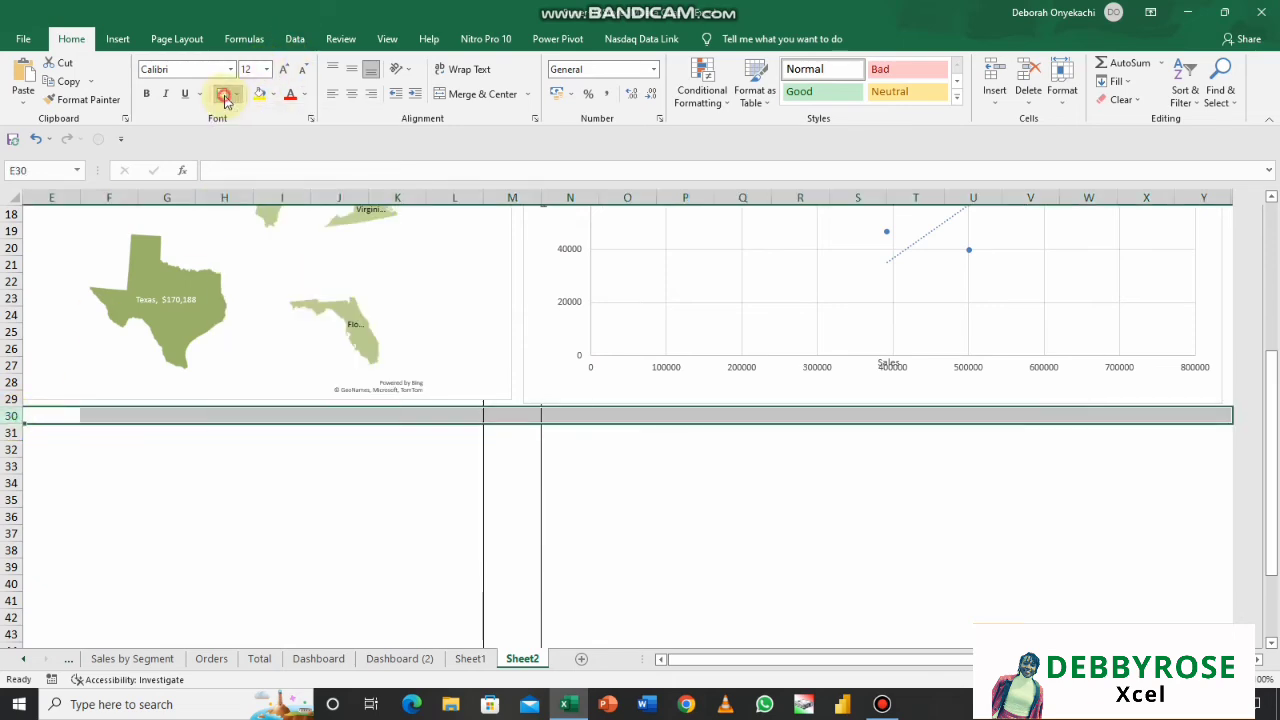
left_click(257, 700)
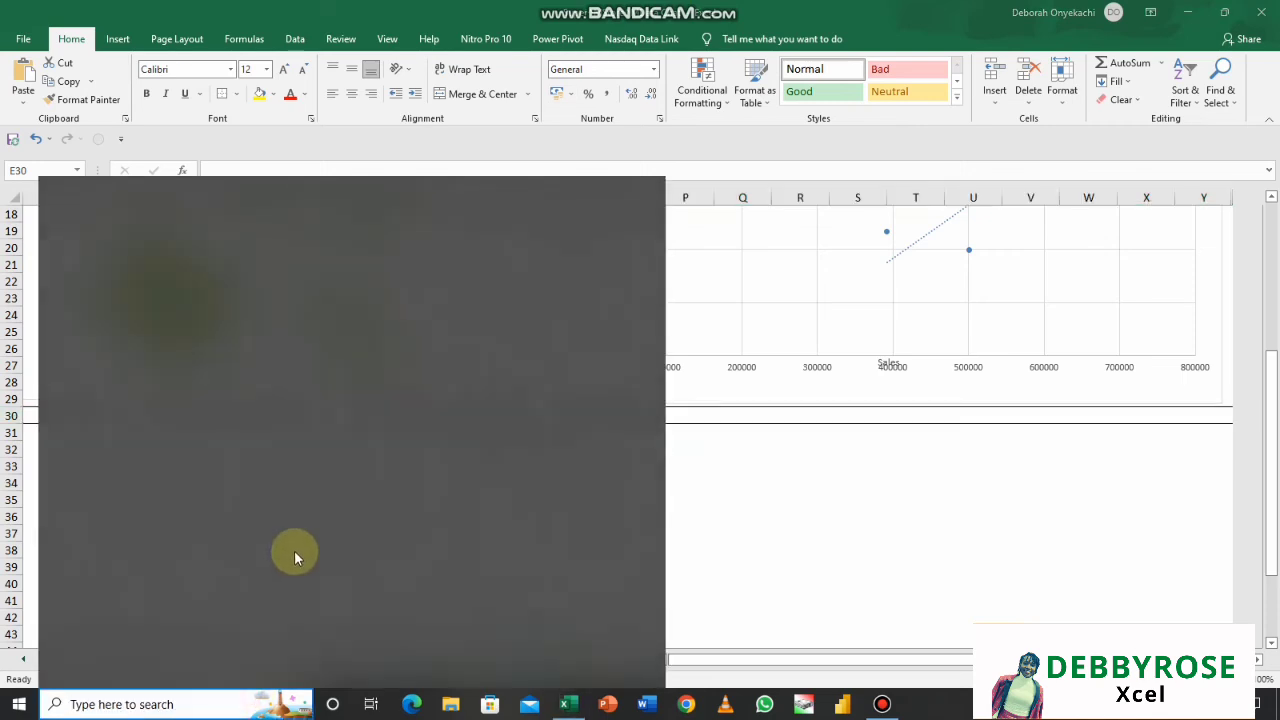
left_click(808, 503)
left_click(382, 522)
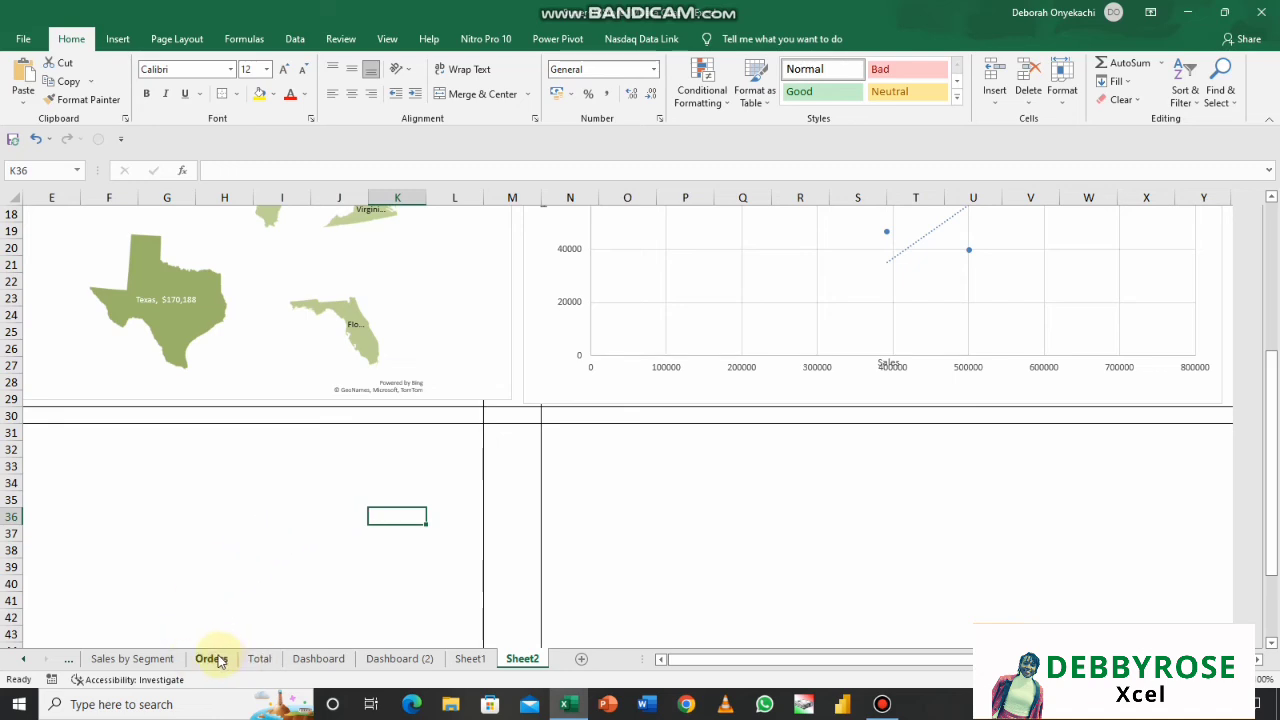
- Copy the Total Sales by Segment bar chart from the Sales by Segment sheet and paste it on Sheet2 below row 30, around columns L to S
left_click(137, 662)
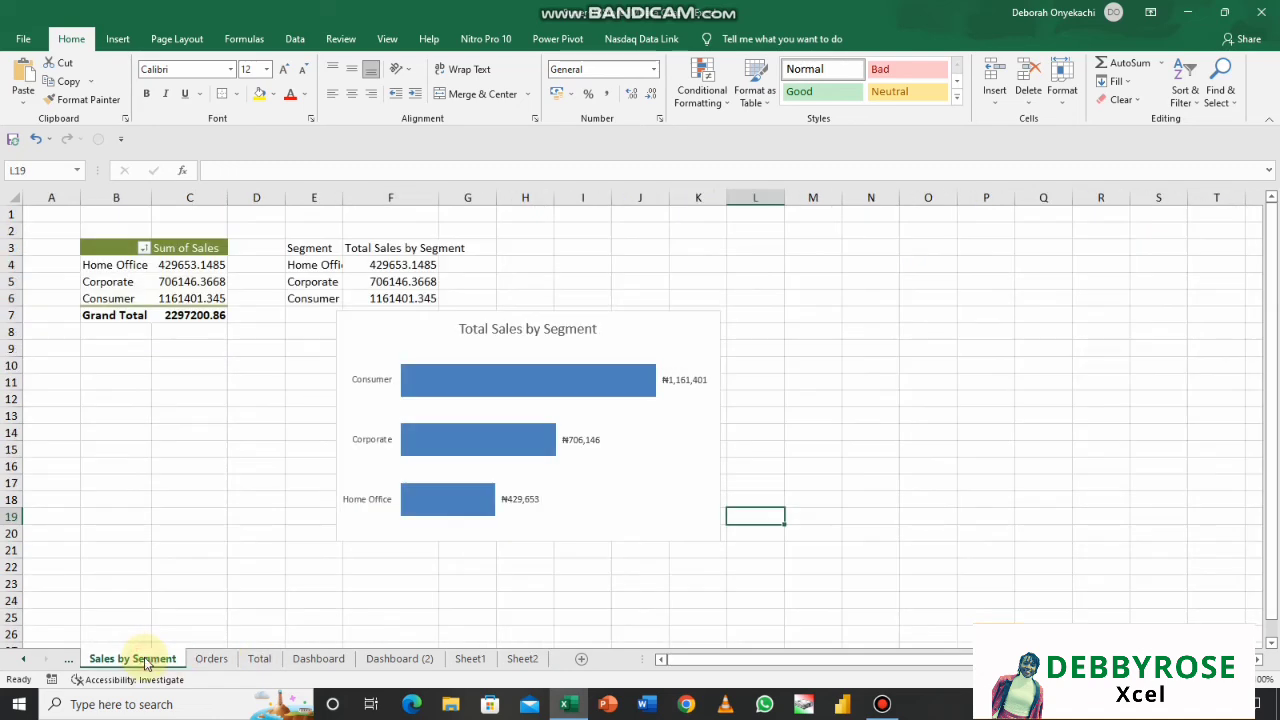
left_click(682, 322)
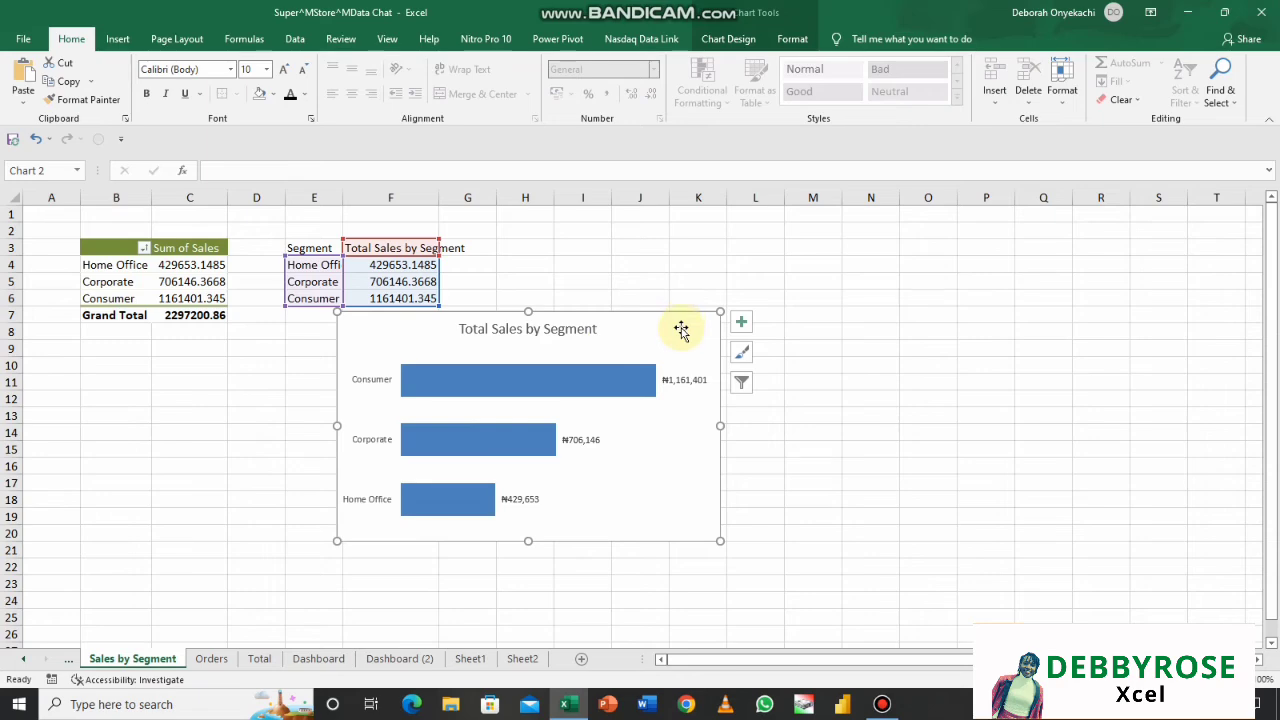
left_click(470, 660)
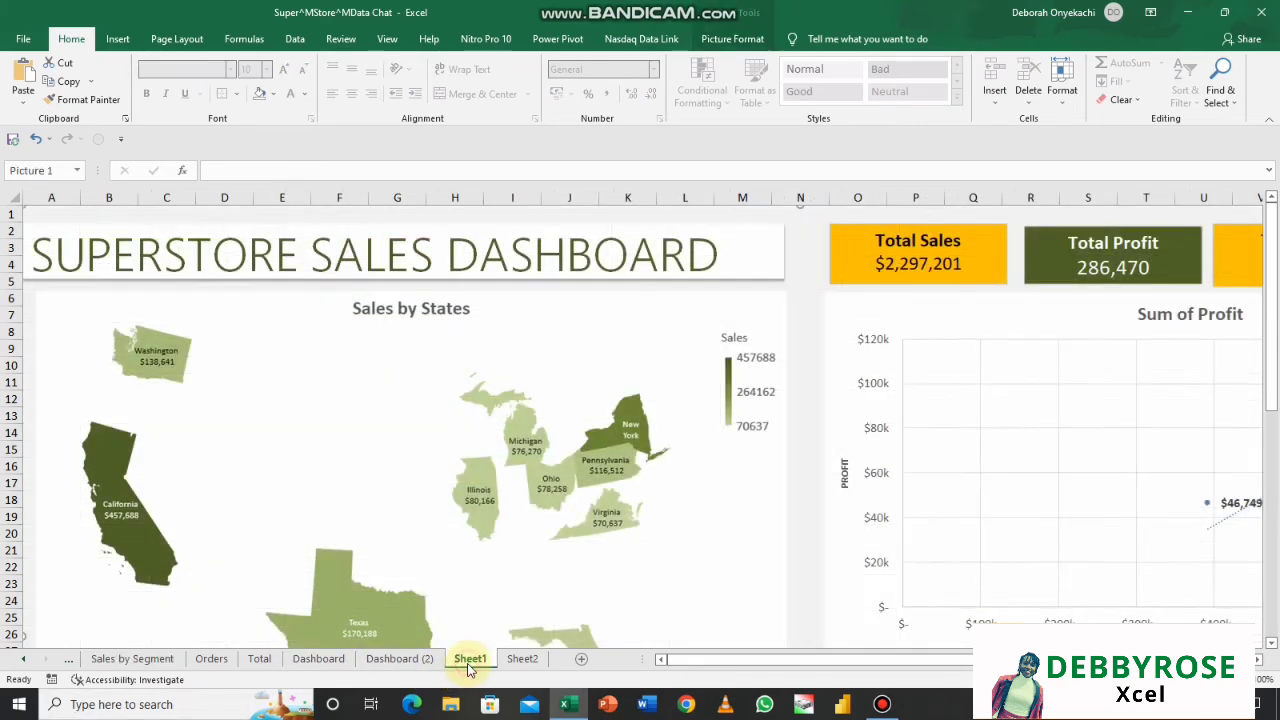
left_click(522, 658)
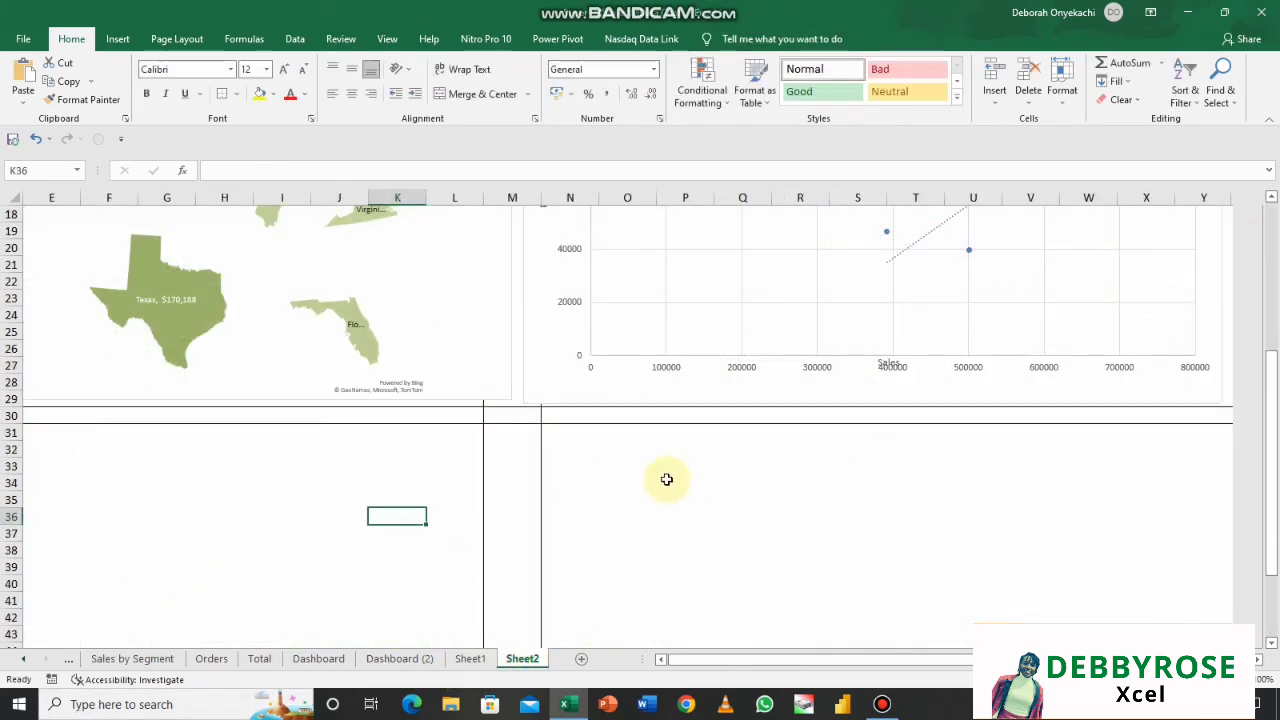
left_click(550, 483)
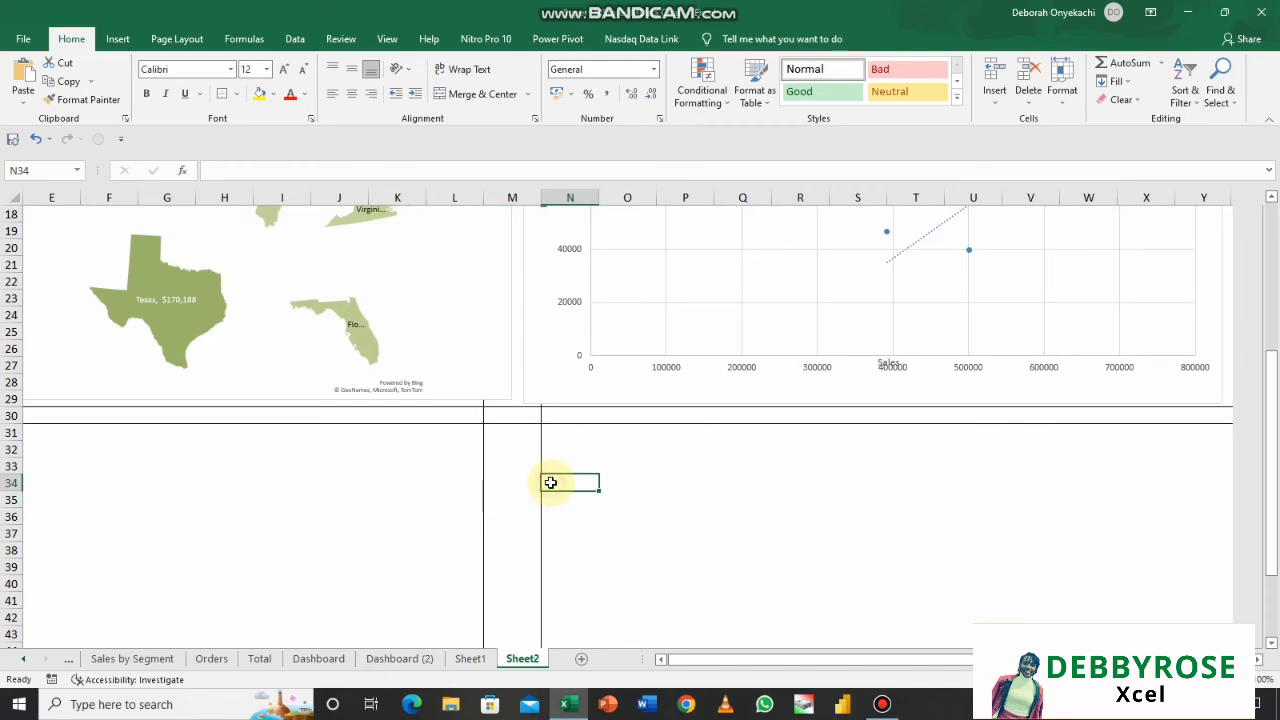
key("ctrl+v")
left_click_drag(600, 500, 537, 457)
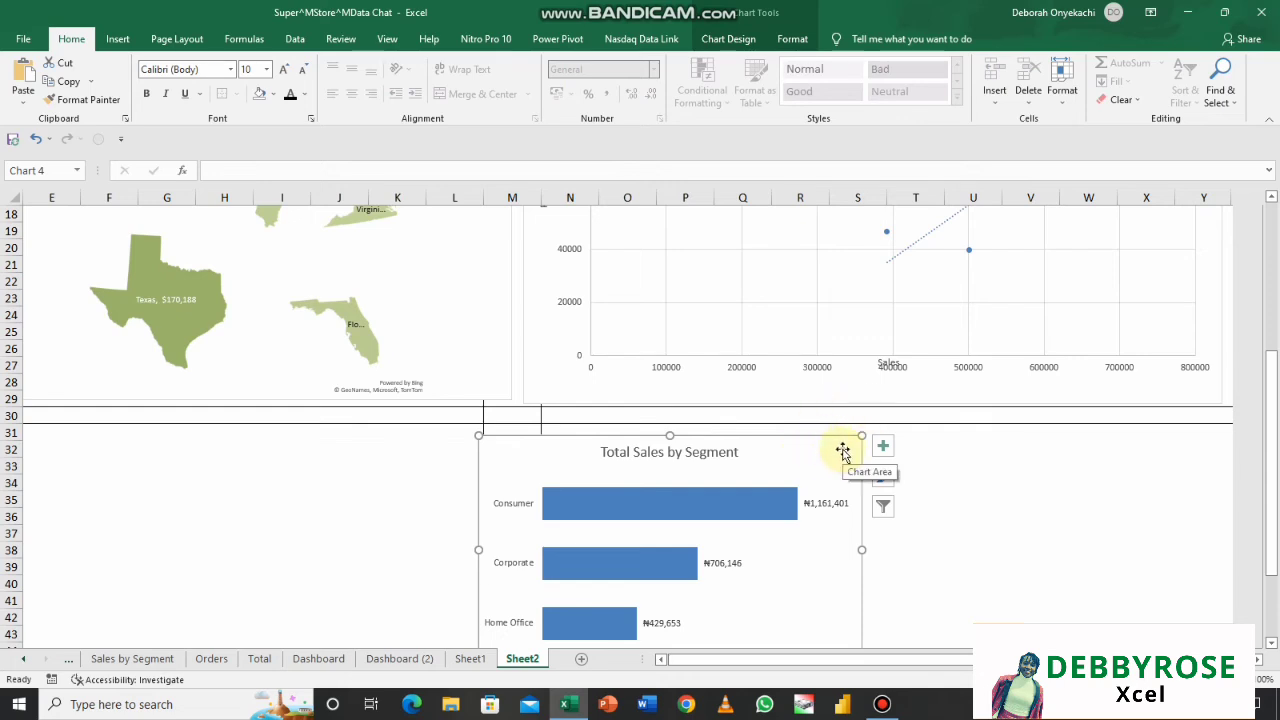
- Remove the border line from the Total Sales by Segment chart on Sheet2
left_click(574, 322)
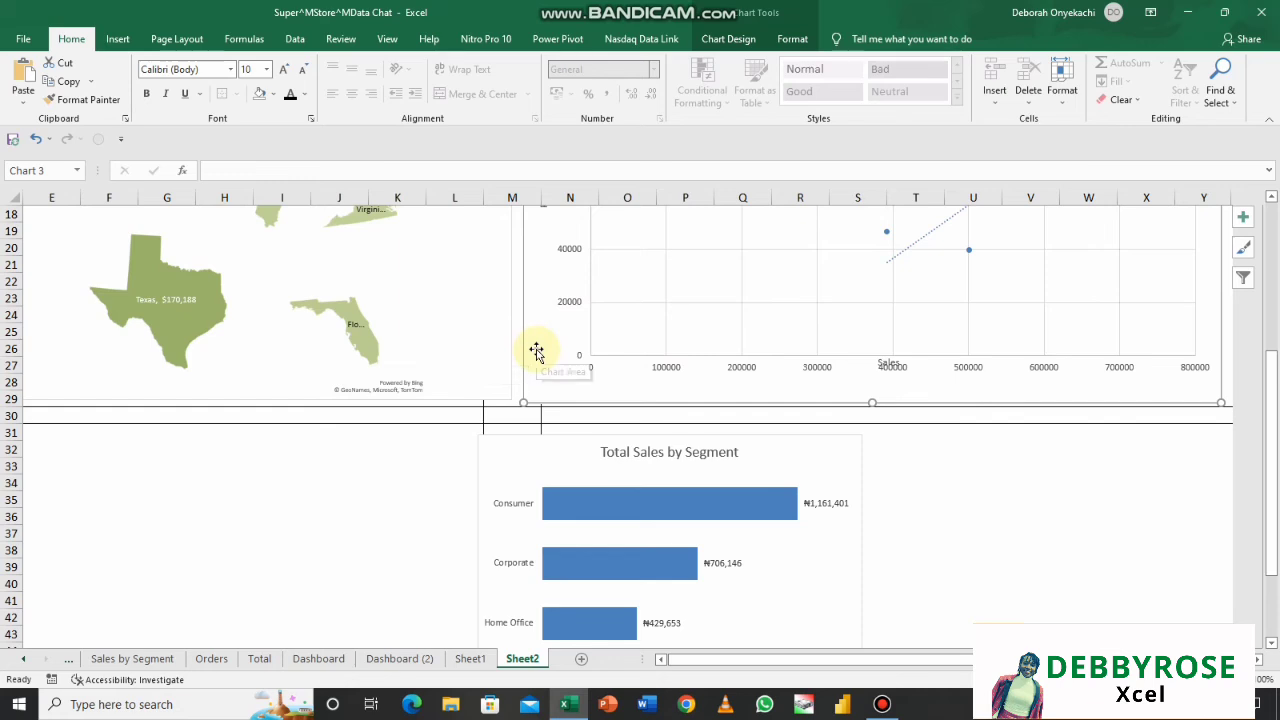
left_click(788, 460)
right_click(788, 460)
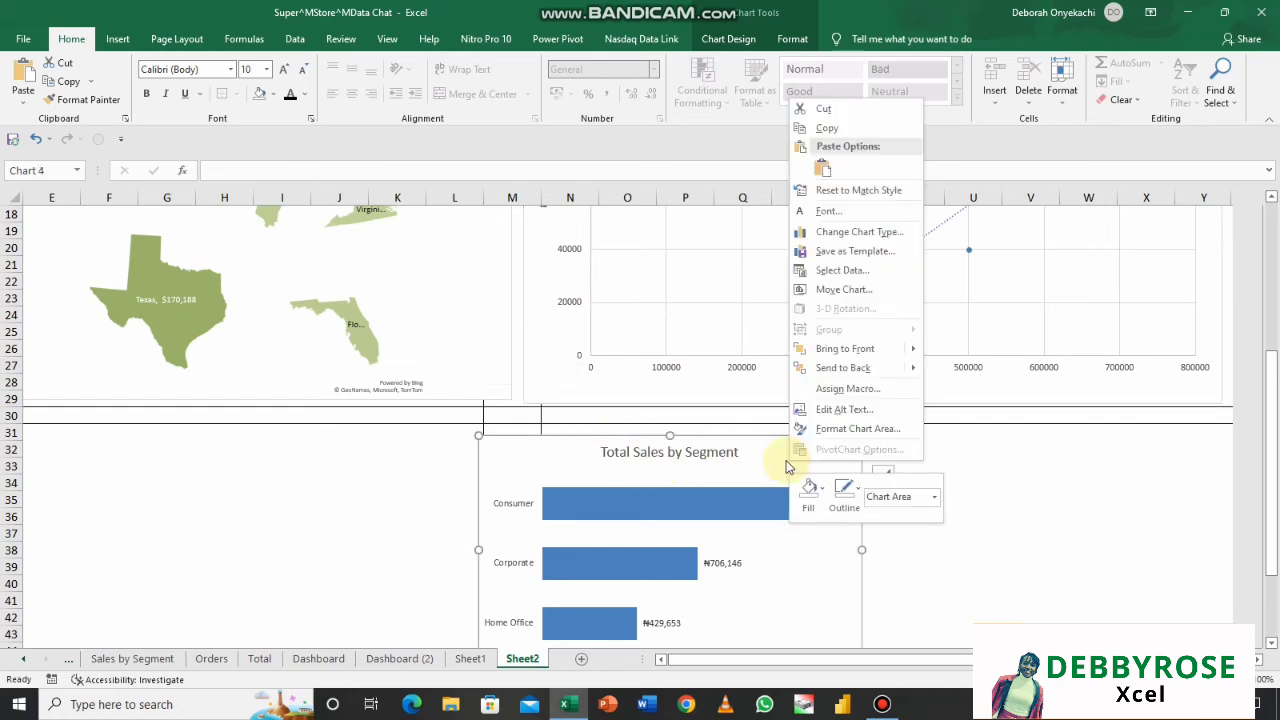
left_click(864, 428)
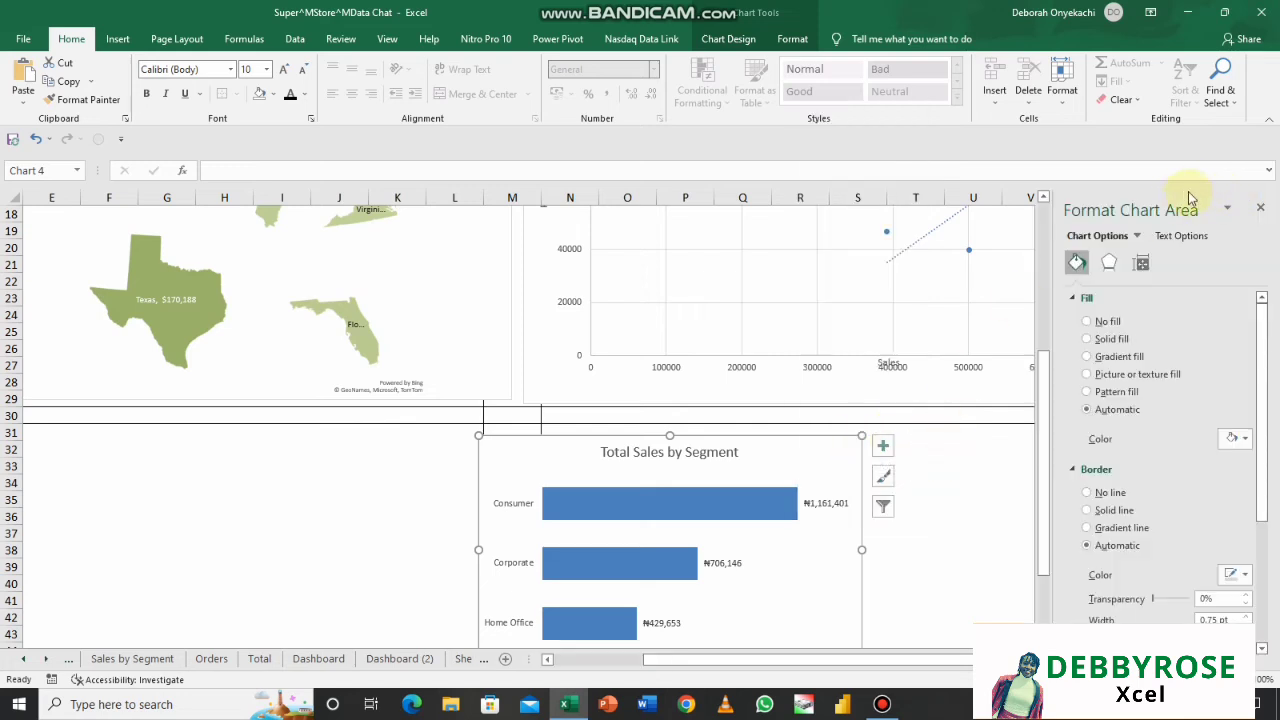
left_click(1084, 494)
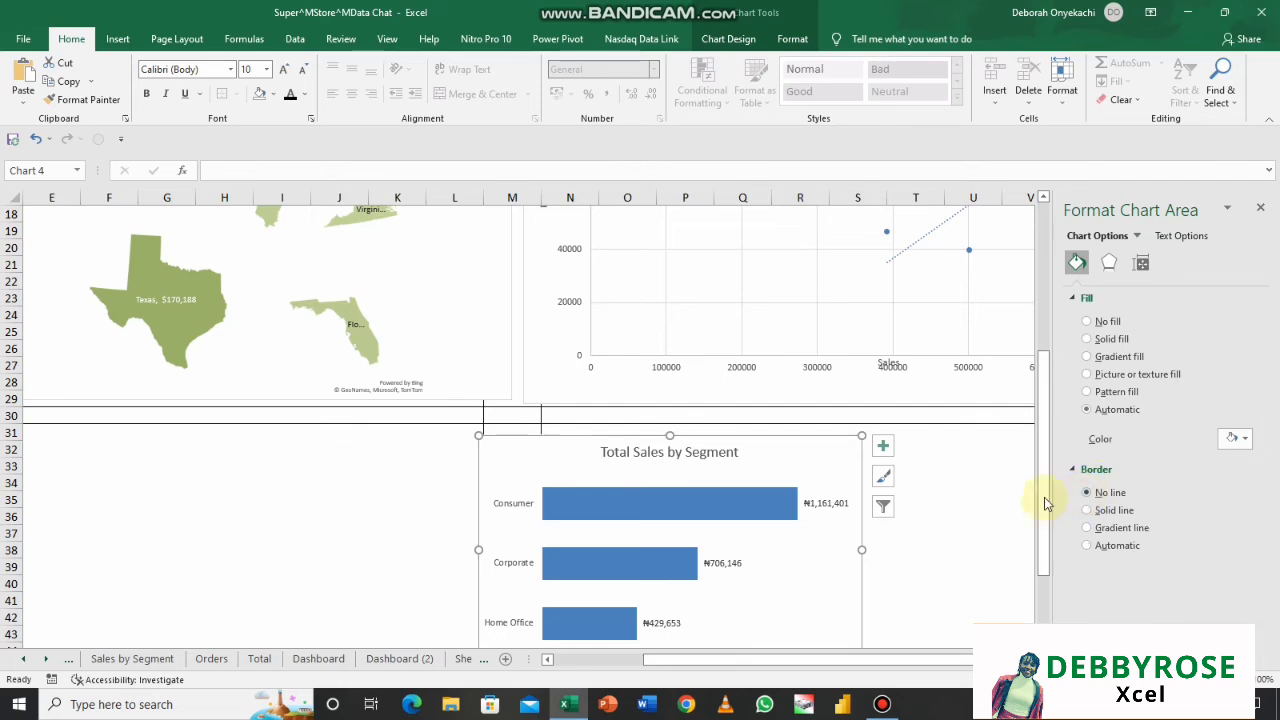
left_click(1010, 502)
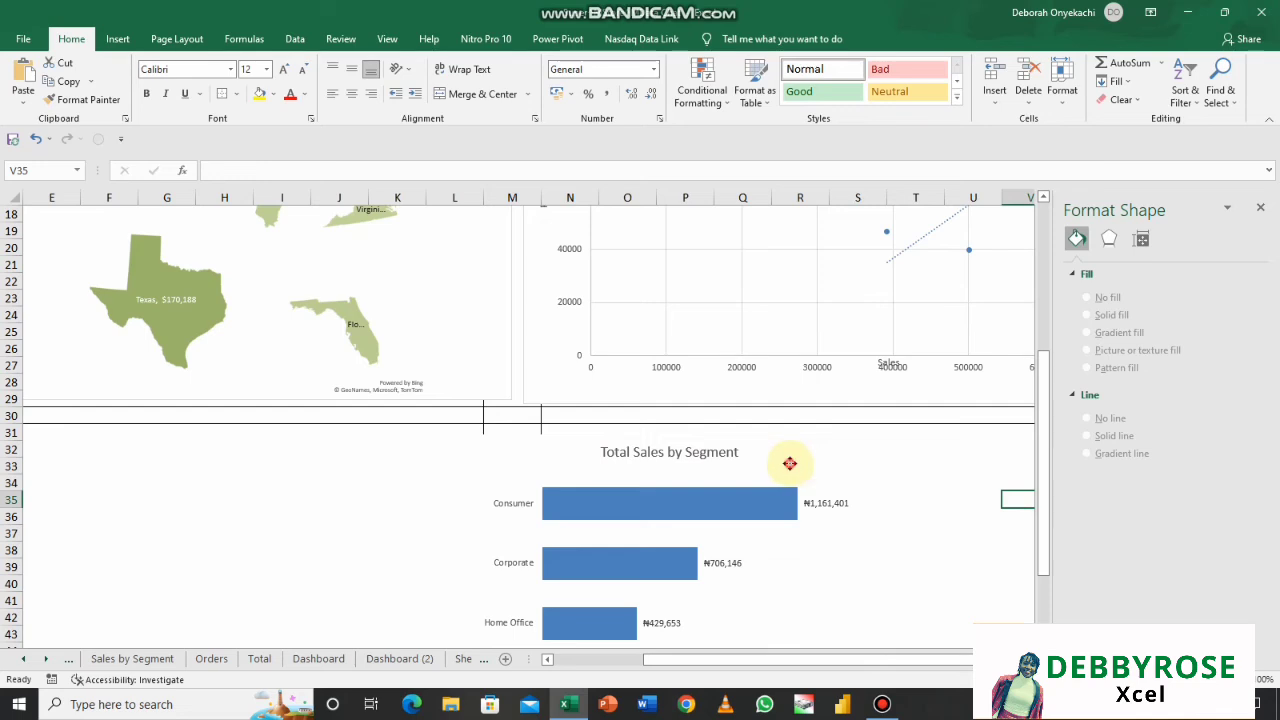
- Move the segment chart slightly up so its upper edge meets the lower border of row 30, and close the formatting pane
mouse_move(789, 463)
left_mouse_down()
mouse_move(777, 463)
mouse_move(783, 453)
left_mouse_up()
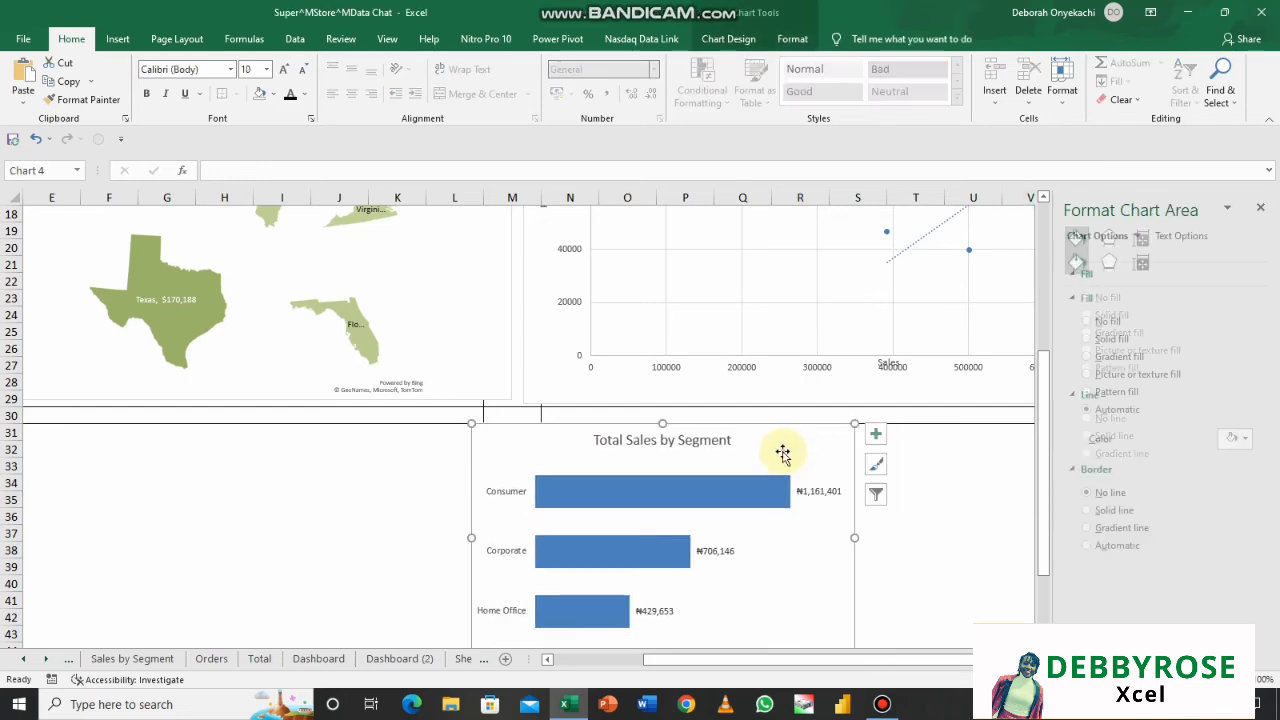
left_click(994, 478)
left_click(355, 460)
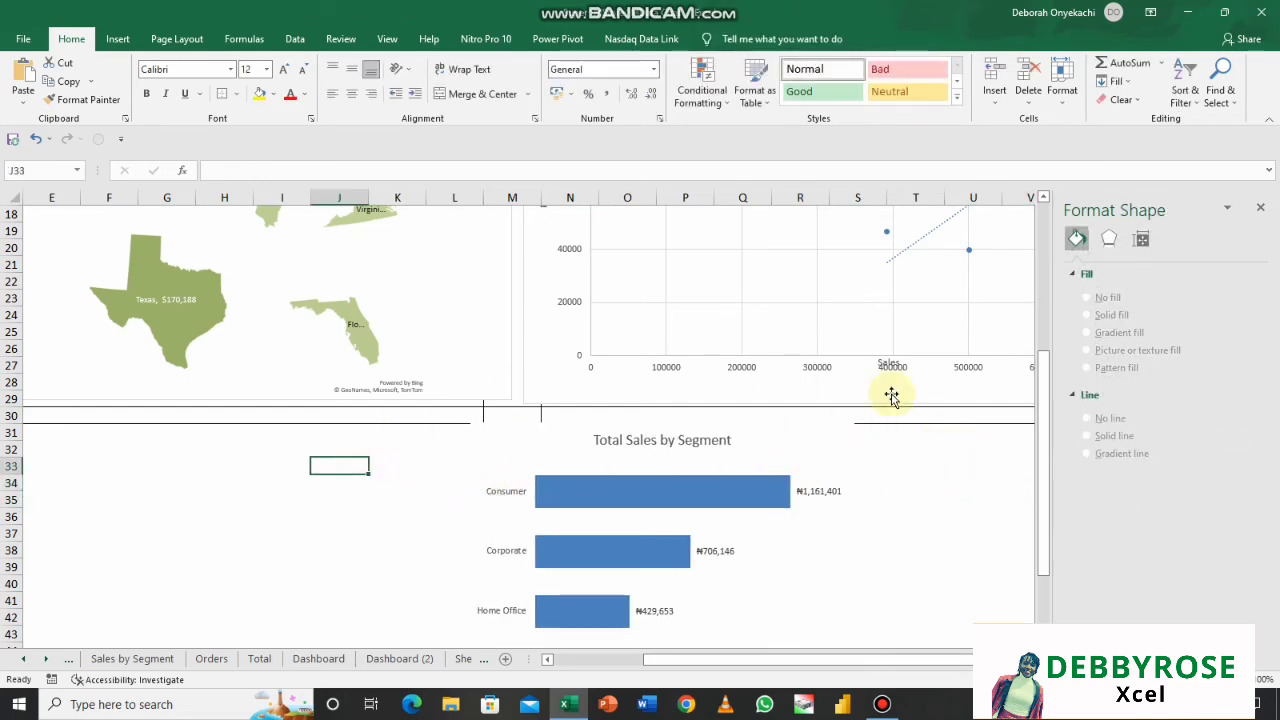
left_click(1261, 210)
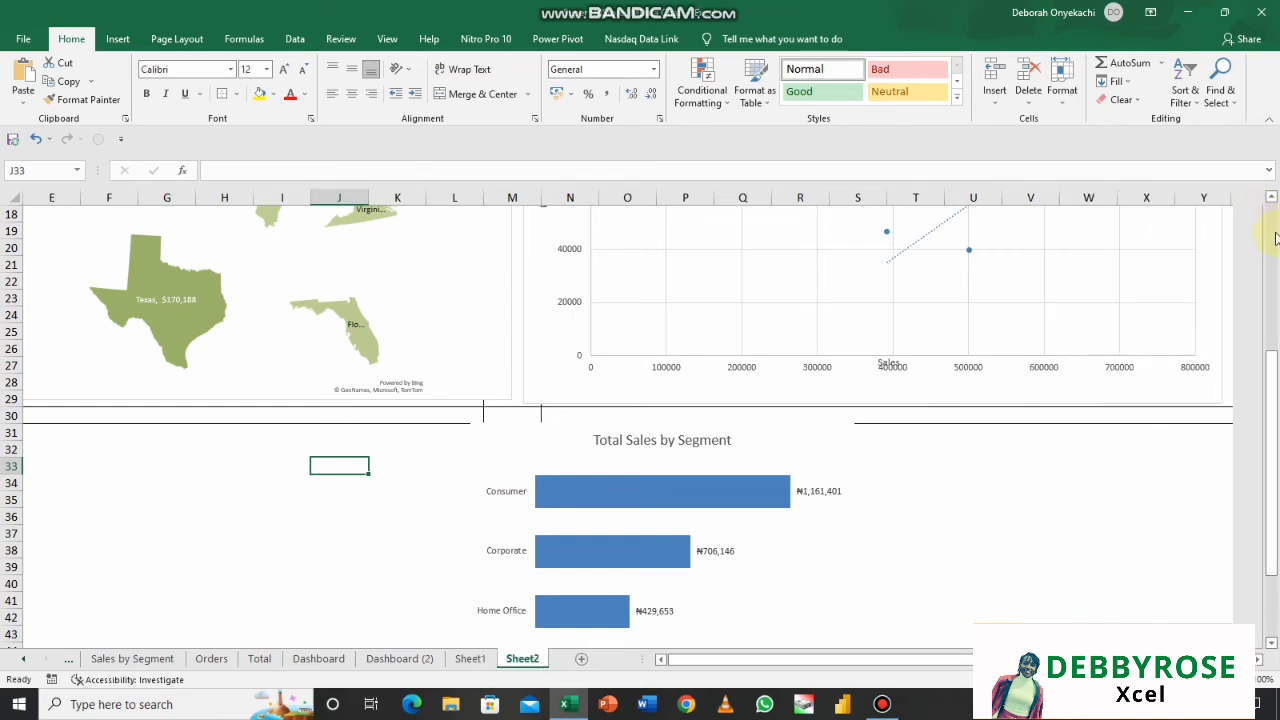
- On the Dashboard (2) sheet, extend the Total Profit and Total Sales boxes slightly downward to match the neighbouring total boxes
scroll(1276, 237, "up", 6)
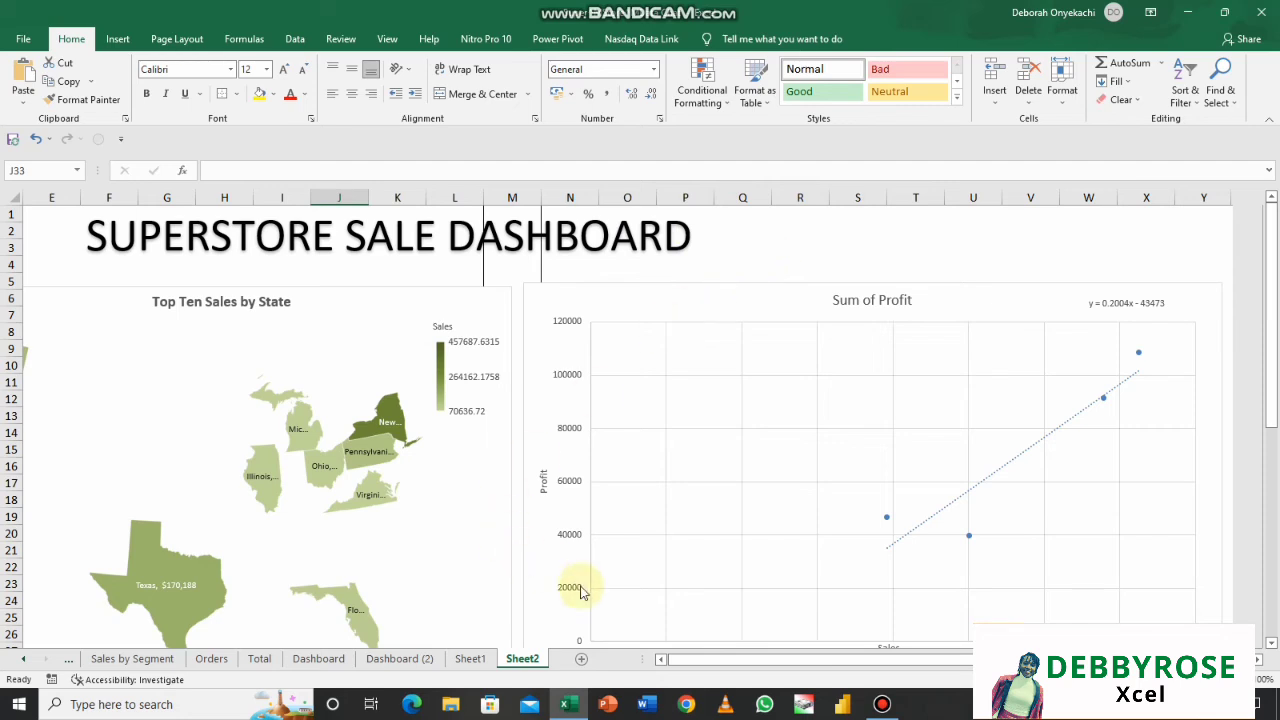
left_click(262, 658)
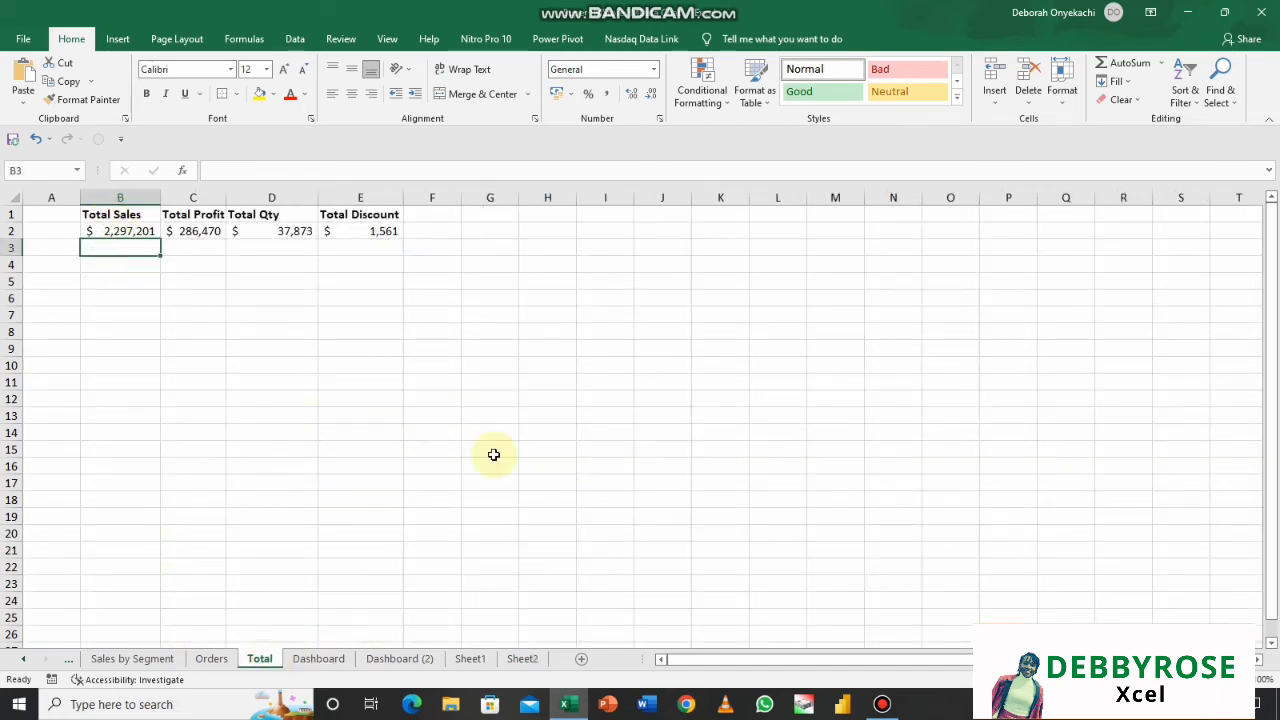
left_click(400, 658)
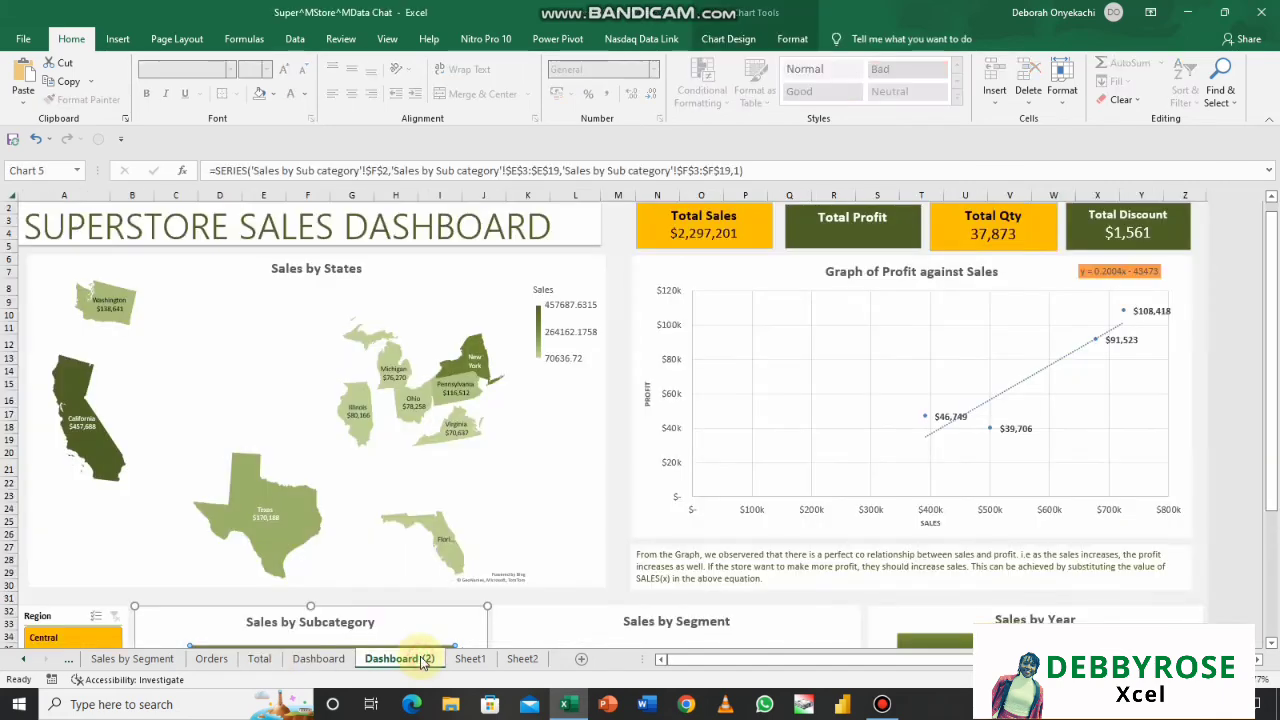
left_click(905, 221)
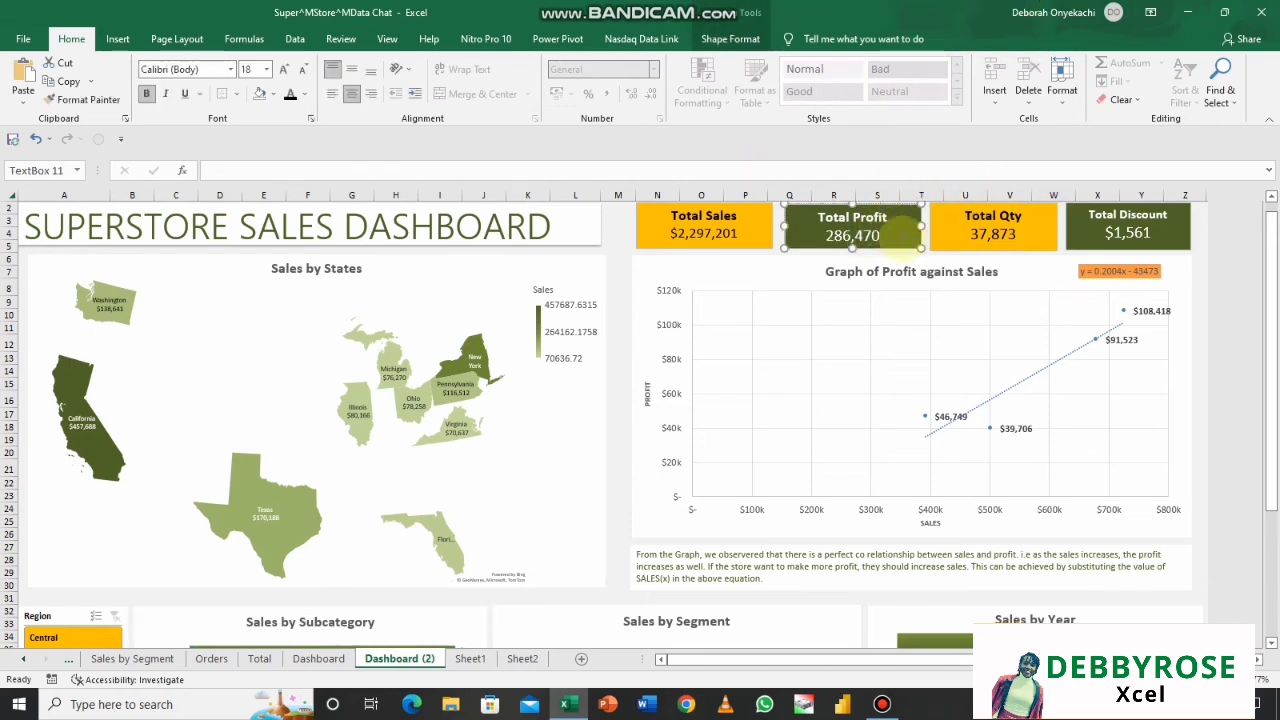
left_click(852, 250)
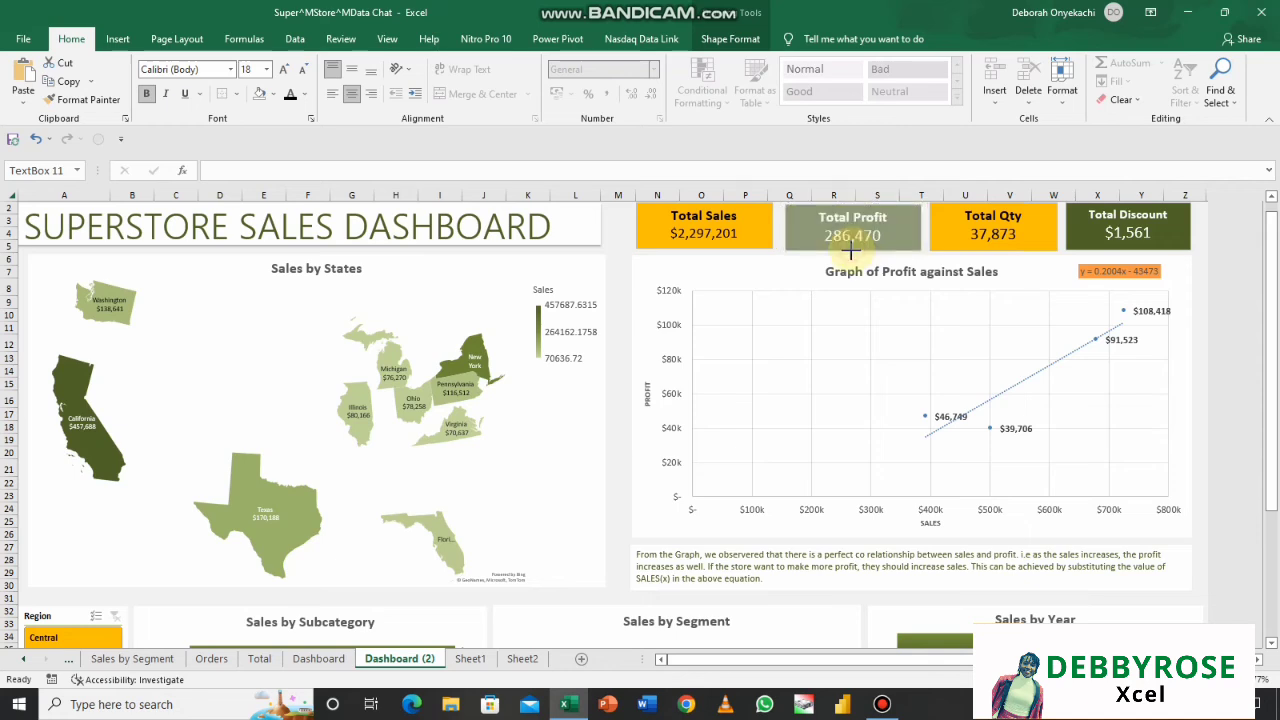
left_click(767, 295)
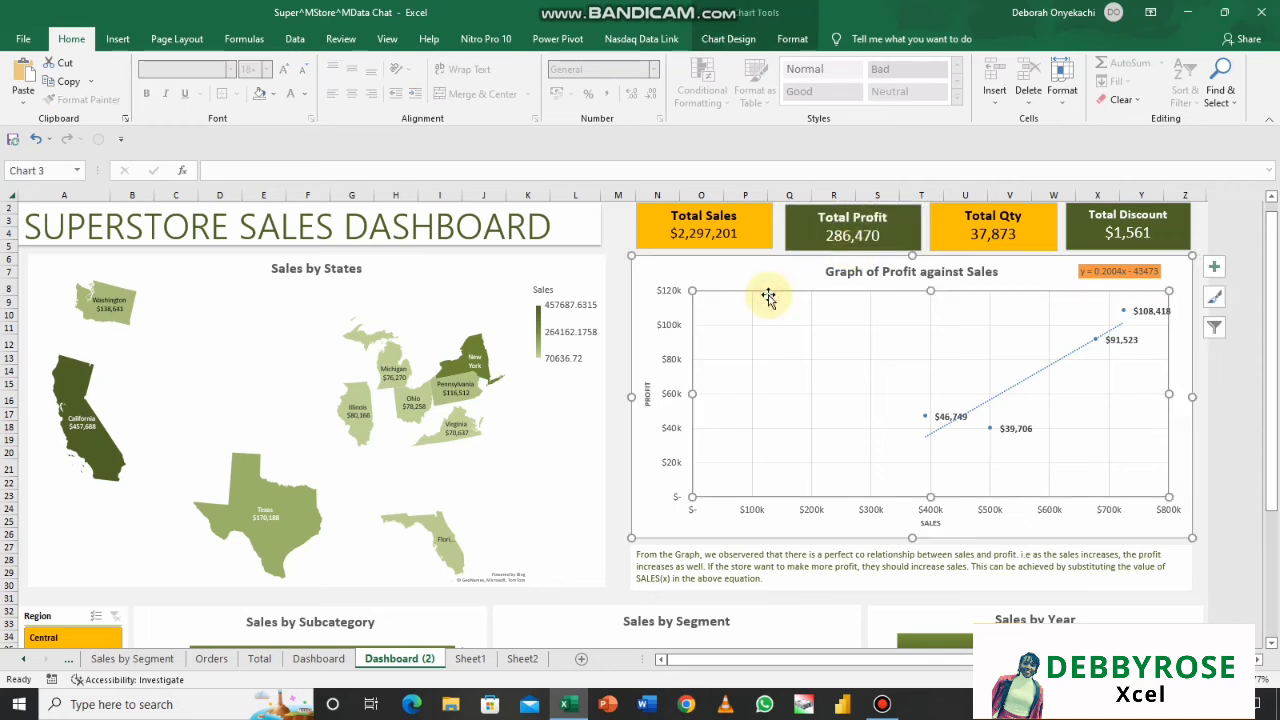
left_click(708, 246)
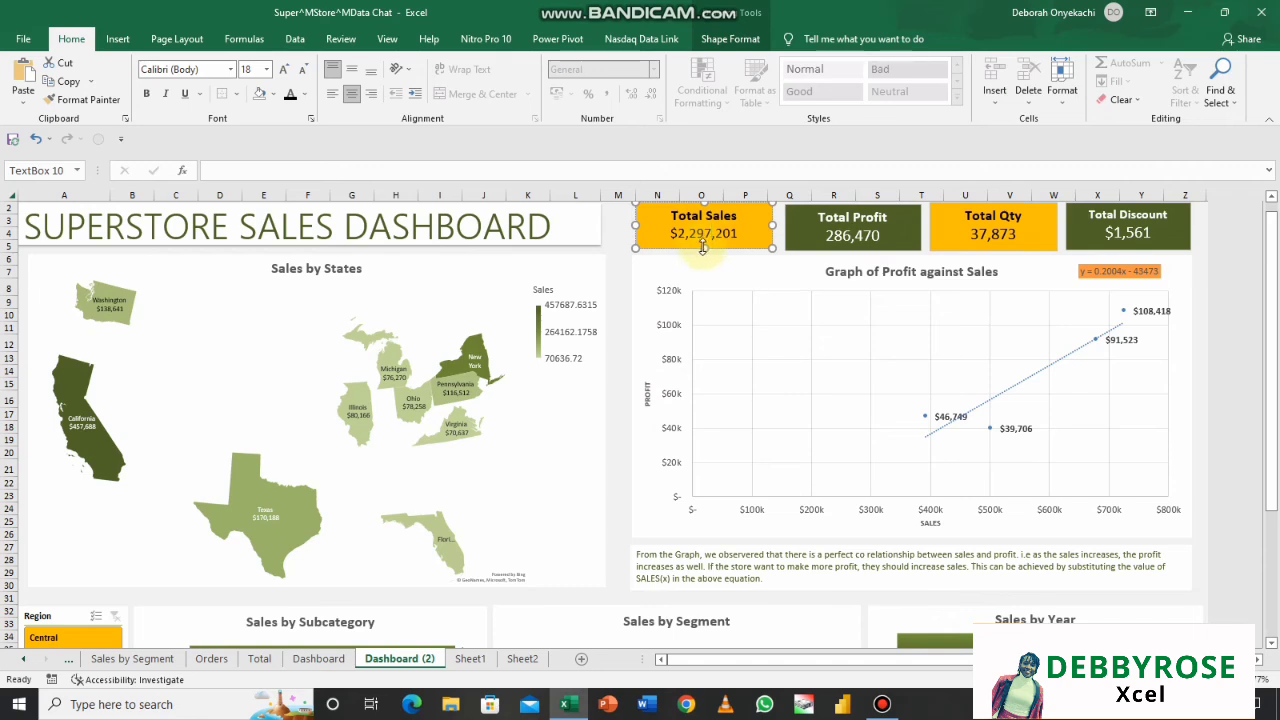
left_click(705, 250)
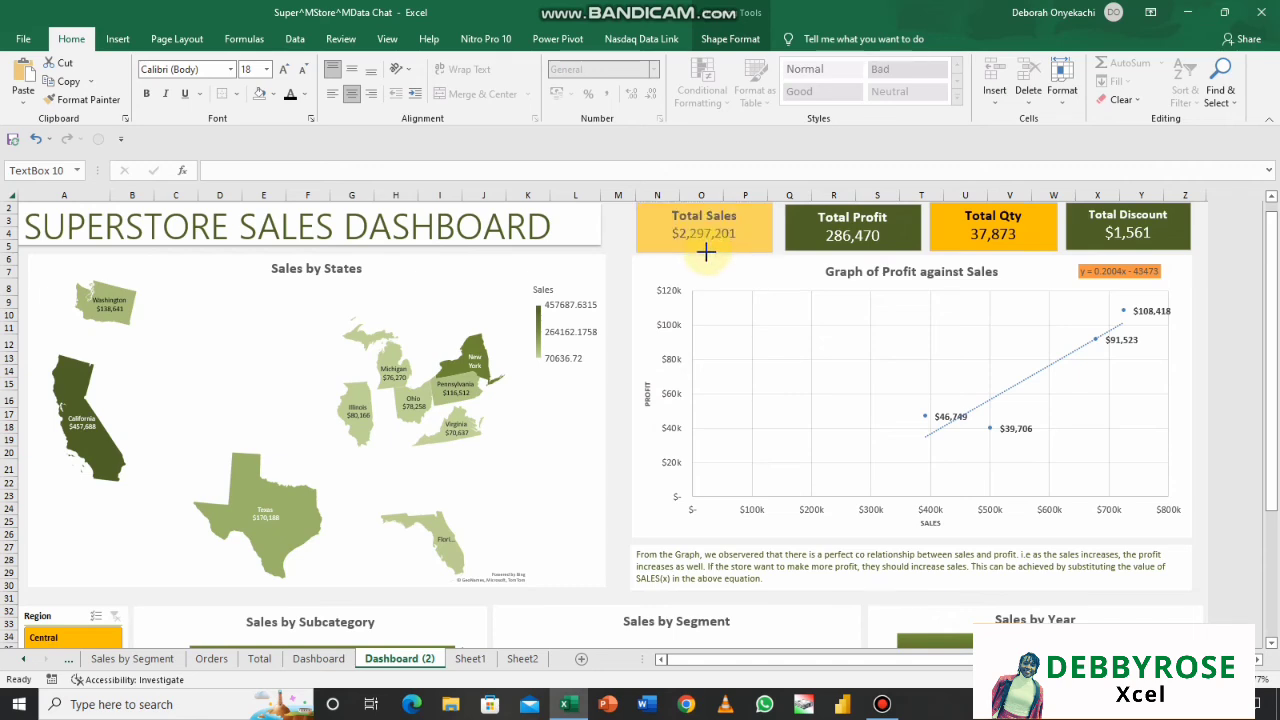
left_click(590, 305)
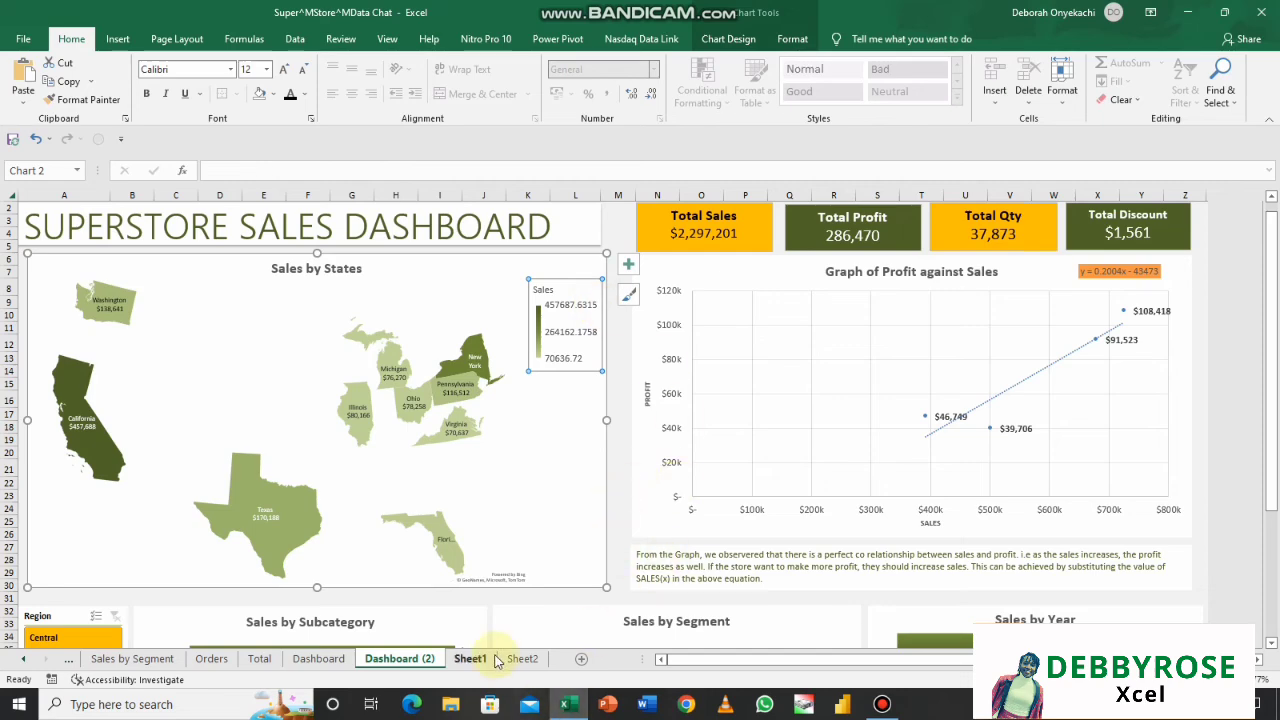
- Return to Sheet2 and move the SUPERSTORE SALE DASHBOARD title box toward column E and slightly down, closer to the map chart
left_click(259, 658)
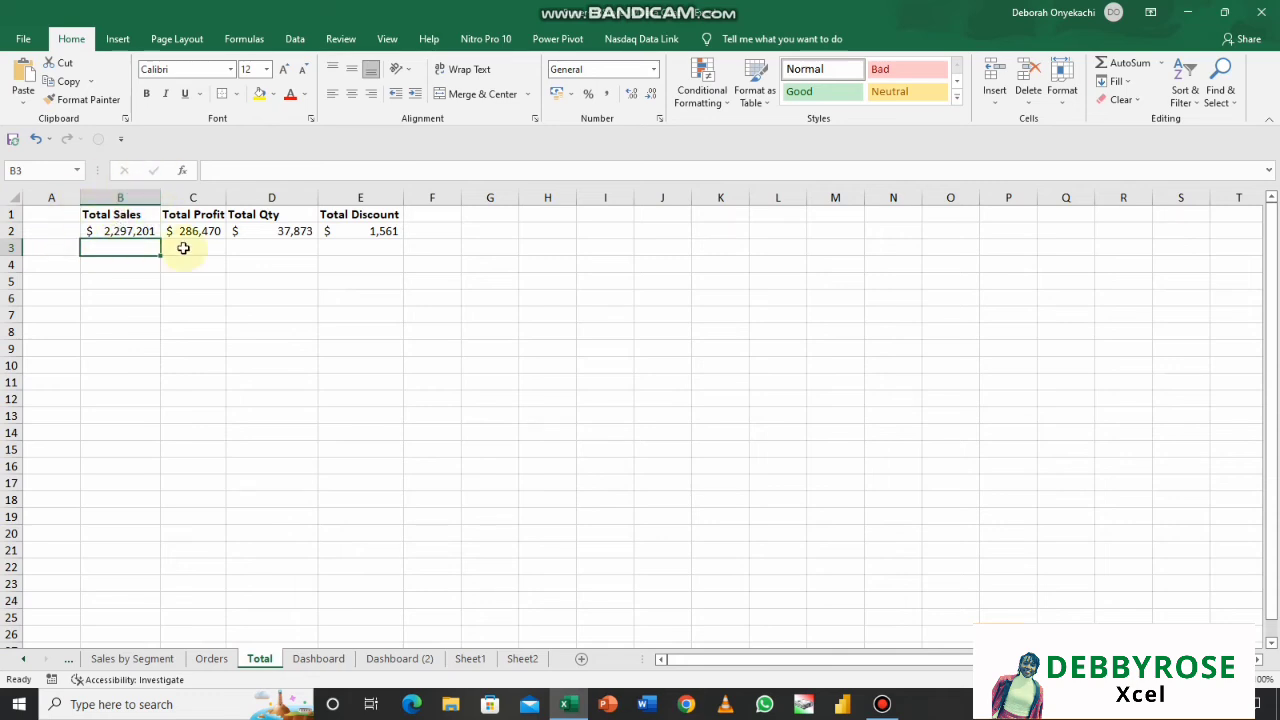
left_click(472, 660)
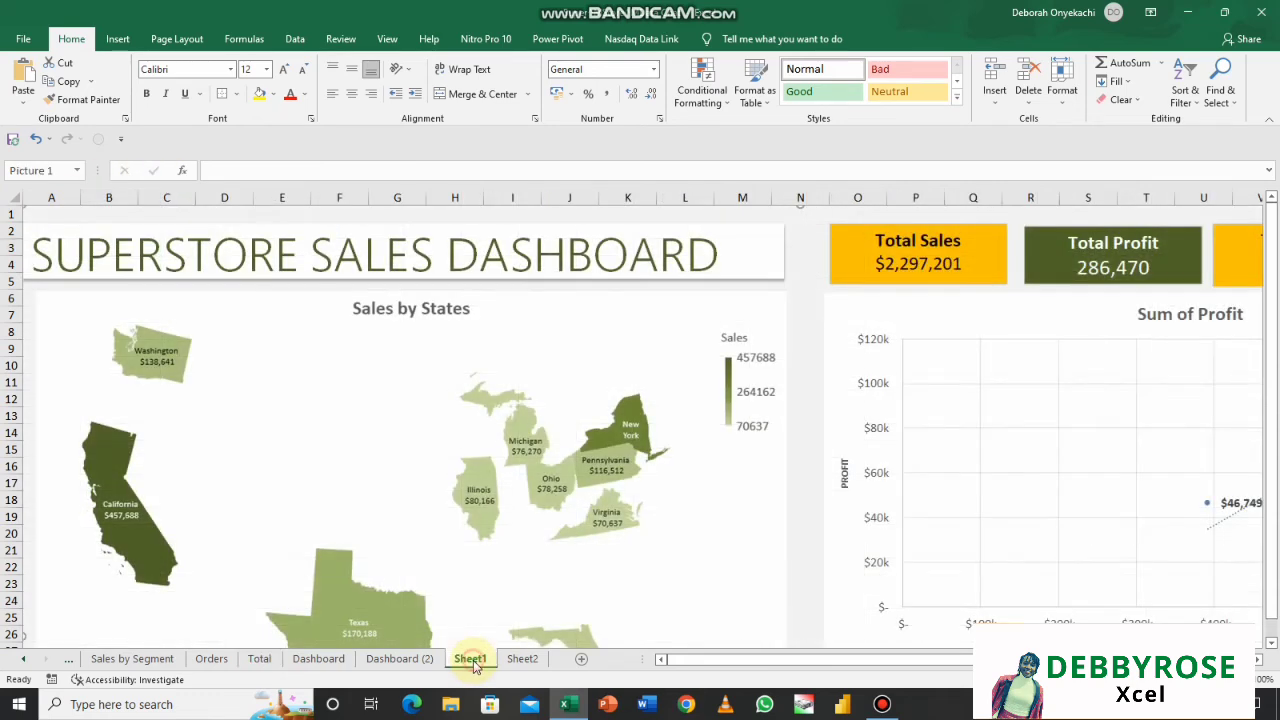
left_click(520, 662)
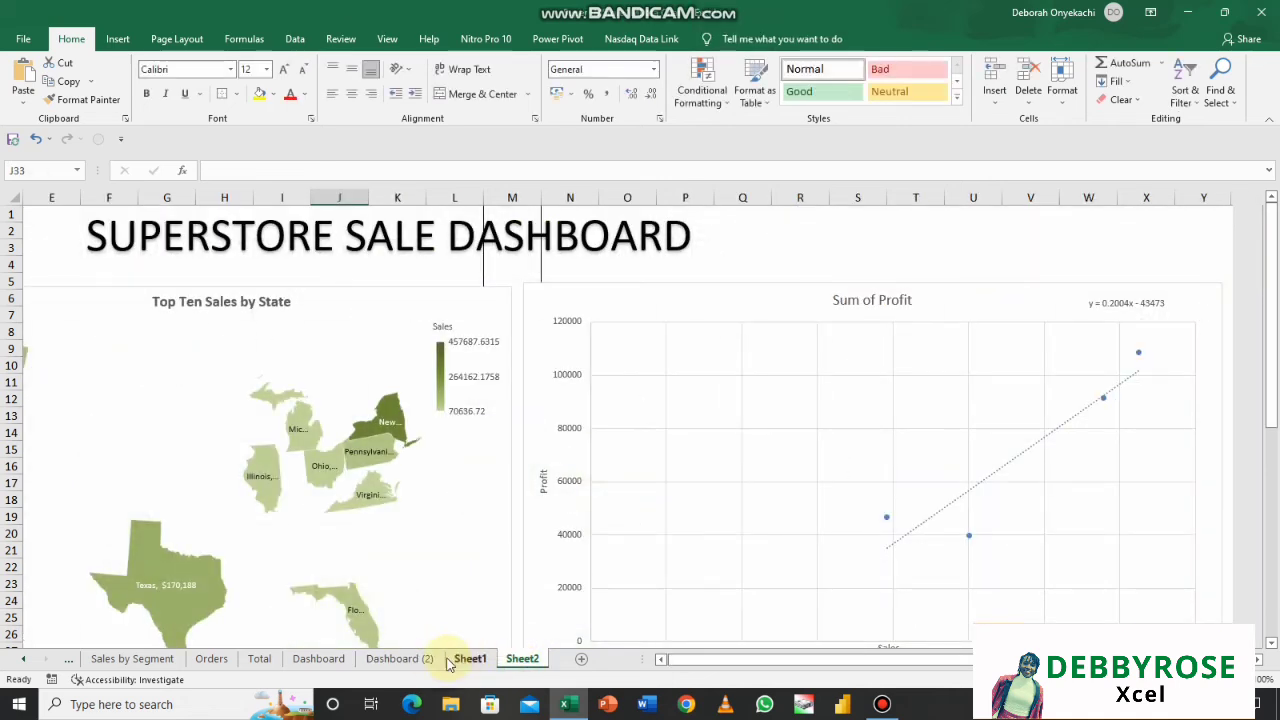
left_click(648, 222)
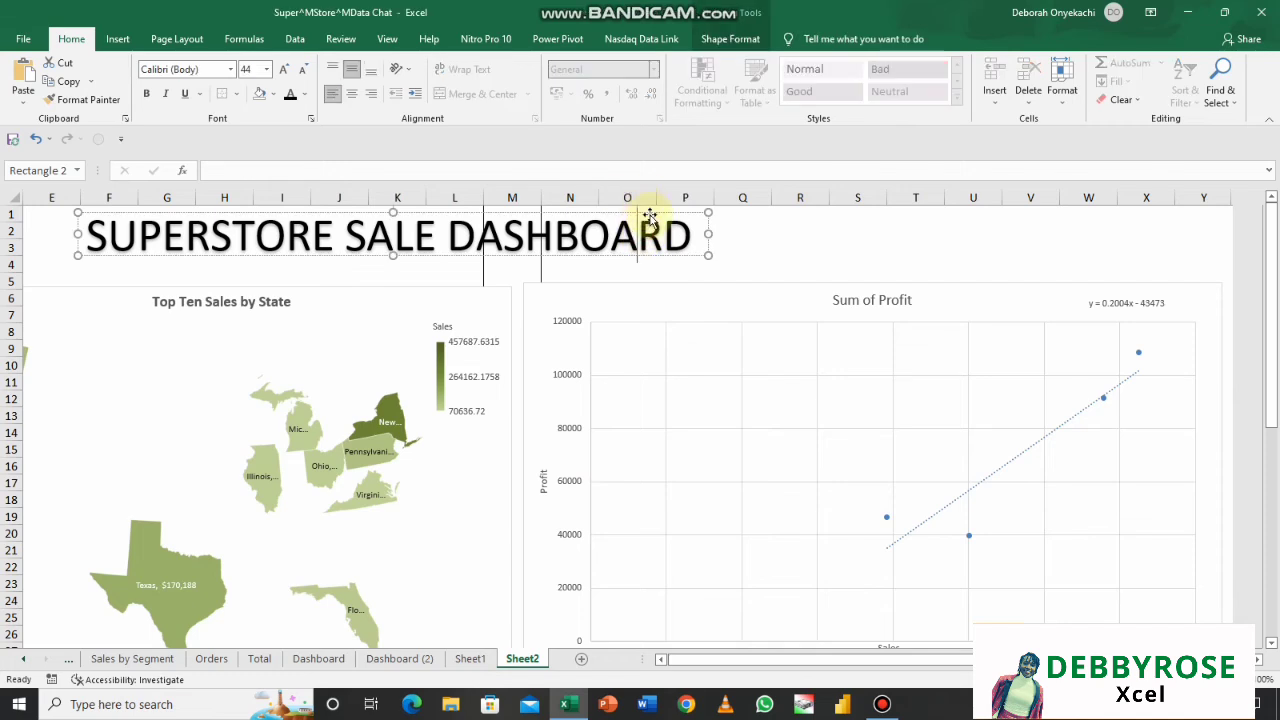
left_click_drag(650, 218, 587, 233)
left_click(737, 230)
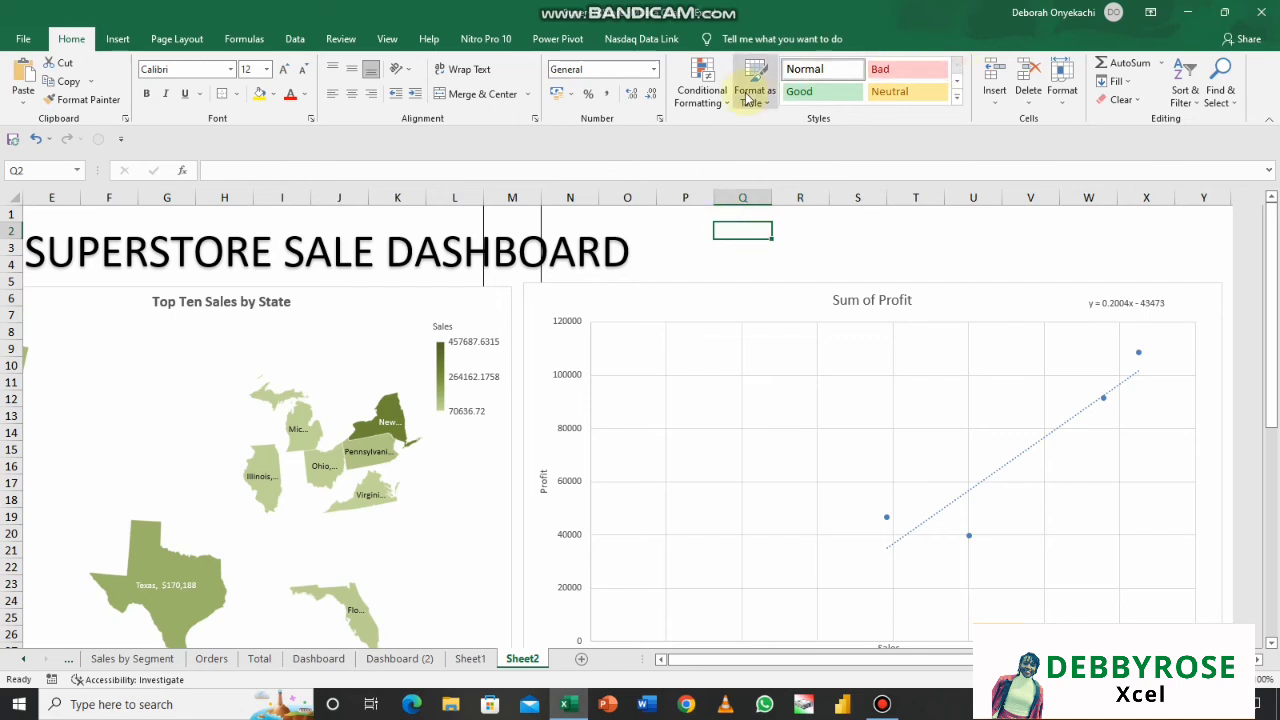
- Insert four equal-sized text boxes in a row above the scatter chart, spanning about columns N to Y and rows 2 to 4
left_click(116, 40)
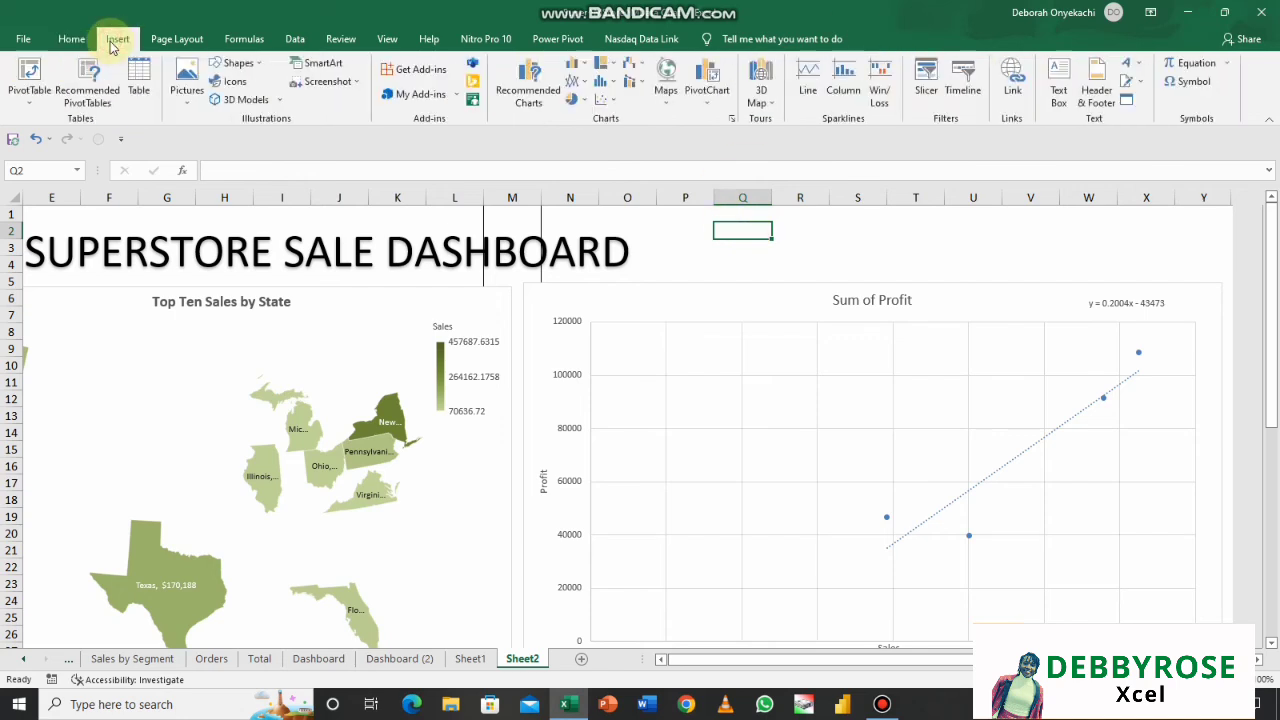
left_click(1066, 80)
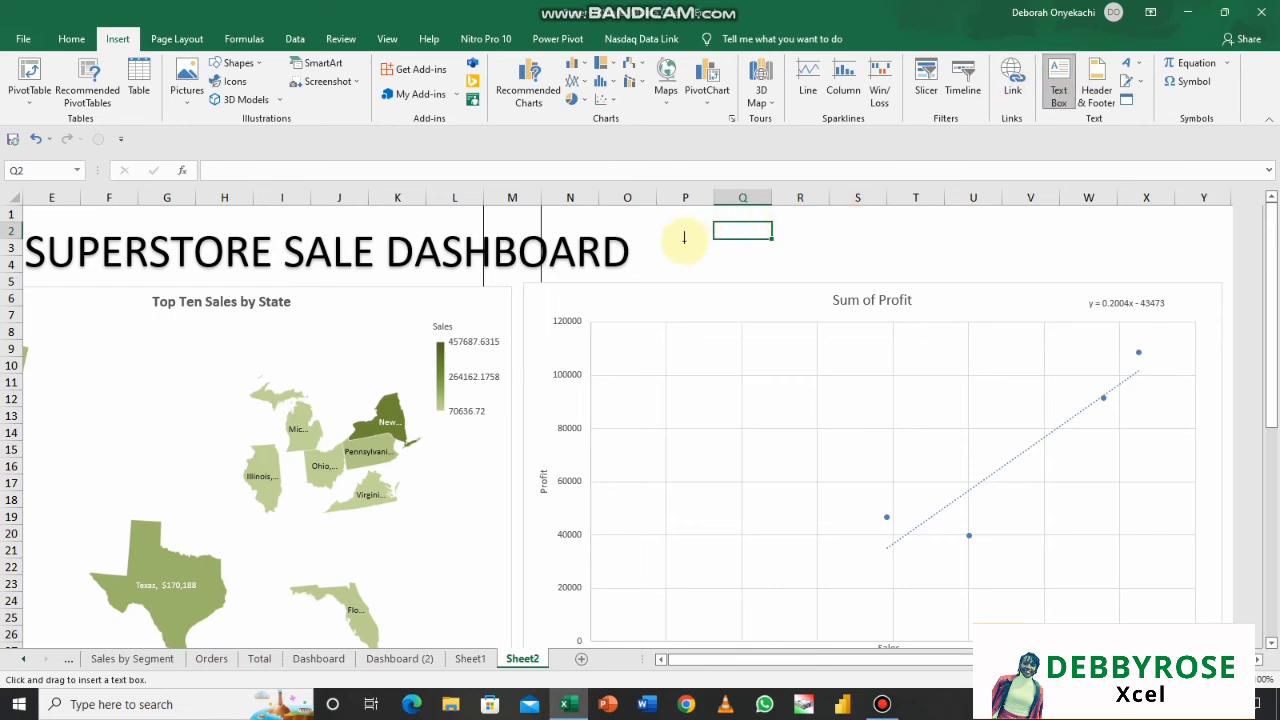
left_click_drag(684, 241, 711, 238)
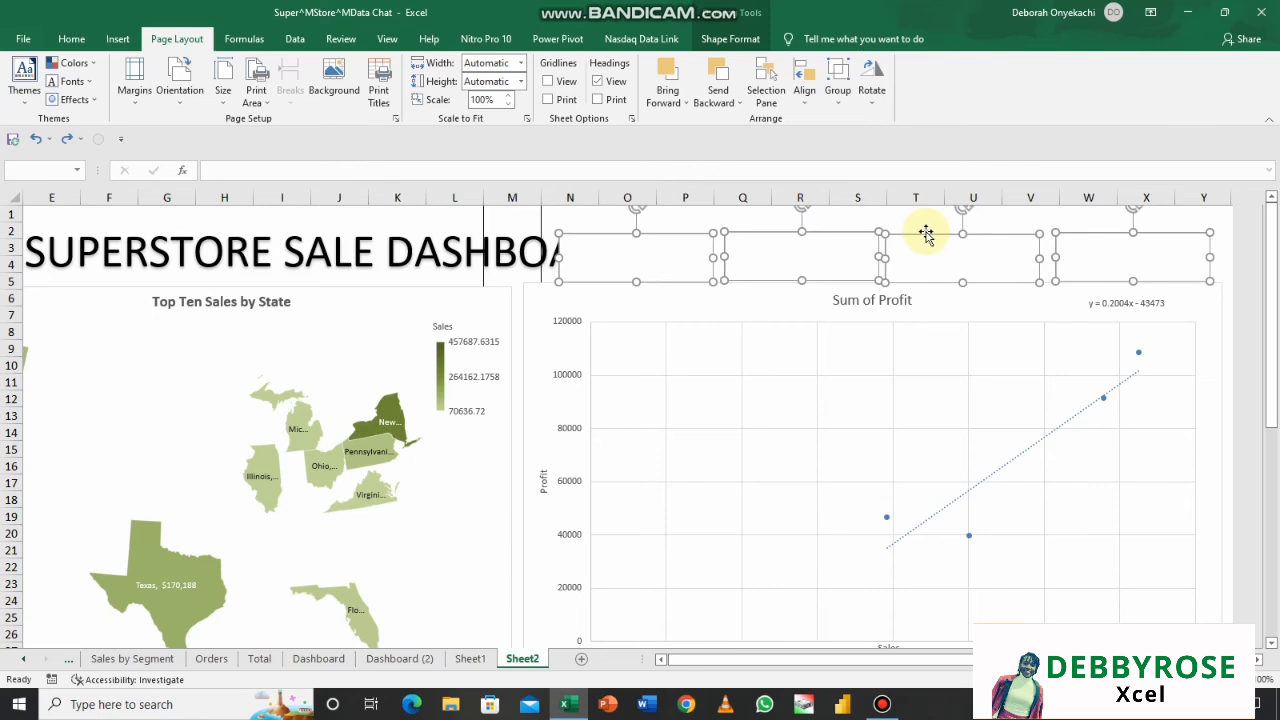
left_click_drag(926, 234, 932, 229)
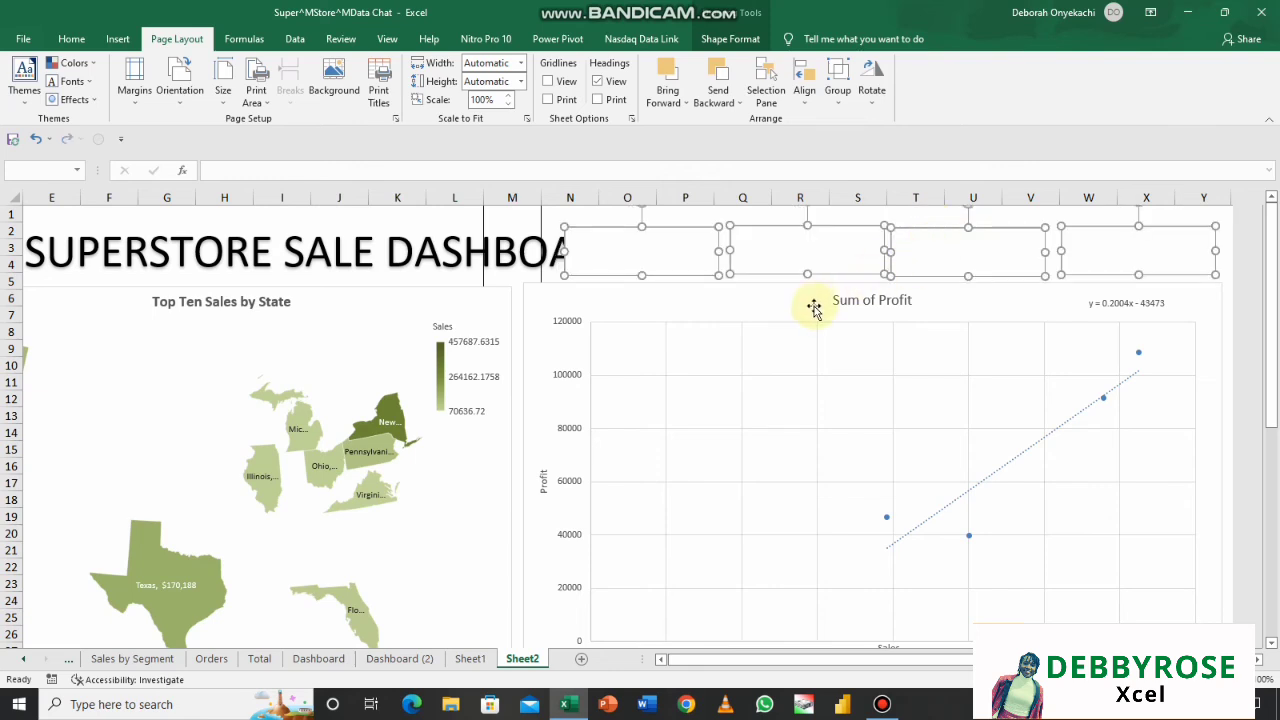
left_click(814, 306)
left_click(900, 252)
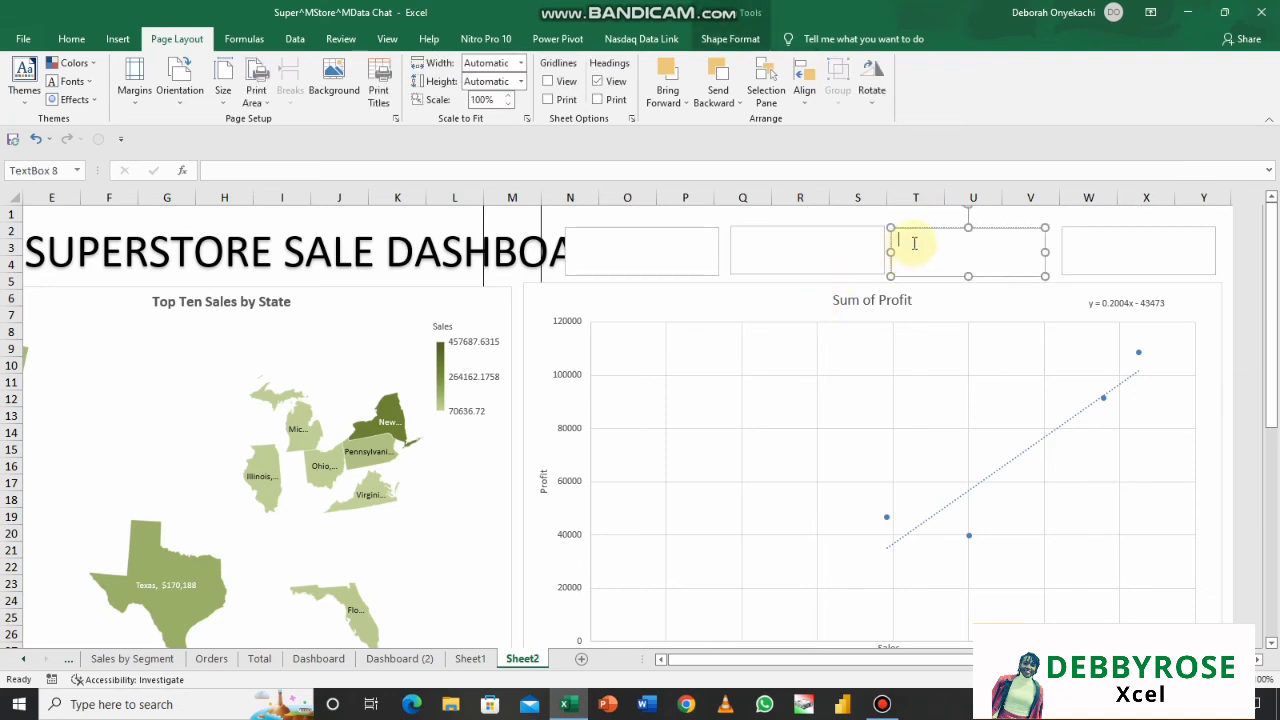
- Nudge the third and fourth text boxes above the scatter chart so the row of four is evenly spaced
left_click_drag(910, 228, 911, 226)
left_click(1082, 231)
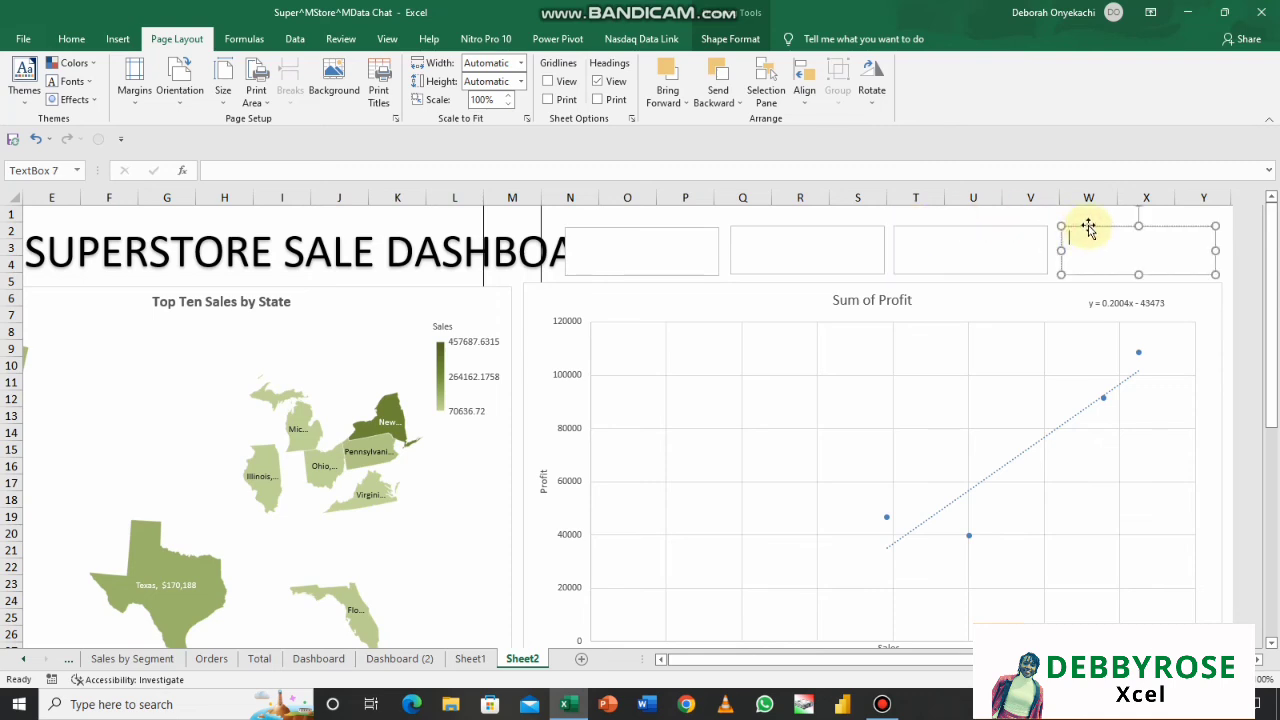
left_click_drag(1086, 224, 1081, 223)
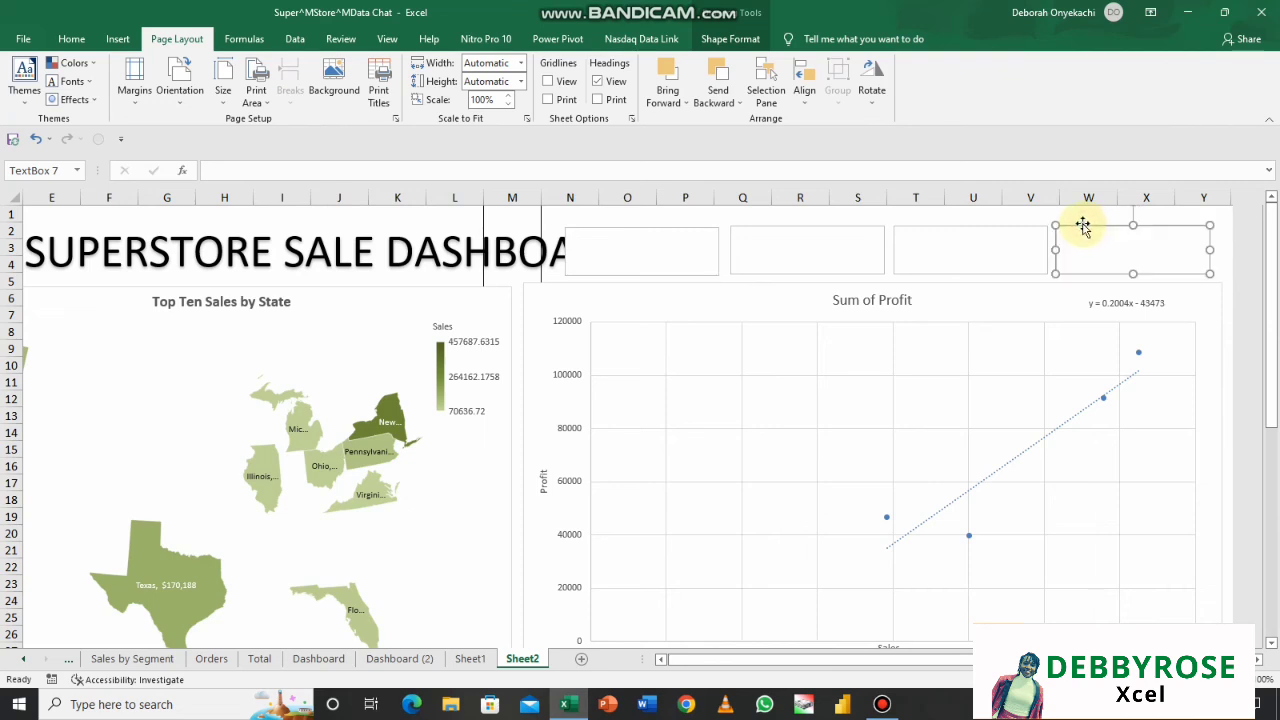
left_click(935, 292)
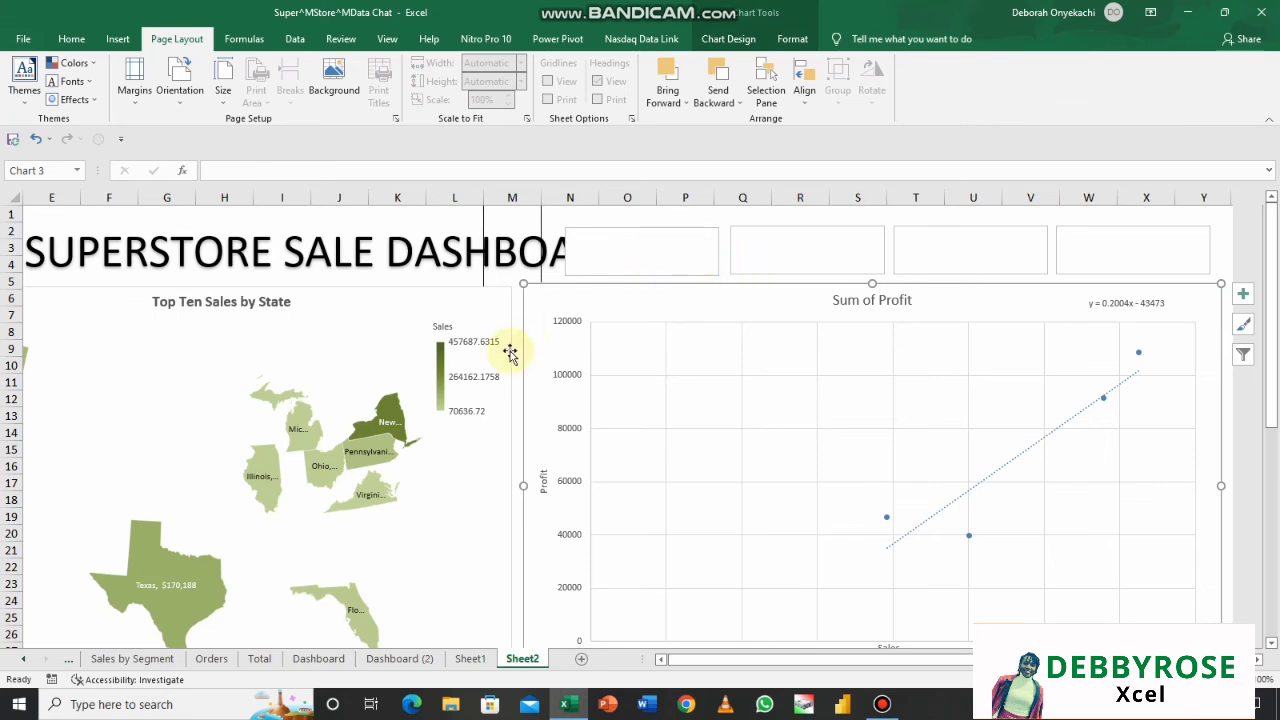
- Copy the Total Sales label and amount in B1:B2 of the Total sheet into the first text box on Sheet2
left_click(608, 260)
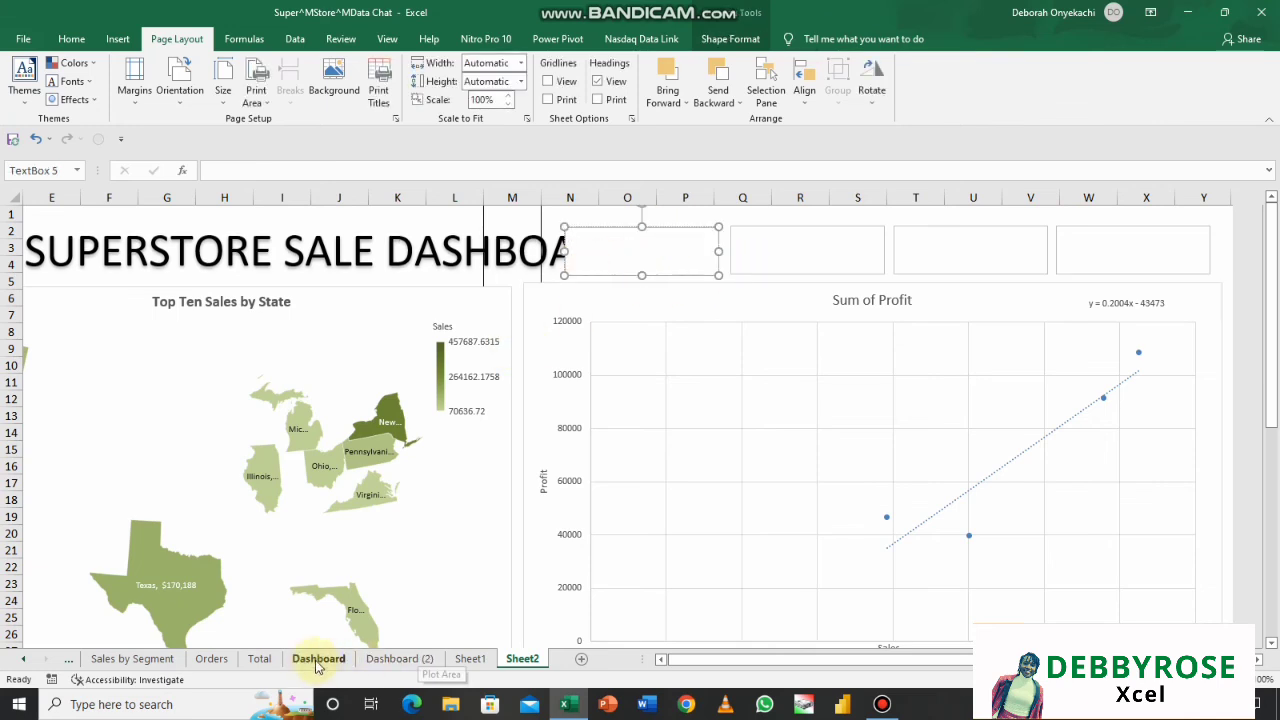
left_click(259, 658)
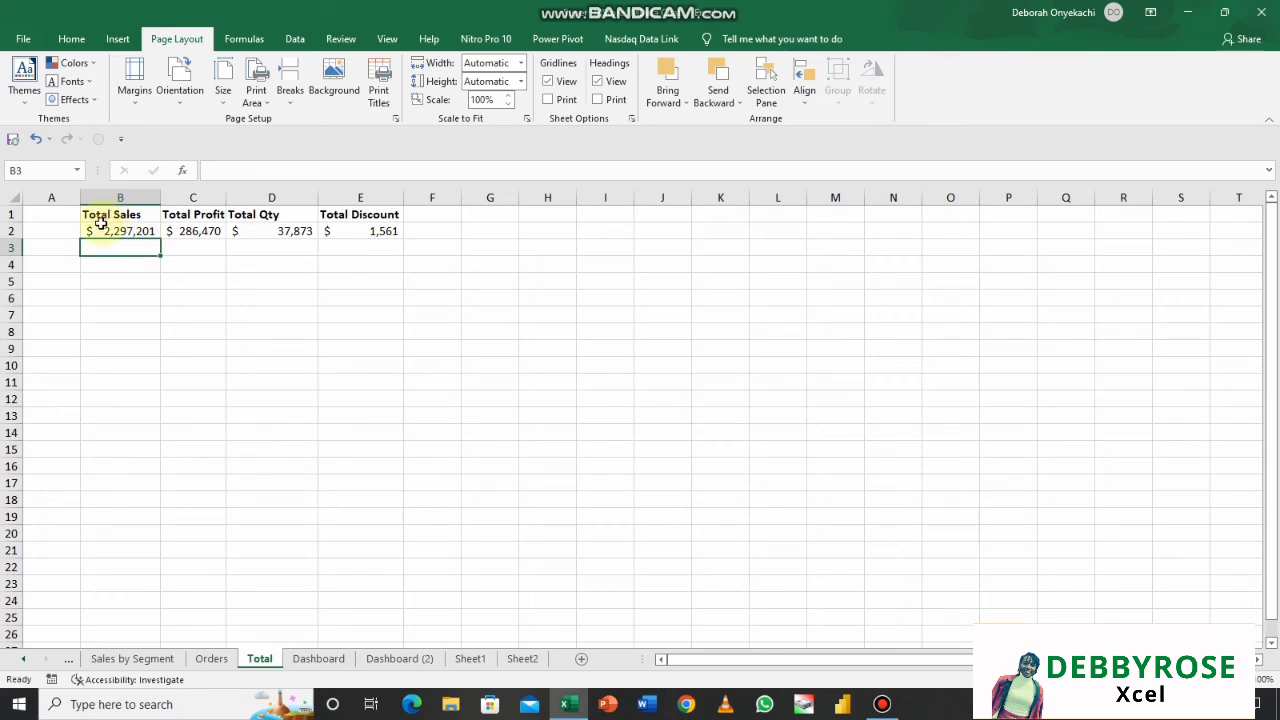
left_click(142, 213)
left_click_drag(142, 218, 142, 230)
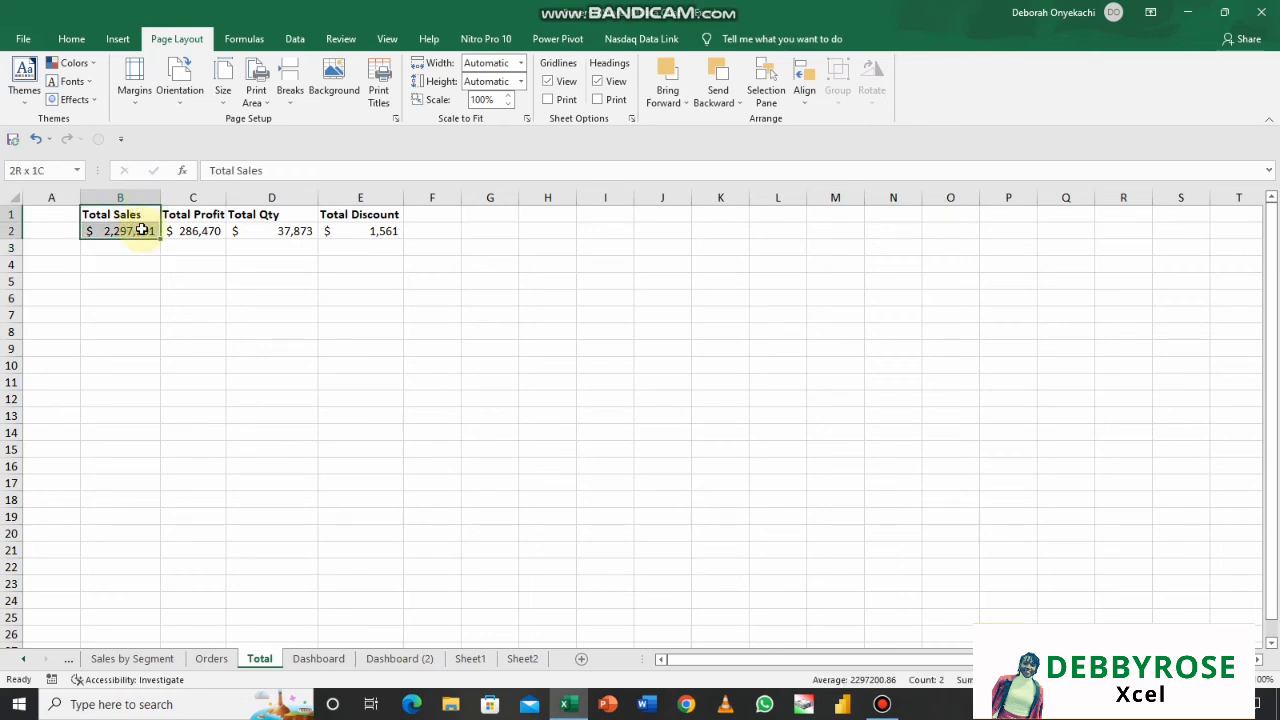
key("ctrl+c")
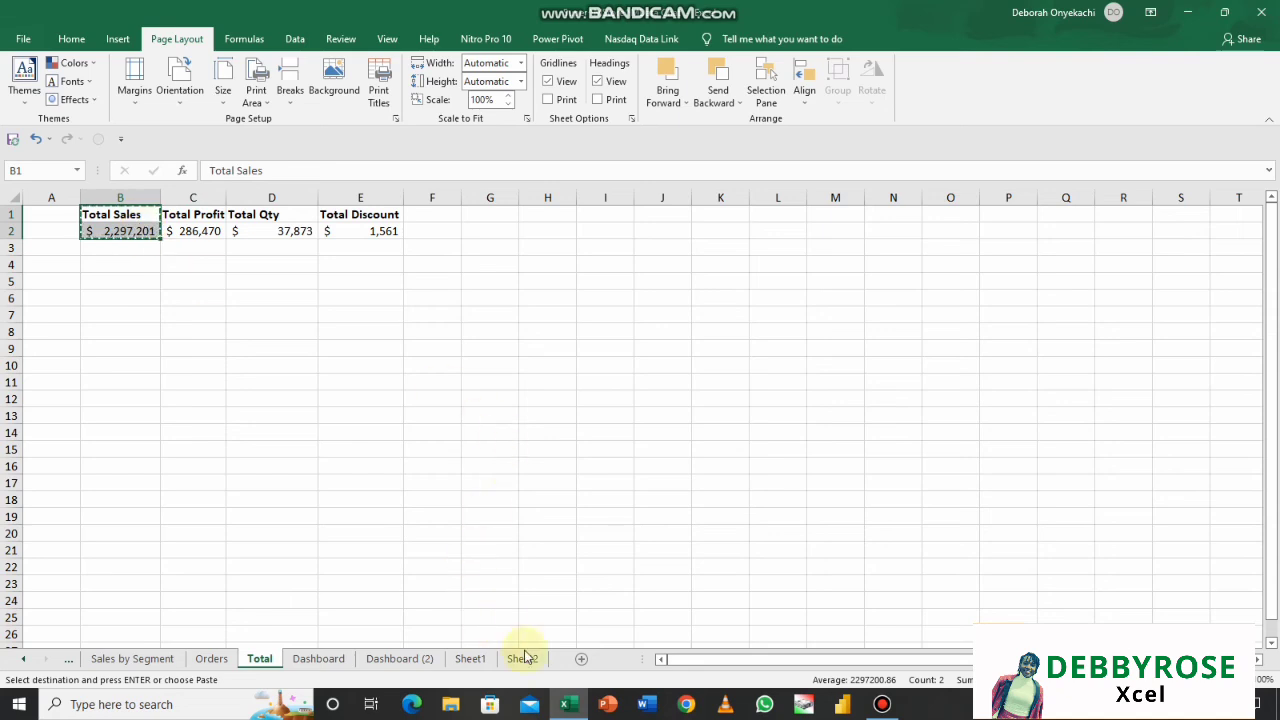
left_click(522, 659)
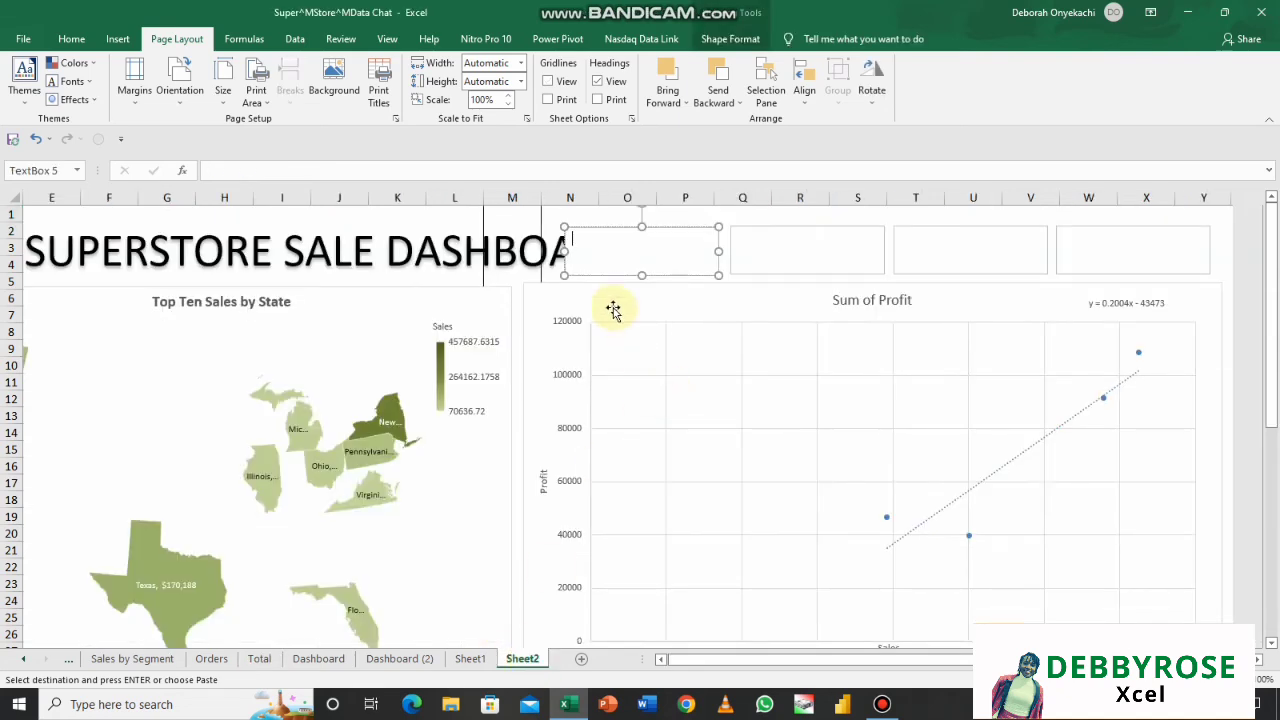
key("ctrl+v")
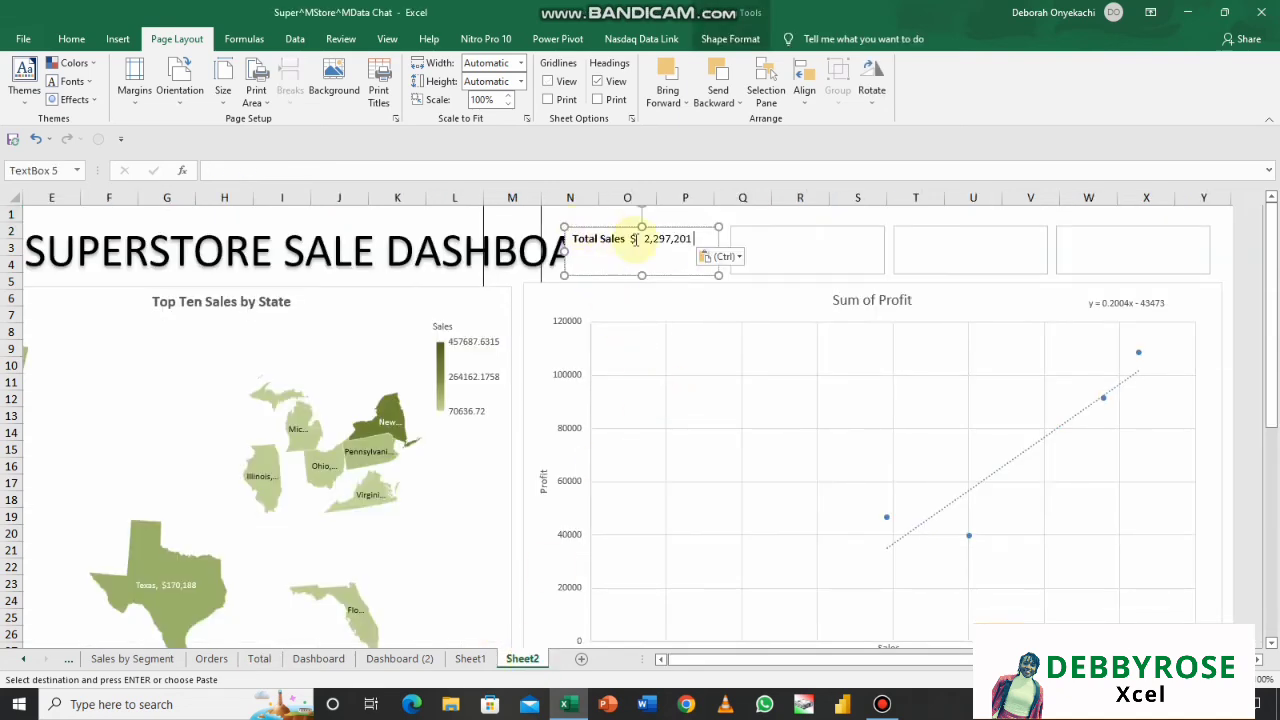
- Paste the total again, then trim the duplicated text so Total Sales sits above its amount on two lines
key("ctrl+v")
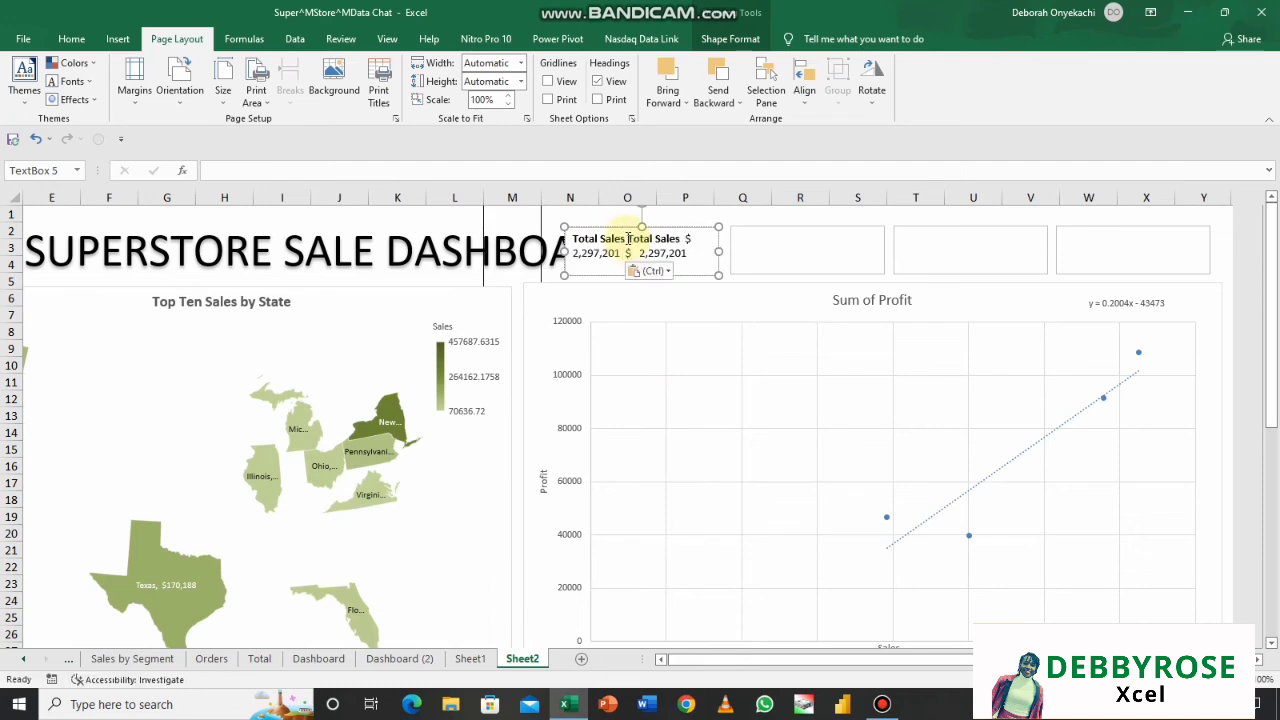
key("BackSpace")
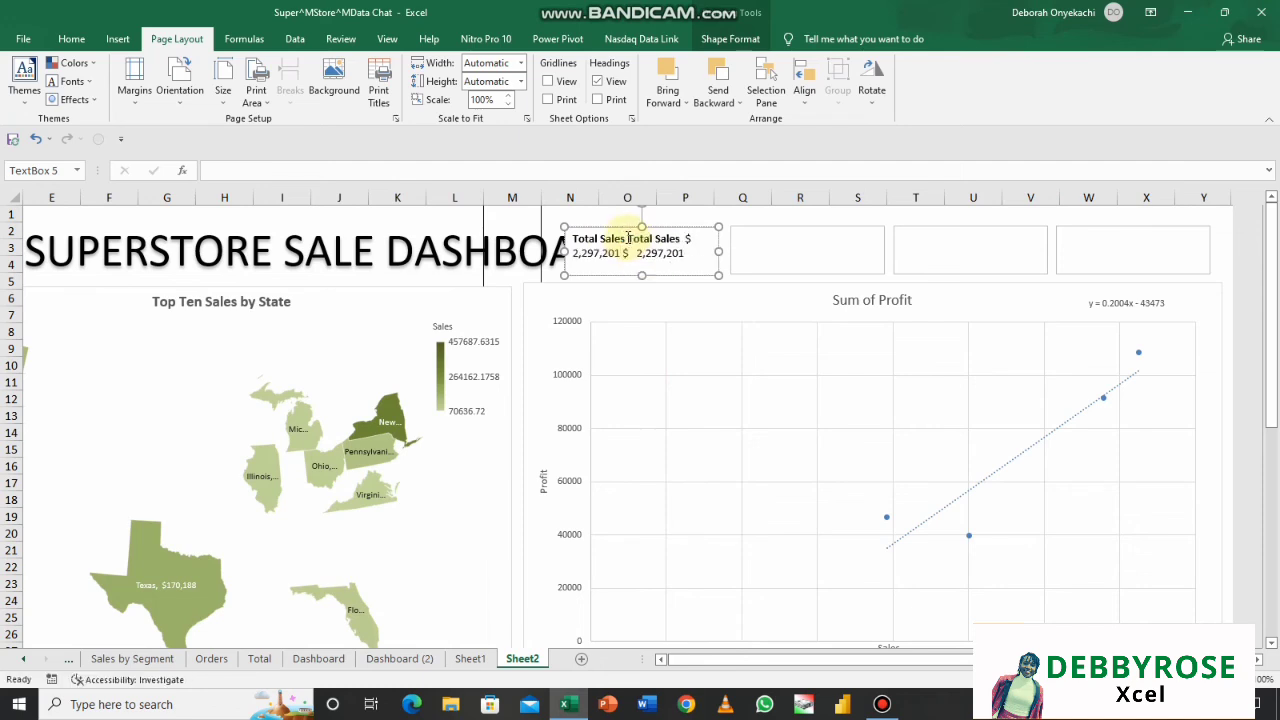
key("BackSpace")
key("BackSpace")
key("BackSpace")
key("BackSpace")
key("BackSpace")
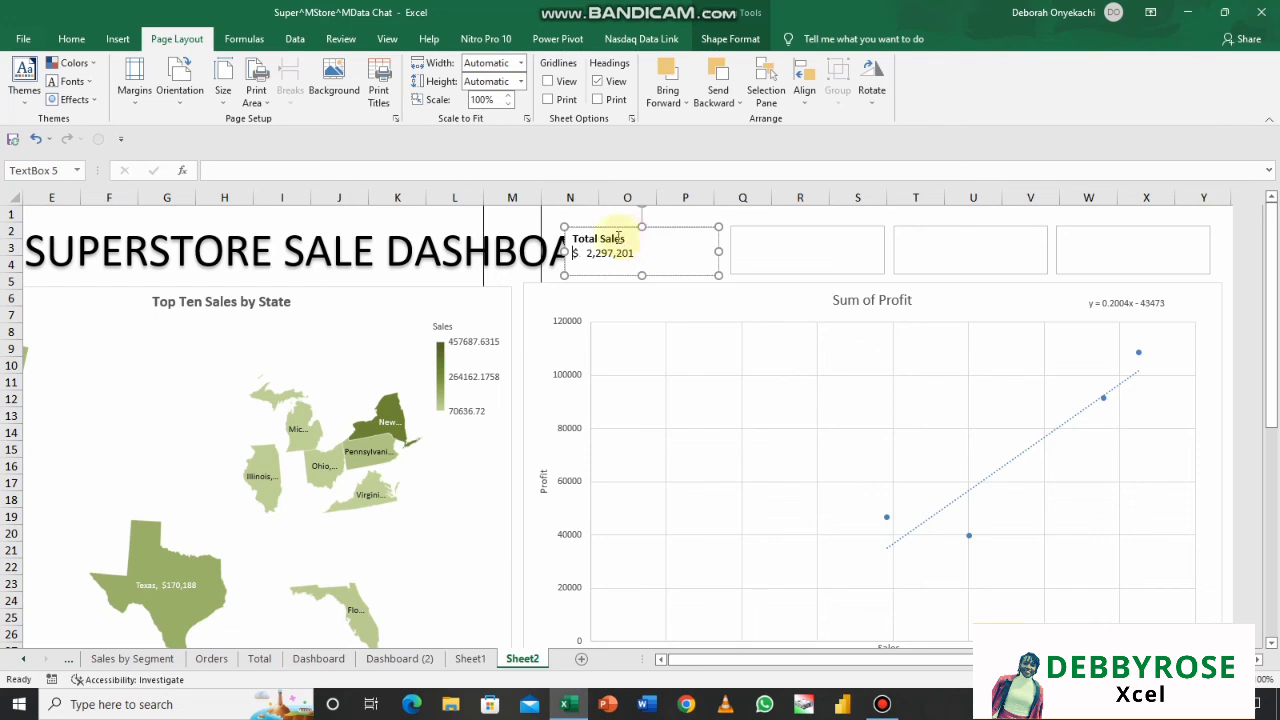
- Centre the Total Sales label and amount in the text box and set their font size to 18
left_click_drag(575, 238, 634, 254)
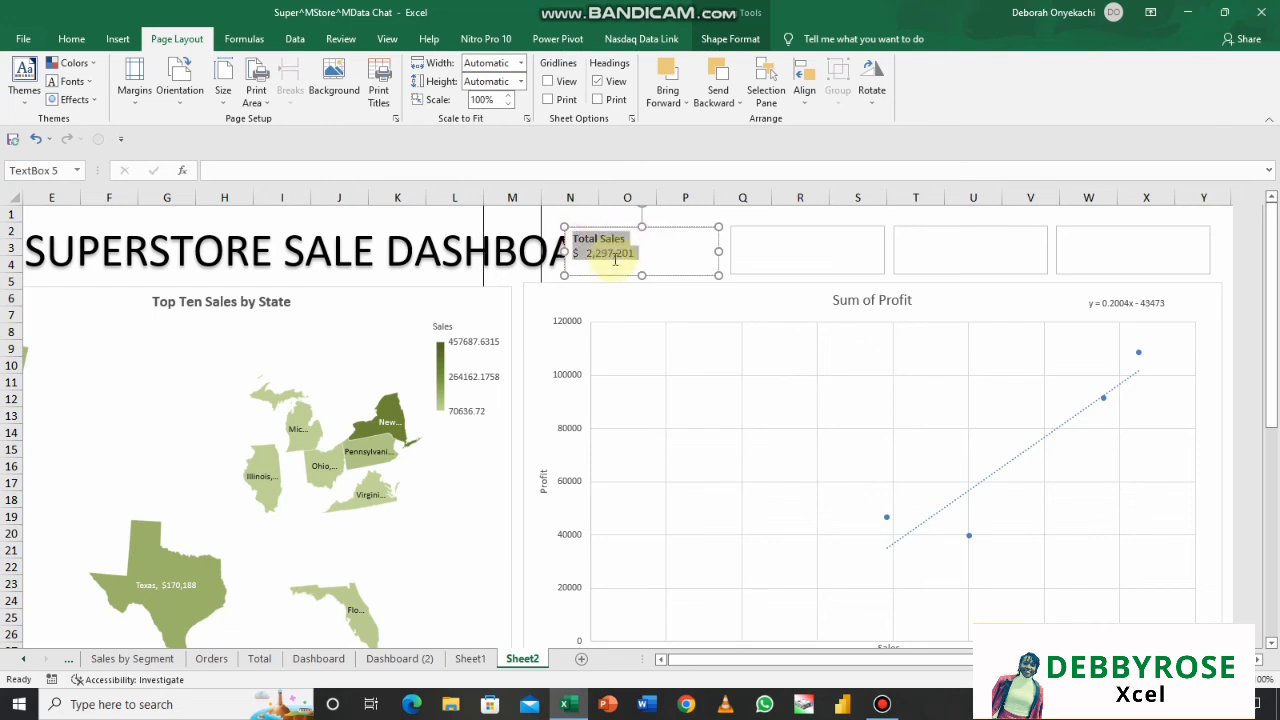
left_click(70, 38)
left_click(352, 94)
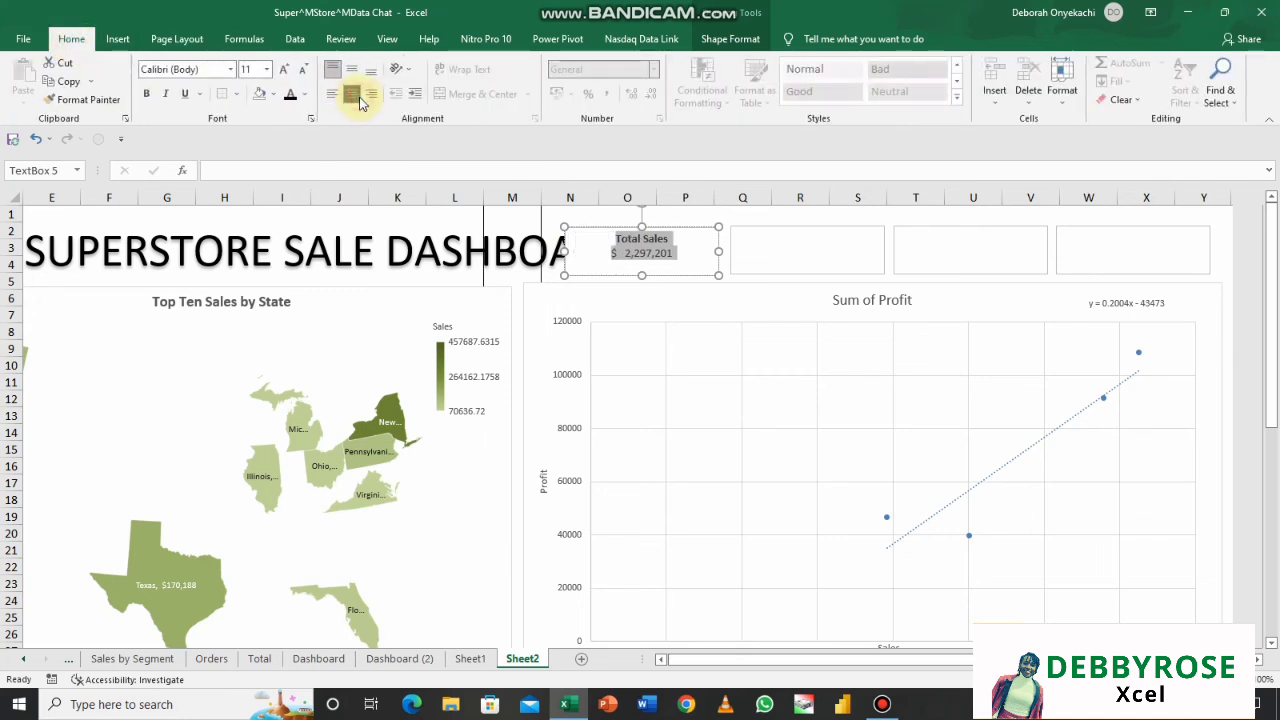
left_click(263, 70)
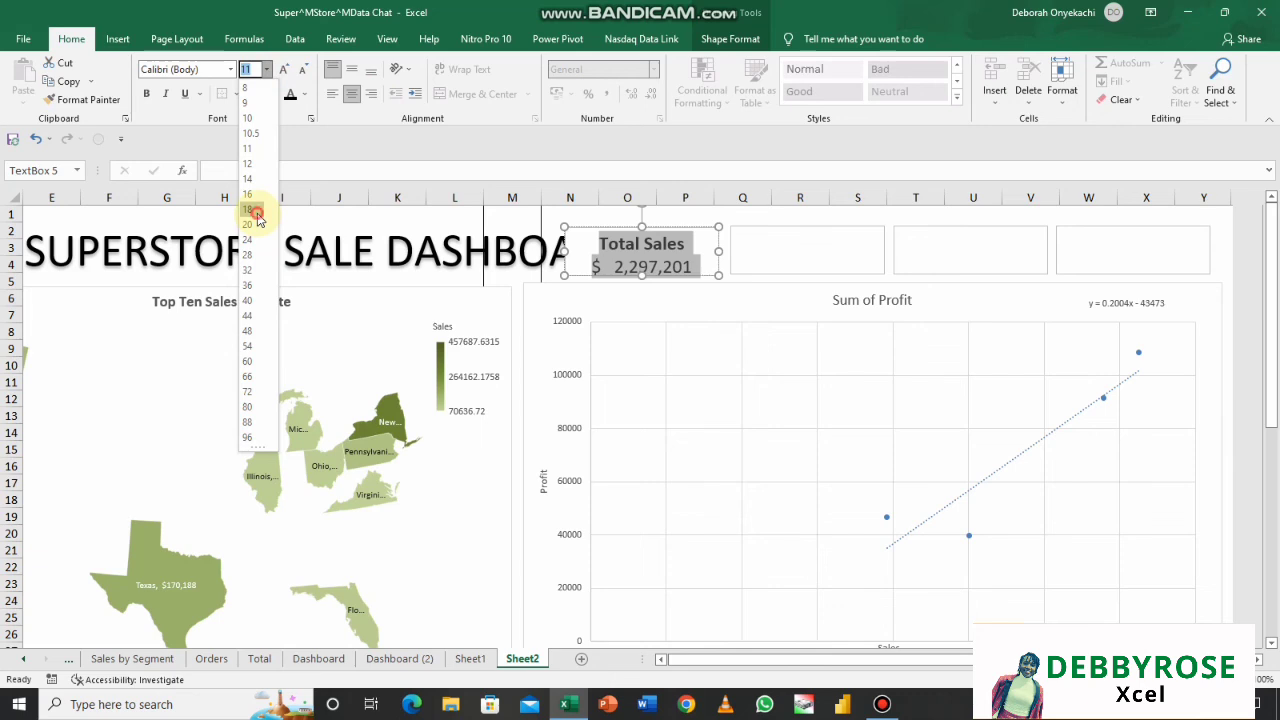
left_click(257, 211)
- Enlarge the Total Sales text box slightly downward so that both lines of text fit
left_click(708, 292)
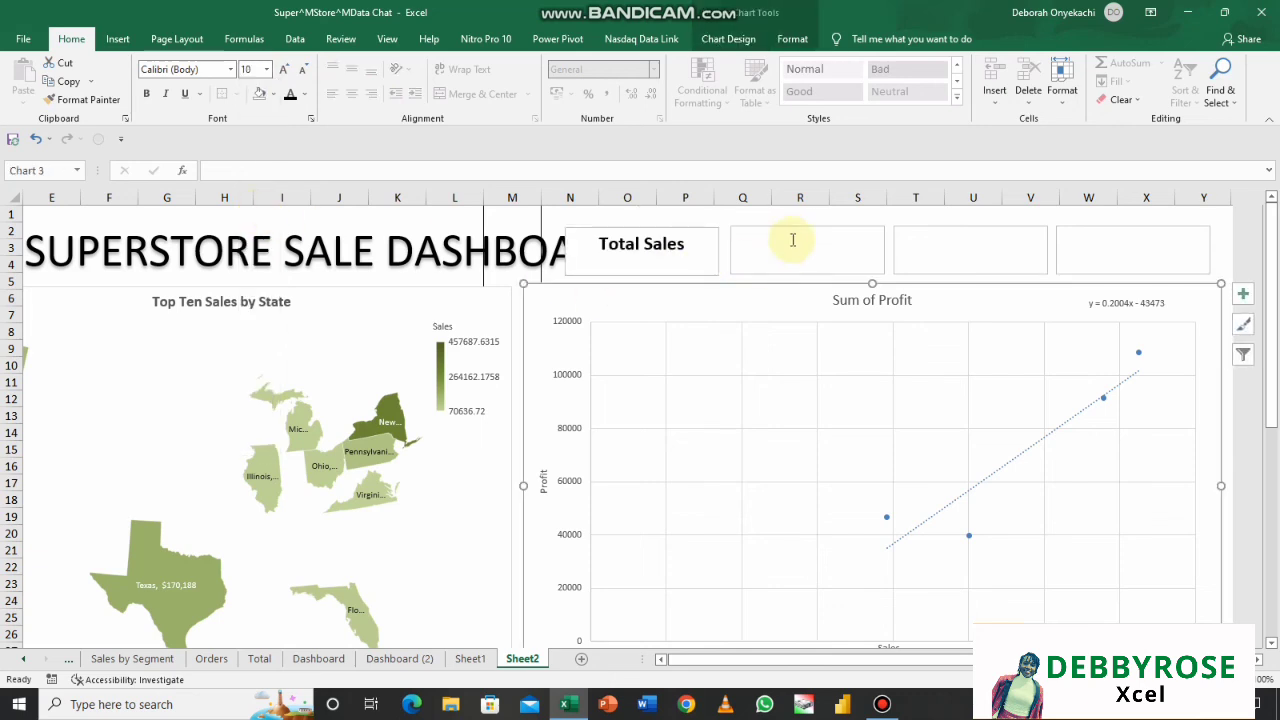
left_click(700, 249)
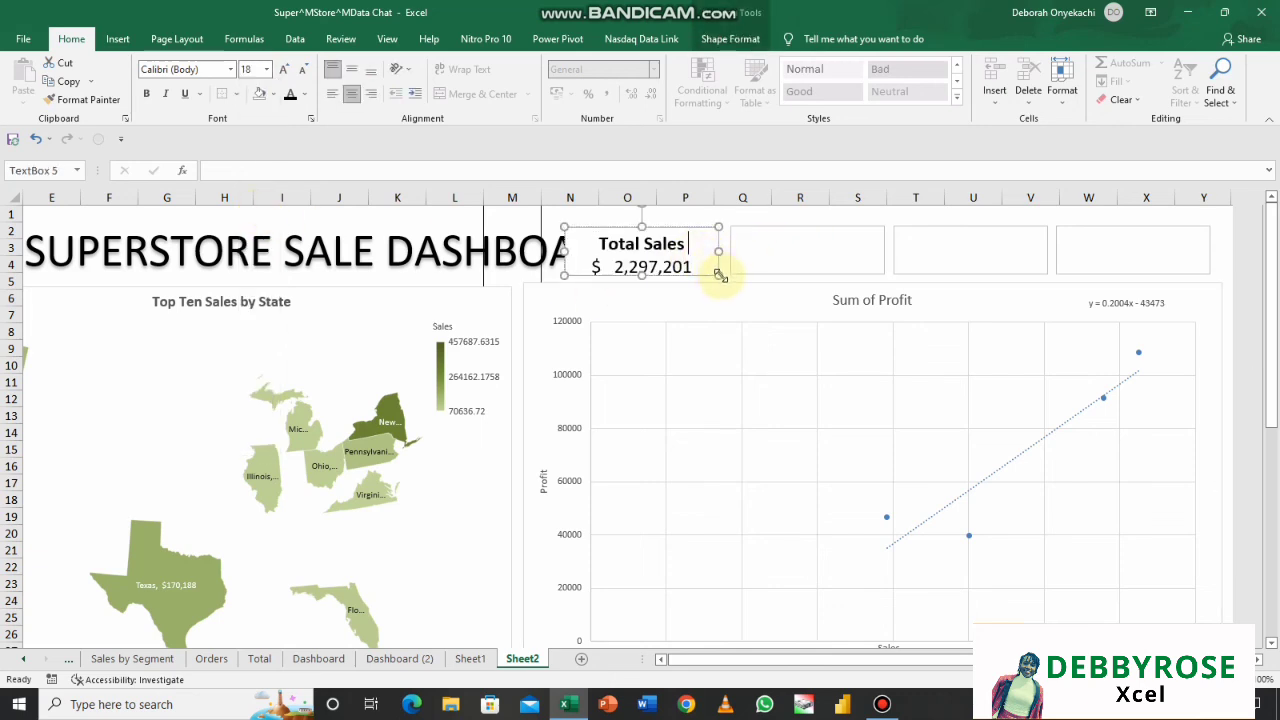
left_click_drag(718, 273, 720, 286)
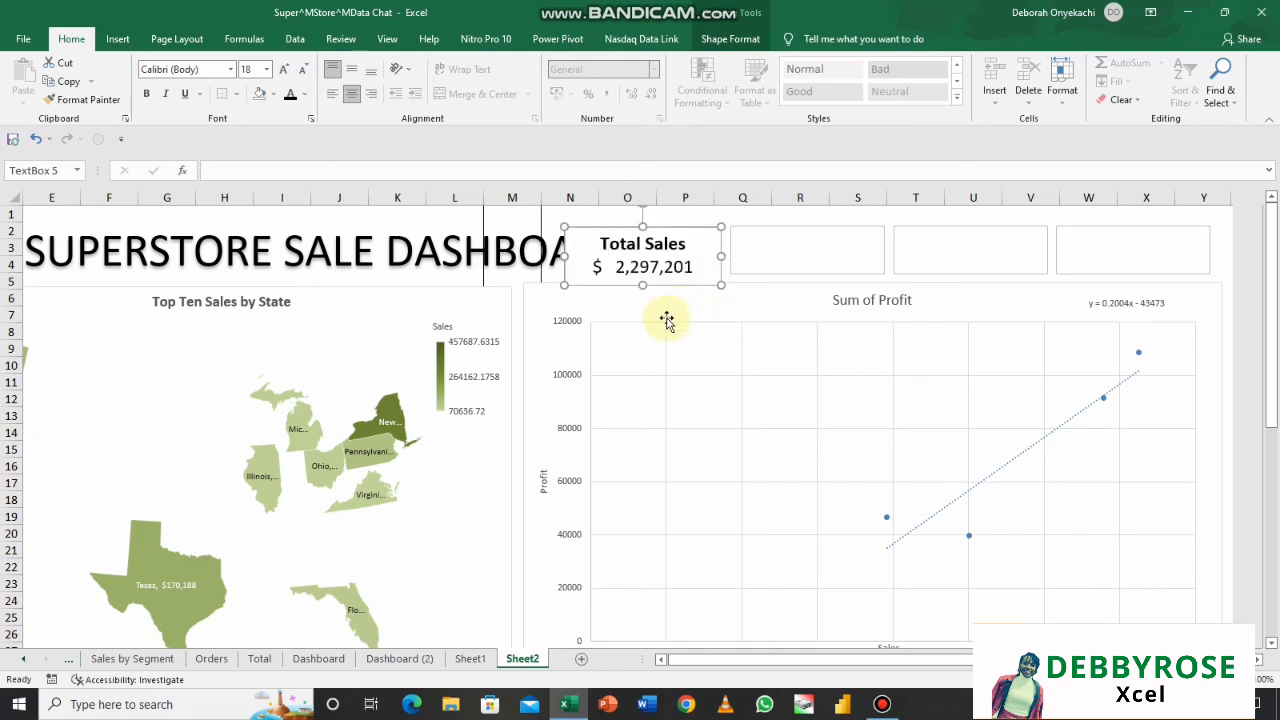
left_click(663, 320)
left_click(781, 245)
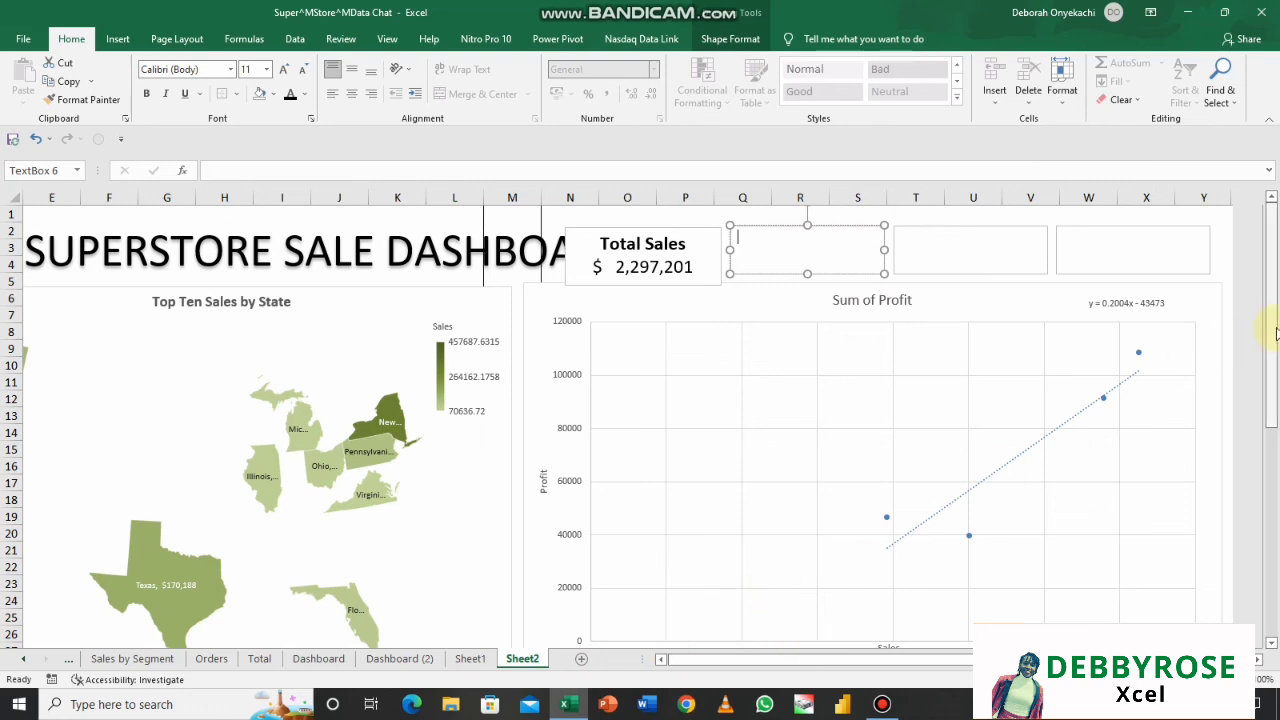
left_click_drag(1275, 332, 1240, 474)
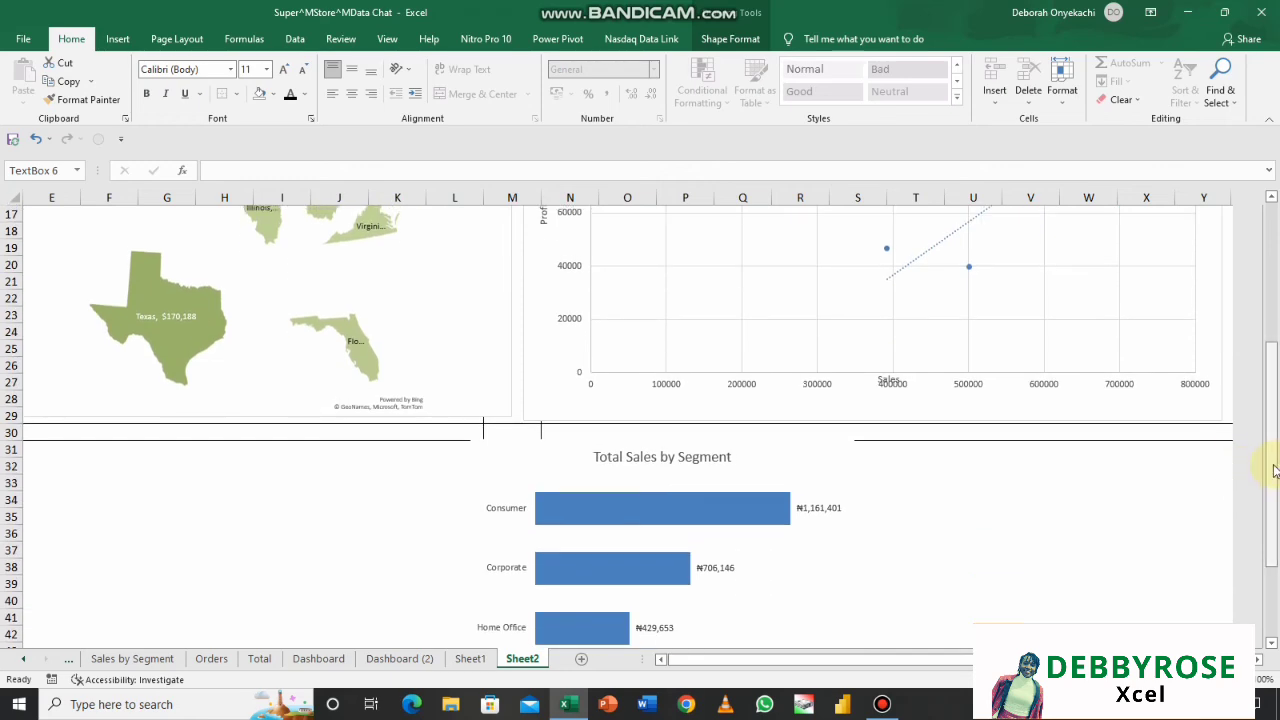
left_click_drag(1275, 470, 1263, 365)
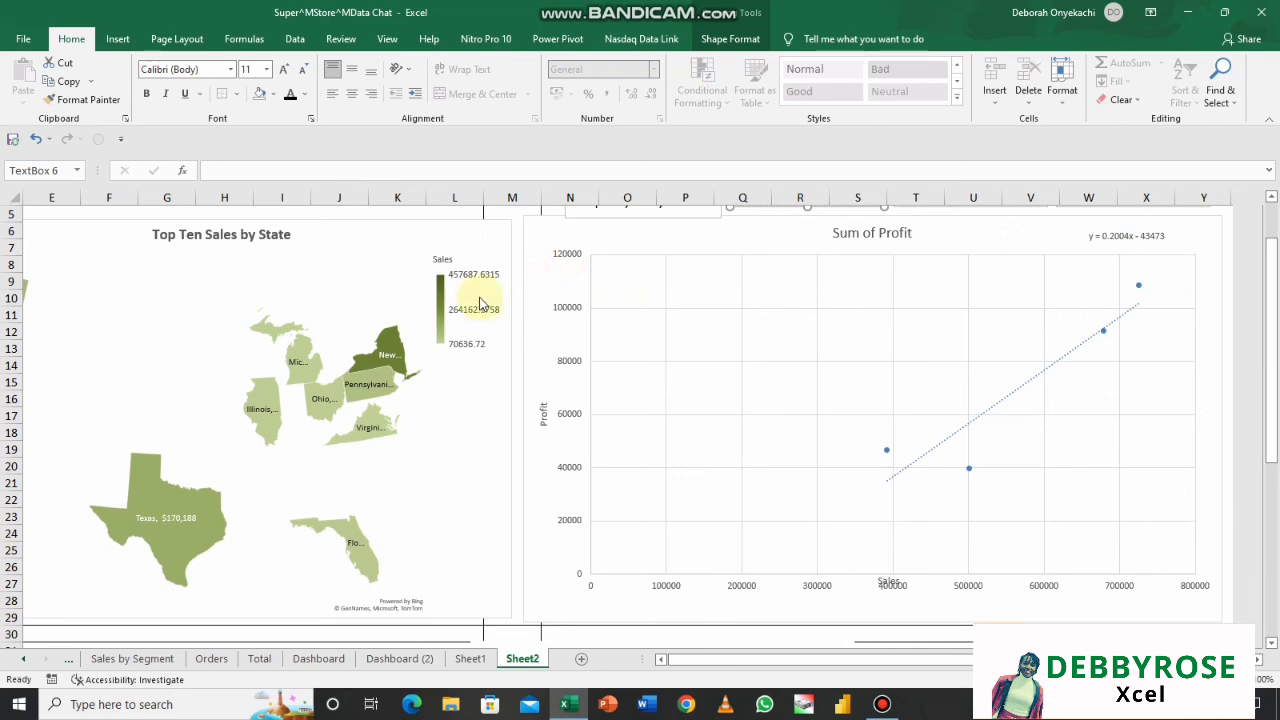
mouse_move(479, 303)
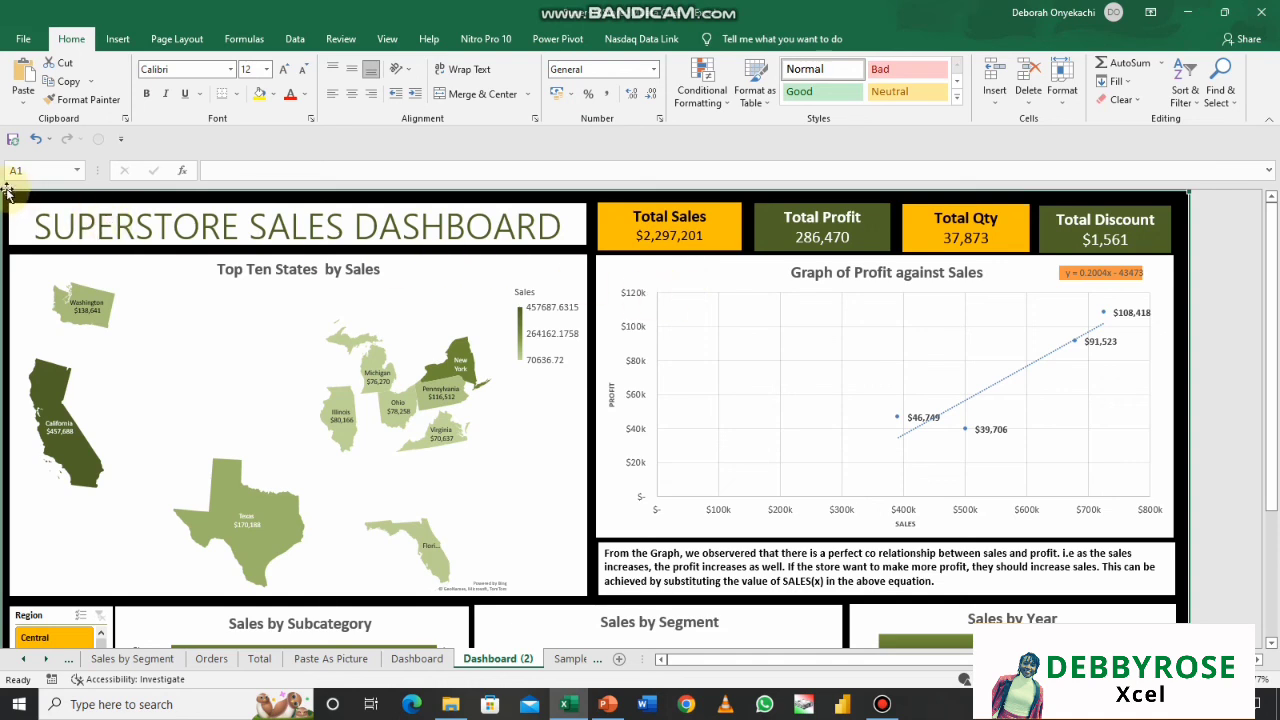
- Copy the selected finished dashboard range on Dashboard (2) as a picture, as shown on screen, in Picture format
left_click(92, 81)
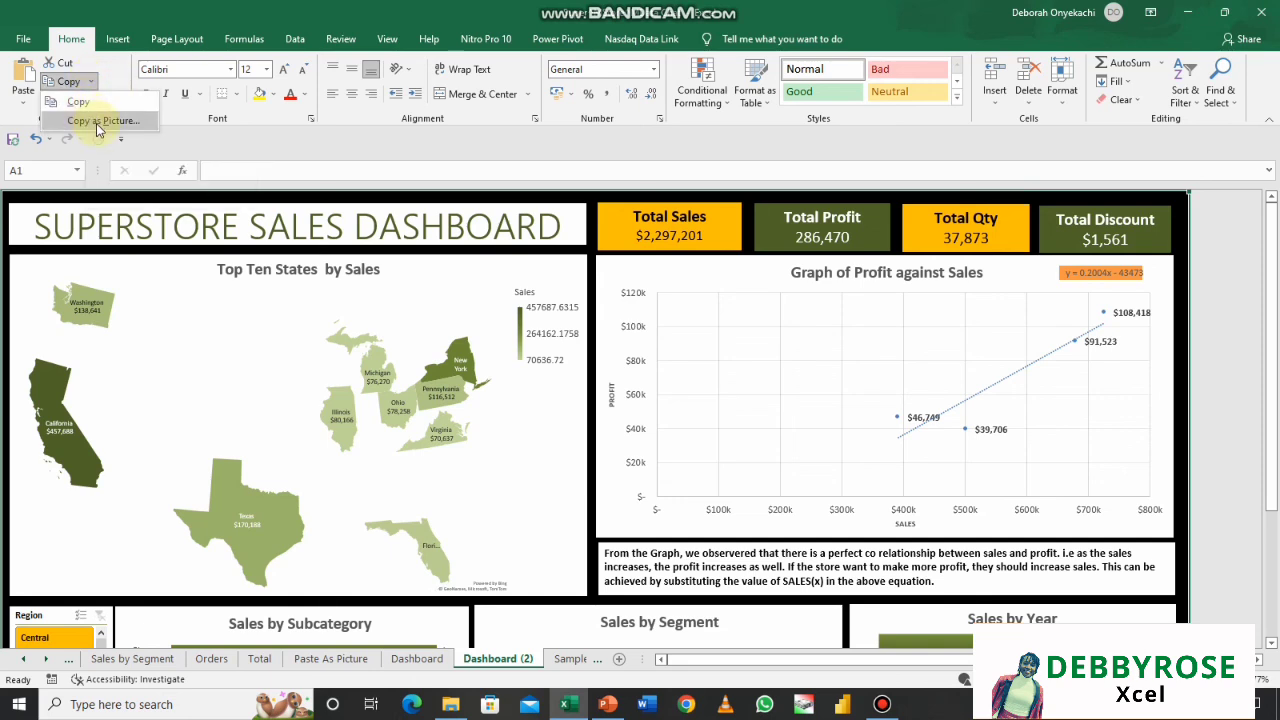
left_click(98, 121)
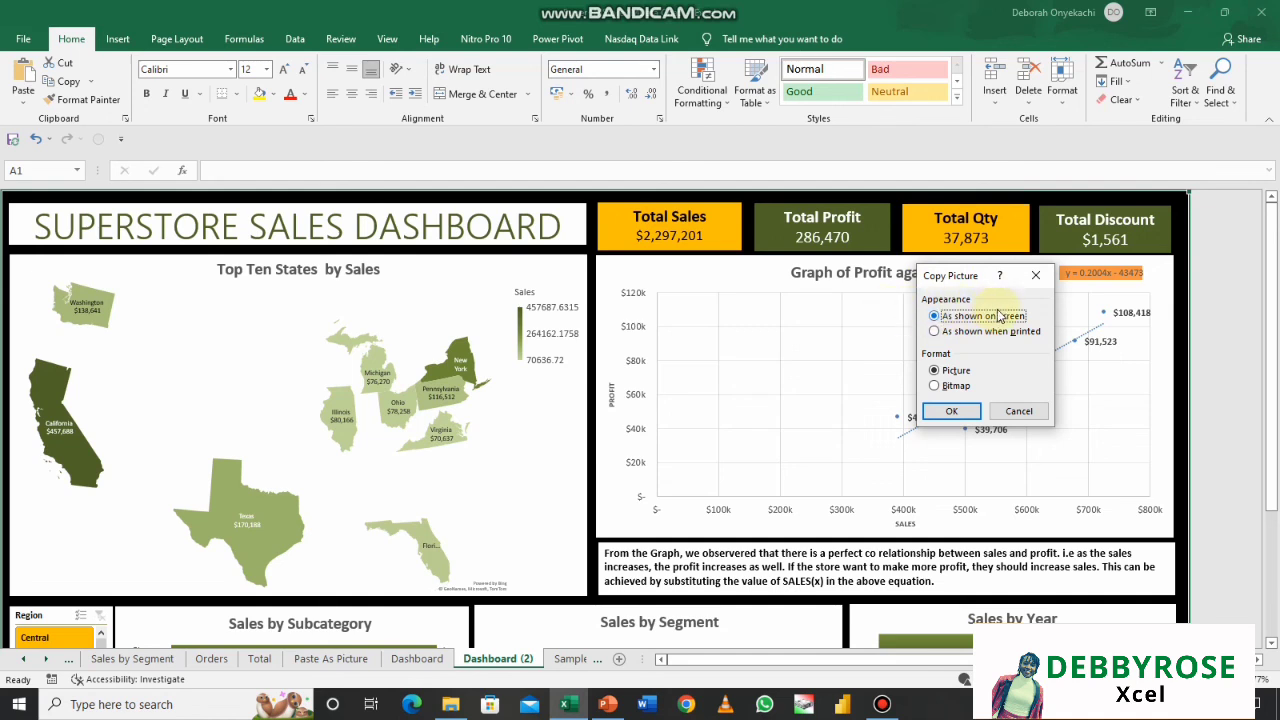
left_click(953, 411)
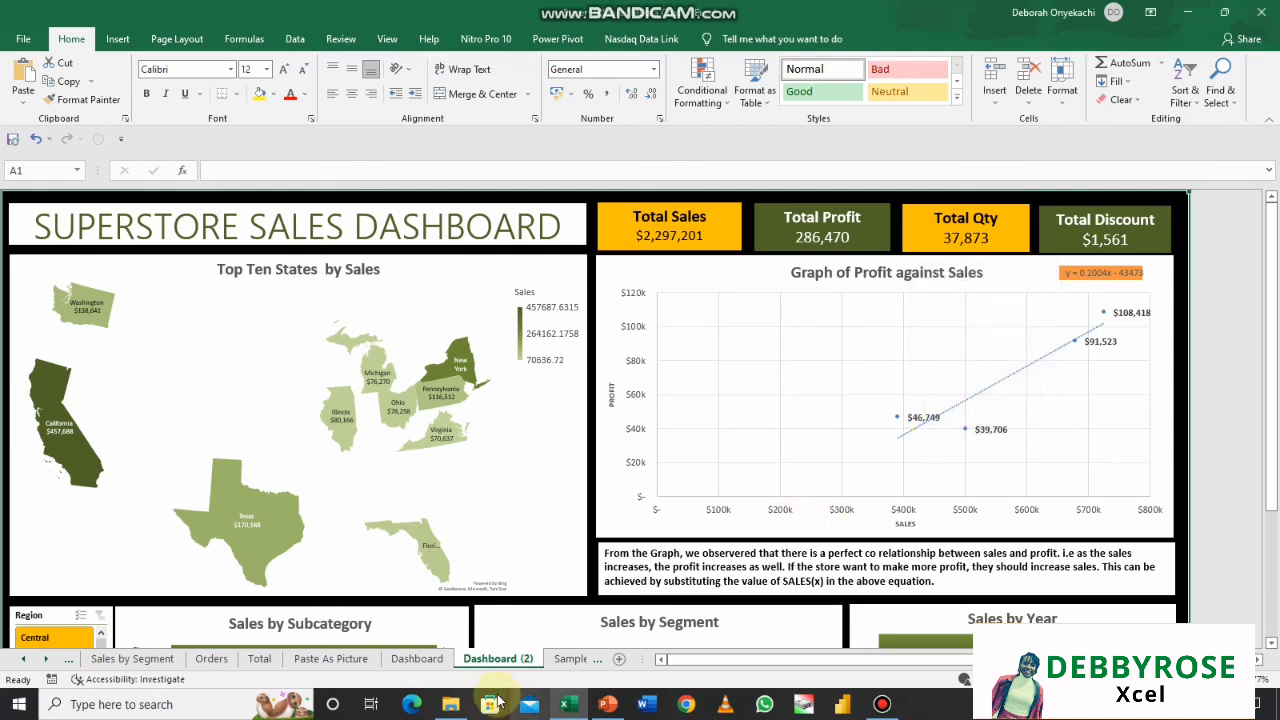
- Switch to PowerPoint, paste the dashboard picture onto the blank slide and move it slightly up
left_click(620, 636)
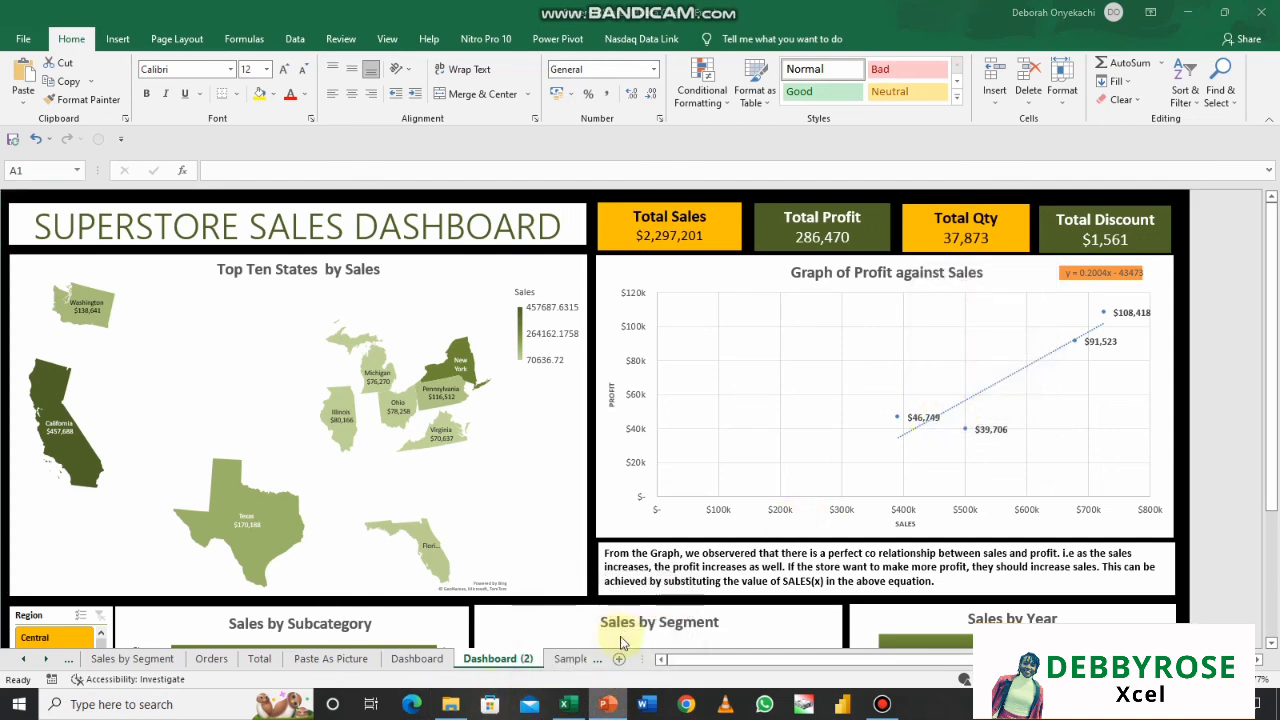
right_click(606, 704)
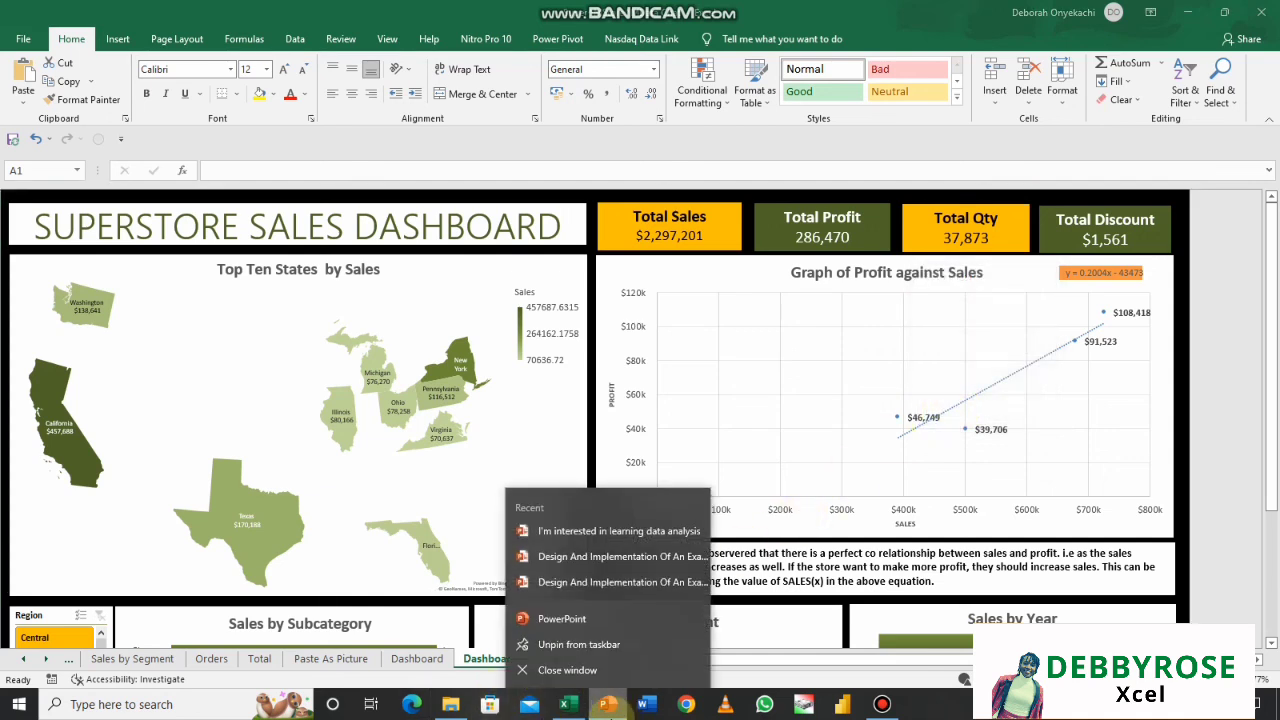
left_click(603, 705)
left_click(603, 705)
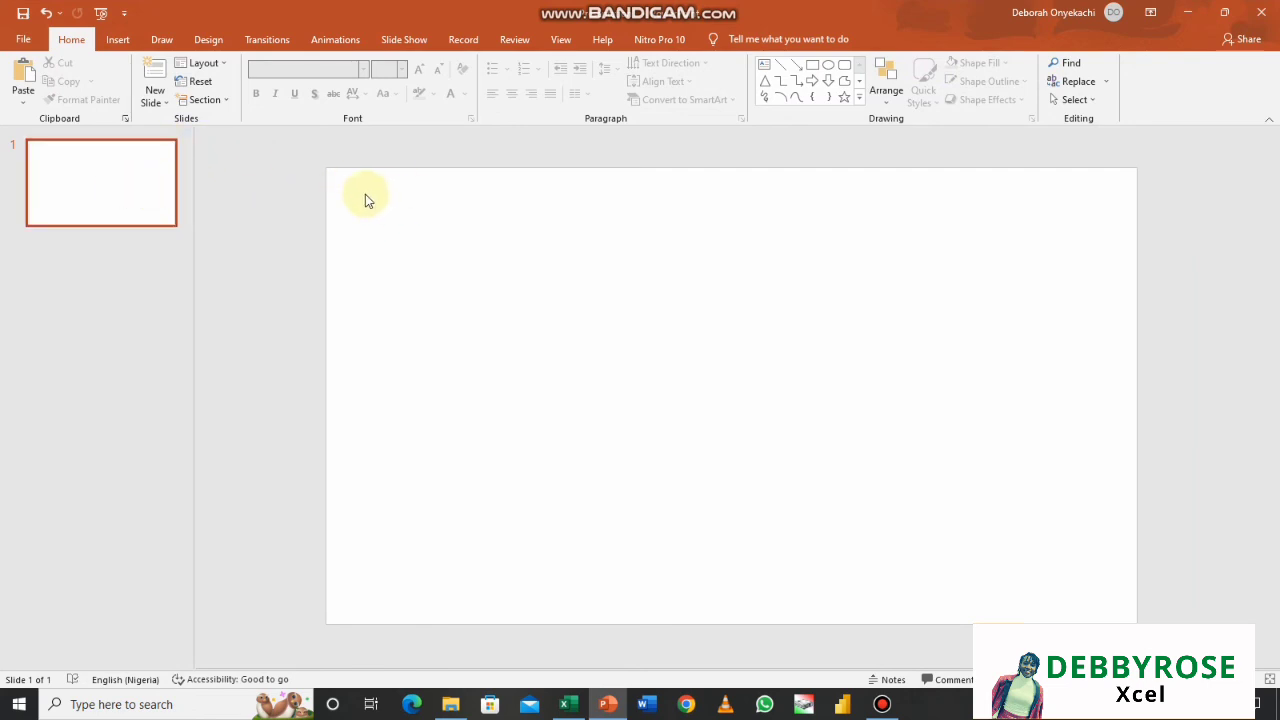
key("ctrl+v")
left_click(300, 212)
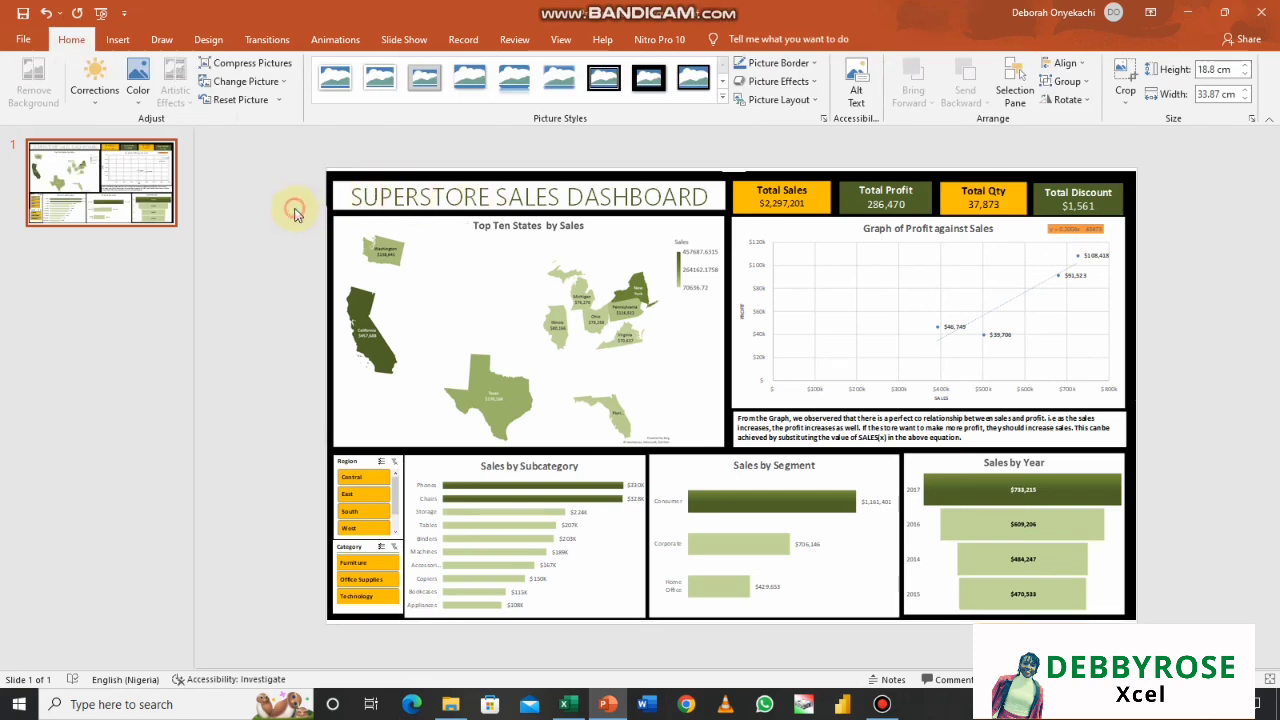
left_click_drag(525, 193, 528, 187)
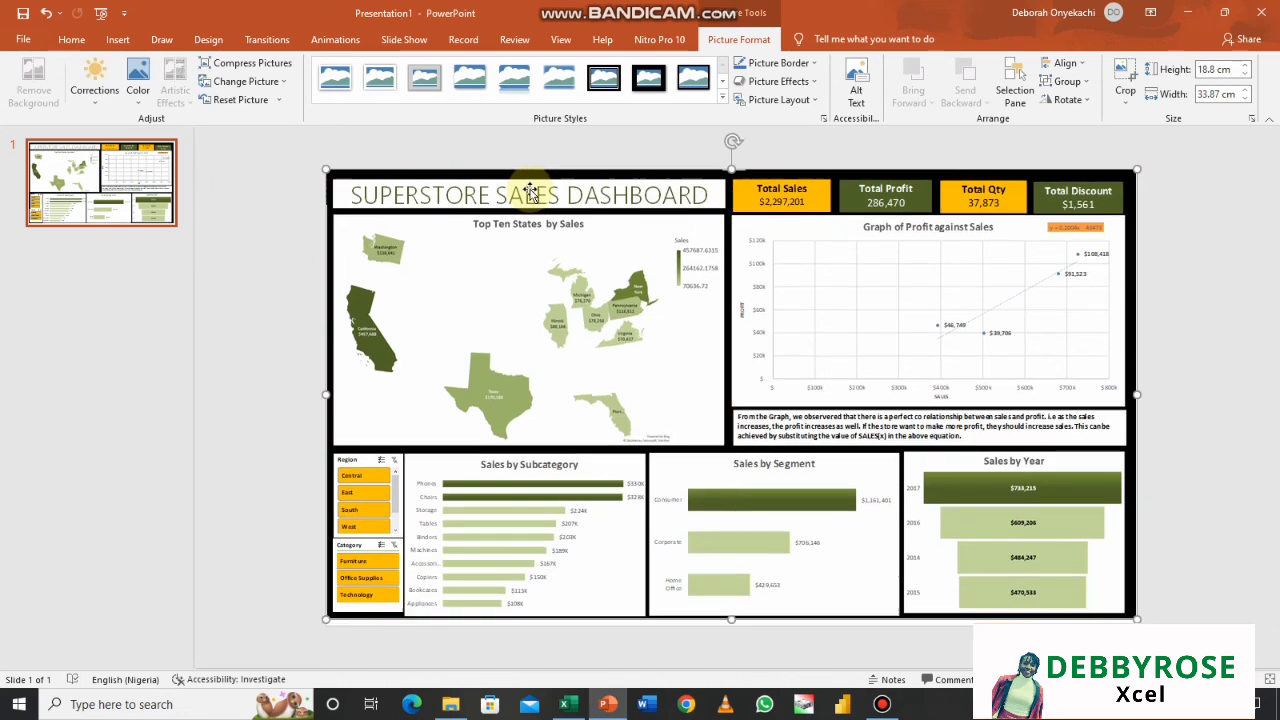